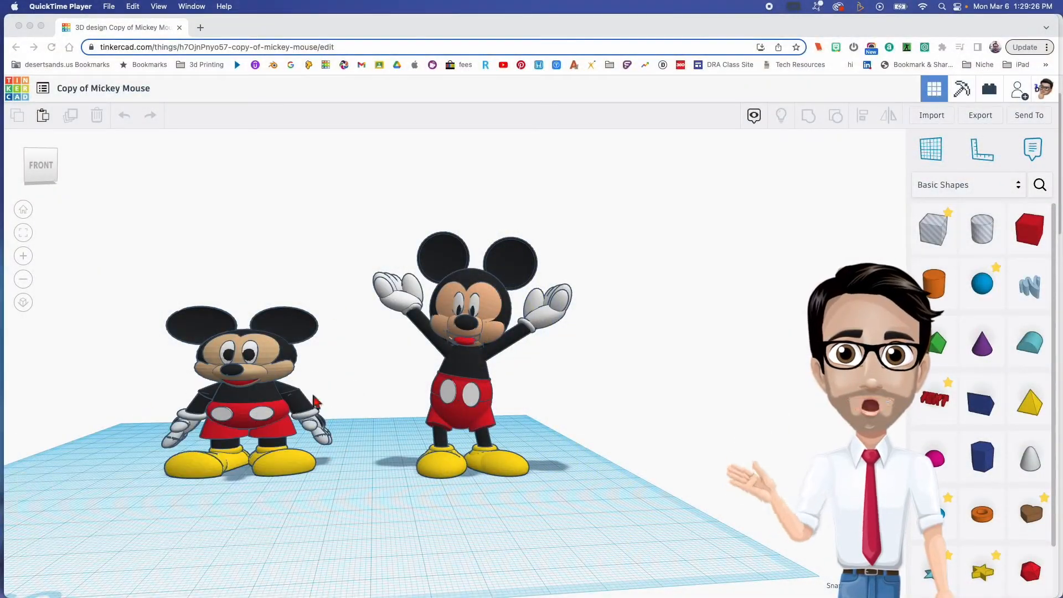
- Compare the shorter and taller Mickey Mouse models from the front
click(132, 287)
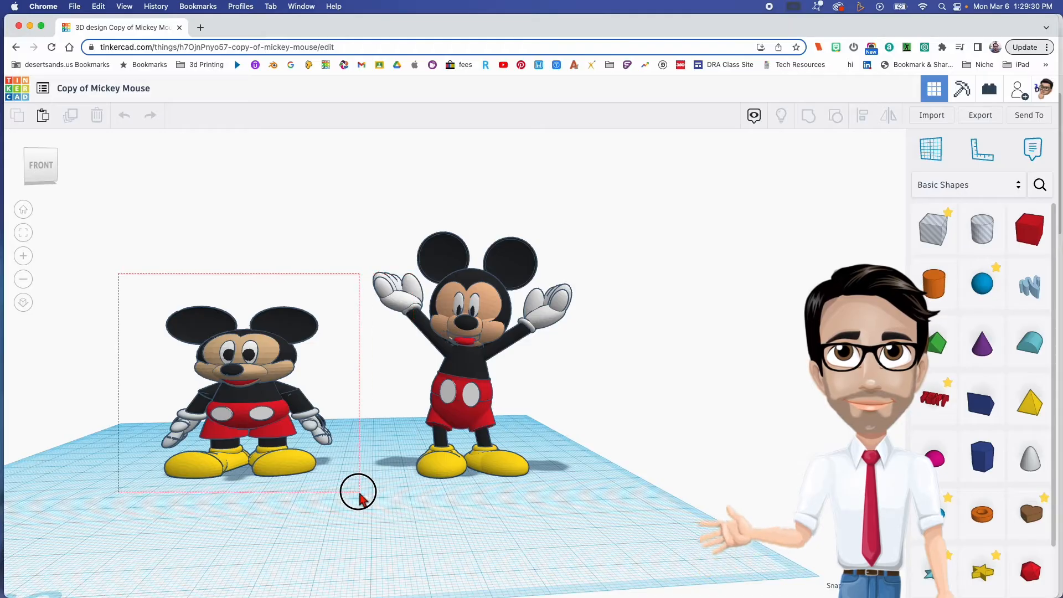
drag(359, 497, 354, 492)
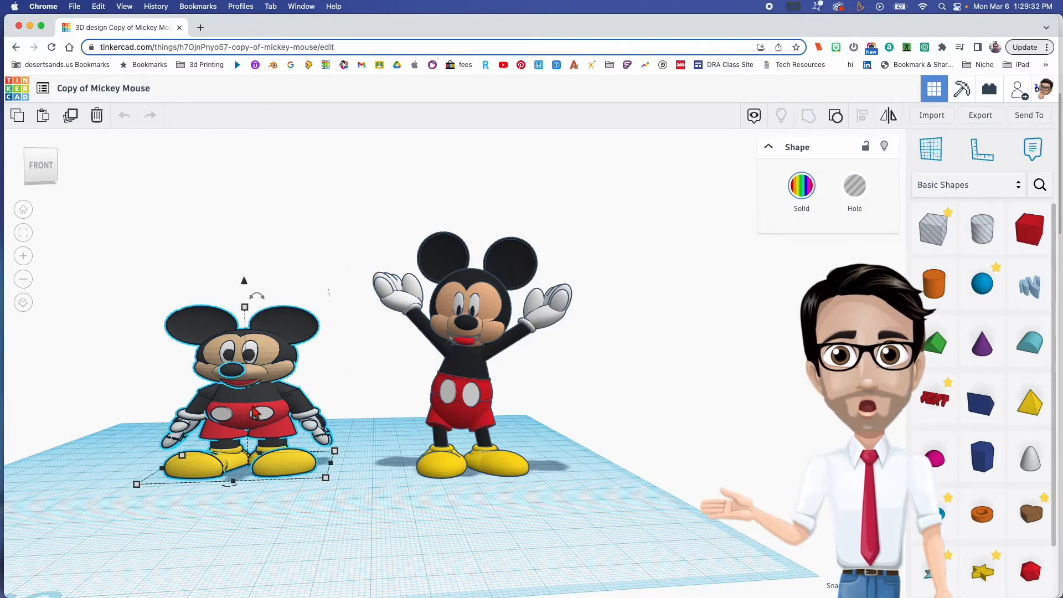
scroll(255, 413, up, 3)
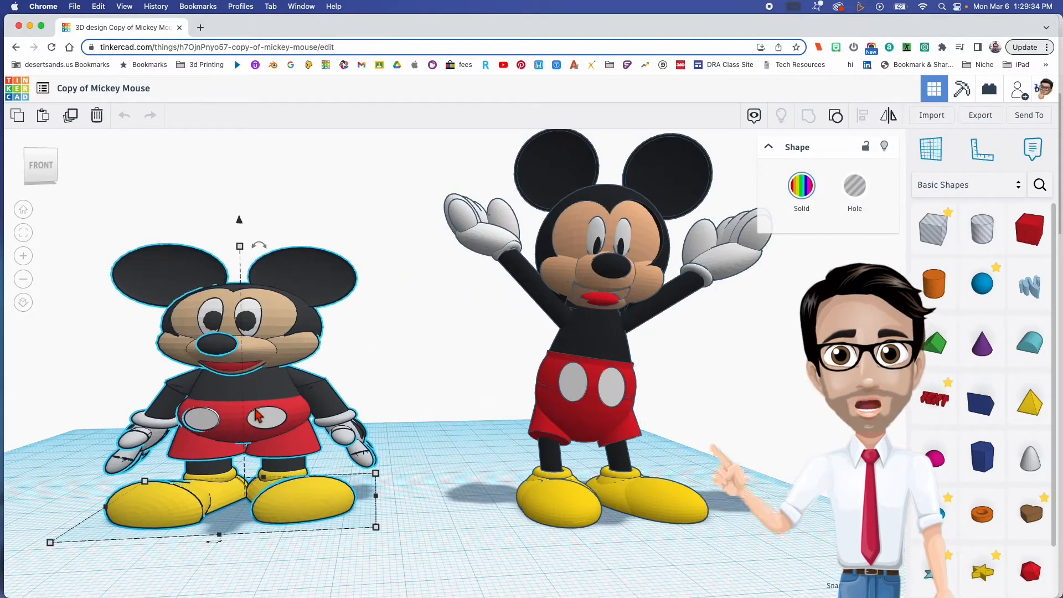
right_drag(256, 412, 350, 431)
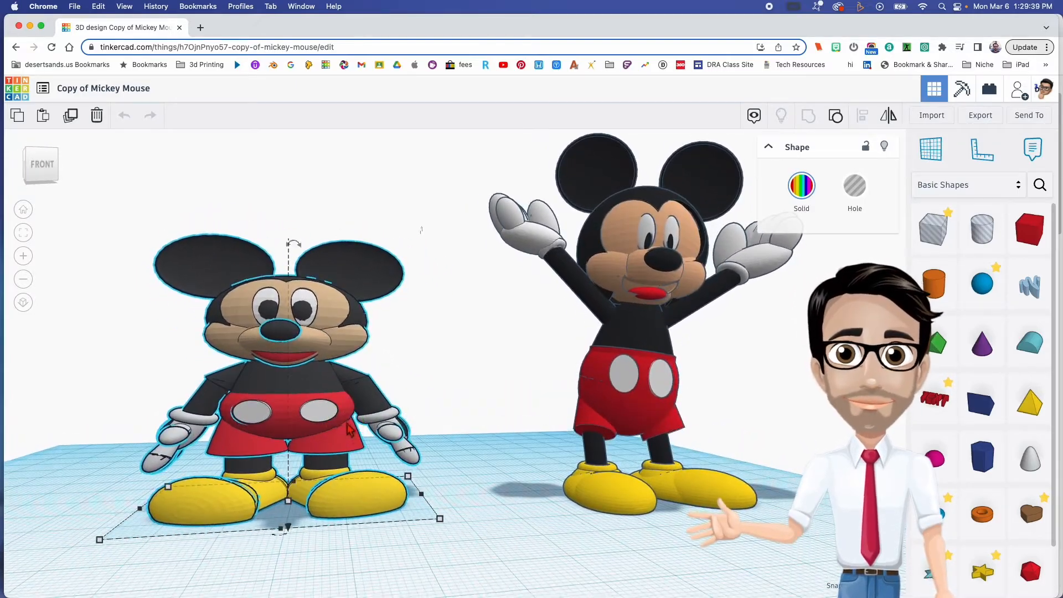
click(472, 411)
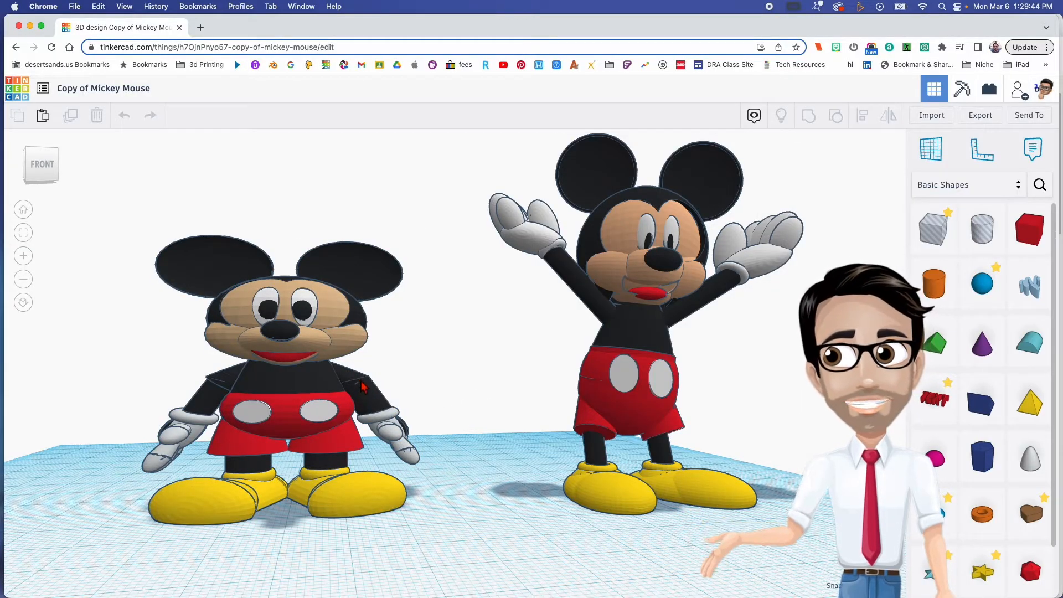
mouse_move(363, 503)
right_down()
mouse_move(351, 510)
mouse_move(372, 471)
mouse_move(336, 502)
mouse_move(334, 492)
mouse_move(380, 468)
mouse_move(374, 488)
right_up()
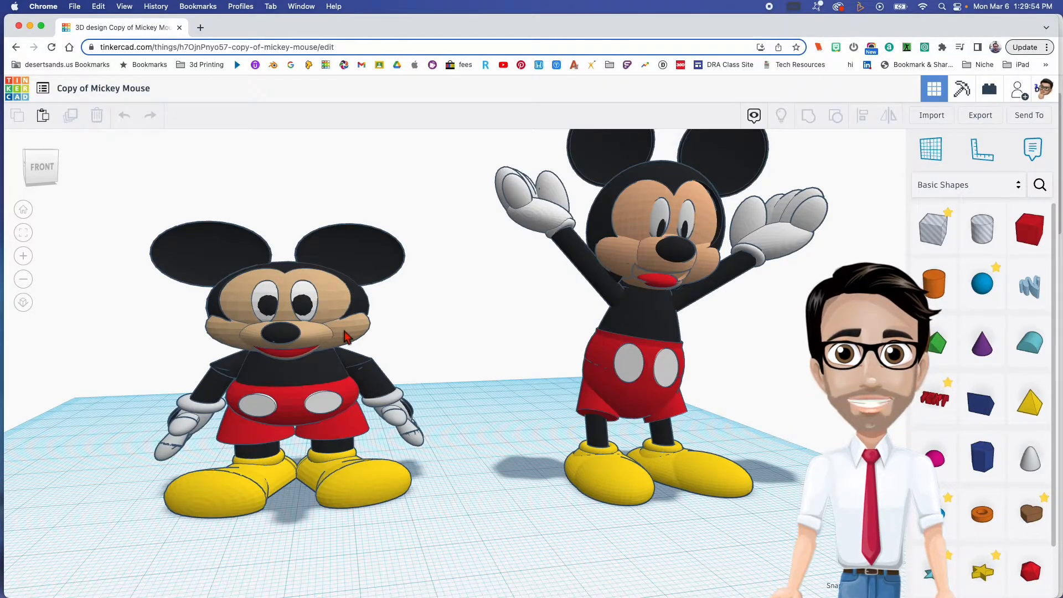
middle_drag(507, 317, 434, 308)
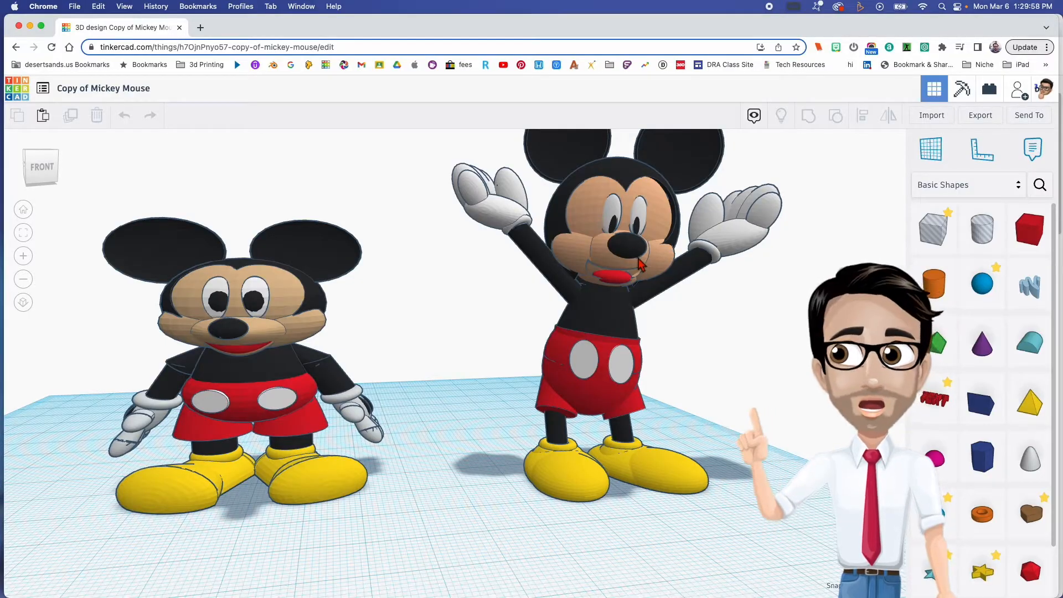
- Delete the shorter Mickey Mouse model from the workplane
scroll(299, 355, down, 3)
drag(134, 220, 385, 490)
key(Delete)
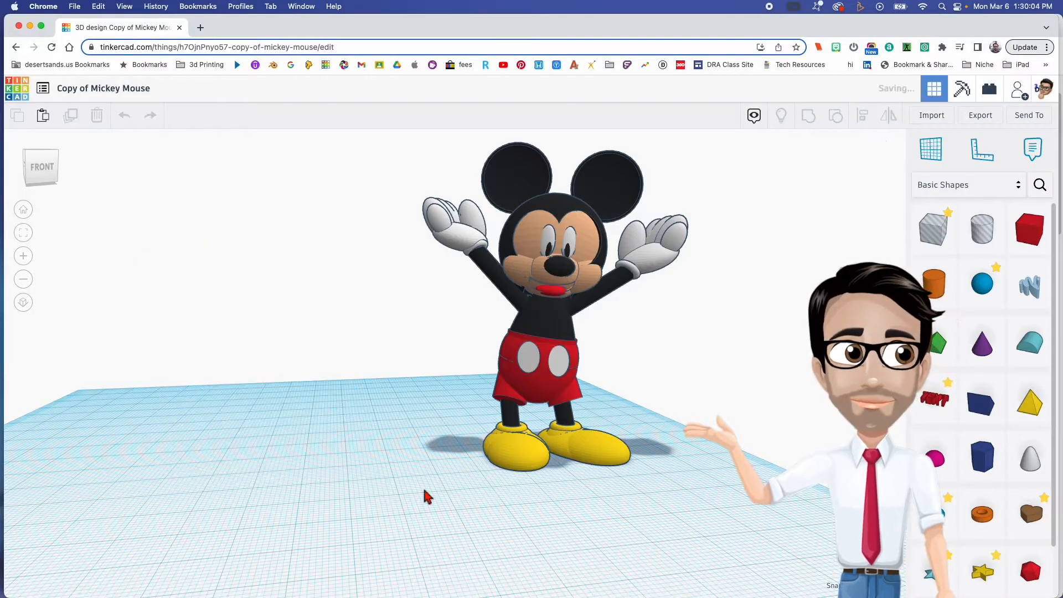
- Move the whole remaining Mickey model about 71 mm to the left, and view the reference image Mickey_Mouse.webp
drag(668, 243, 712, 482)
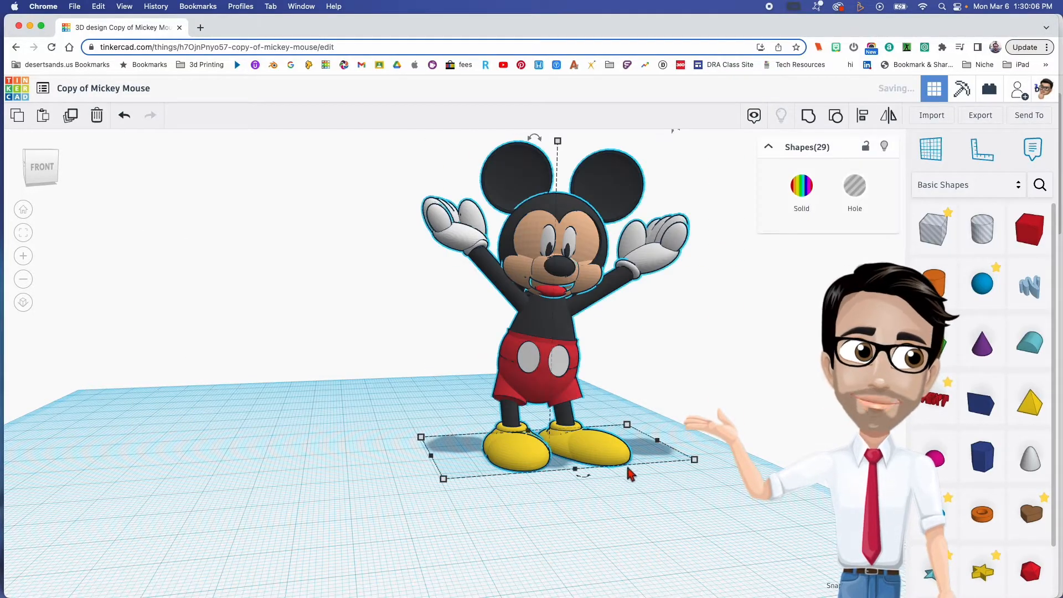
drag(605, 446, 287, 463)
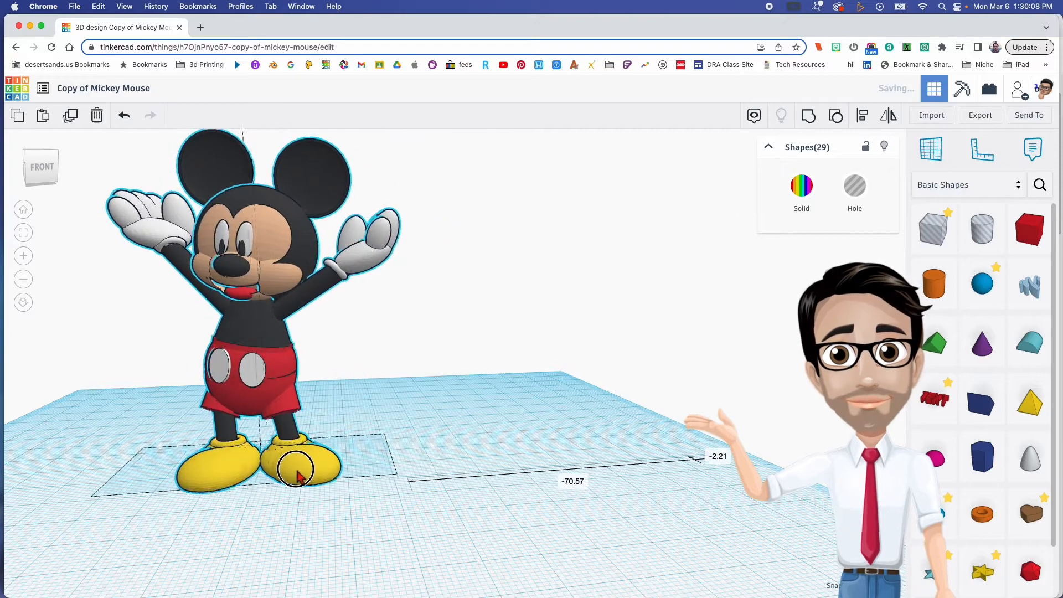
click(417, 415)
drag(0, 132, 555, 105)
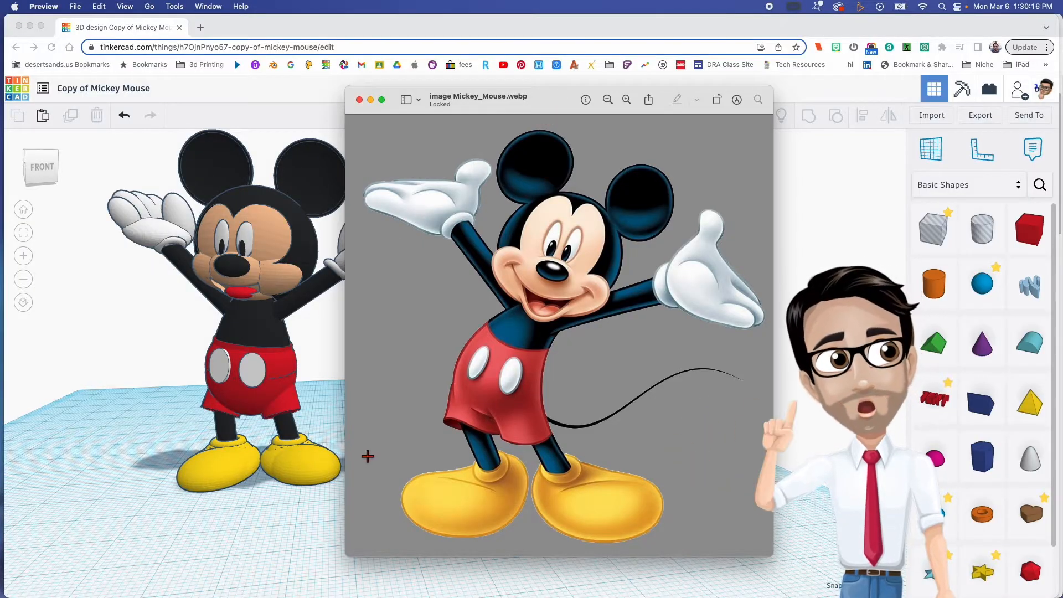
drag(563, 105, 0, 111)
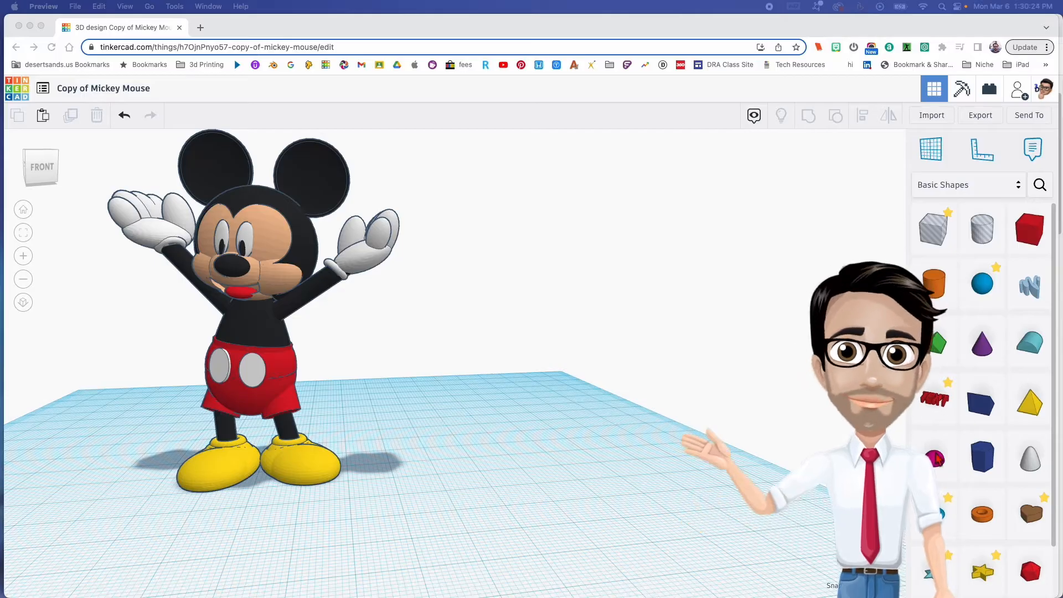
- Place a sphere on the empty workplane area beside Mickey and colour it yellow
click(983, 297)
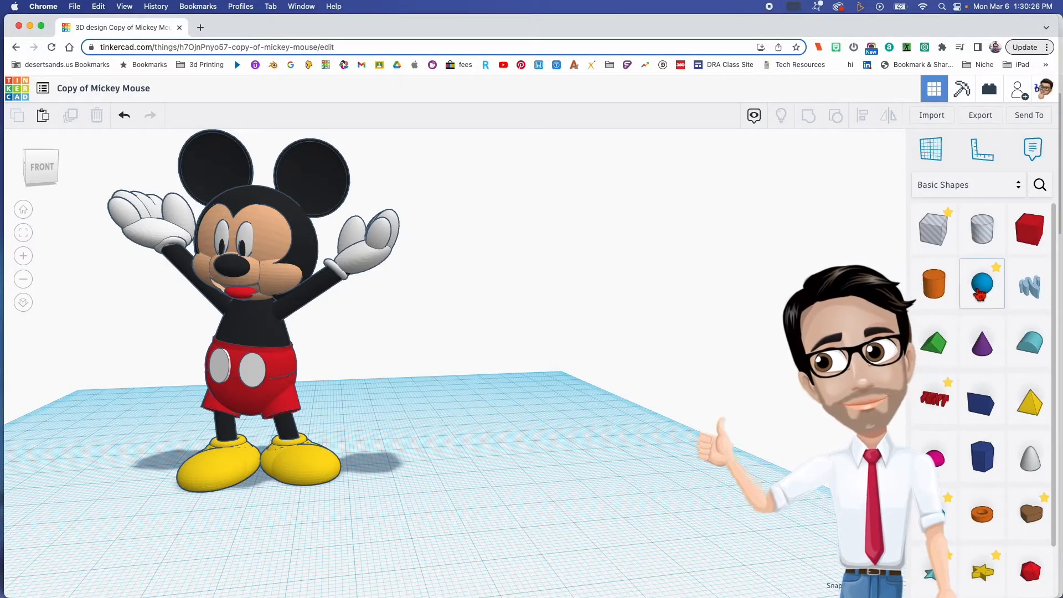
drag(978, 295, 533, 455)
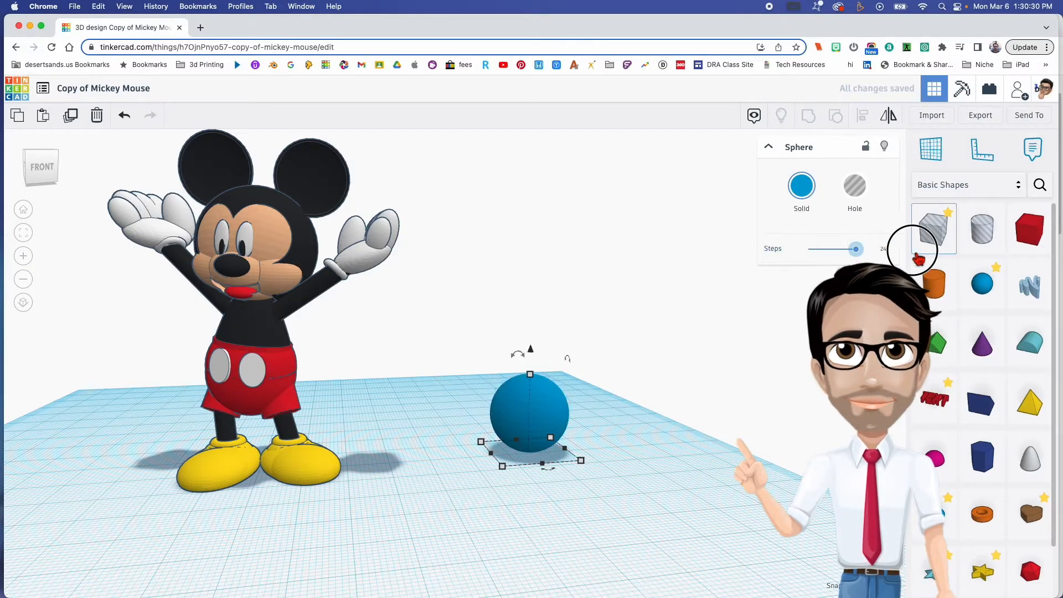
click(813, 193)
click(842, 268)
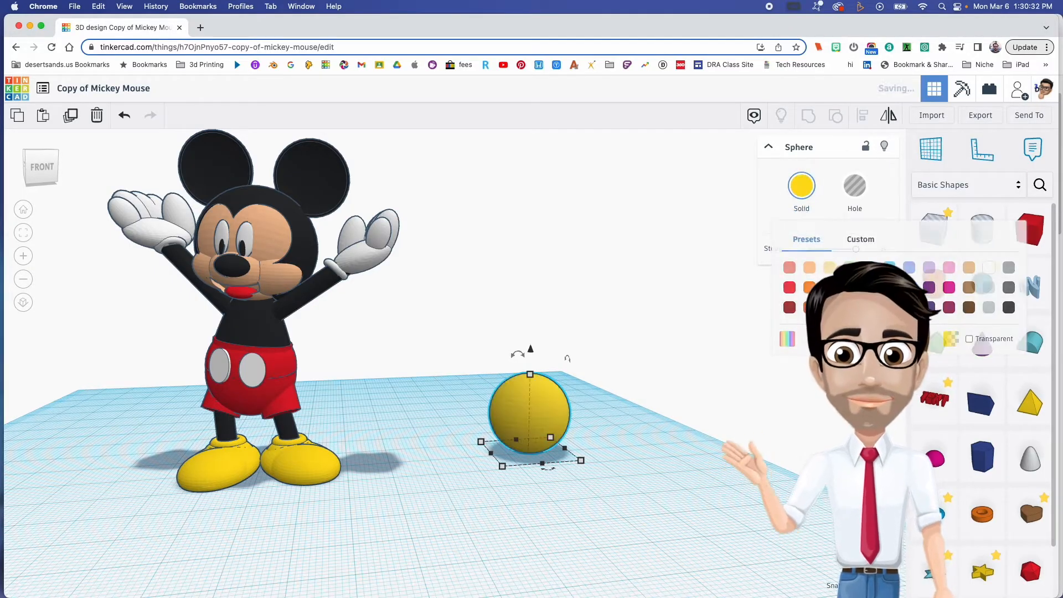
- Flatten the yellow sphere to a height of 8 mm, using Mickey's shoe as a guide
click(266, 468)
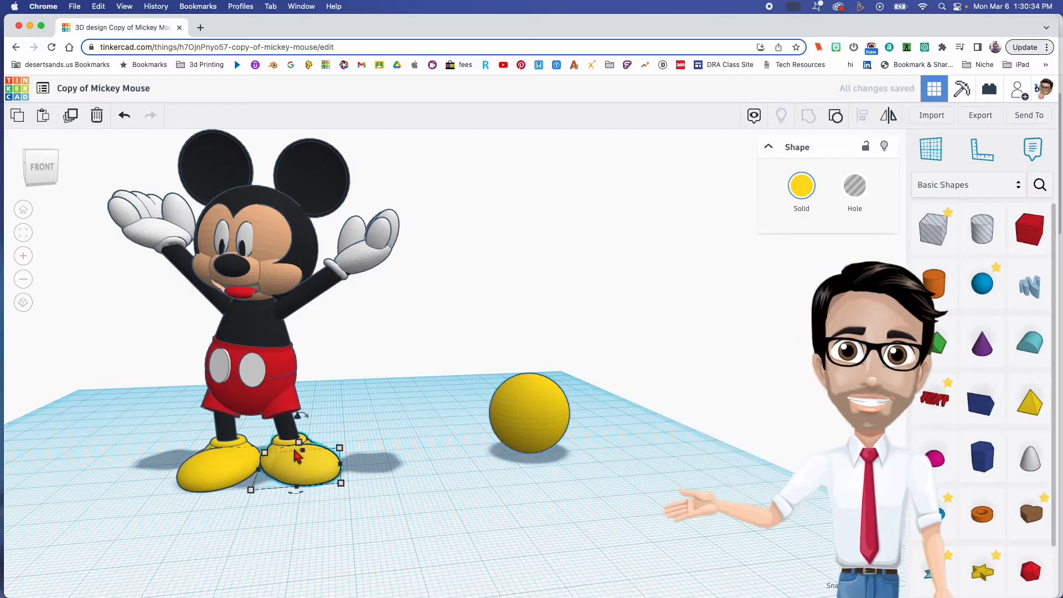
click(541, 421)
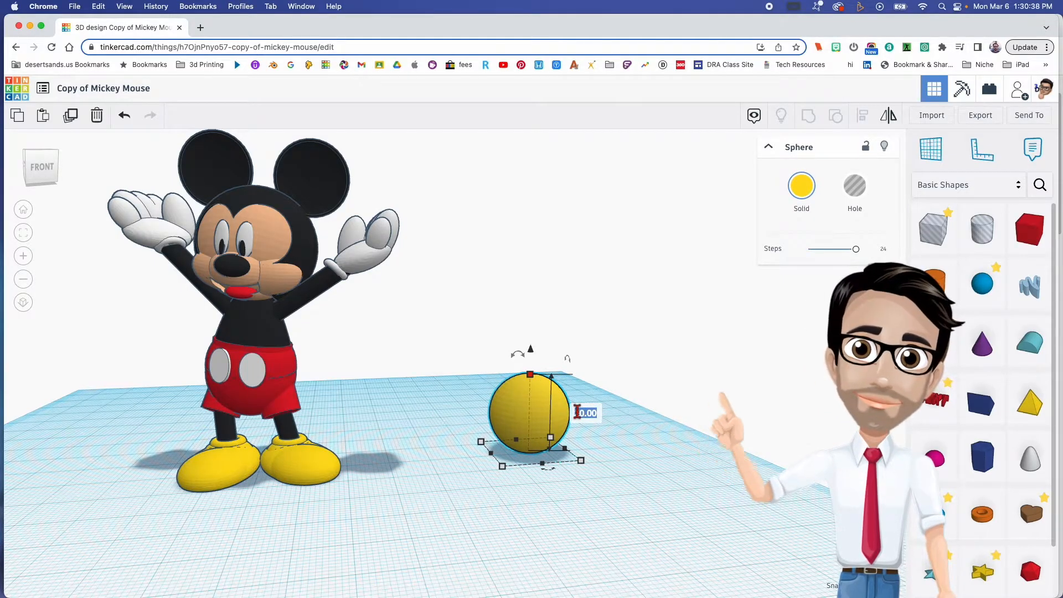
text(6)
key(Return)
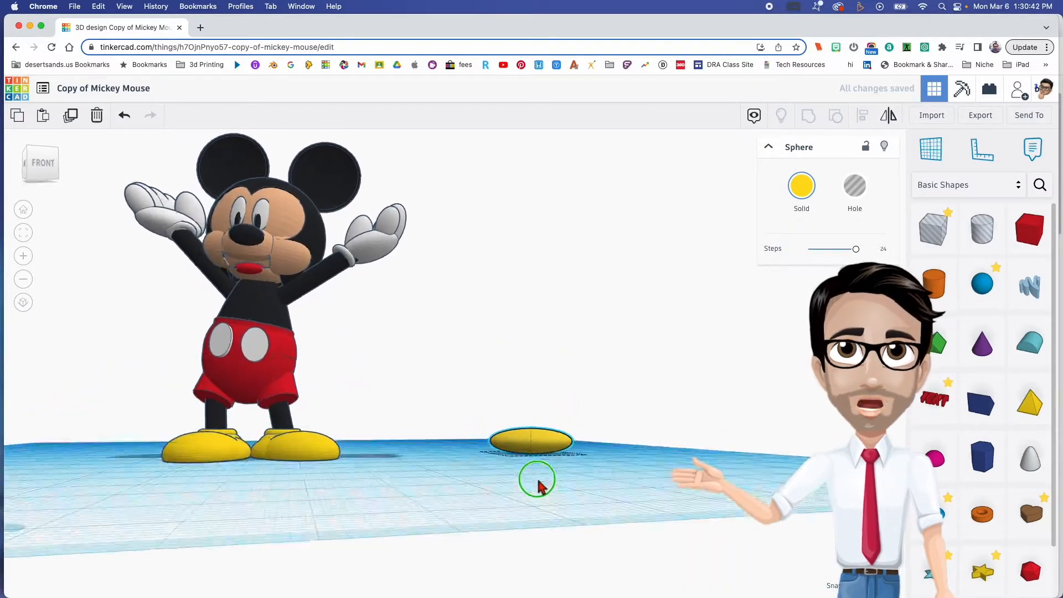
click(543, 461)
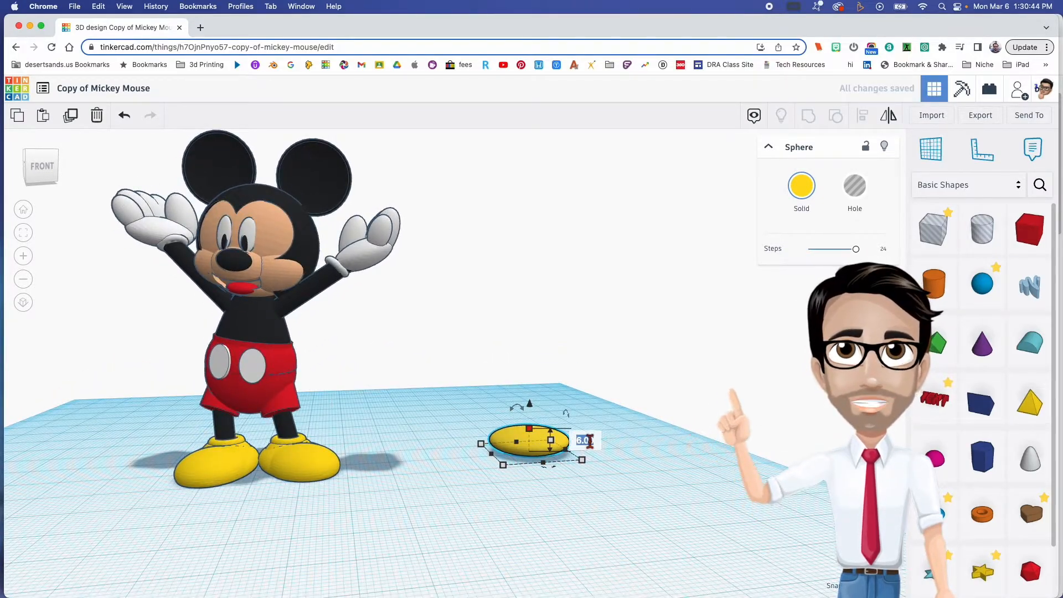
key(Return)
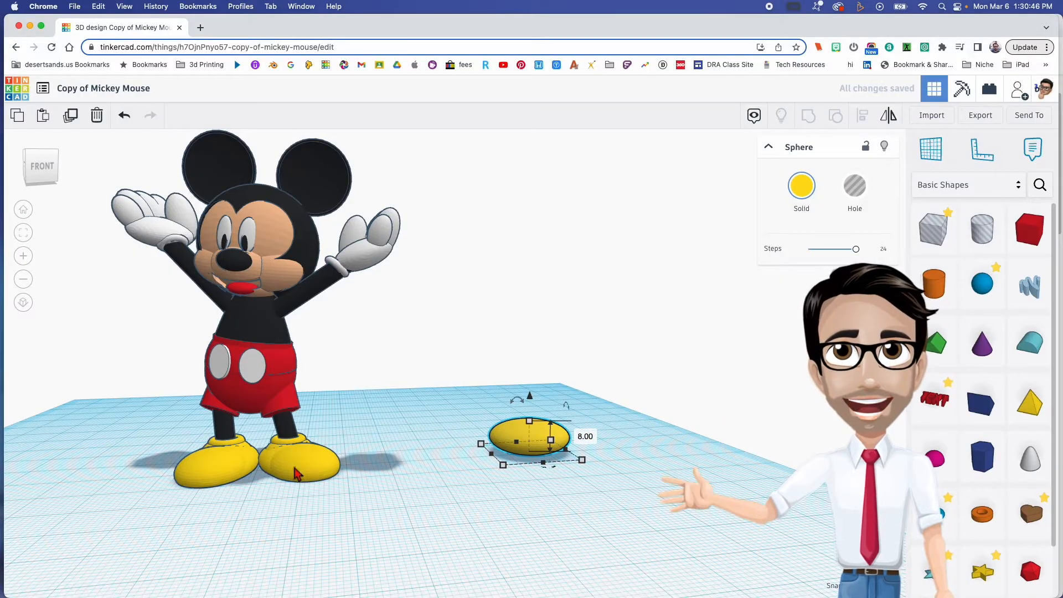
- Stretch the flattened yellow sphere front to back to a length of 28 mm
right_drag(421, 507, 355, 468)
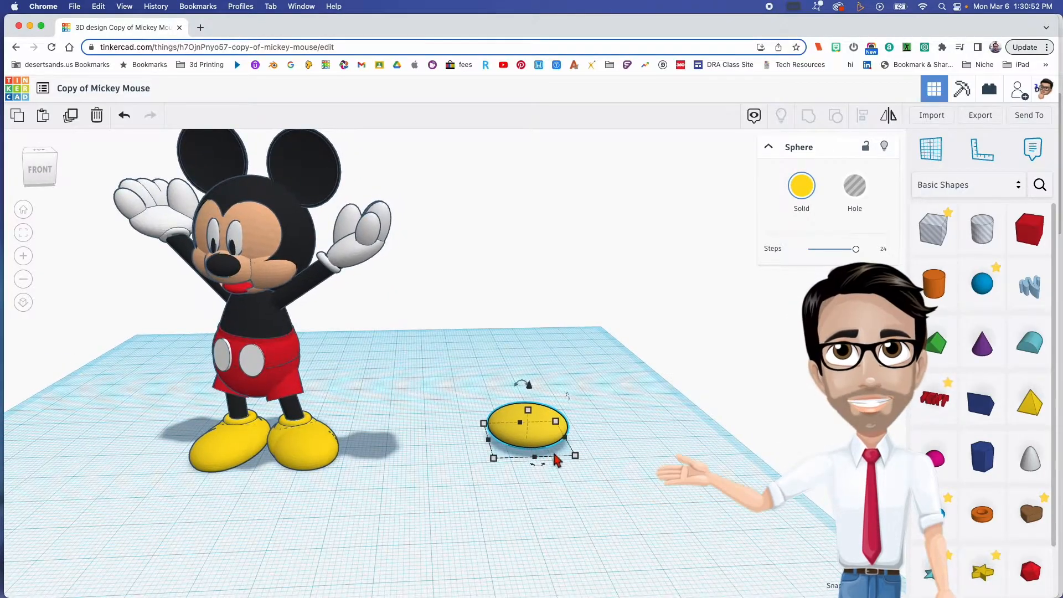
mouse_move(577, 458)
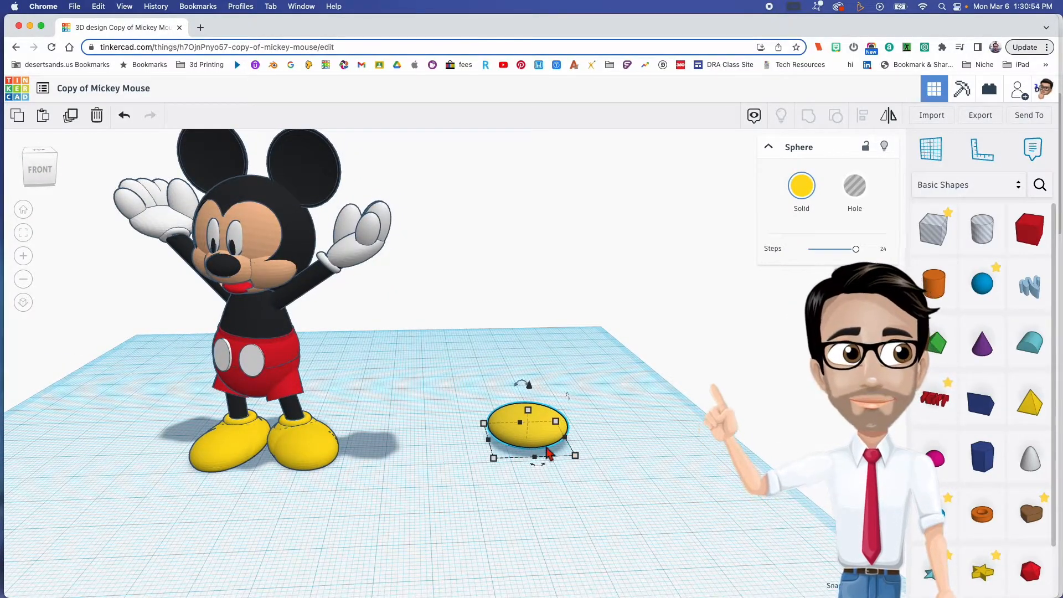
drag(577, 460, 588, 479)
middle_drag(601, 467, 536, 454)
right_drag(536, 458, 570, 457)
click(544, 465)
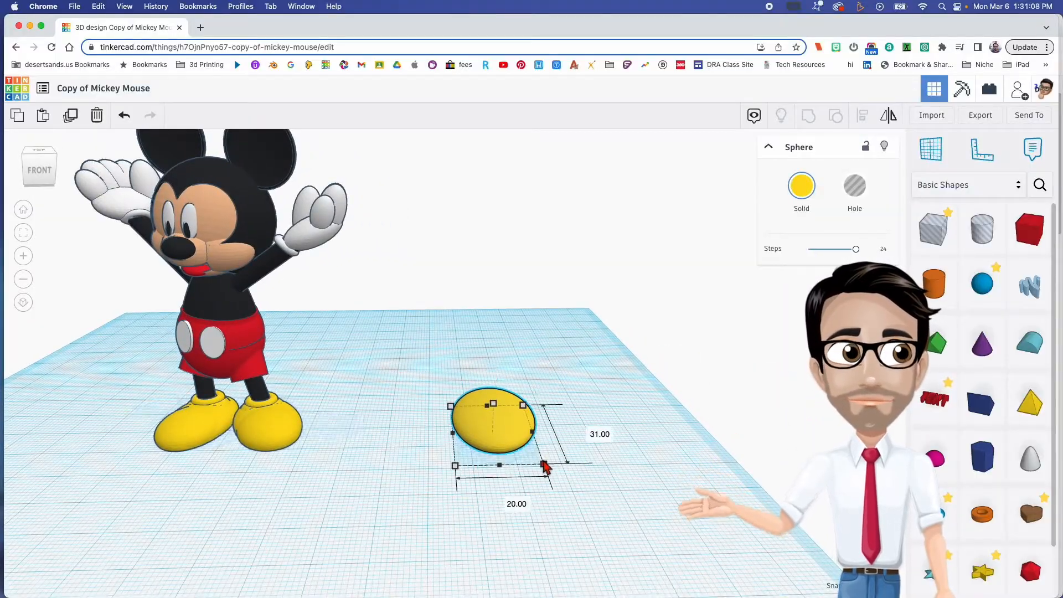
click(586, 436)
key(Return)
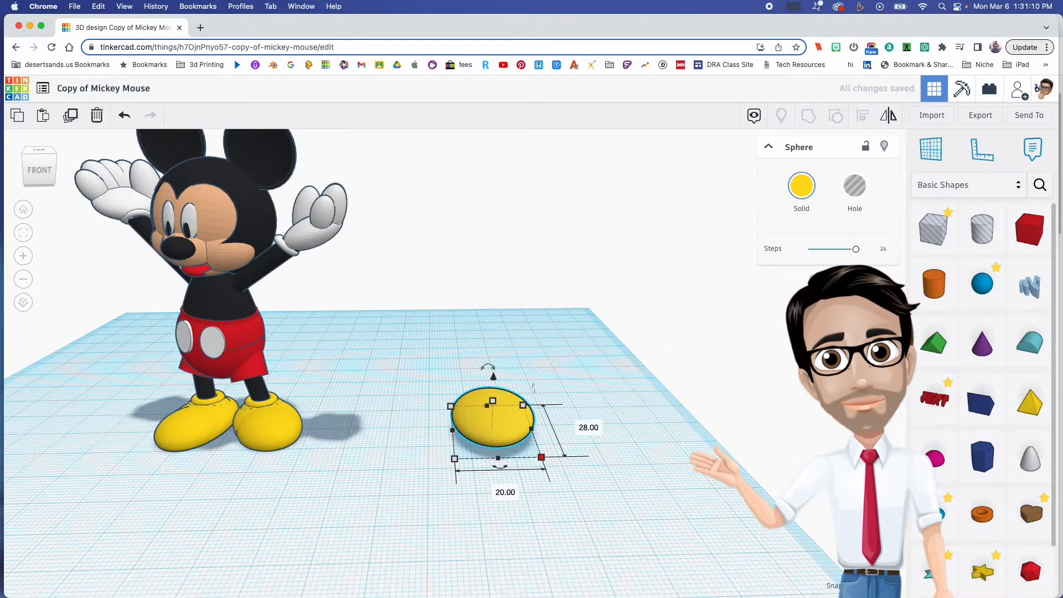
- Rotate the yellow shoe shape flat on the workplane by -17°
mouse_move(468, 461)
right_down()
mouse_move(474, 471)
mouse_move(470, 463)
right_up()
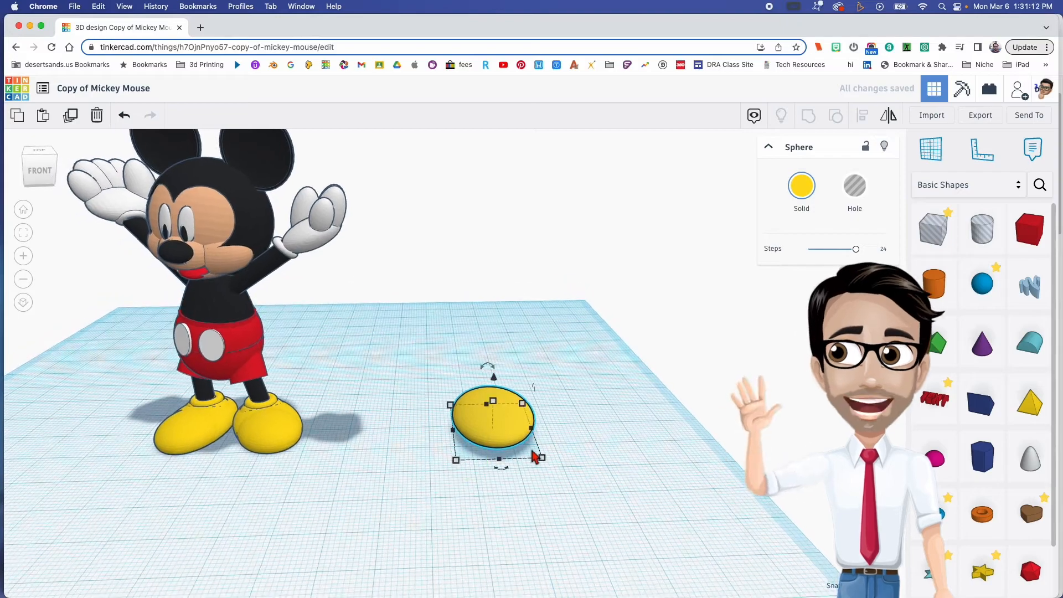
drag(502, 468, 533, 476)
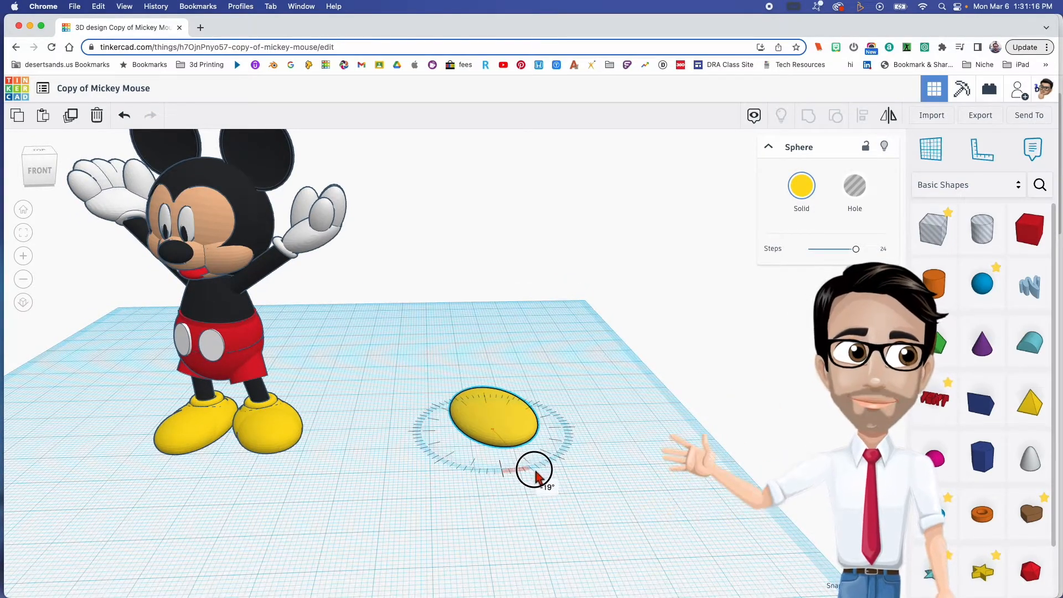
drag(535, 477, 537, 478)
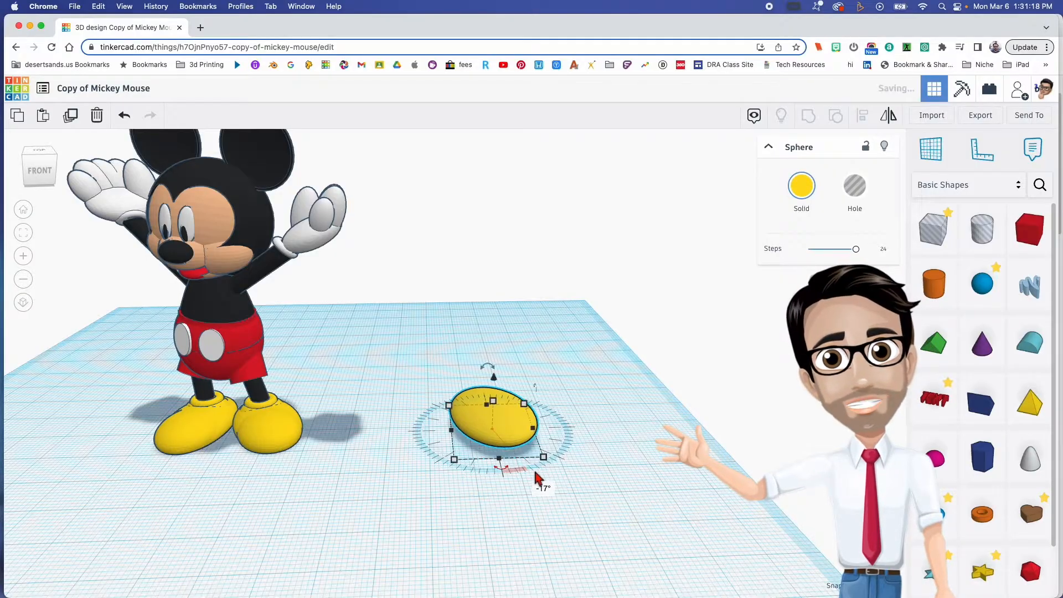
click(491, 471)
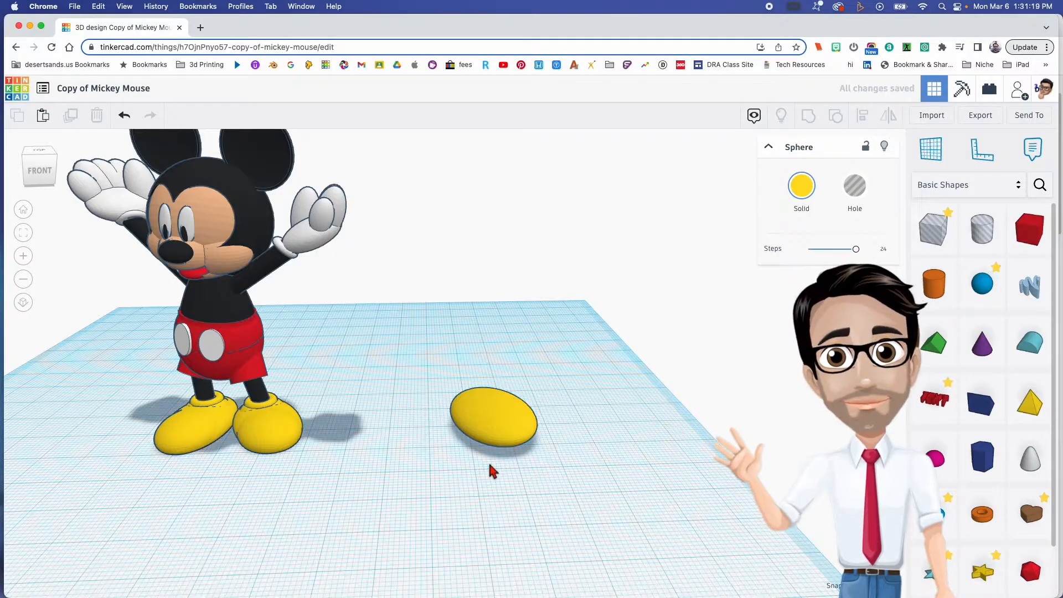
click(512, 431)
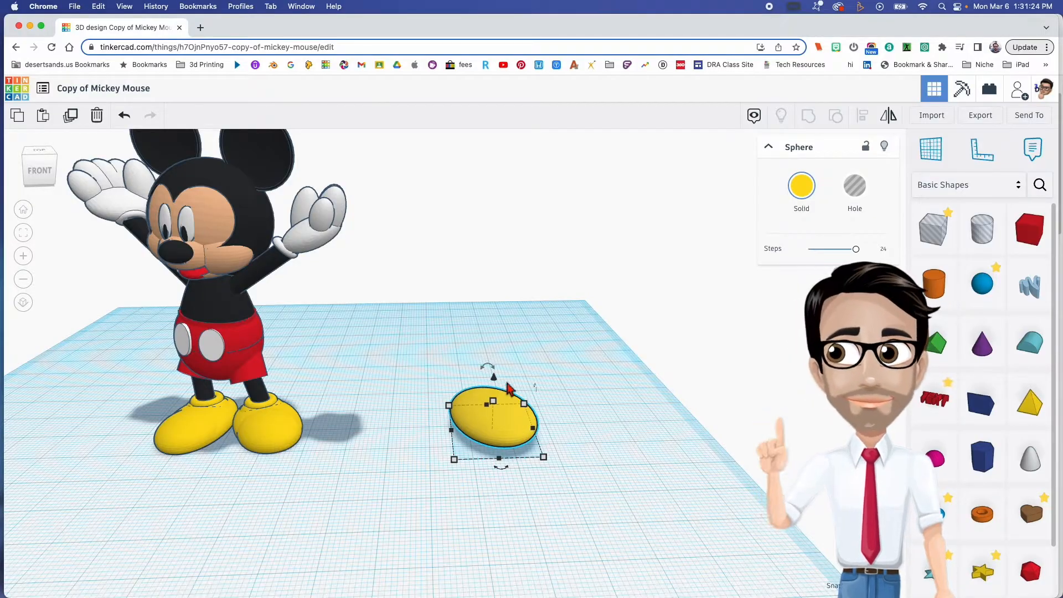
- Place a hole box covering the yellow shape's footprint and flip its 20 mm height below the workplane
drag(934, 228, 558, 467)
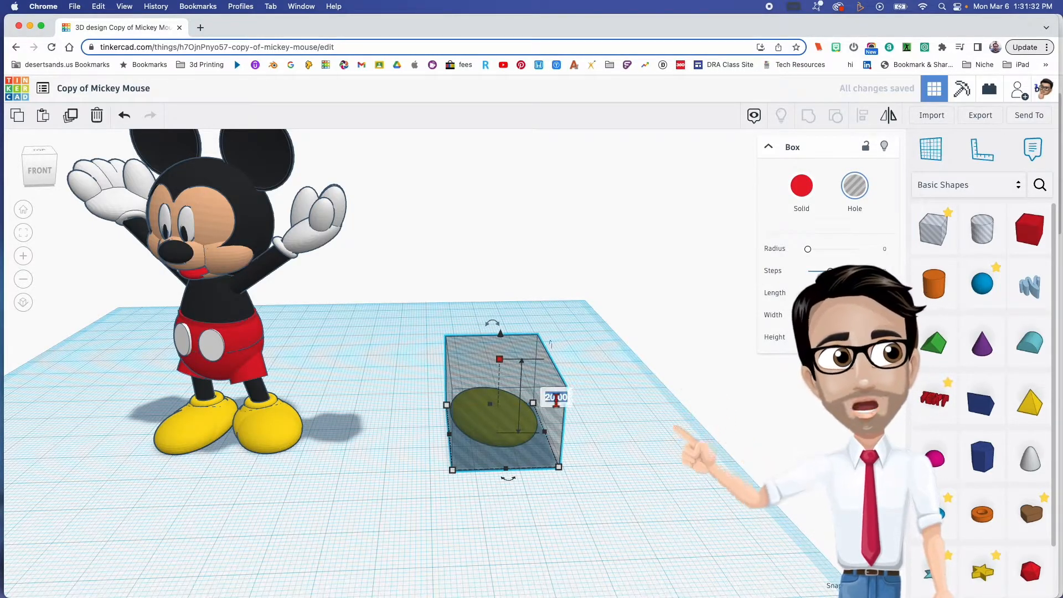
key(Return)
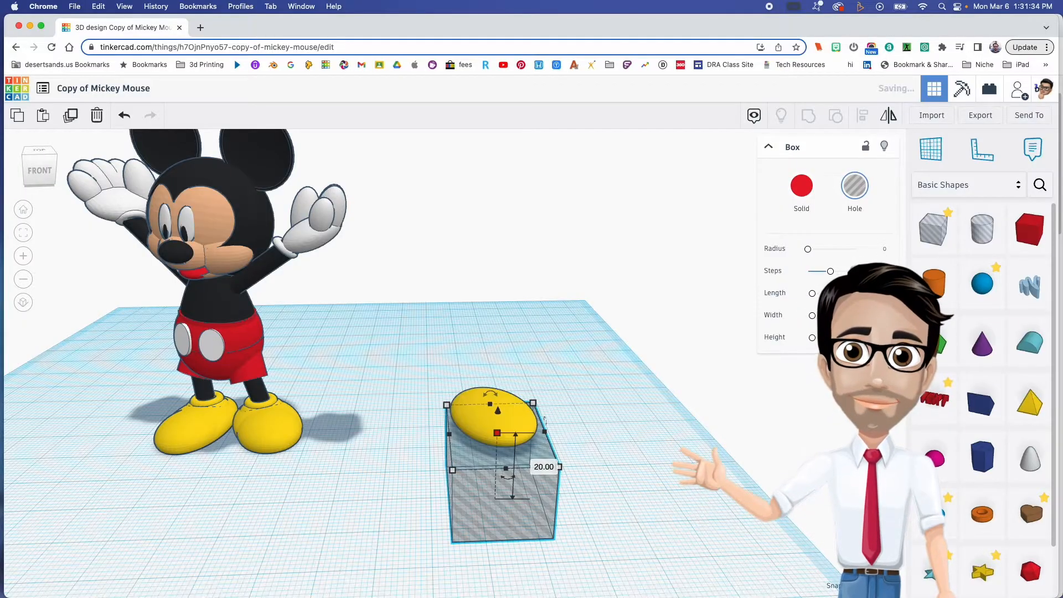
right_drag(520, 473, 478, 455)
- Lower the yellow shape slightly into the top of the hole box and select both shapes together
click(481, 448)
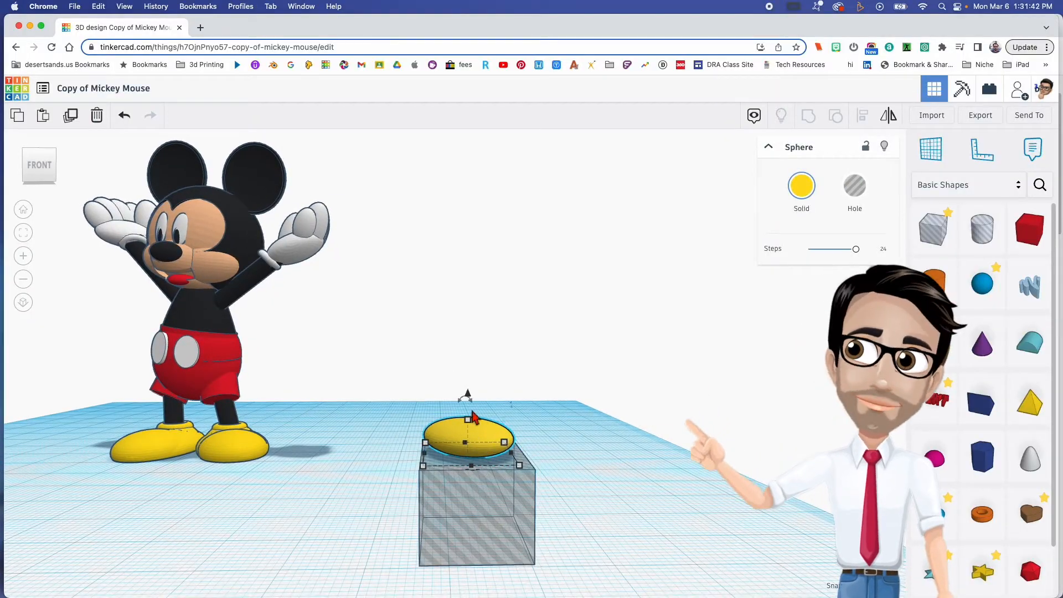
drag(469, 398, 469, 403)
right_drag(497, 453, 481, 475)
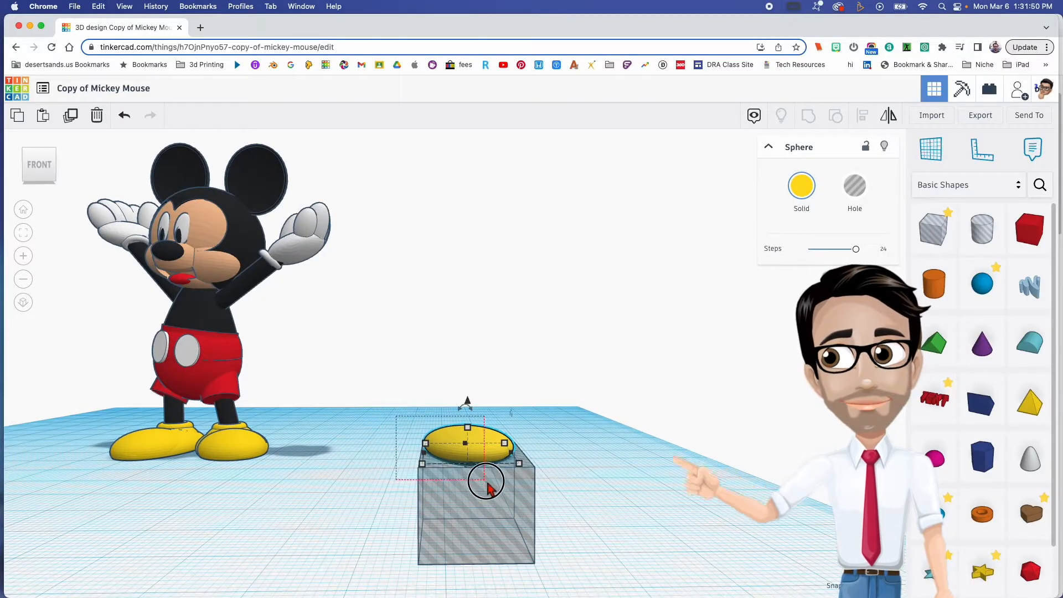
drag(501, 497, 502, 498)
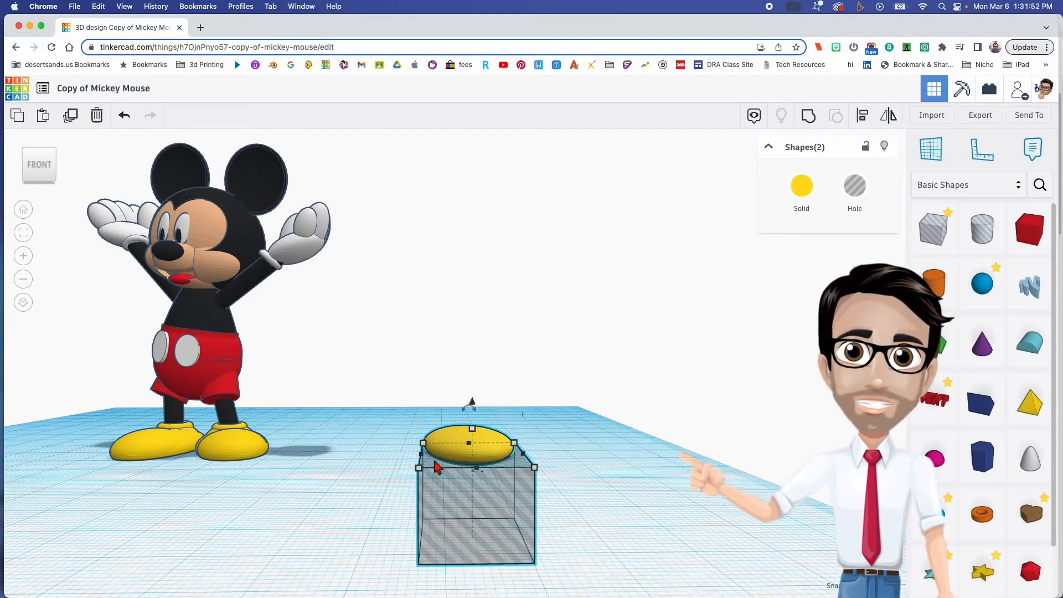
right_drag(512, 483, 482, 480)
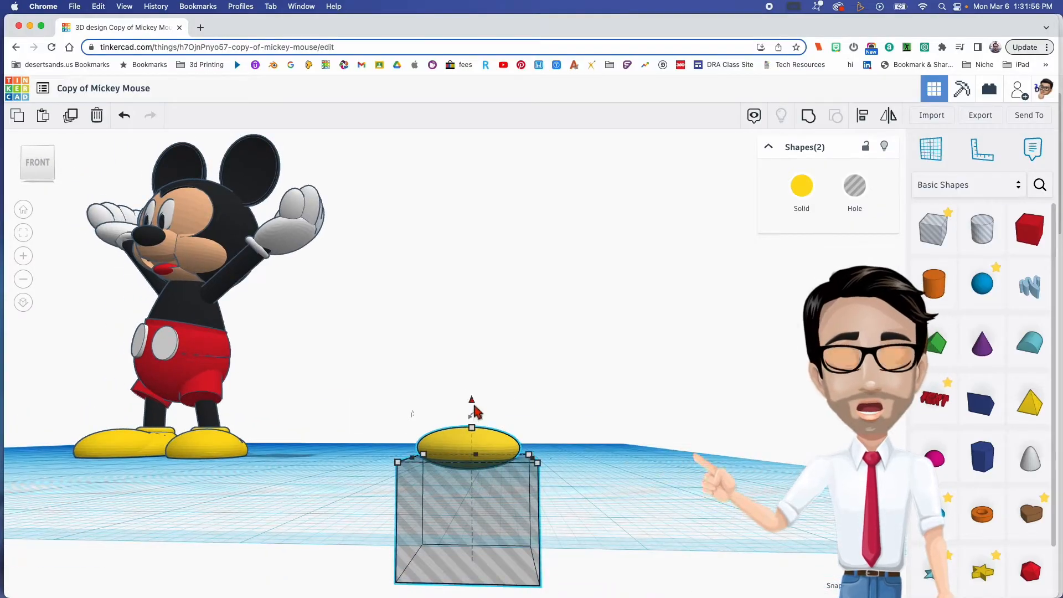
- Lower only the yellow sphere 1 mm further into the hole box
drag(474, 407, 475, 408)
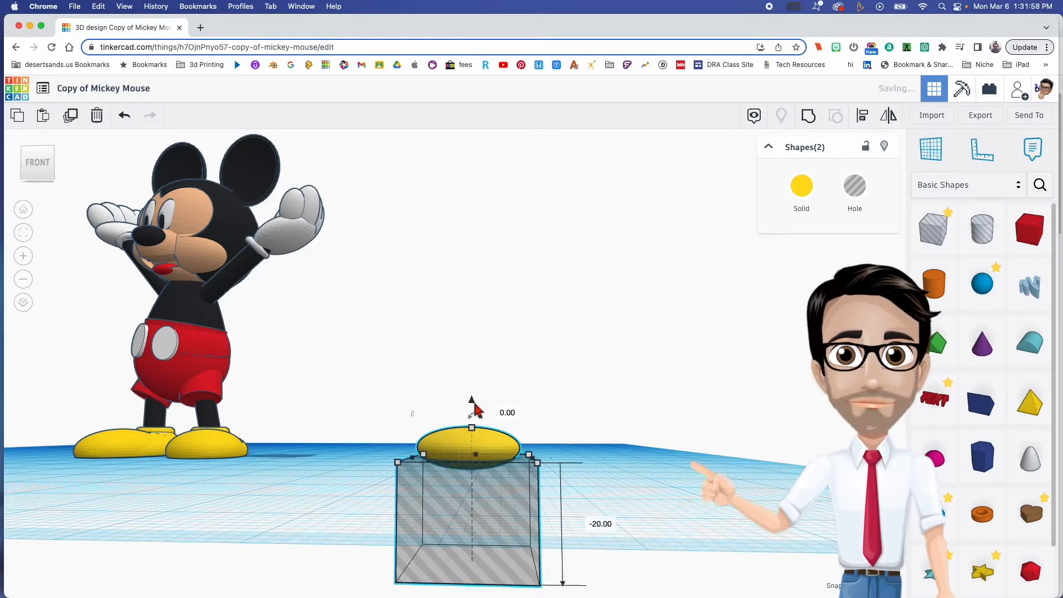
click(612, 465)
click(475, 453)
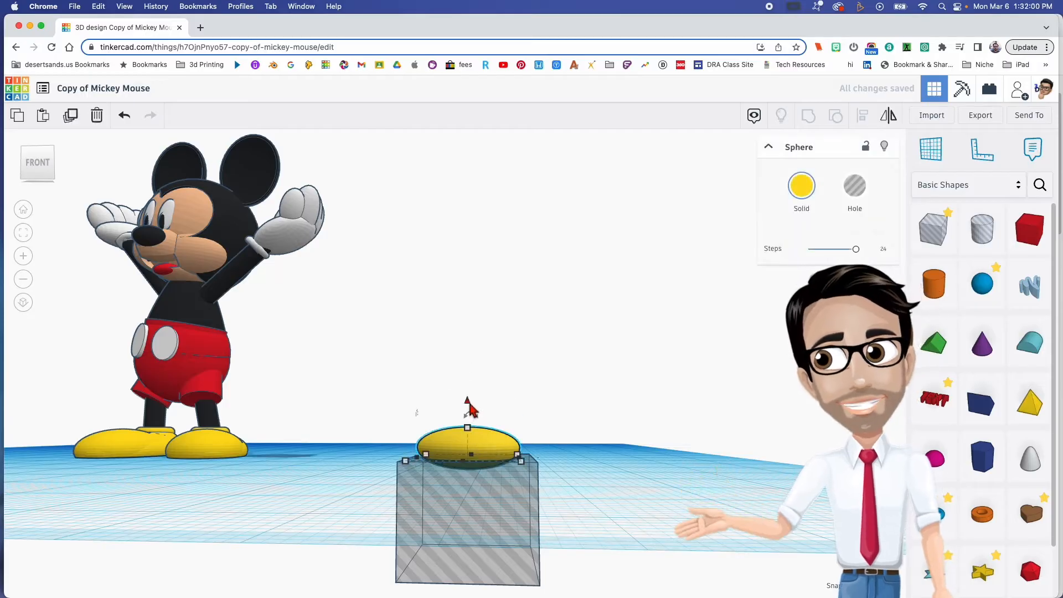
drag(470, 406, 472, 417)
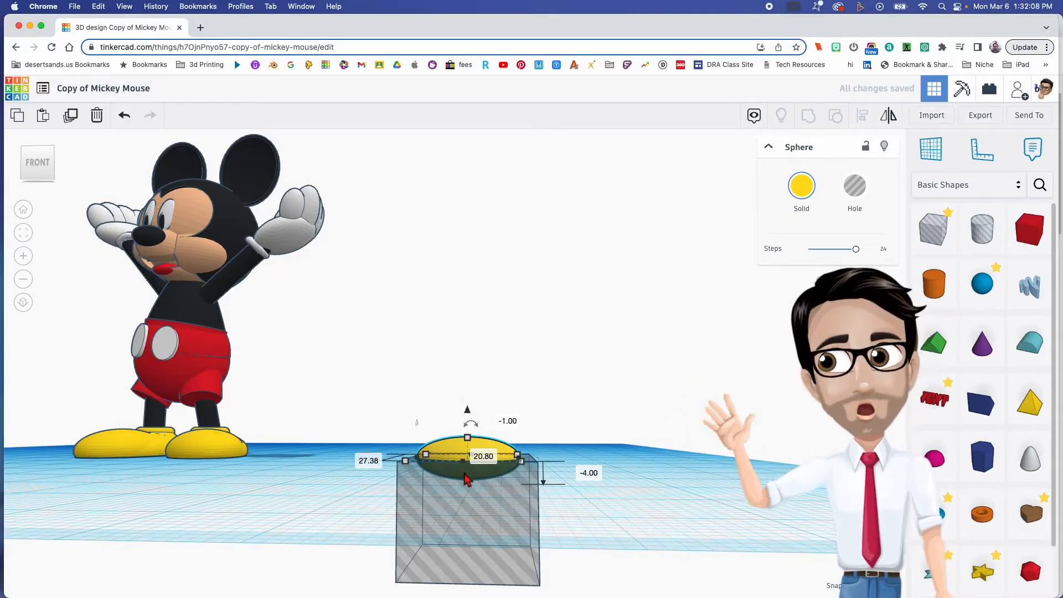
- Group the yellow sphere with the hole box to cut away its underside
right_drag(348, 467, 366, 519)
drag(381, 391, 517, 451)
mouse_move(538, 443)
right_down()
mouse_move(548, 473)
mouse_move(536, 453)
mouse_move(434, 520)
mouse_move(553, 475)
mouse_move(559, 482)
mouse_move(504, 491)
mouse_move(557, 452)
right_up()
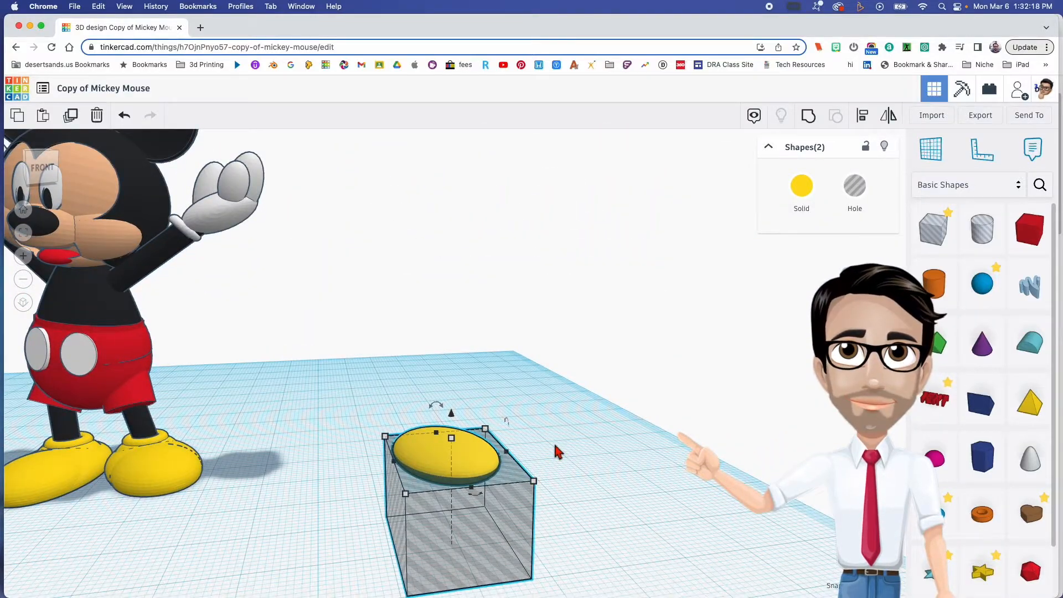
key(ctrl+g)
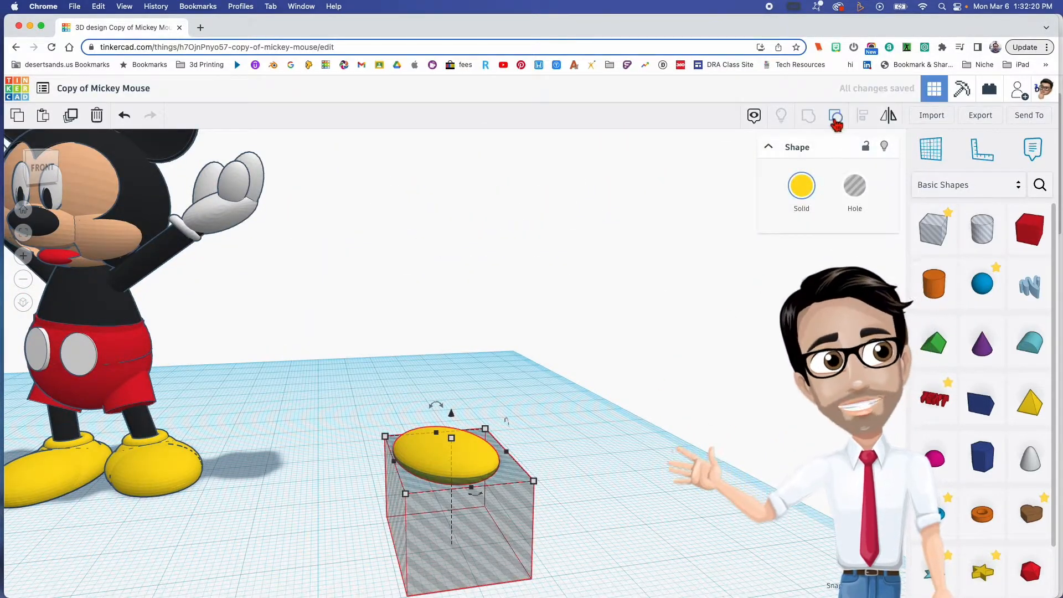
right_drag(475, 513, 451, 471)
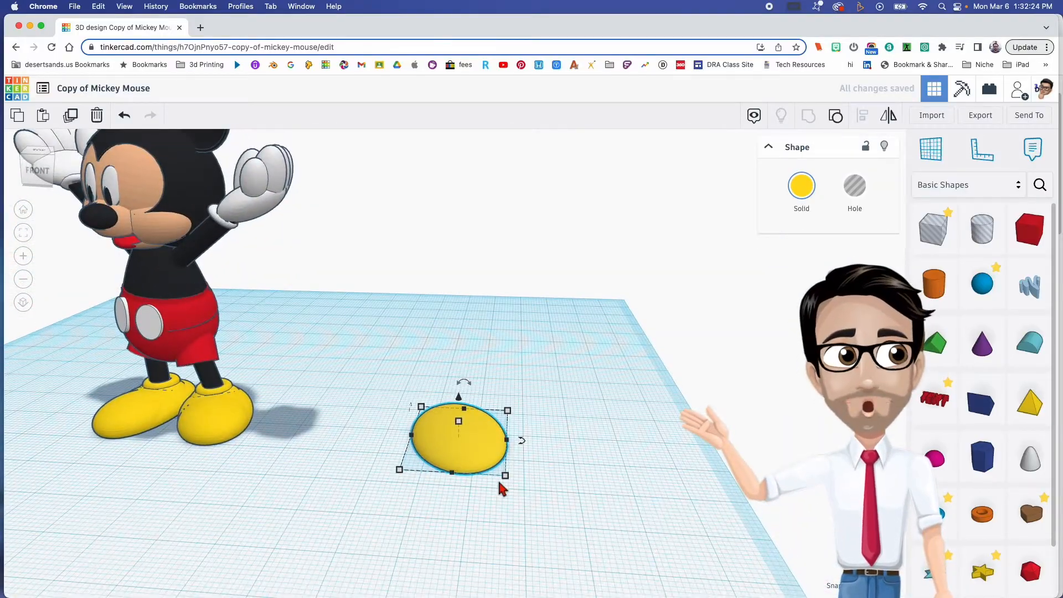
- Narrow the flat-bottomed yellow shape to a width of about 16.4 mm
drag(505, 479, 483, 482)
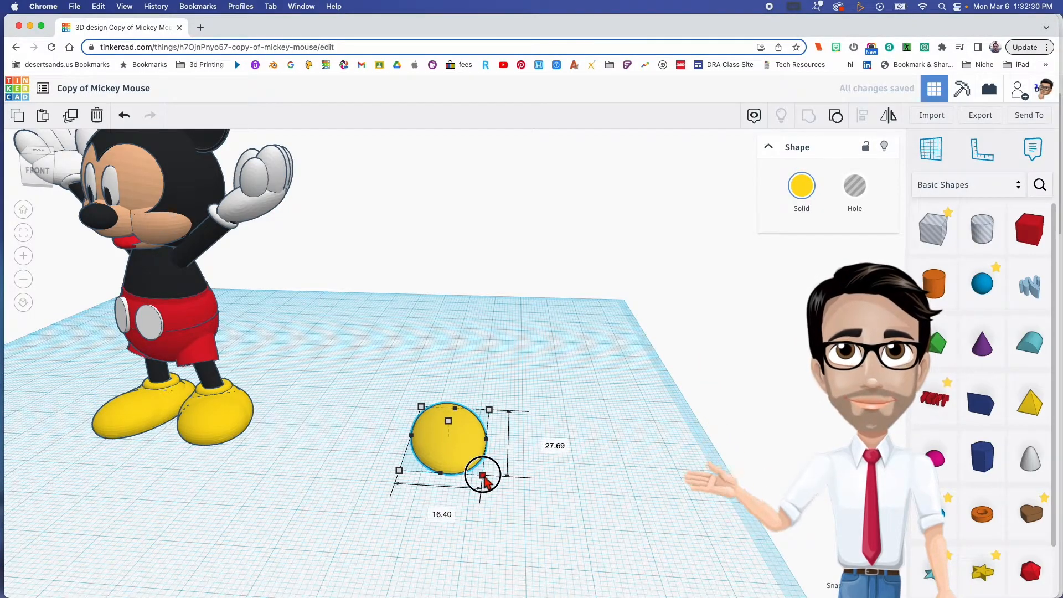
click(411, 516)
right_drag(412, 509, 497, 528)
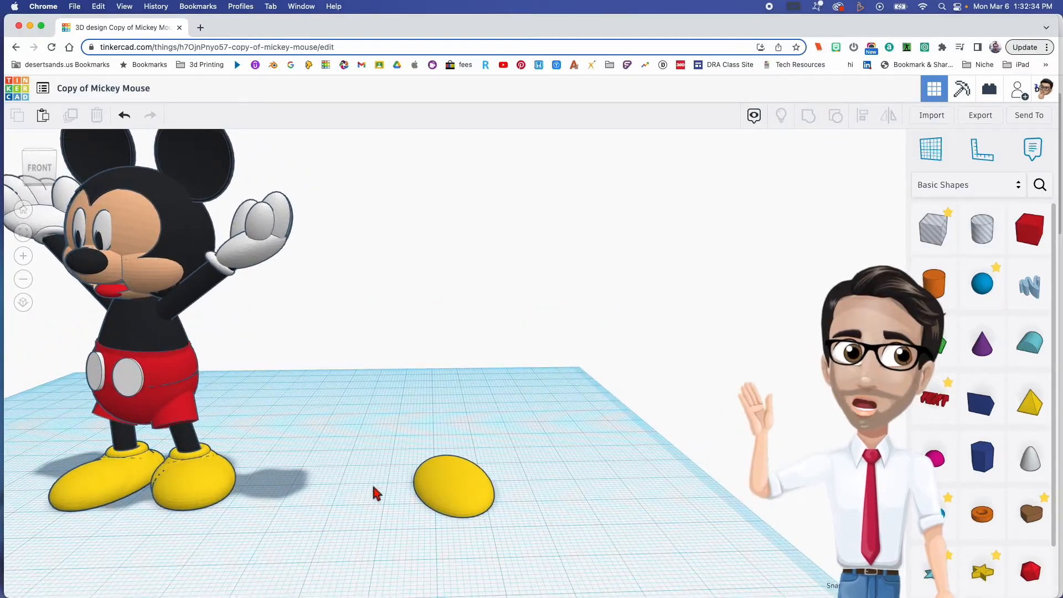
- Duplicate the yellow shape in place and shrink the copy at the toe end to 14 by 14 mm
click(454, 492)
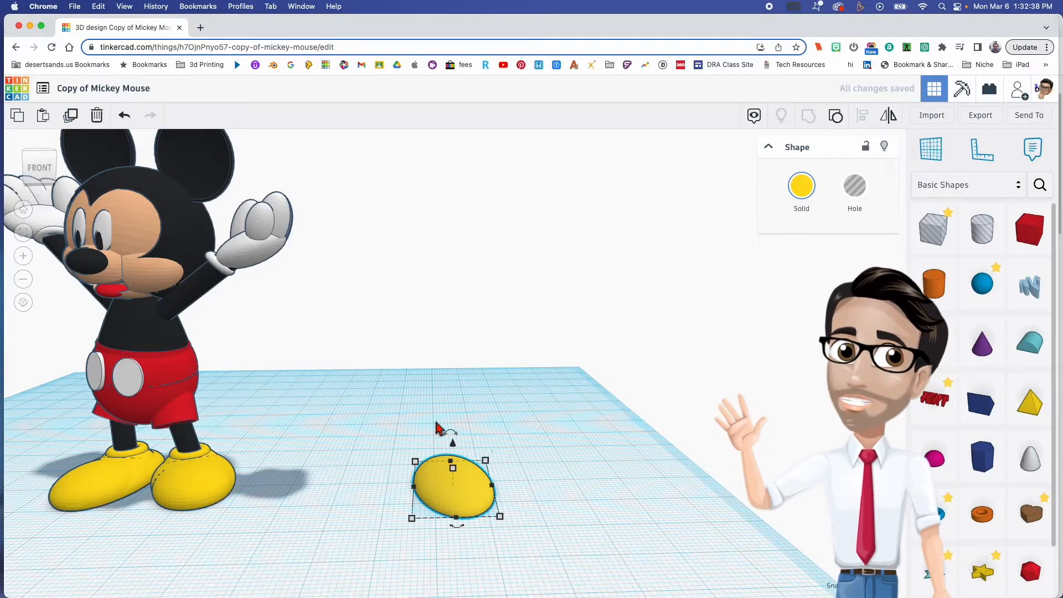
right_drag(451, 483, 506, 486)
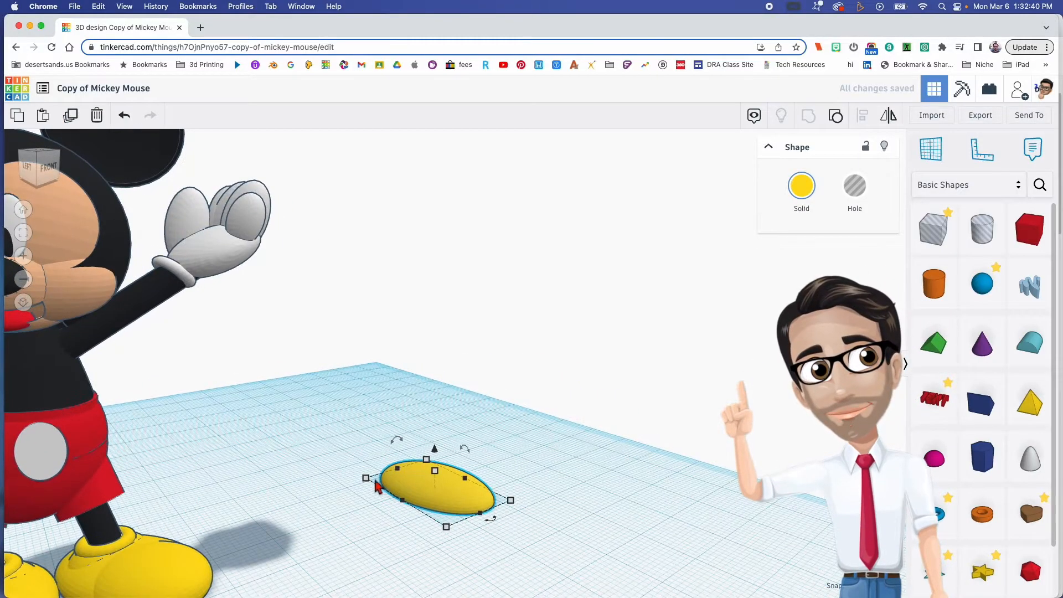
drag(369, 483, 415, 500)
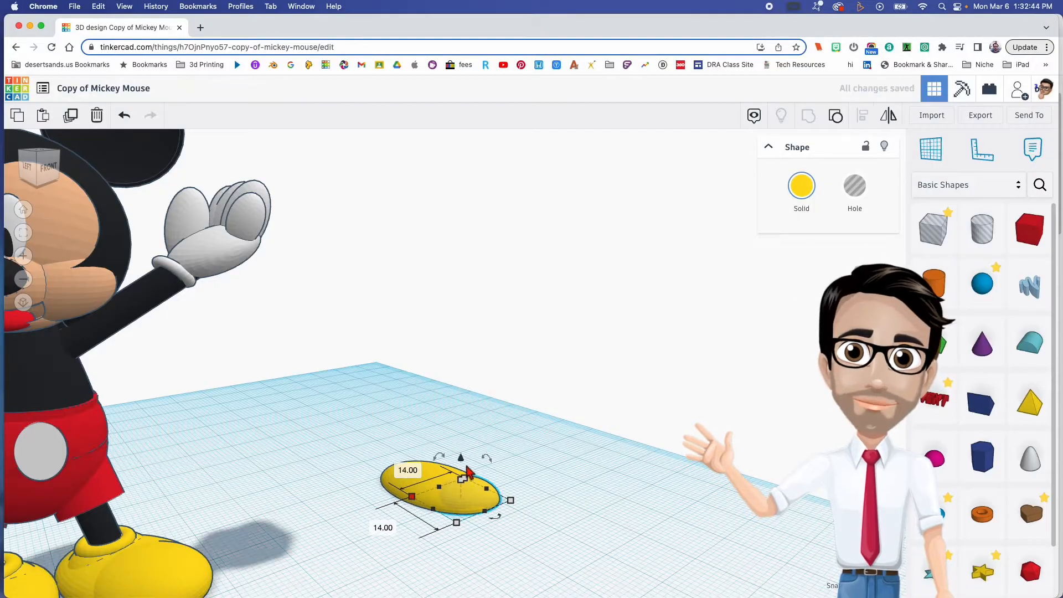
drag(462, 461, 462, 455)
right_drag(485, 481, 492, 523)
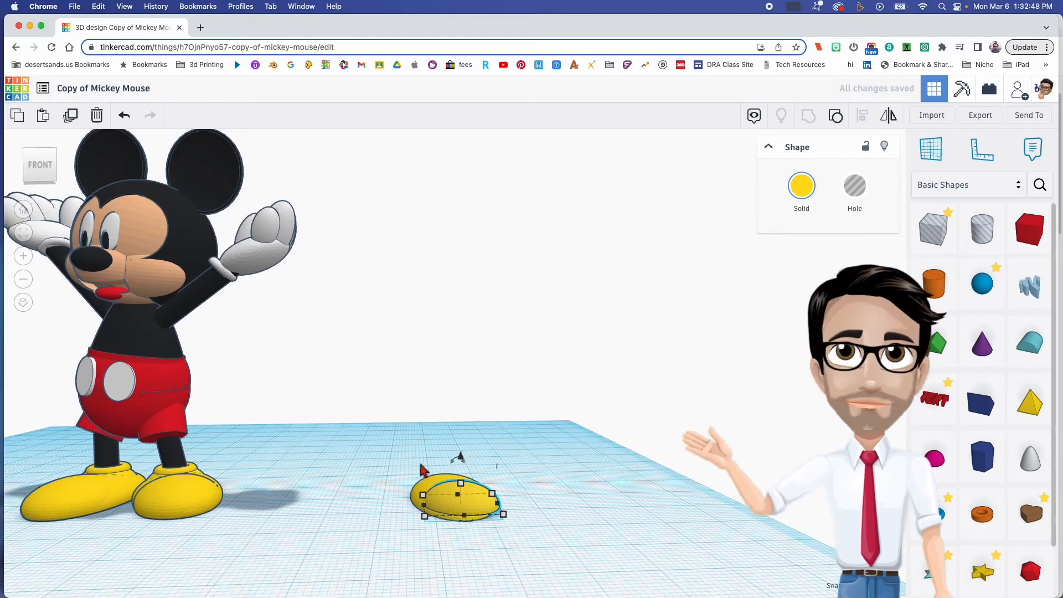
- Undo the toe copy's lift and set its height to 5 mm
click(536, 527)
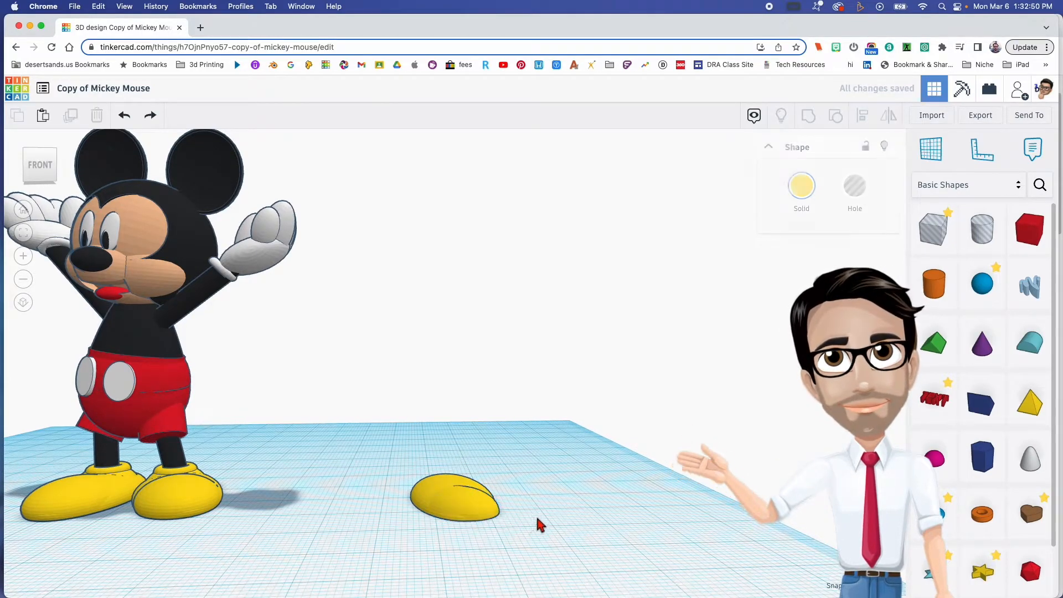
click(487, 511)
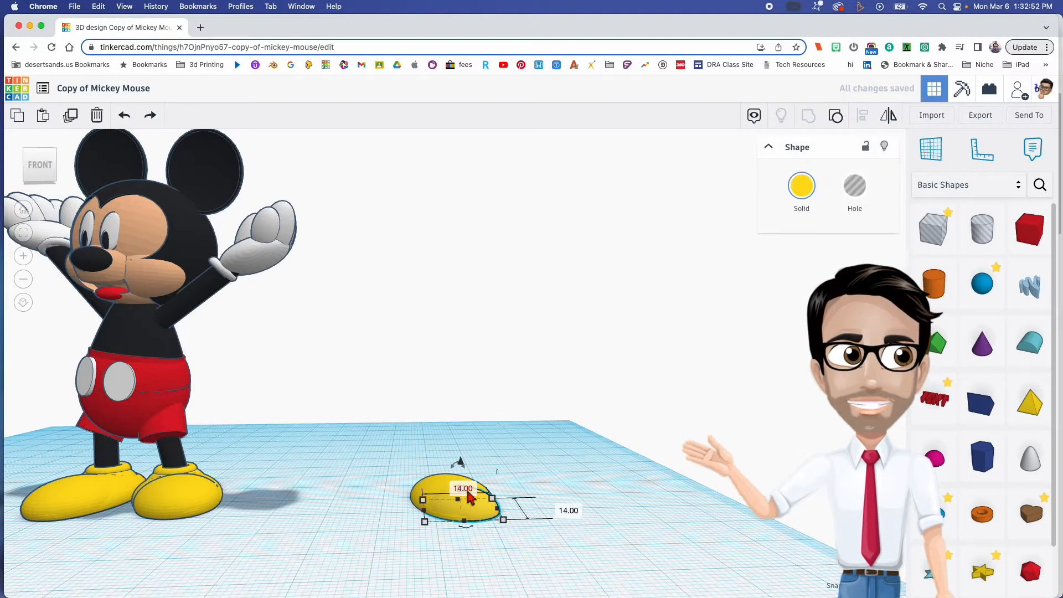
scroll(506, 520, up, 4)
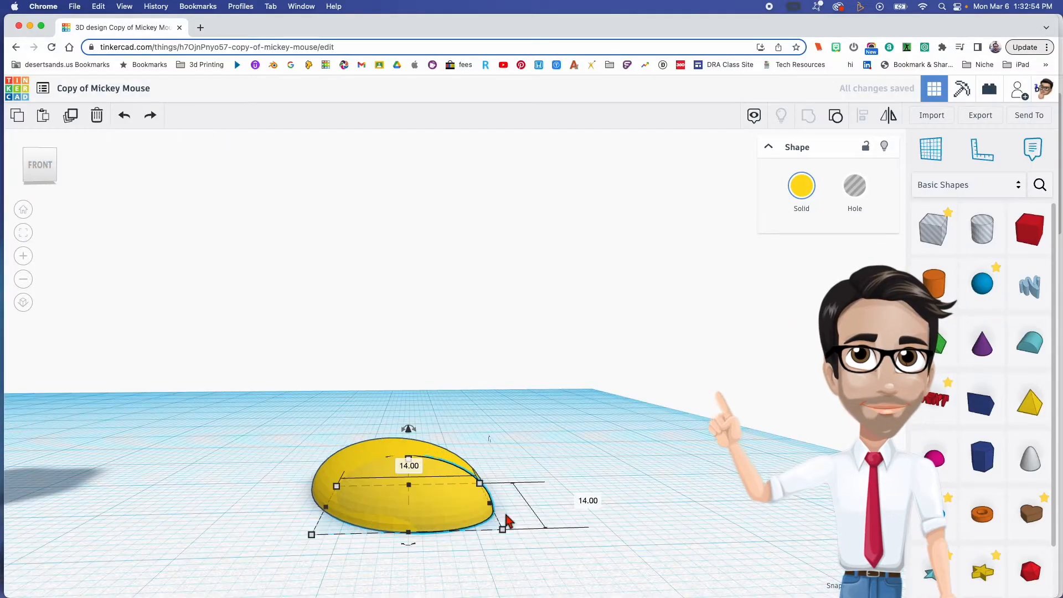
click(518, 480)
click(444, 503)
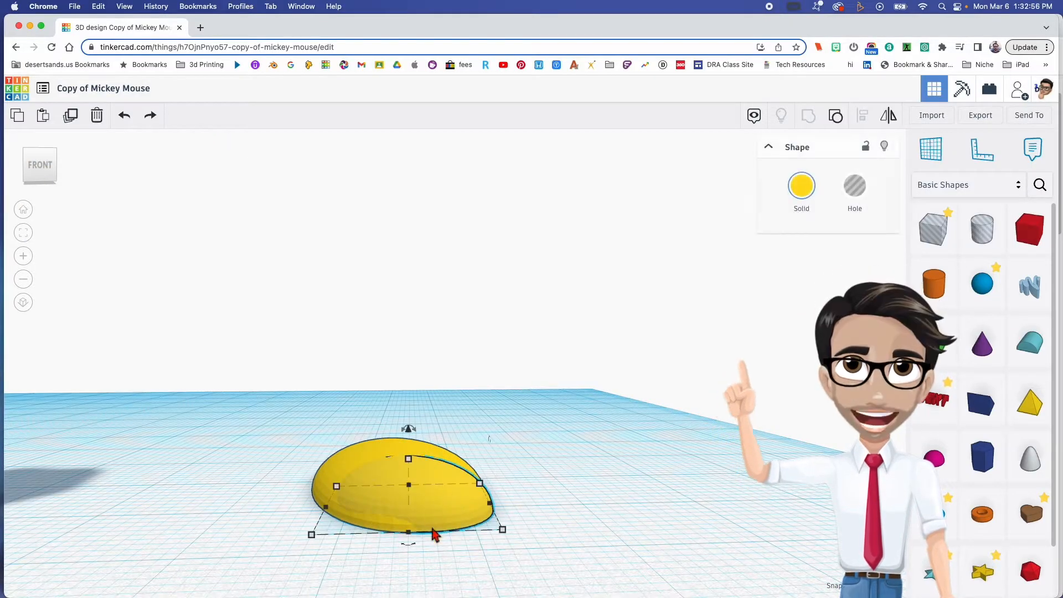
click(409, 460)
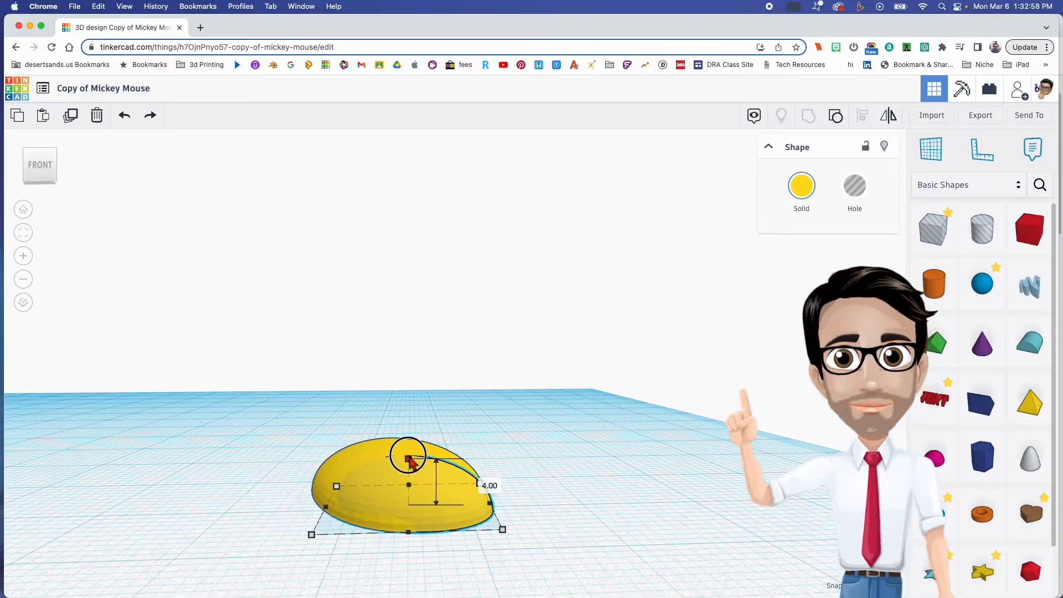
drag(408, 455, 408, 444)
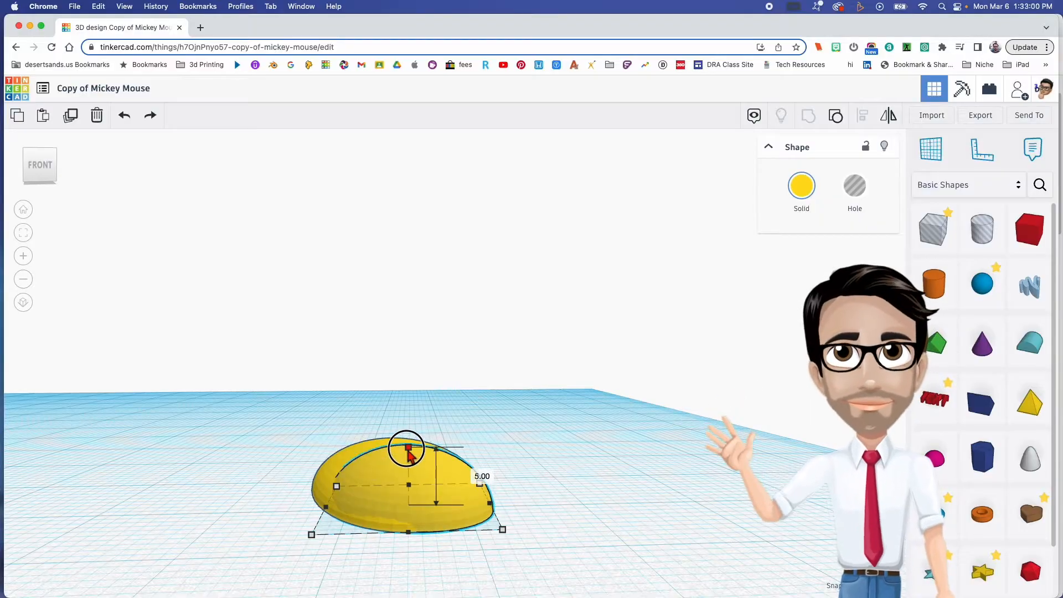
- Stretch the toe piece back along the shoe to about 15 mm wide and 19 mm long
right_drag(360, 470, 625, 468)
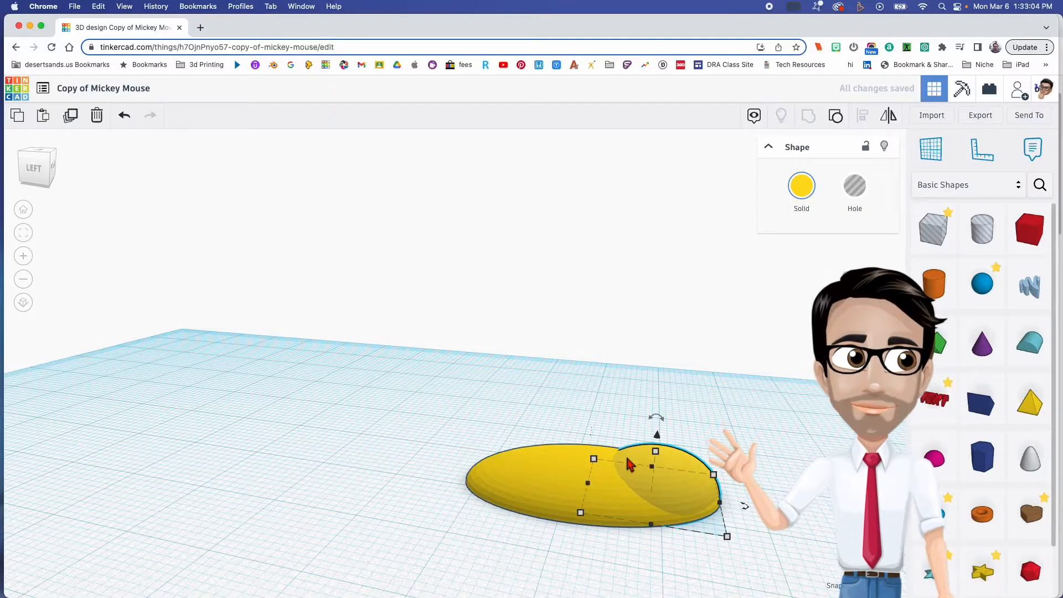
drag(581, 512, 538, 515)
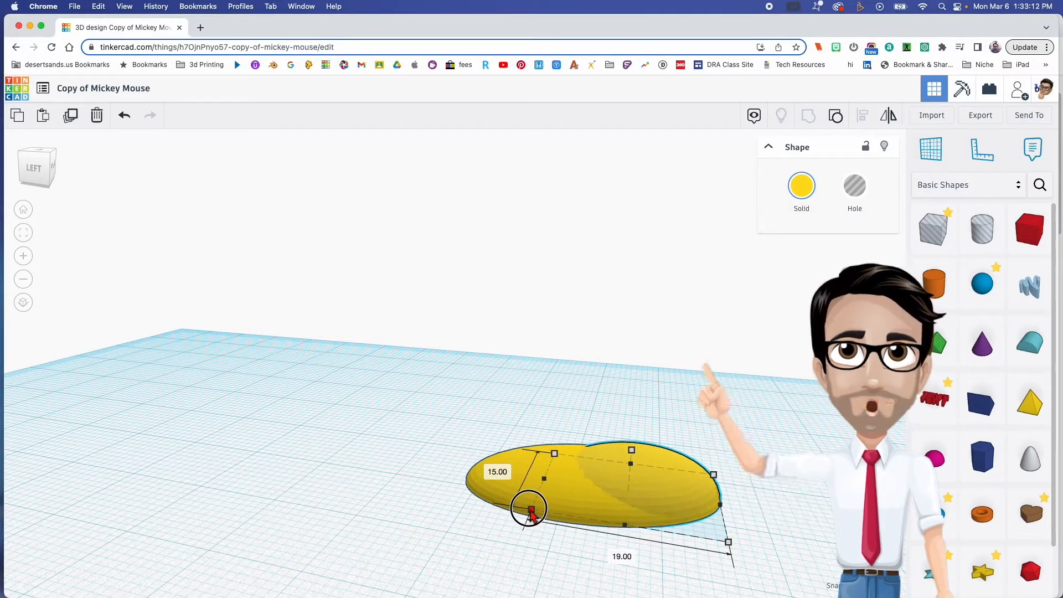
drag(530, 511, 525, 511)
right_drag(628, 501, 298, 503)
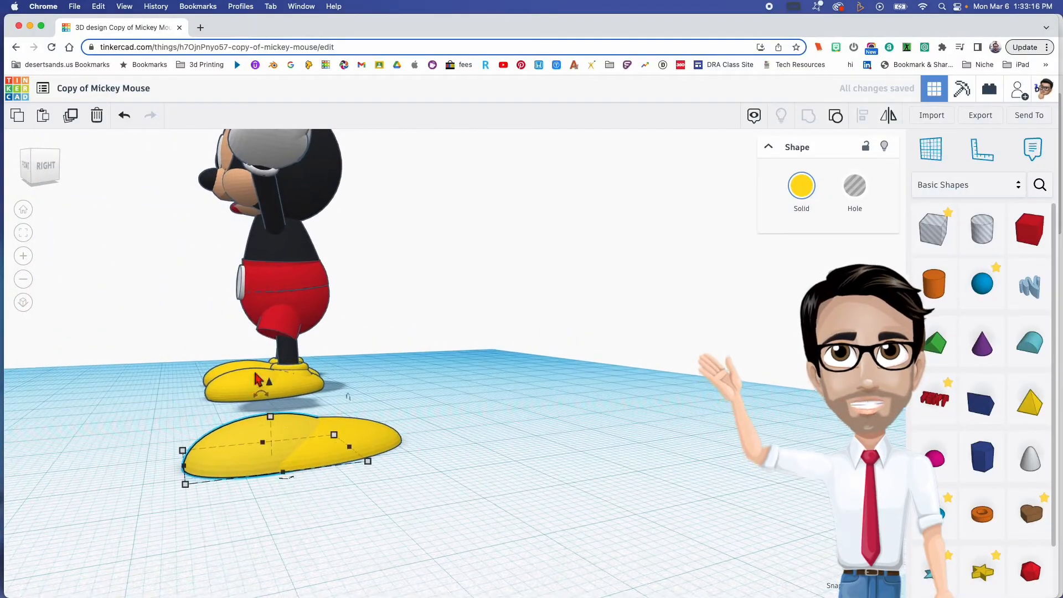
- Duplicate the toe piece toward the heel and shape the copy into a smaller raised mound on the shoe
right_drag(303, 457, 567, 482)
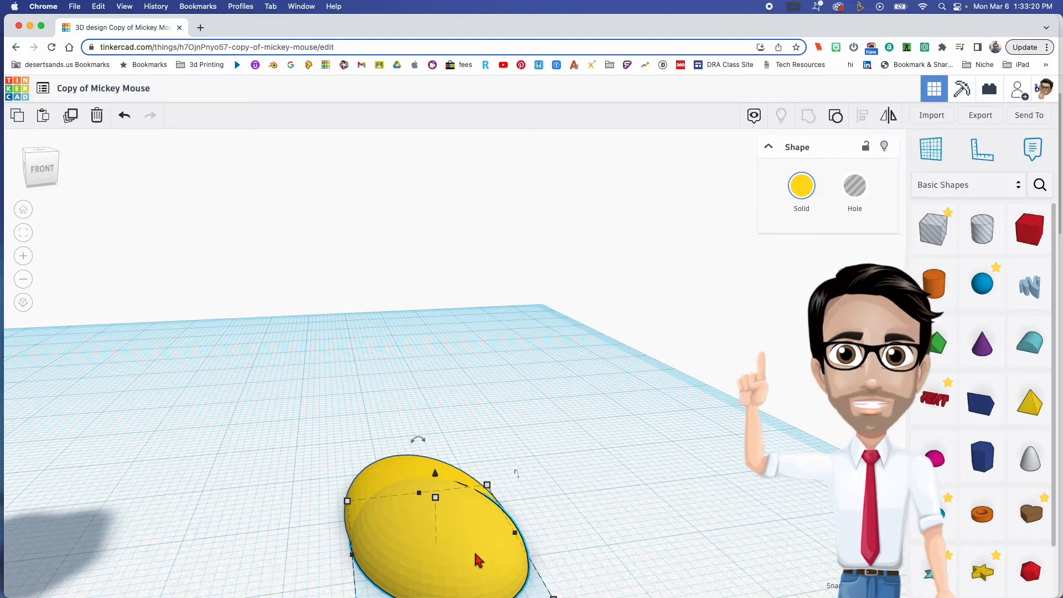
drag(474, 554, 452, 507)
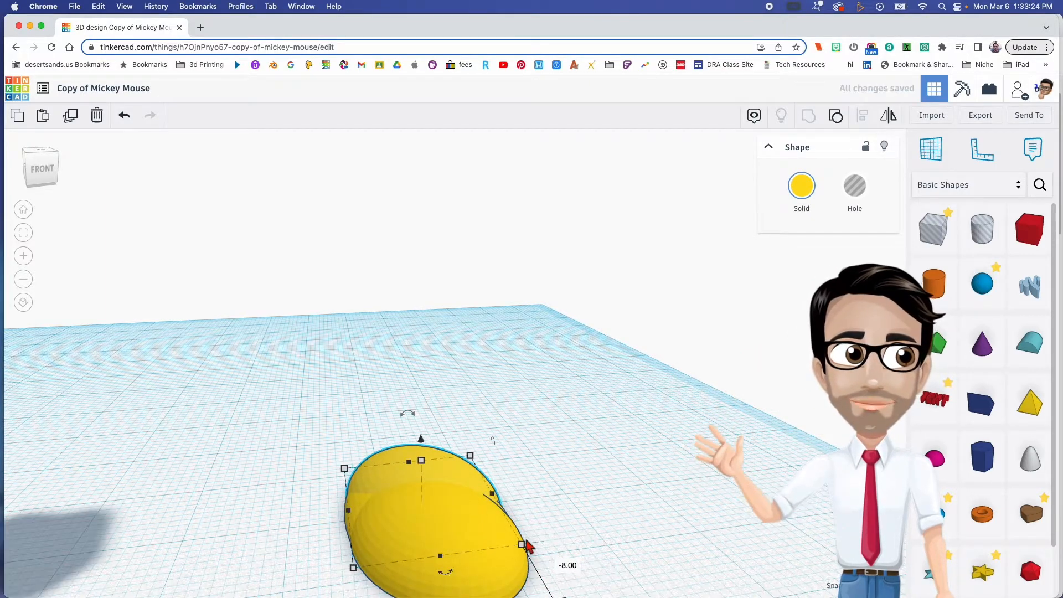
drag(524, 547, 396, 467)
right_drag(520, 520, 374, 459)
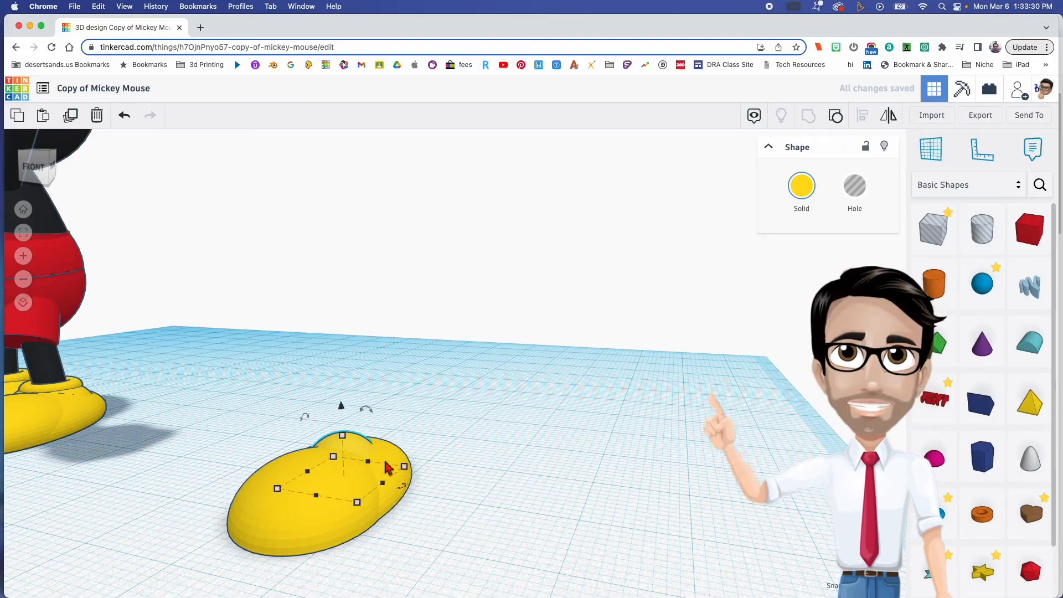
right_drag(458, 472, 421, 477)
drag(421, 491, 416, 478)
- Resize the raised mound to 11 by 12 mm and adjust its position over the shoe's heel
scroll(440, 539, down, 1)
middle_drag(219, 485, 340, 370)
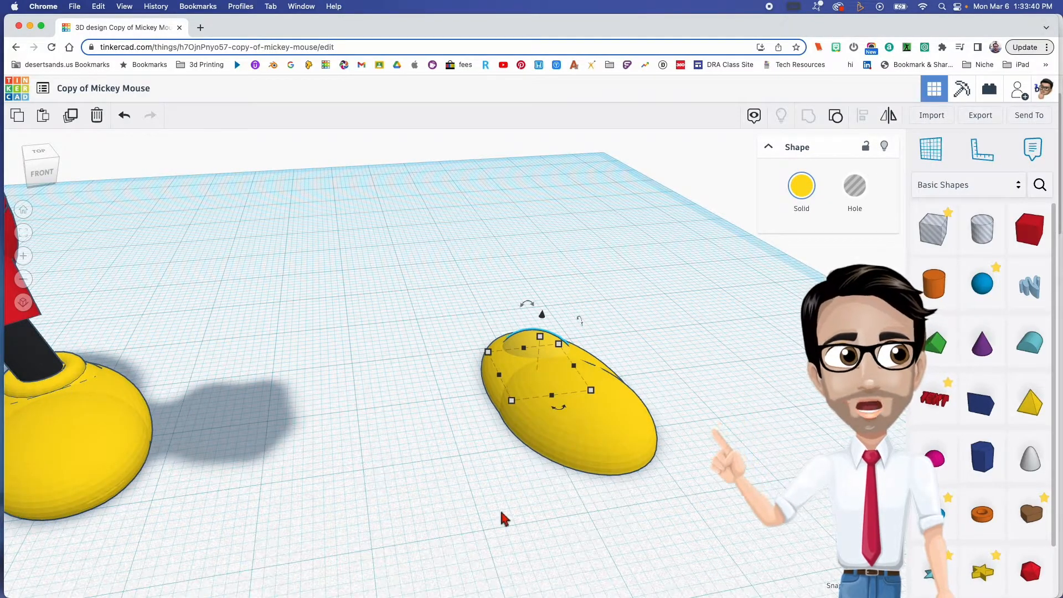
right_drag(619, 525, 575, 380)
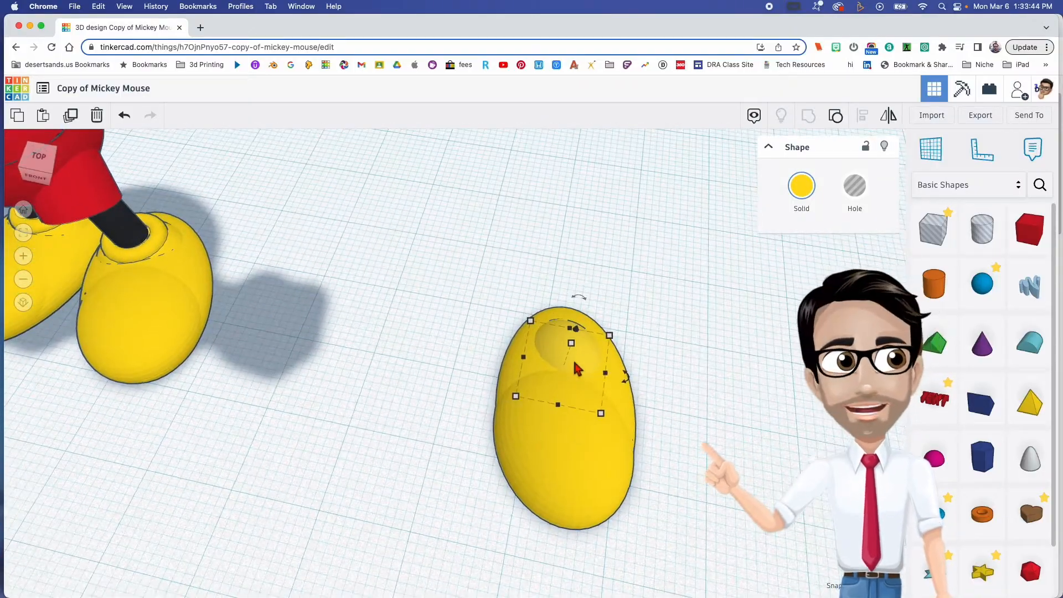
click(516, 396)
drag(516, 396, 506, 402)
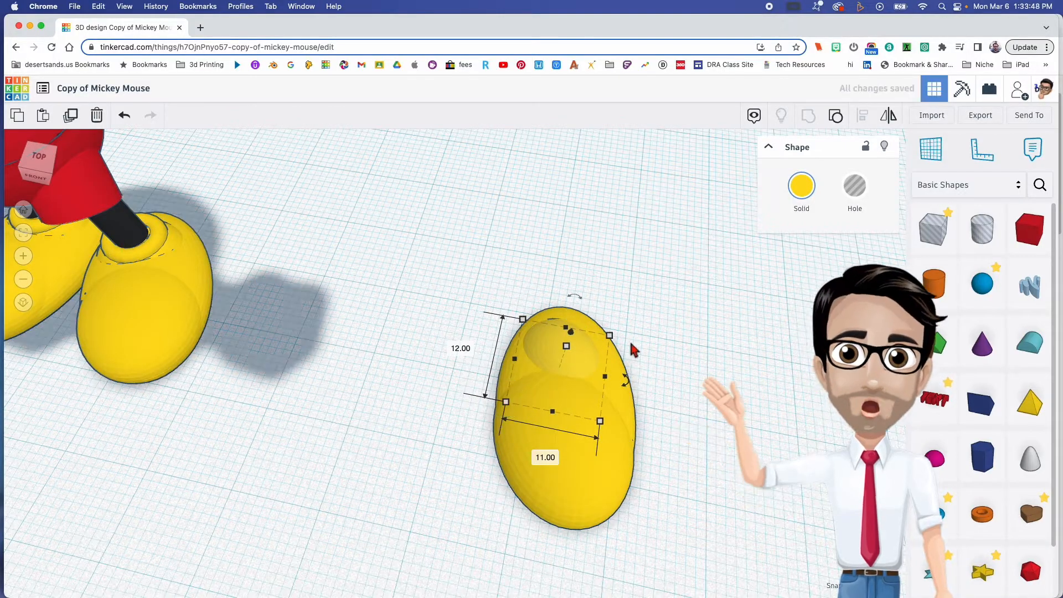
drag(581, 364, 585, 355)
right_drag(665, 357, 626, 363)
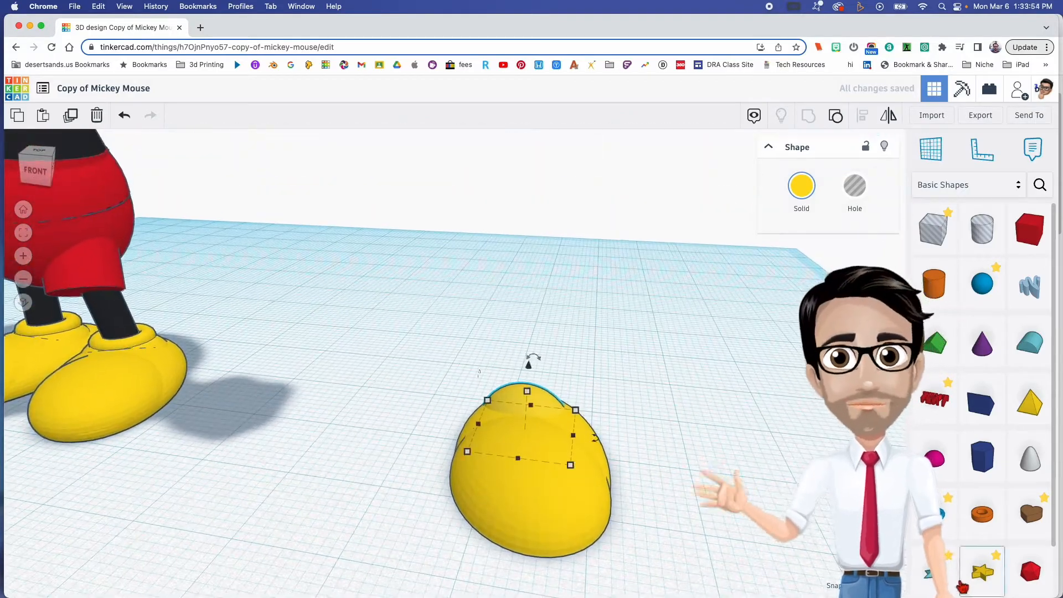
- Place a torus around the mound on the shoe's heel and colour it yellow
drag(936, 515, 526, 437)
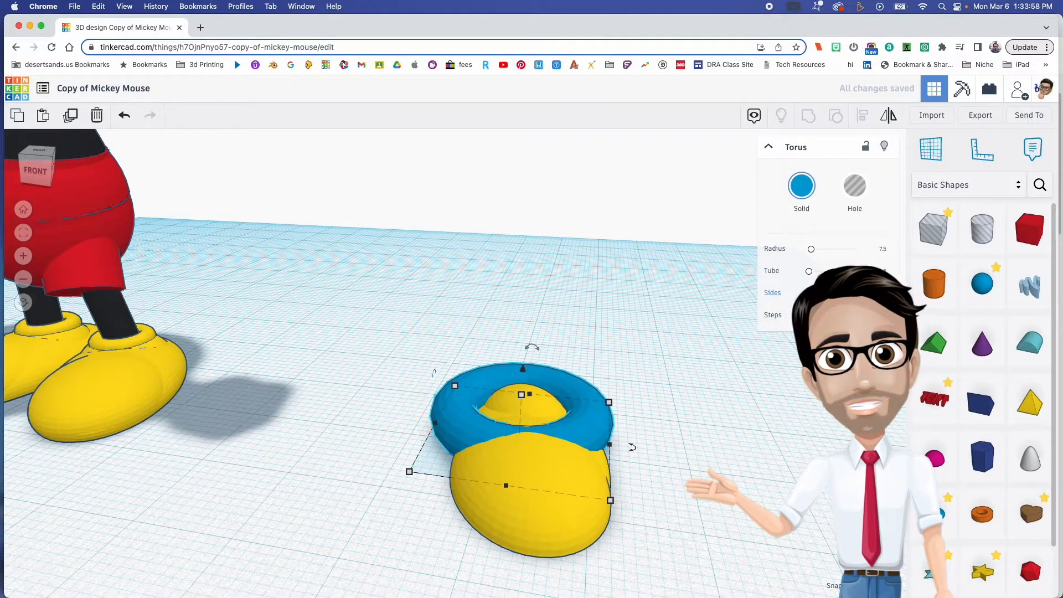
click(802, 185)
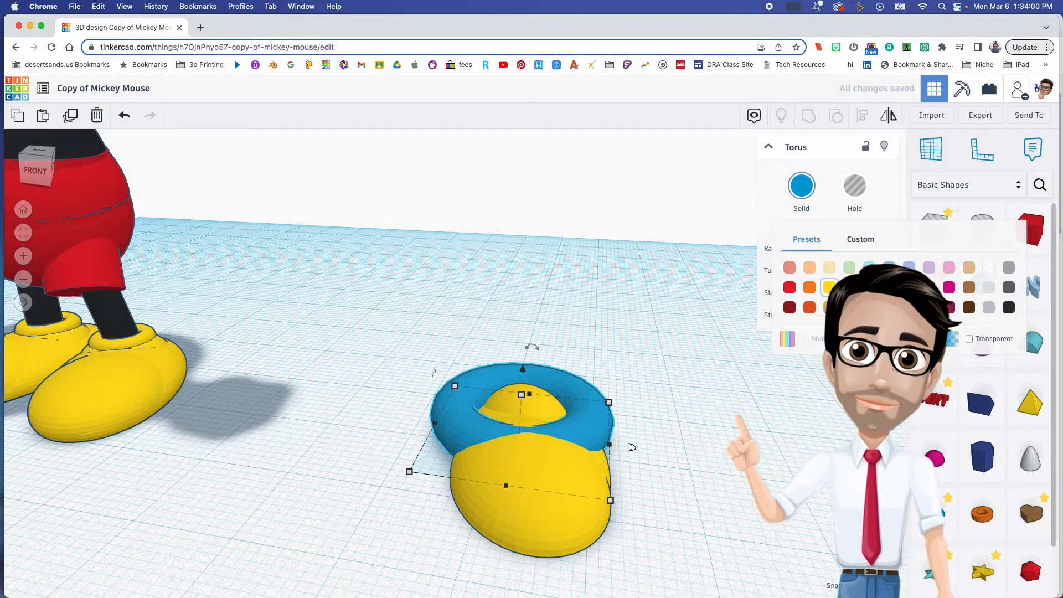
click(829, 287)
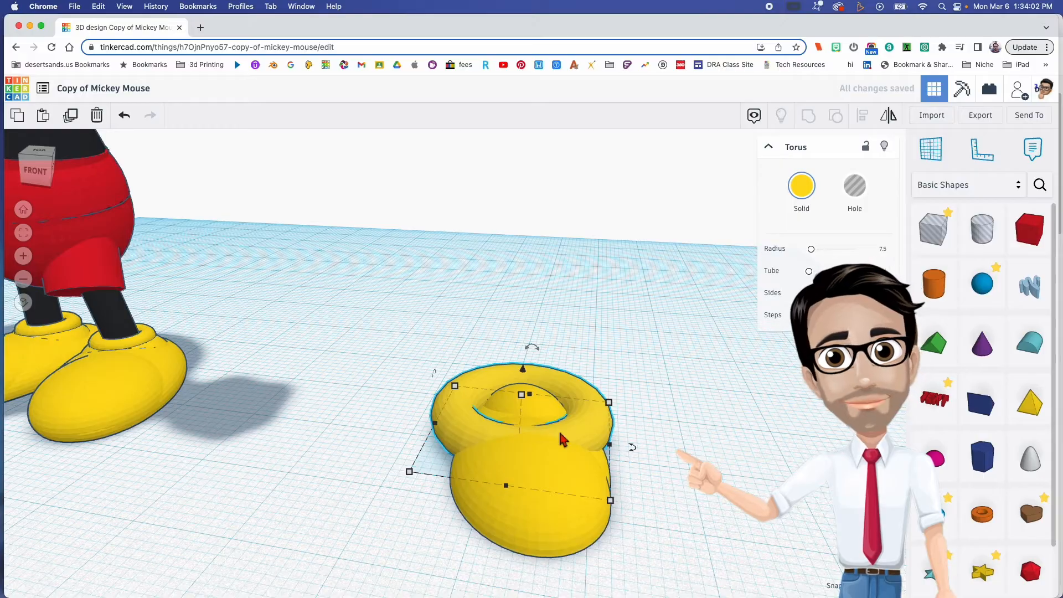
- Reduce the torus to a small ankle ring 2 mm high and seat it on top of the mound
mouse_move(525, 403)
mouse_down()
mouse_move(523, 413)
mouse_move(525, 349)
mouse_move(525, 390)
mouse_up()
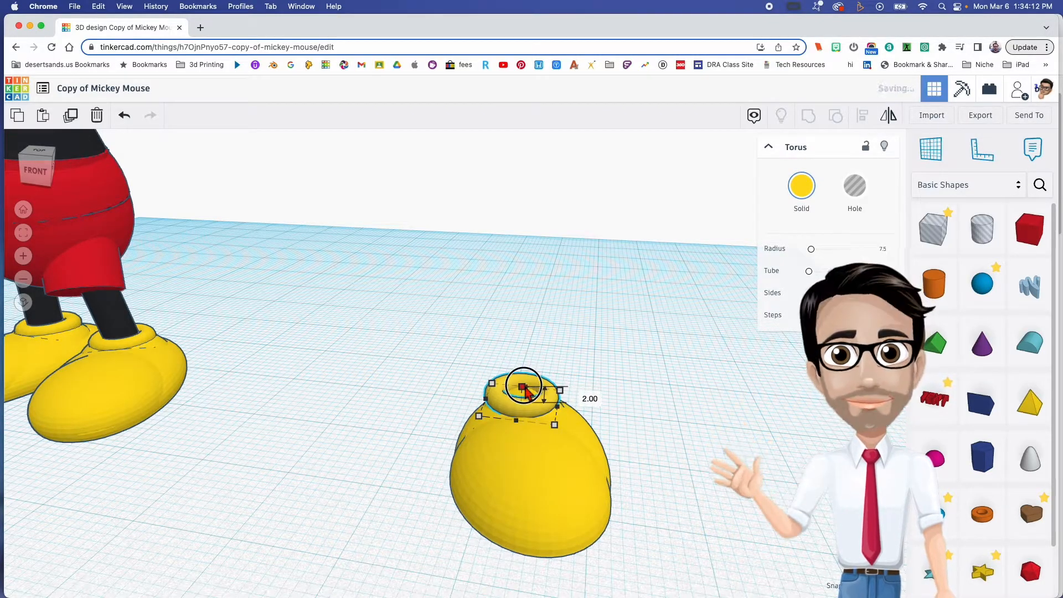
drag(528, 394, 529, 372)
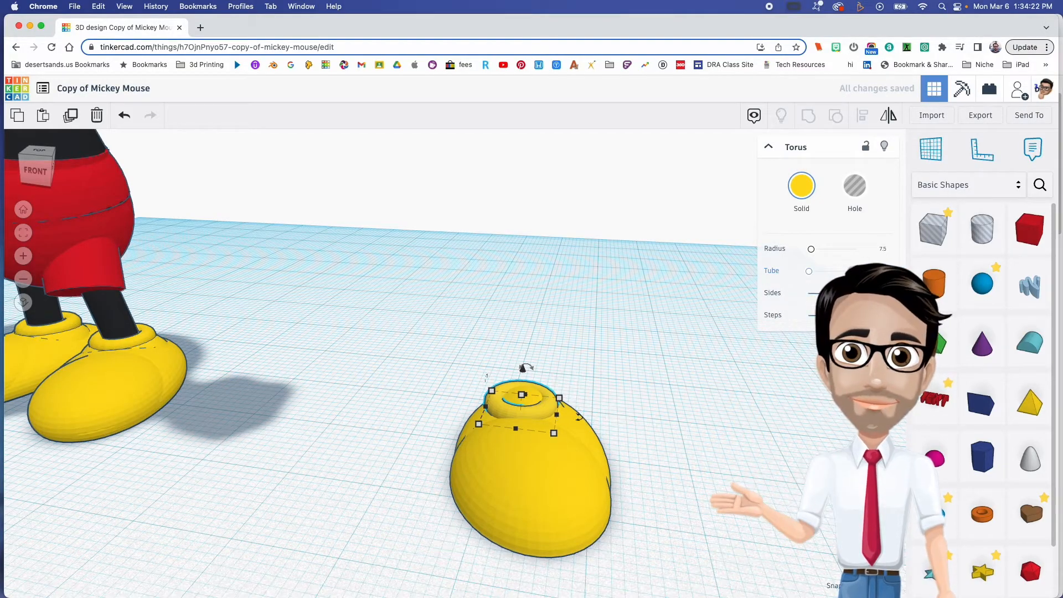
drag(525, 367, 523, 367)
right_drag(528, 399, 563, 385)
click(640, 446)
right_drag(639, 446, 670, 439)
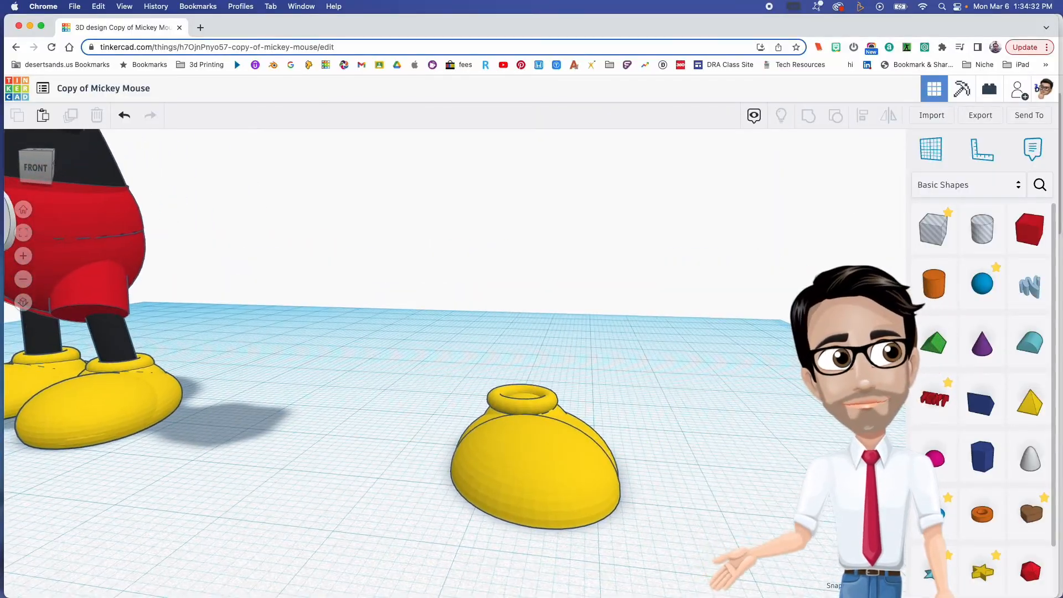
- Add a cylinder beside the yellow shoe for the leg, set it to 64 sides and colour it black
click(92, 342)
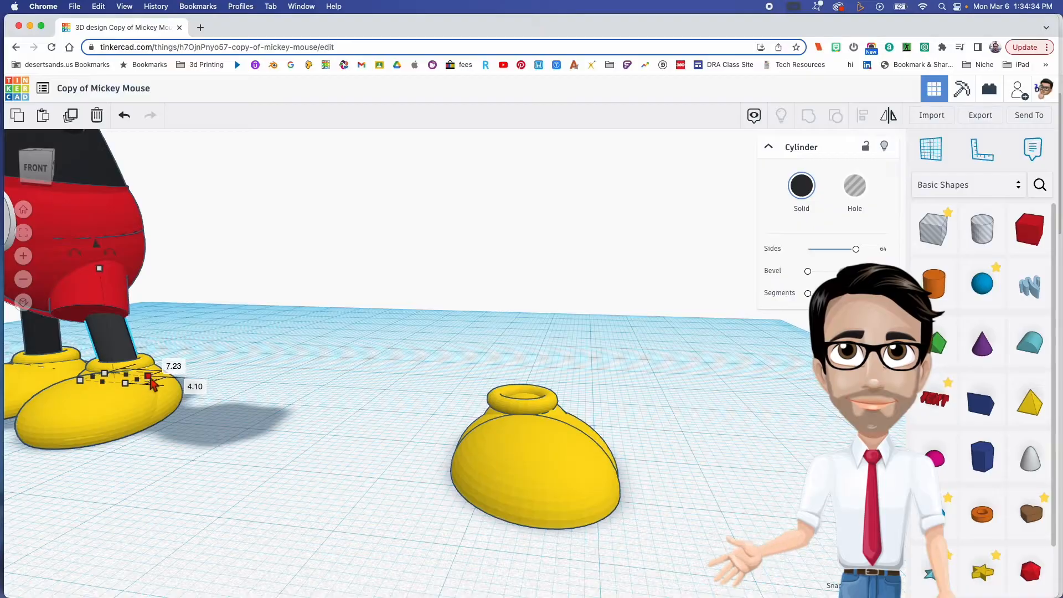
drag(947, 299, 410, 422)
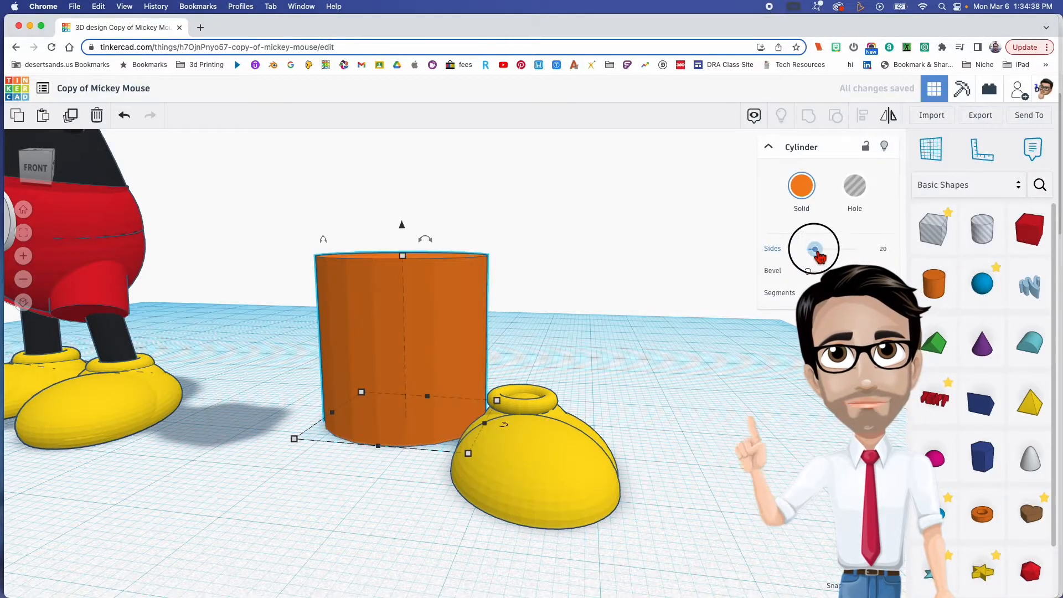
drag(815, 250, 988, 251)
click(801, 188)
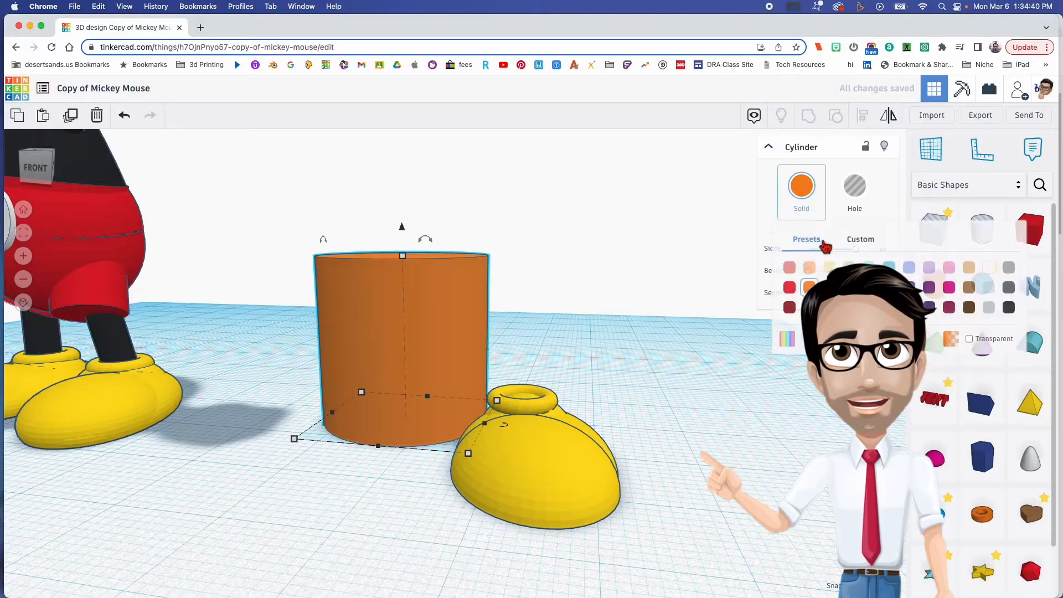
click(1010, 308)
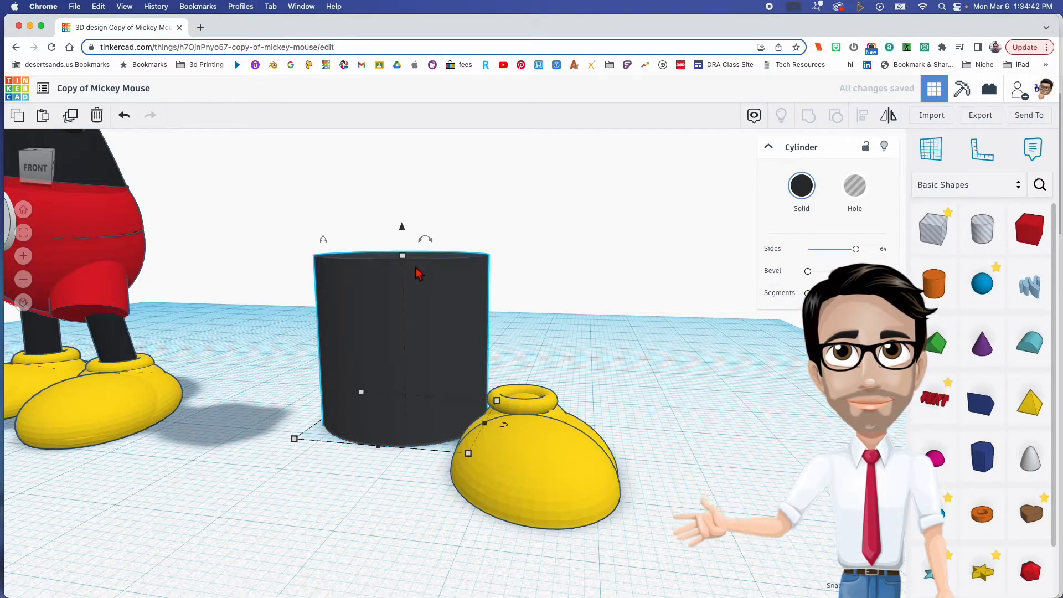
- Roughly reshape the black cylinder into a slim upright leg about 13 mm high
drag(407, 264, 397, 123)
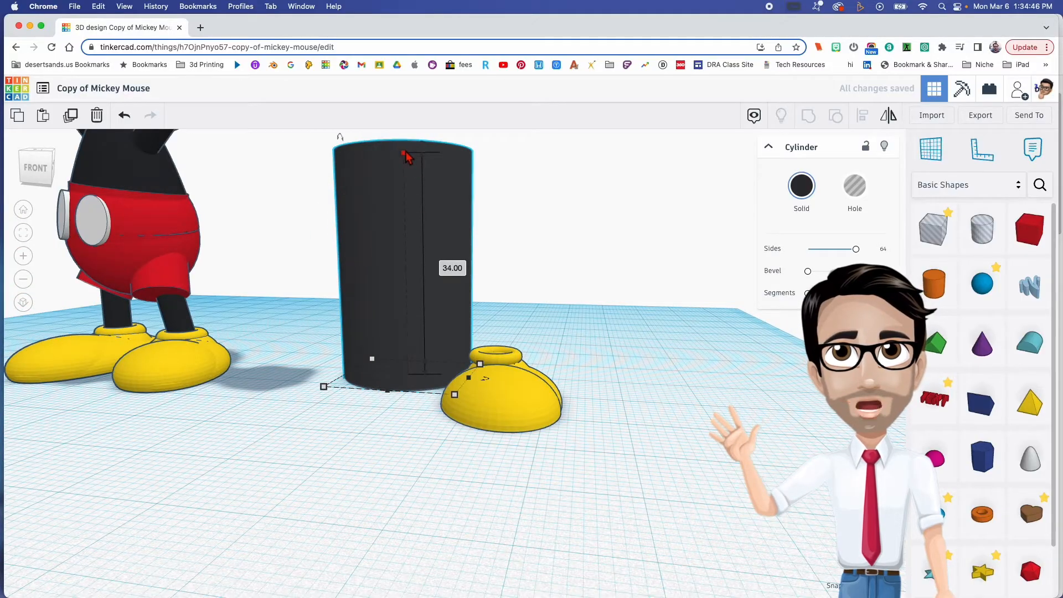
drag(405, 151, 406, 123)
middle_drag(435, 194, 405, 356)
drag(389, 316, 387, 460)
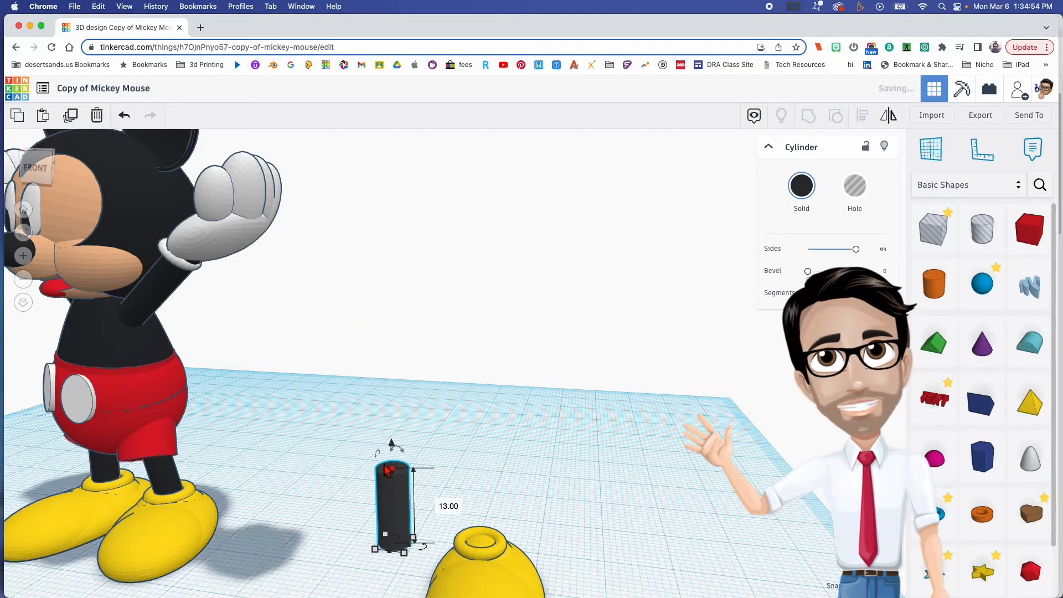
right_drag(412, 511, 456, 441)
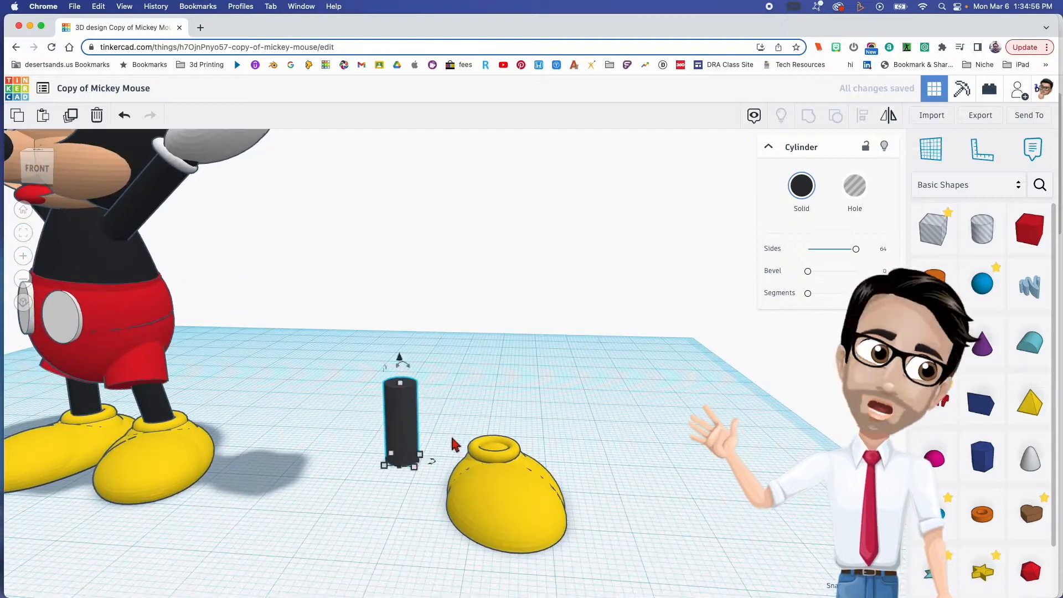
- Set the black leg cylinder's base to 5 by 5 mm and its height to 15 mm
click(386, 493)
text(5)
key(Return)
click(472, 463)
text(5)
key(Return)
click(457, 422)
text(15)
key(Return)
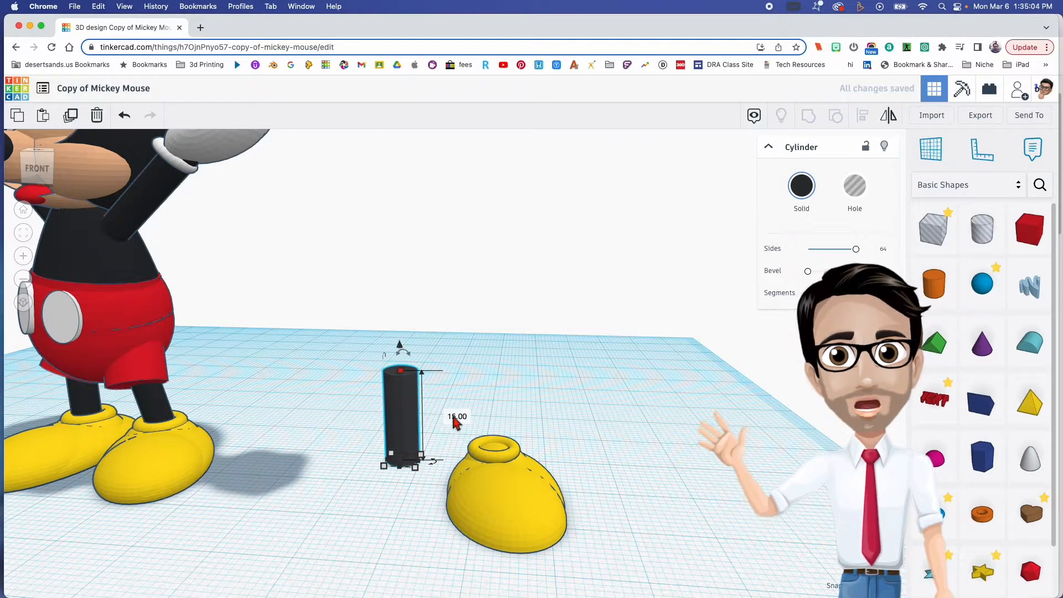
- Move the leg cylinder onto the shoe and seat it upright in the ankle ring
drag(402, 371, 403, 384)
mouse_move(422, 429)
right_down()
mouse_move(433, 408)
mouse_move(422, 430)
right_up()
drag(392, 451, 494, 460)
right_drag(520, 487, 475, 504)
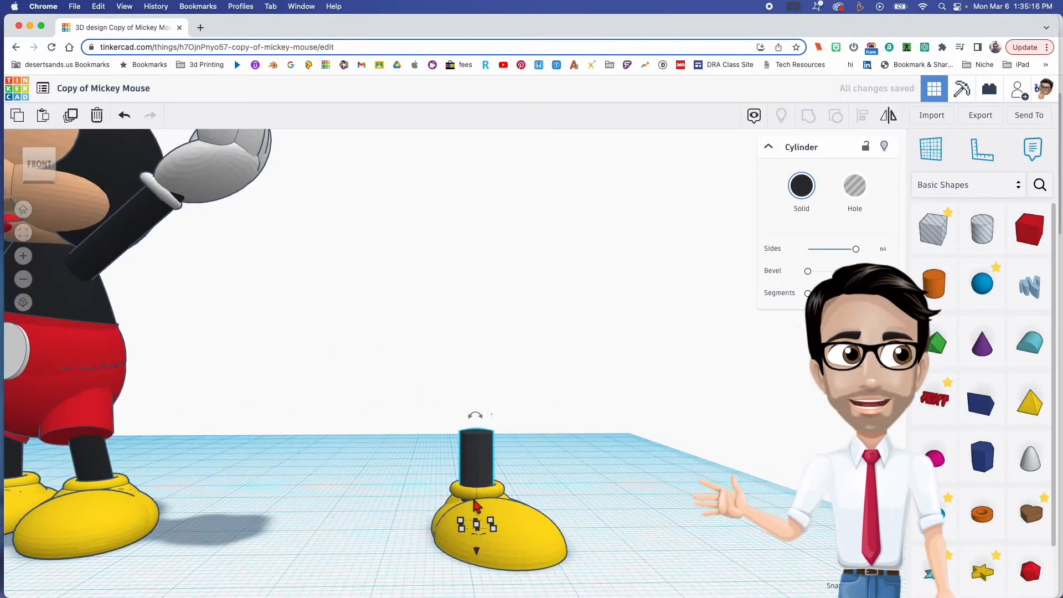
- Lower the ankle ring slightly and nudge the raised mound toward the back of the shoe
click(484, 496)
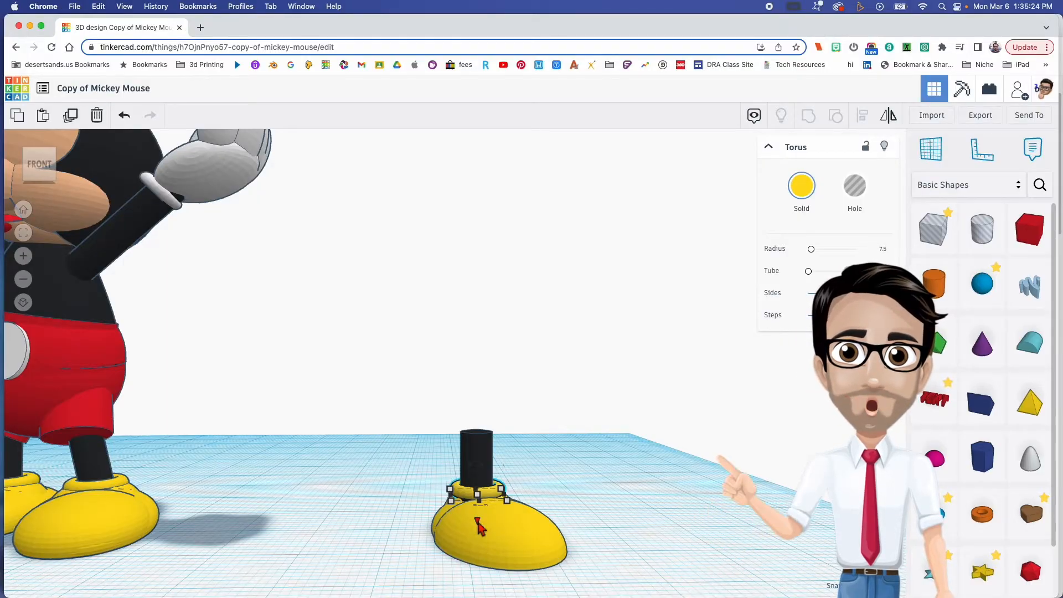
key(ctrl+Down)
right_drag(478, 526, 227, 492)
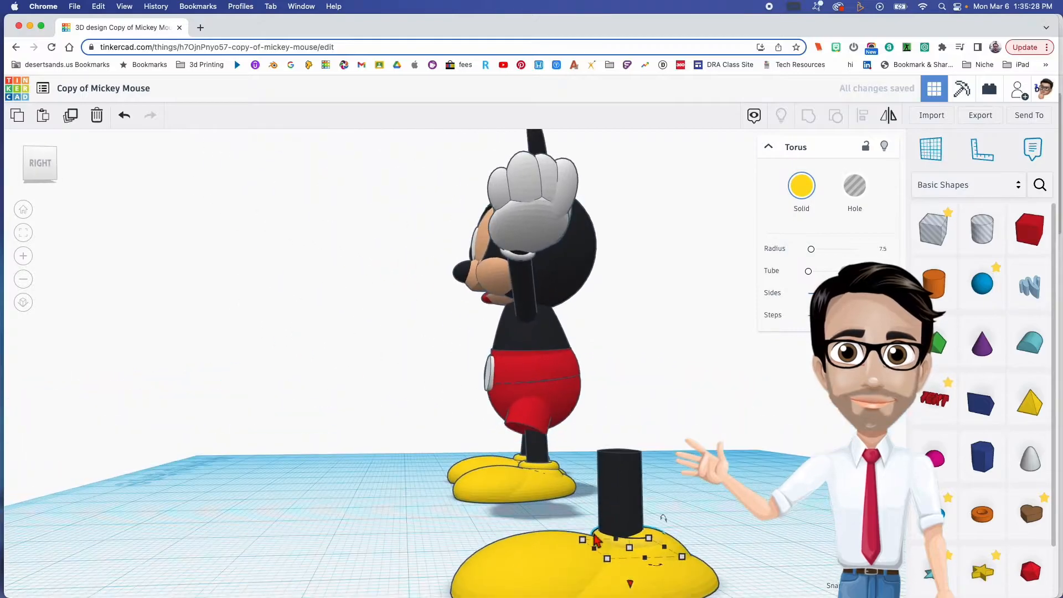
middle_drag(631, 540, 479, 537)
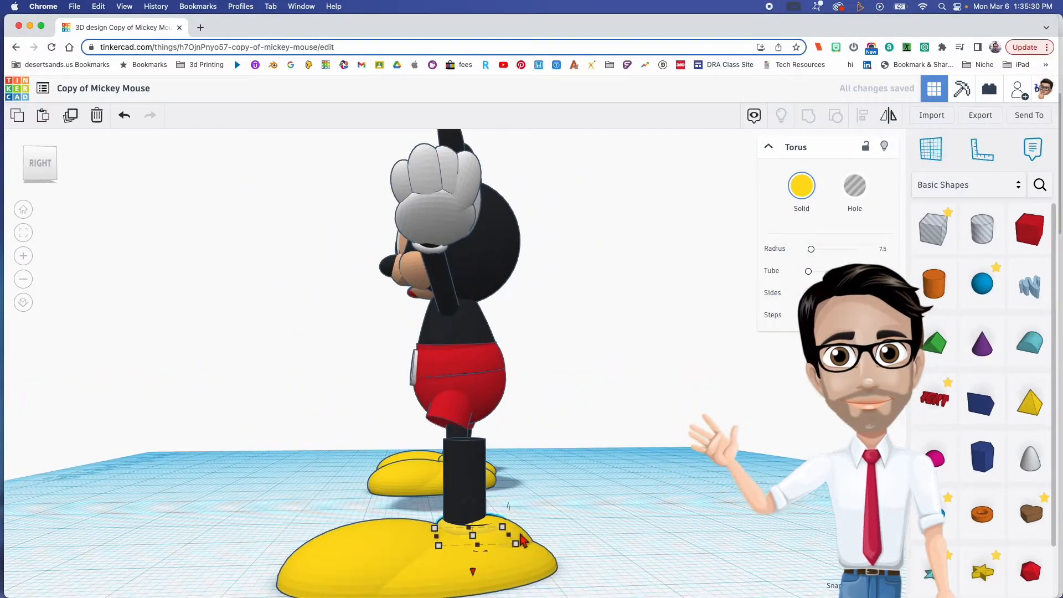
click(524, 540)
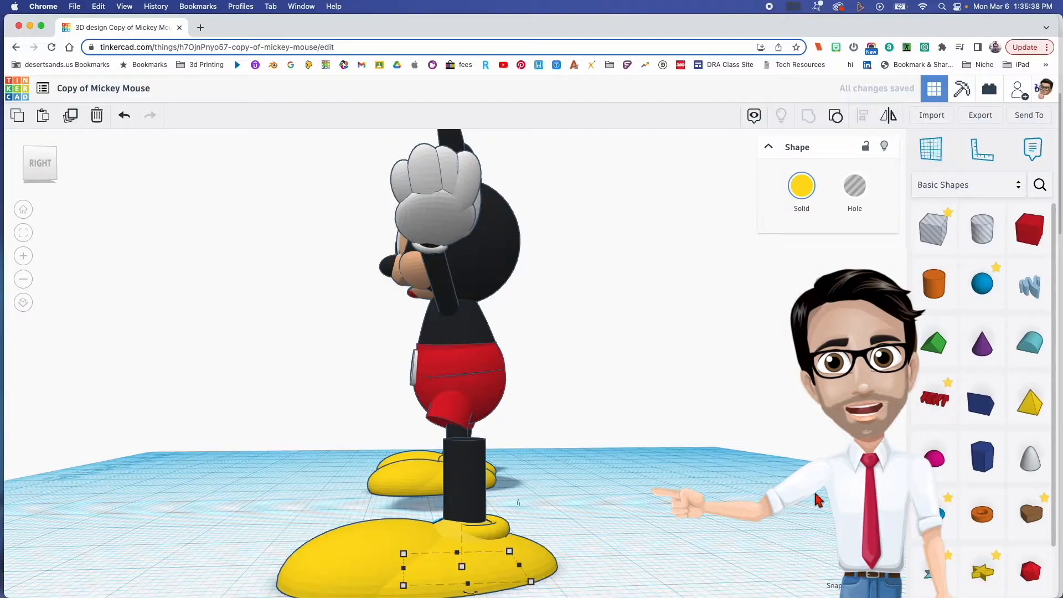
key(Right)
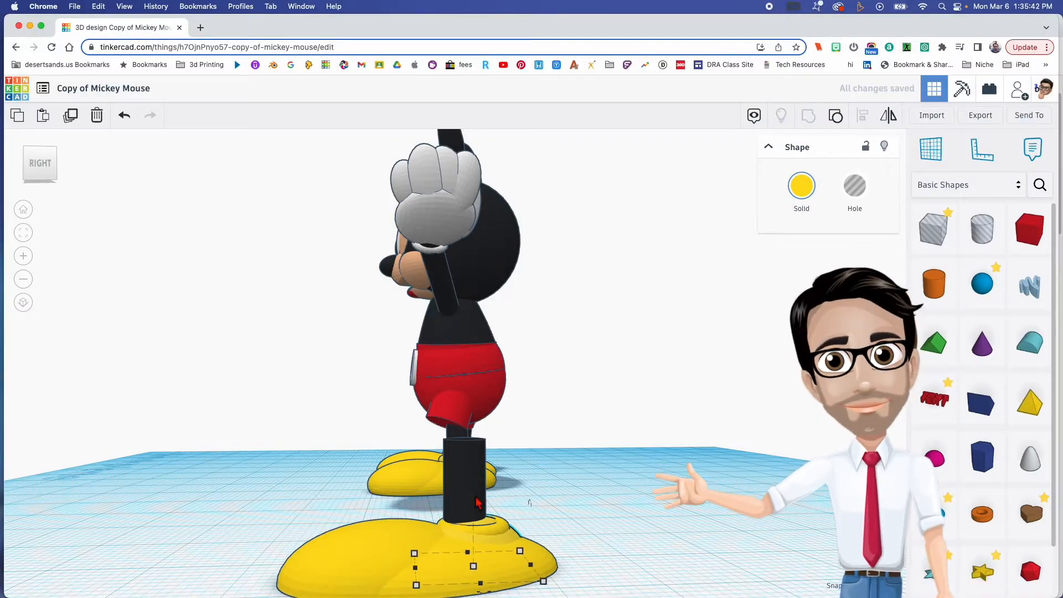
- Shift the leg cylinder slightly backward so it sits centred in the ankle ring
click(475, 495)
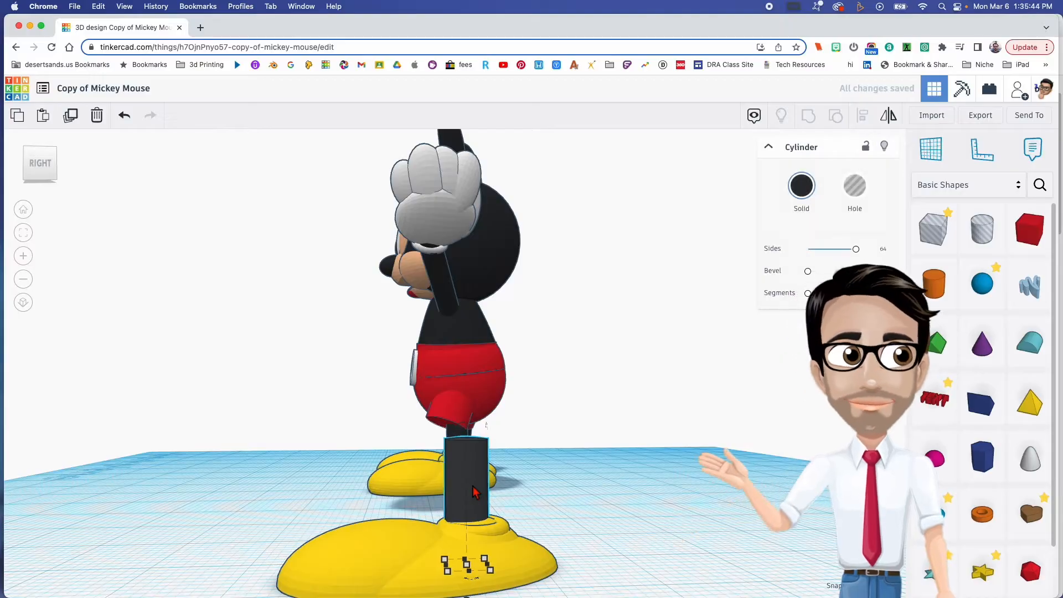
drag(475, 493, 472, 491)
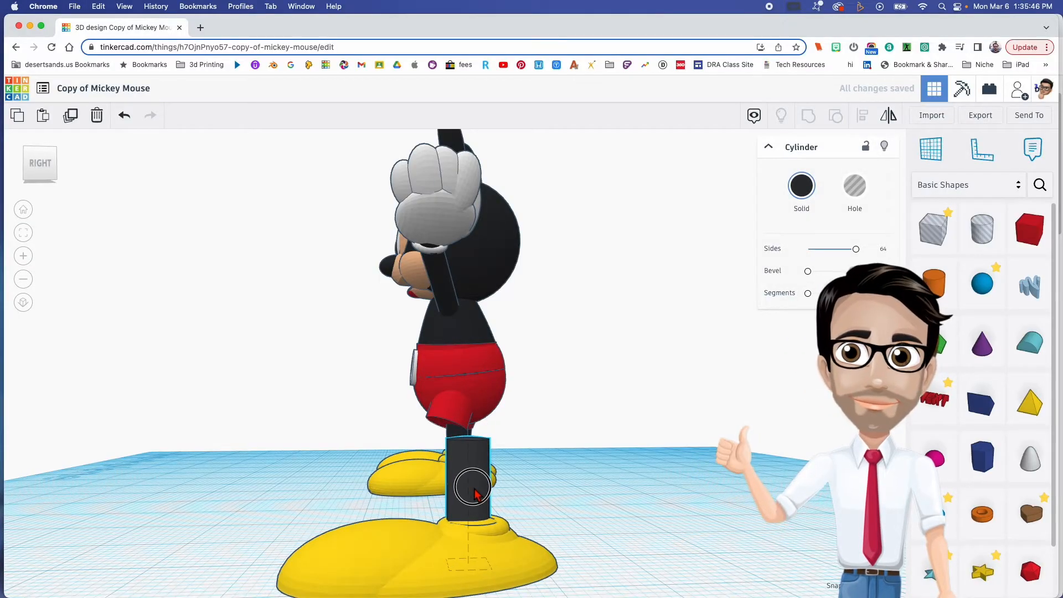
middle_drag(427, 476, 439, 365)
right_drag(458, 433, 491, 382)
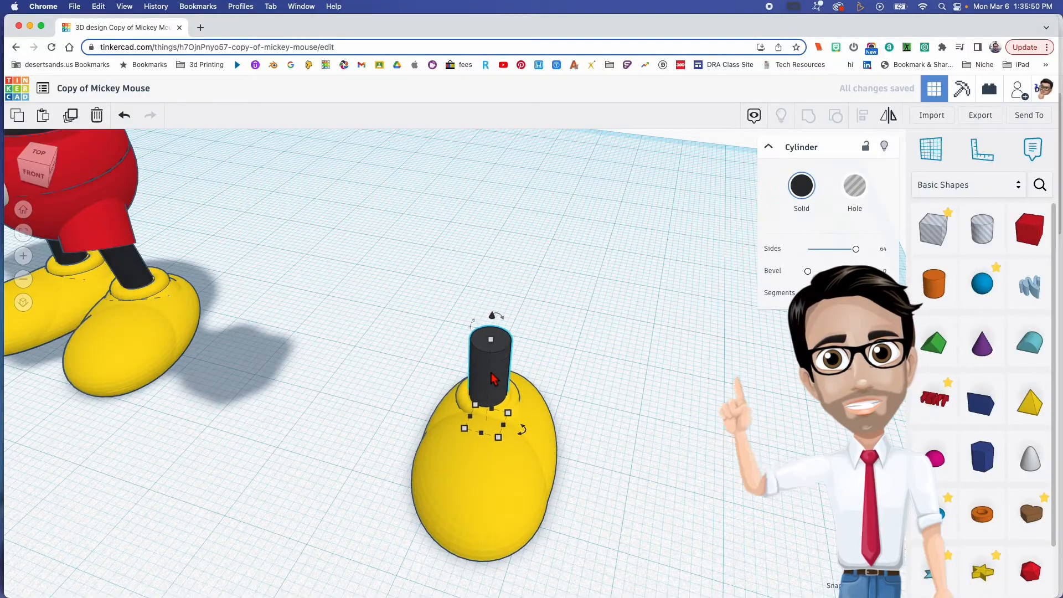
right_drag(570, 451, 552, 379)
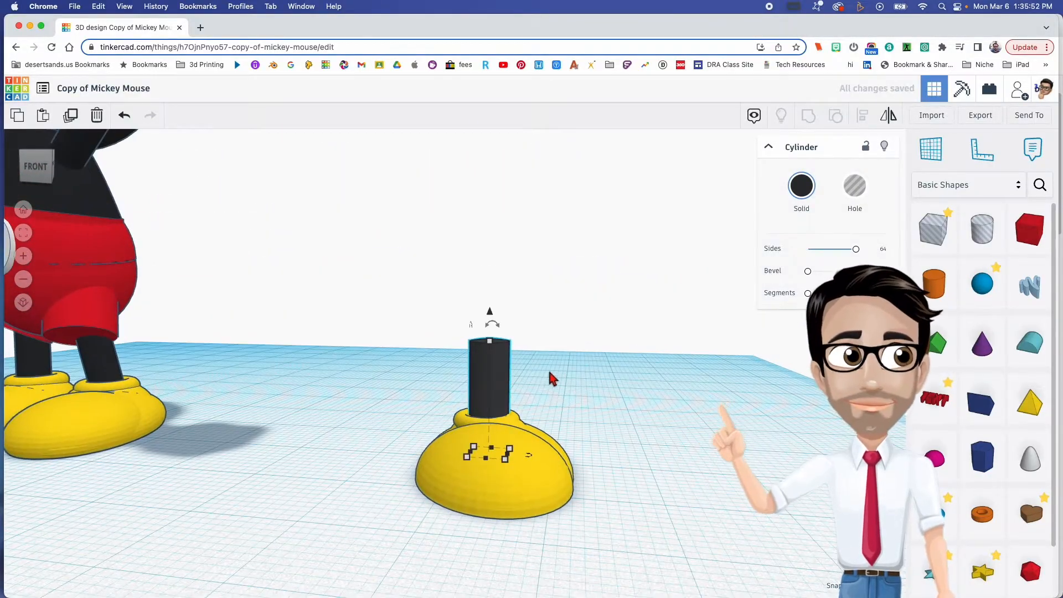
click(533, 399)
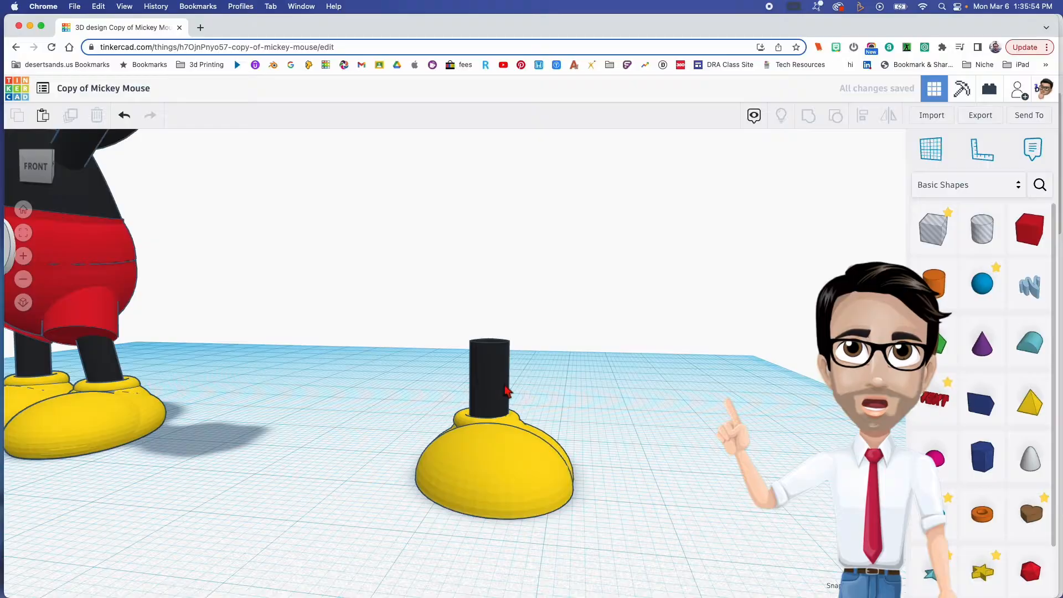
- Stretch the leg cylinder noticeably taller above the shoe
click(513, 382)
drag(497, 344, 491, 288)
right_drag(569, 428, 458, 231)
click(604, 567)
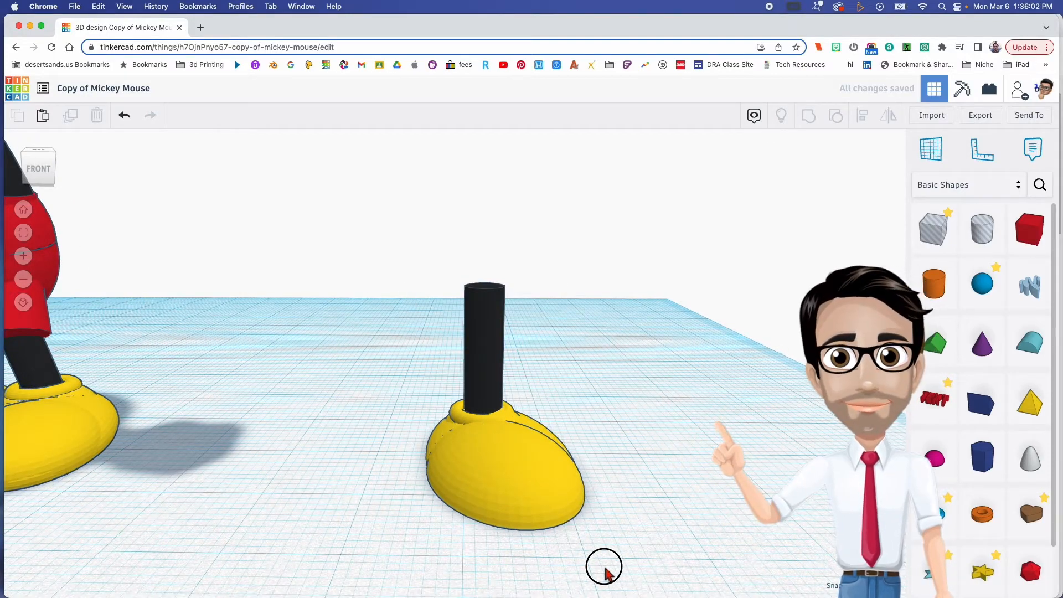
- Duplicate the whole shoe and leg, mirror the copy sideways and place it beside the original, toward the finished model
drag(422, 312, 608, 547)
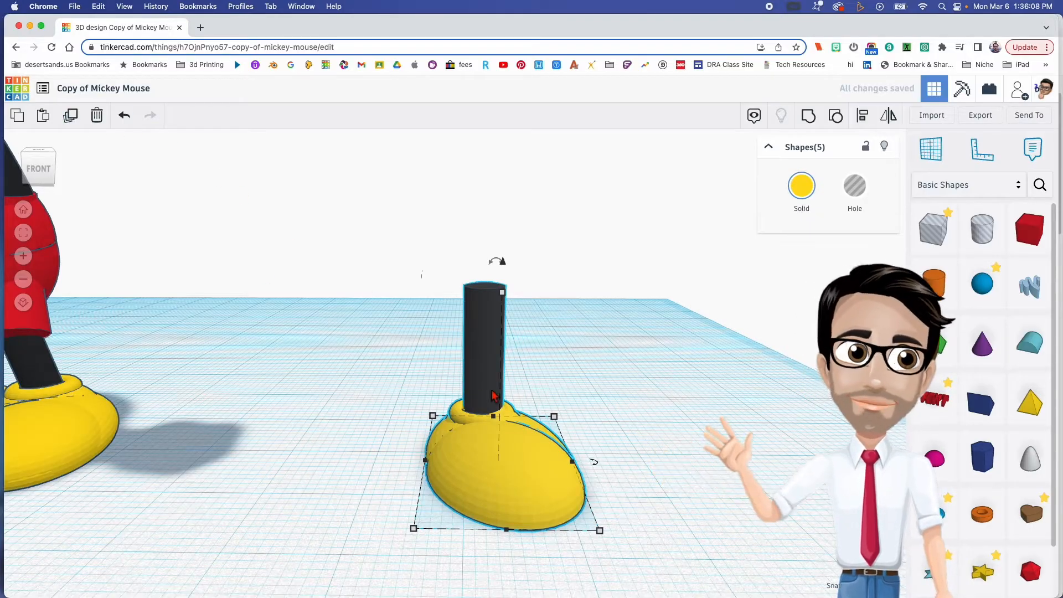
click(889, 117)
click(508, 543)
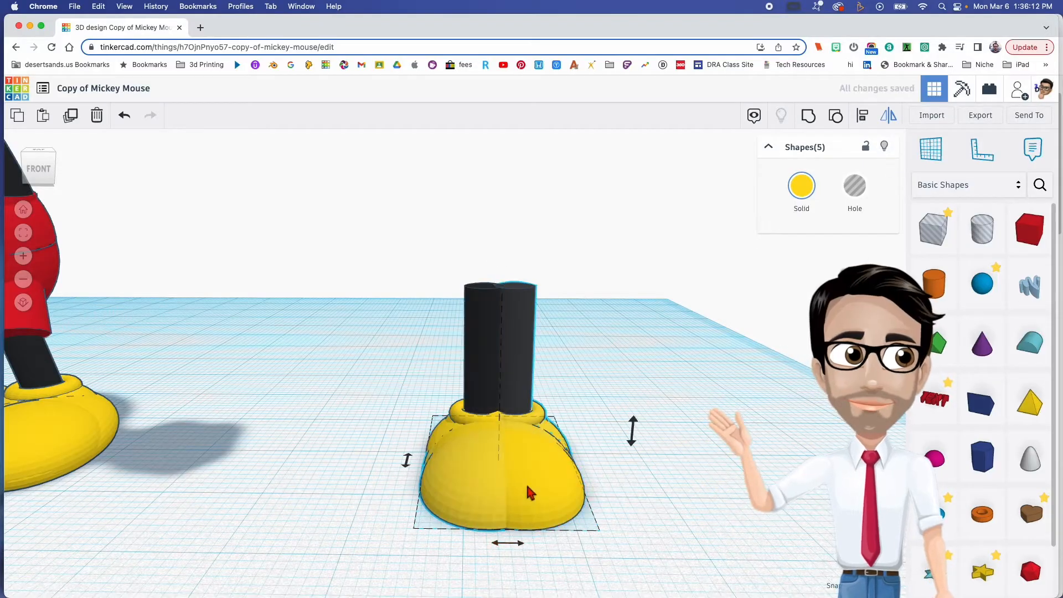
alt+drag(466, 484, 295, 476)
right_drag(313, 491, 367, 499)
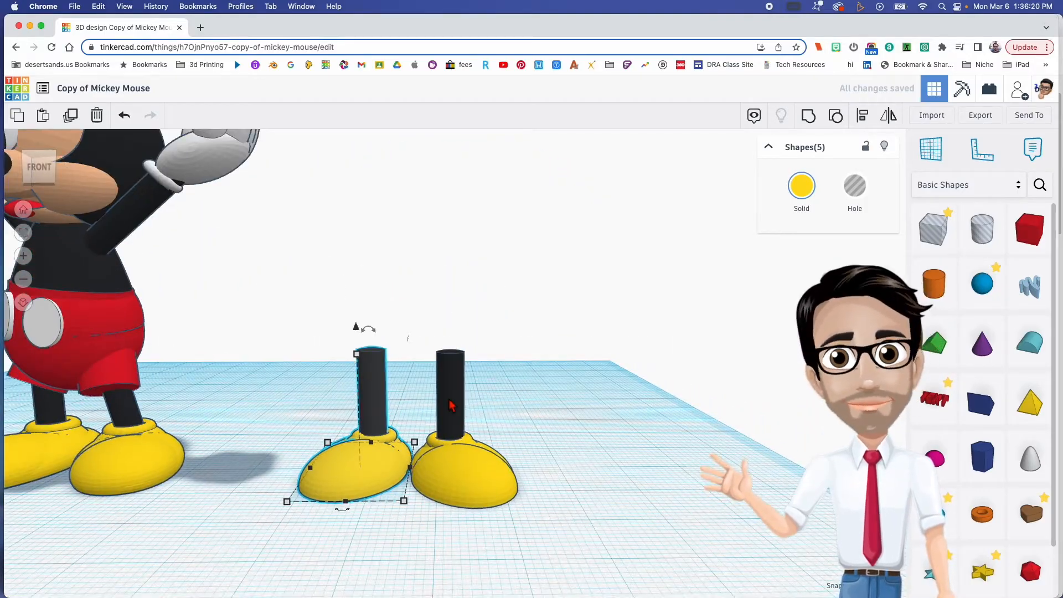
- Tilt the original shoe's leg cylinder inward toward the other leg and nudge it sideways to fit its ankle ring
click(450, 404)
mouse_move(159, 435)
middle_down()
mouse_move(231, 423)
mouse_move(532, 426)
mouse_move(140, 433)
middle_up()
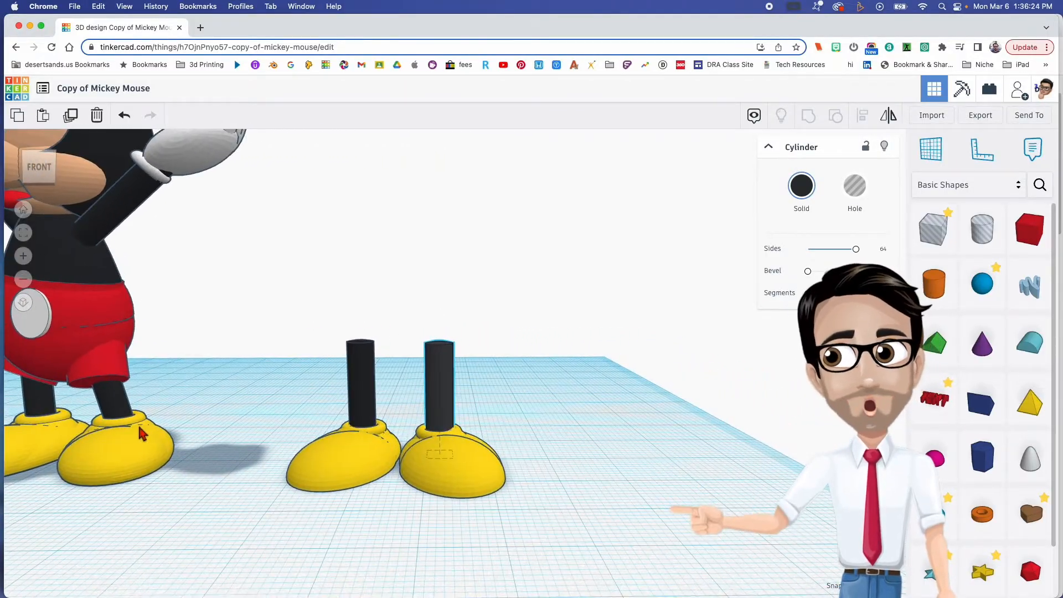
click(454, 391)
click(436, 386)
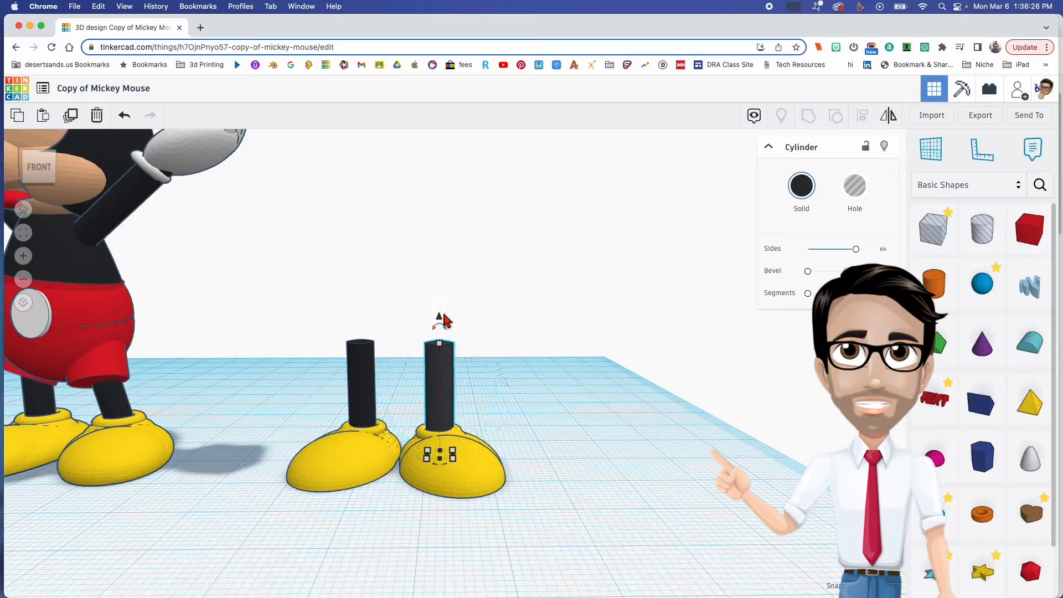
drag(443, 322, 423, 325)
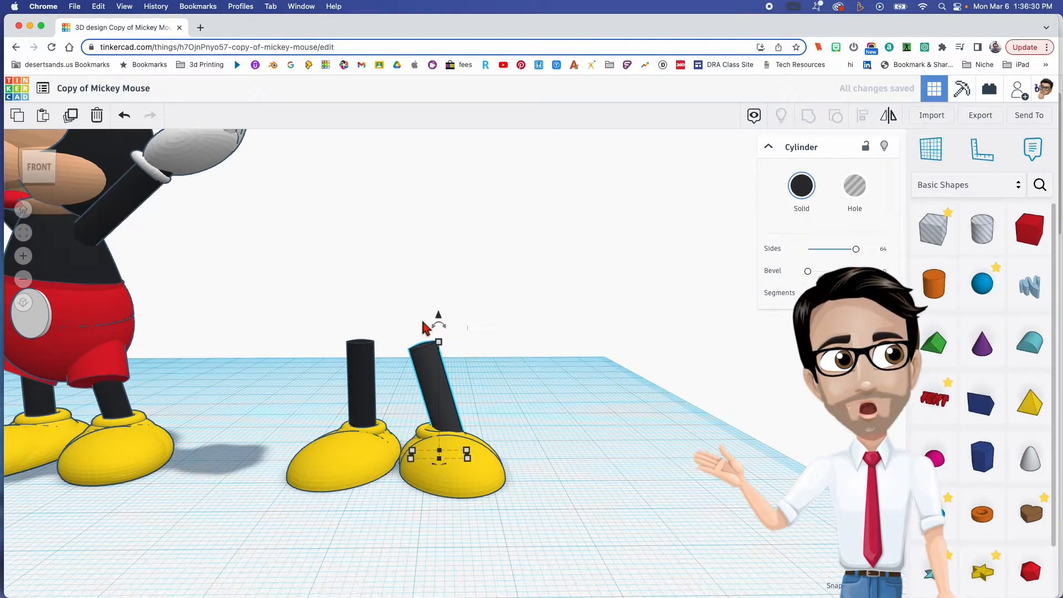
key(Left)
key(Left)
key(Left)
key(Left)
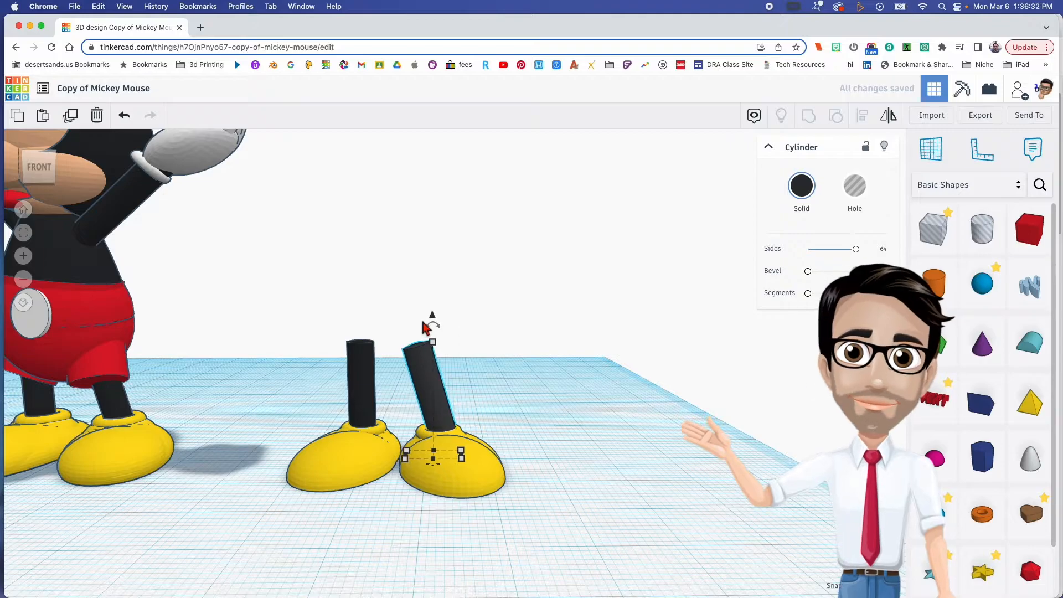
- Tilt the mirrored shoe's leg cylinder slightly toward the finished model, in the same direction as the original leg
middle_drag(281, 404, 374, 414)
right_drag(212, 447, 435, 403)
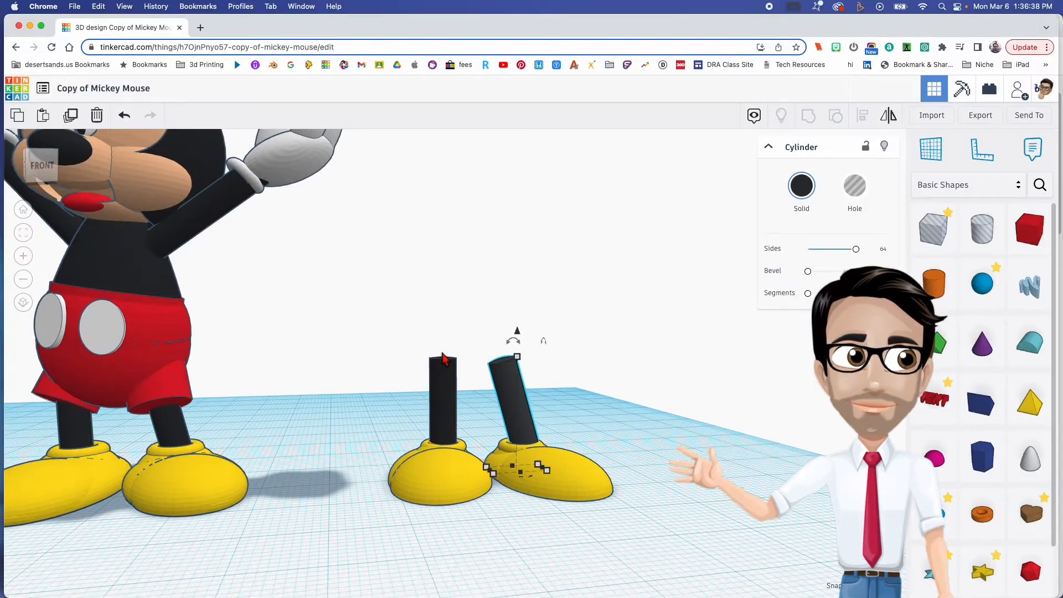
click(449, 387)
drag(439, 341, 430, 350)
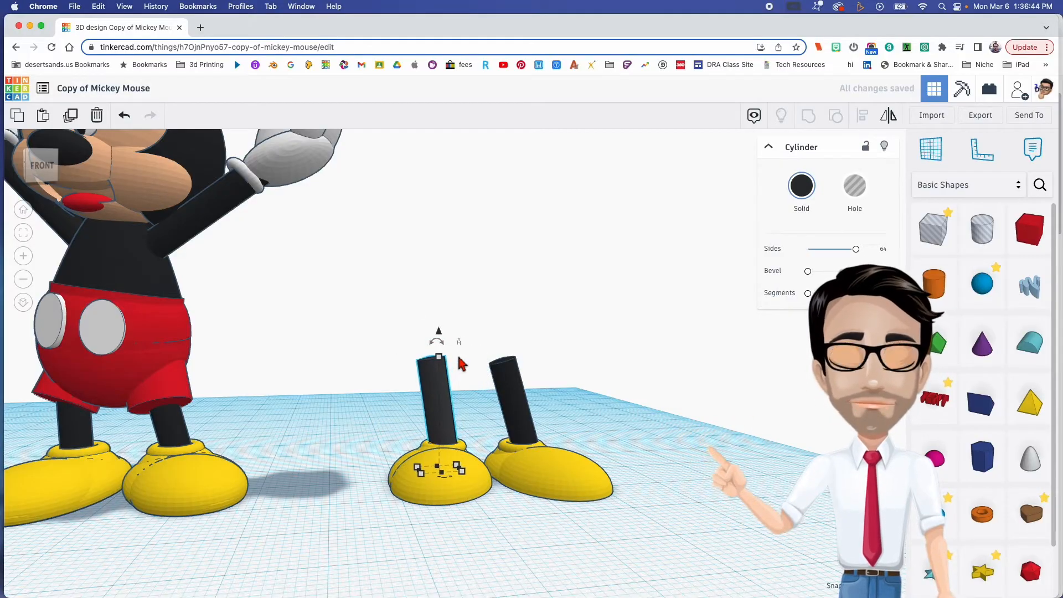
click(479, 396)
- Select the five shapes of the mirrored shoe and leg and rotate them slightly so the toe points further outward
right_drag(480, 391, 386, 385)
drag(457, 477, 457, 479)
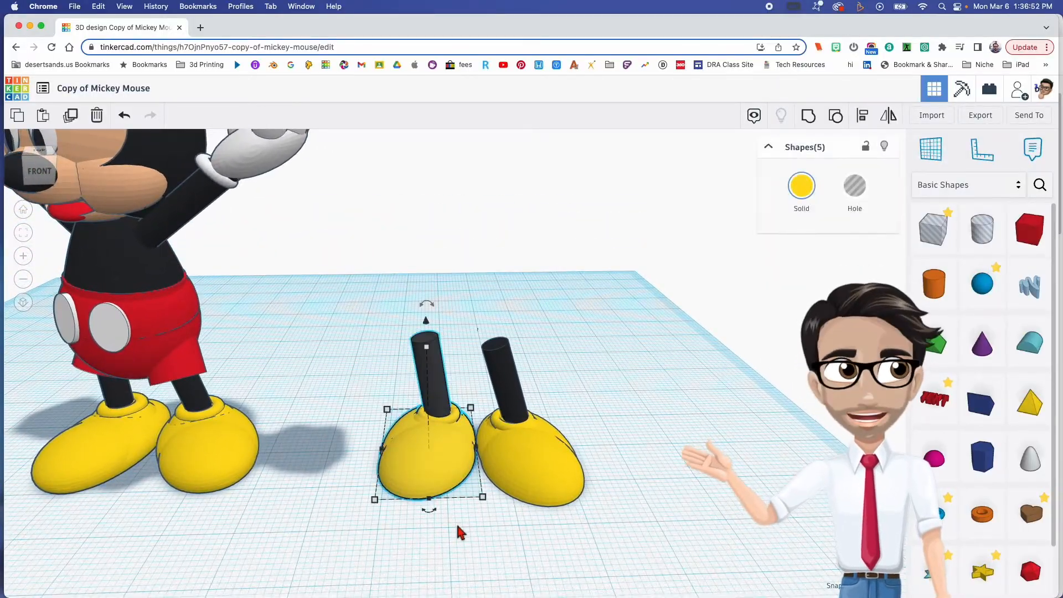
click(426, 516)
drag(393, 400, 427, 510)
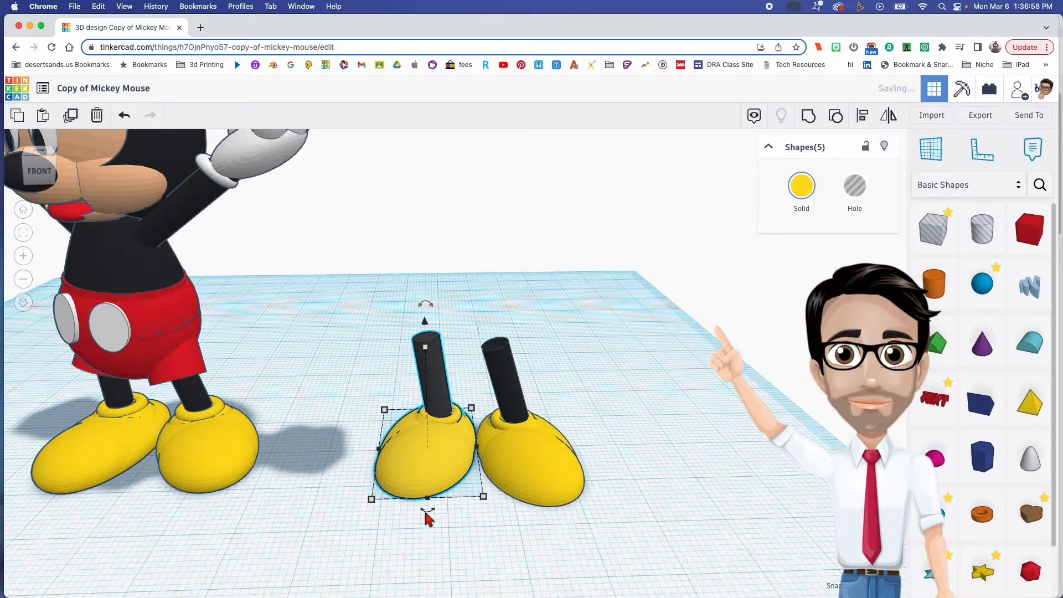
click(450, 445)
right_drag(451, 446, 487, 405)
click(268, 349)
- Add another cylinder behind the original leg for the shorts, set it to 64 sides and colour it red
click(501, 398)
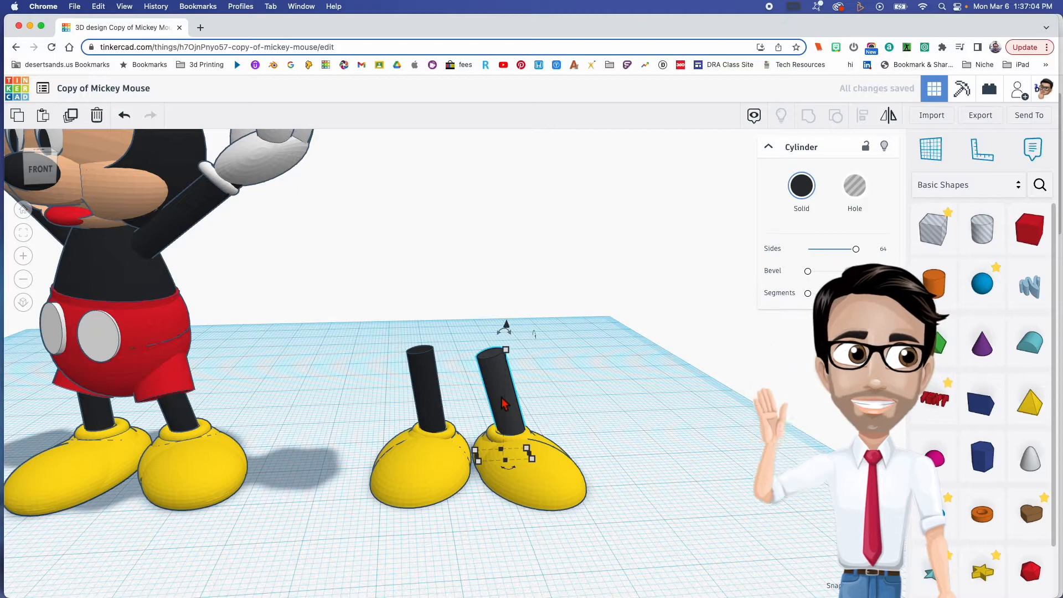
drag(934, 283, 551, 404)
drag(818, 254, 915, 234)
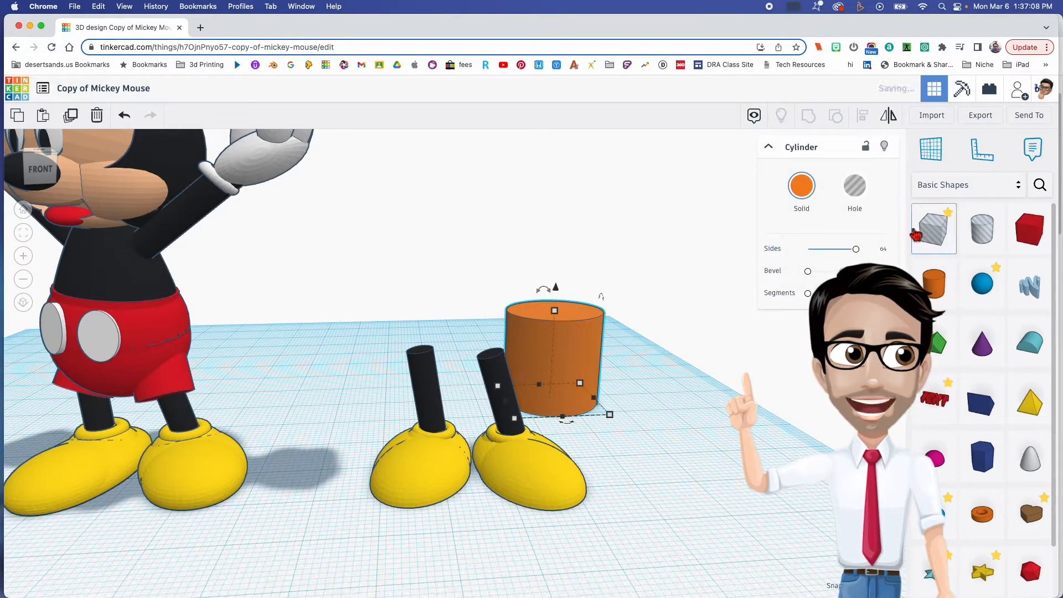
click(818, 193)
click(790, 287)
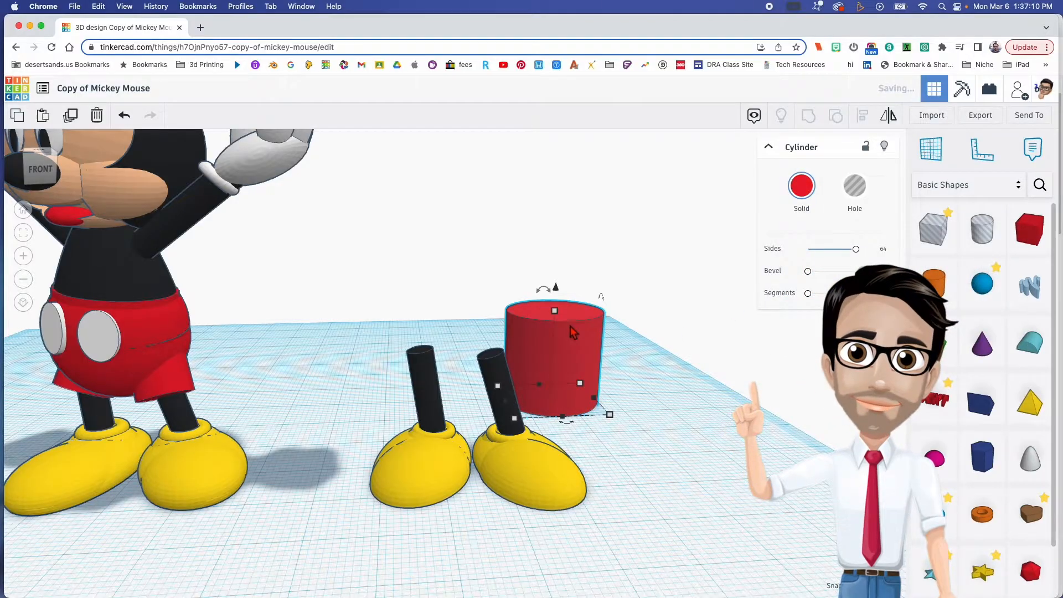
- Move the red cylinder over the original leg and raise it to cover the leg's upper end
shift+drag(563, 318, 499, 435)
drag(502, 379, 503, 298)
right_drag(545, 377, 435, 375)
scroll(325, 391, up, 5)
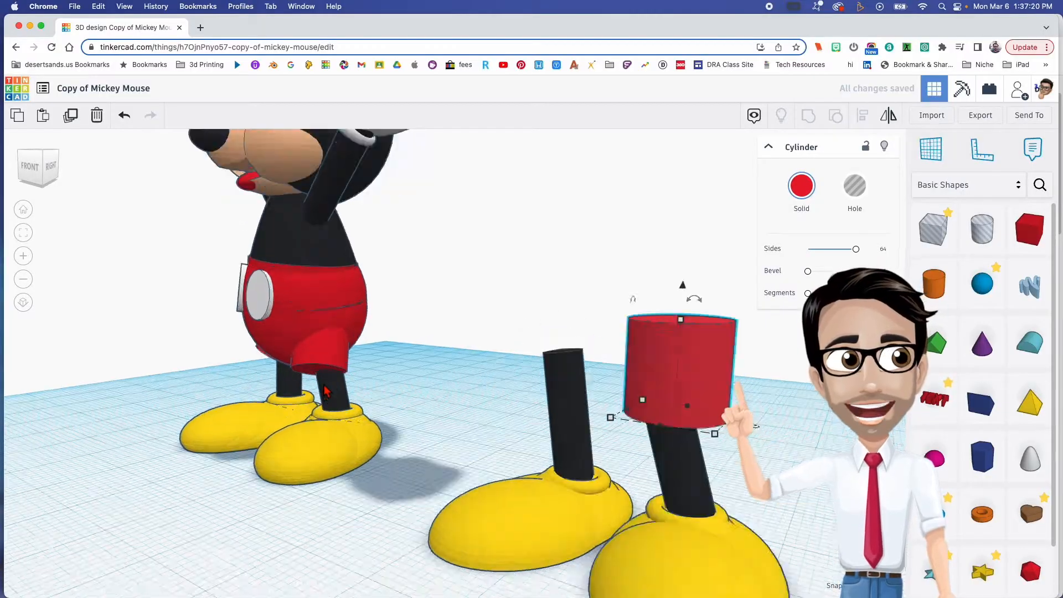
- Examine the finished model's shorts leg and the Mickey Mouse reference image to see how the shorts sit over the legs
scroll(326, 391, up, 5)
right_drag(404, 380, 421, 354)
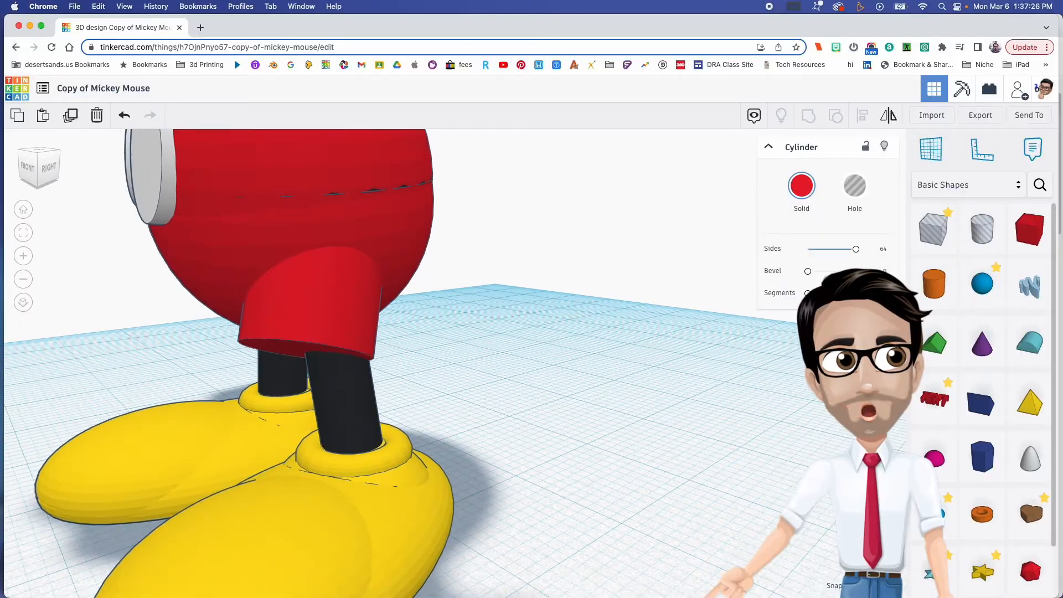
drag(232, 2, 382, 48)
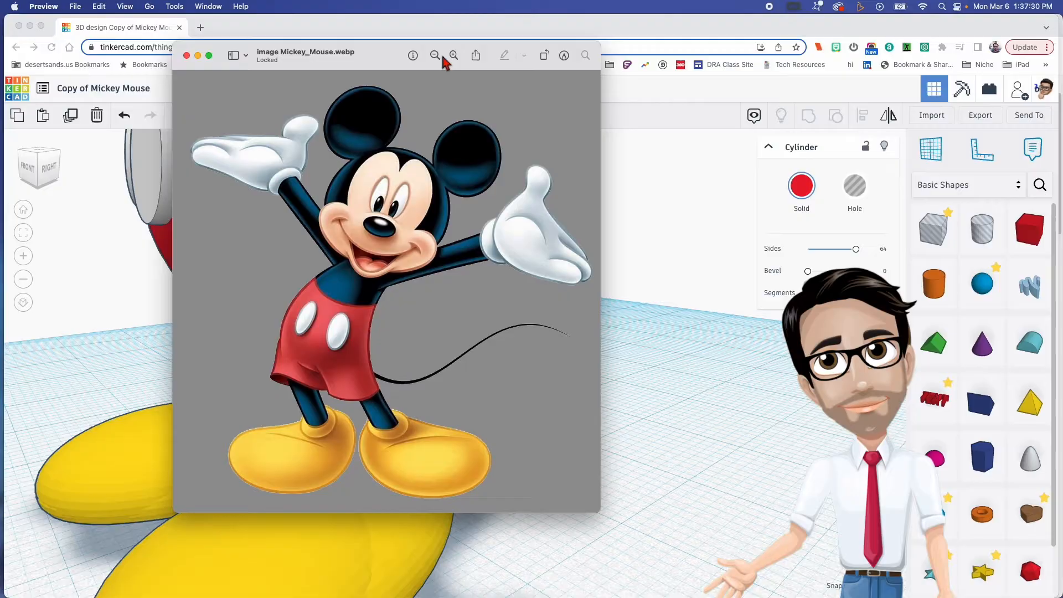
drag(496, 48, 0, 178)
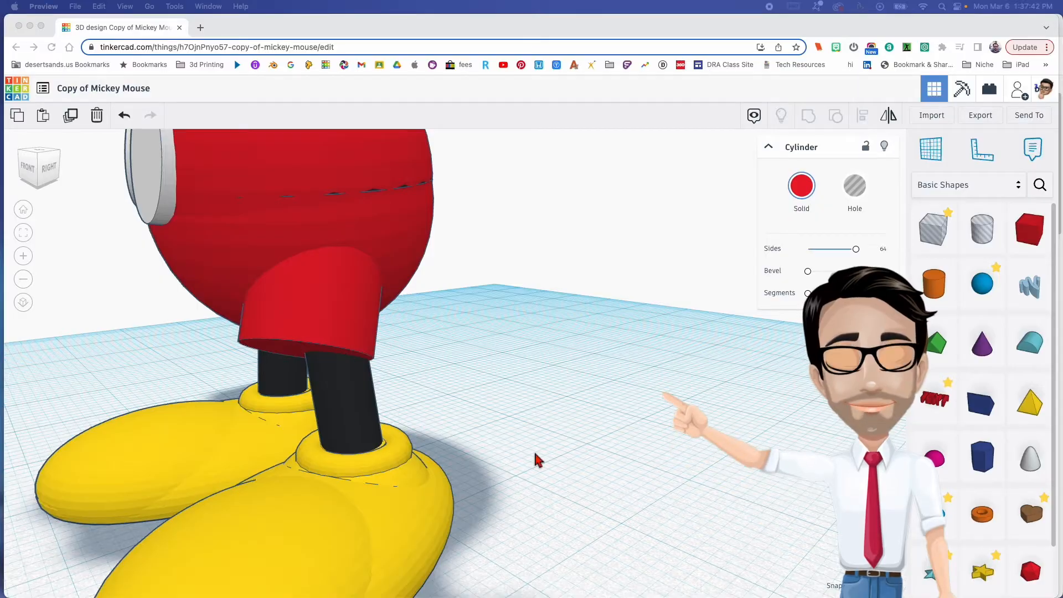
scroll(533, 459, down, 5)
middle_drag(604, 423, 357, 360)
right_drag(379, 396, 462, 405)
middle_drag(637, 397, 458, 346)
- Tilt the red cylinder sideways to follow the original leg's lean and angle its lower end slightly forward
click(569, 308)
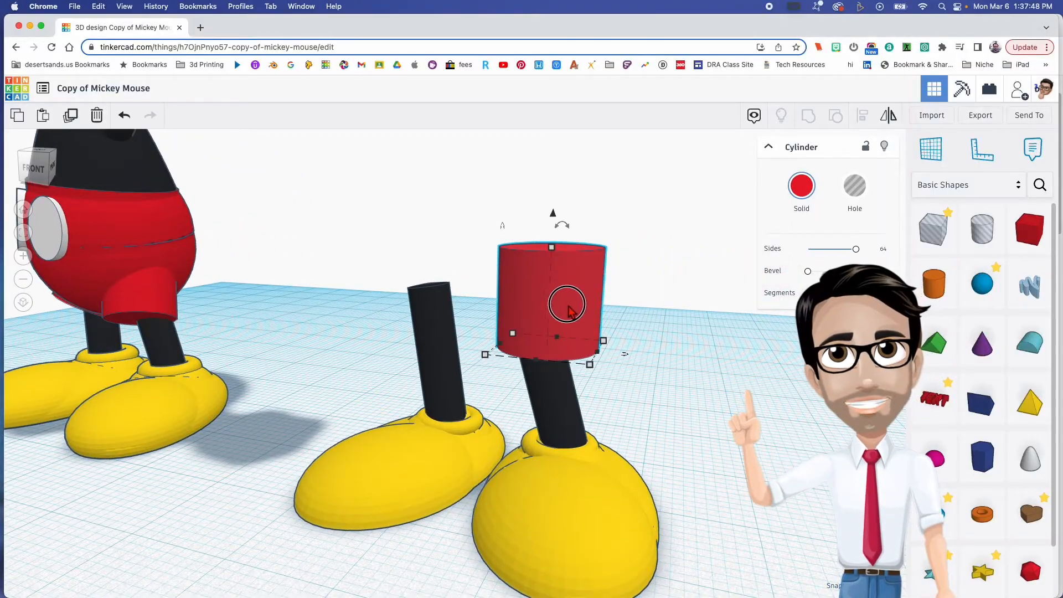
scroll(648, 442, down, 5)
right_drag(651, 456, 682, 411)
middle_drag(654, 383, 551, 416)
right_drag(598, 436, 489, 382)
click(493, 391)
drag(463, 348, 477, 342)
right_drag(541, 427, 593, 408)
drag(450, 336, 443, 339)
right_drag(507, 401, 521, 443)
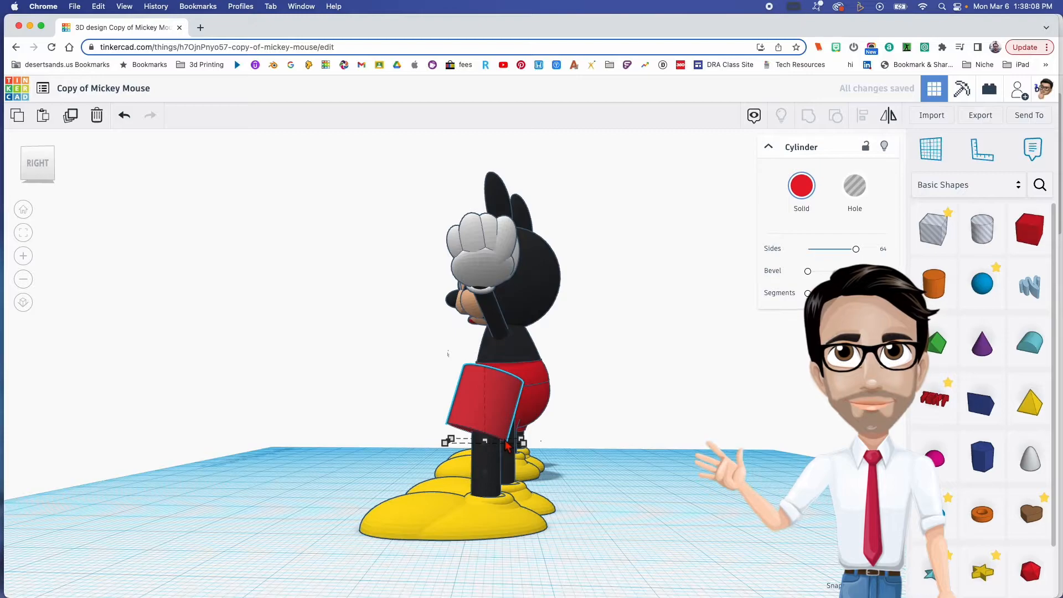
- Shift the tilted red cylinder backward until it fully encloses the upper end of the original leg
scroll(507, 446, up, 5)
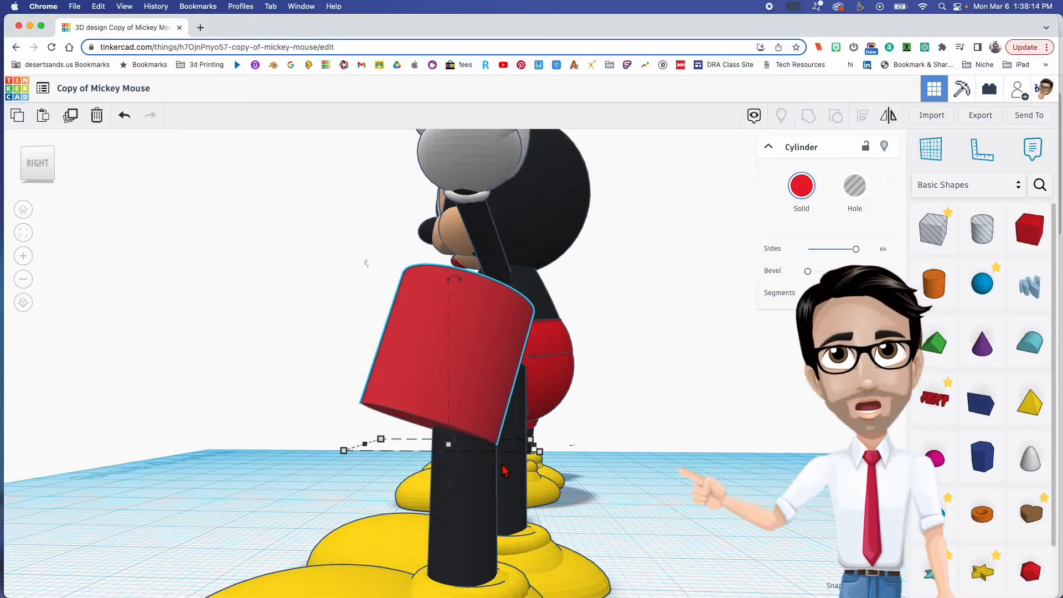
right_drag(506, 471, 394, 477)
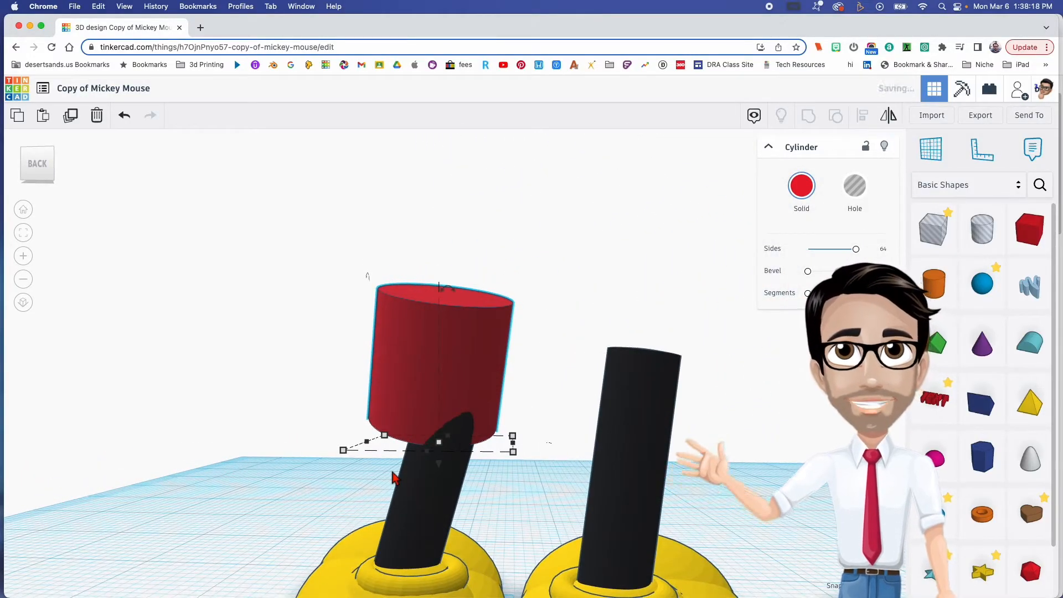
right_drag(393, 477, 572, 487)
scroll(572, 487, down, 5)
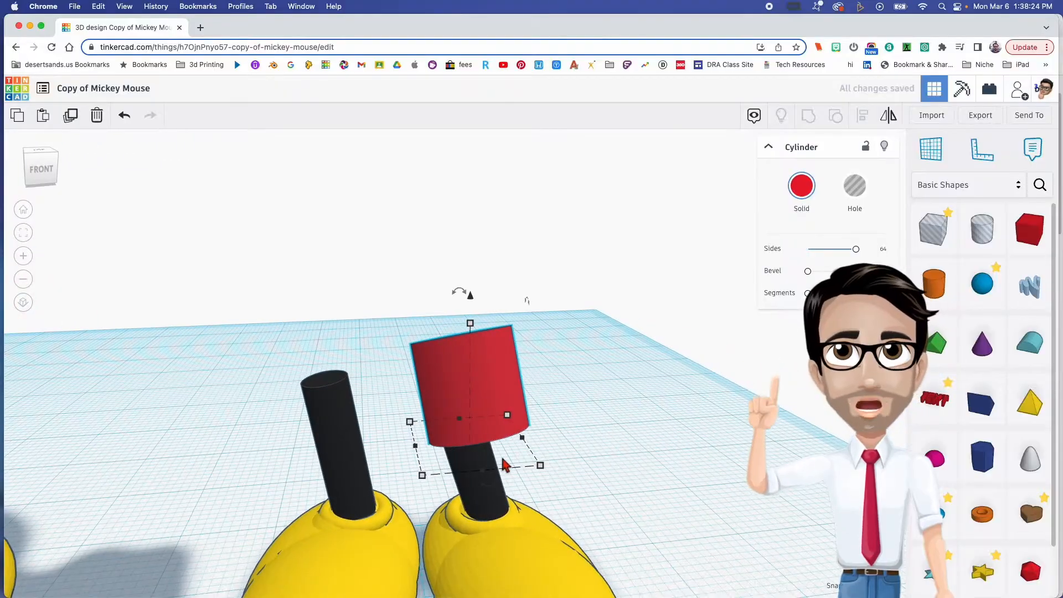
right_drag(522, 469, 522, 460)
middle_drag(220, 478, 356, 461)
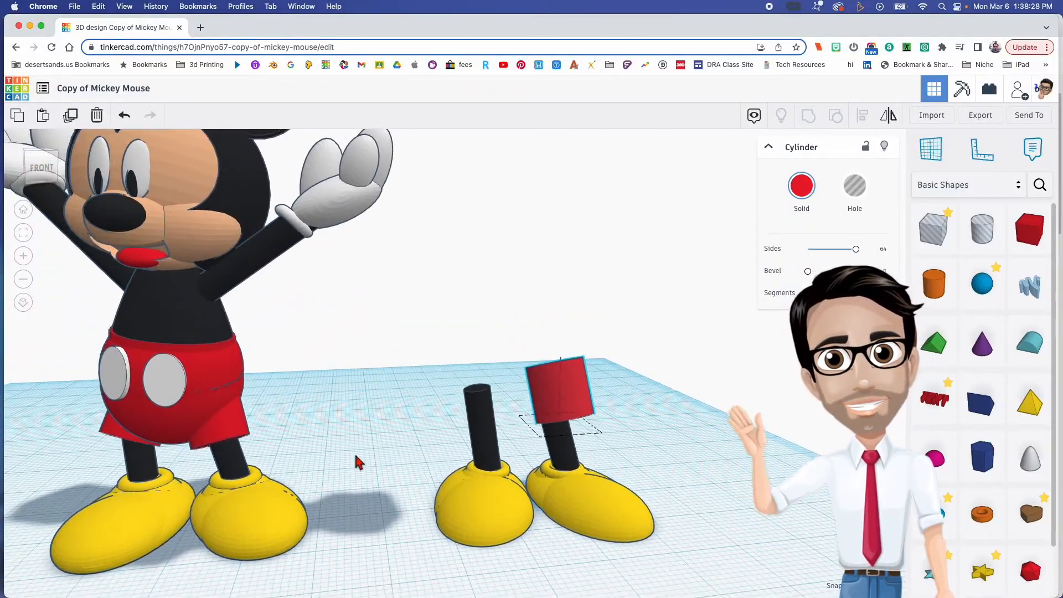
scroll(114, 419, up, 1)
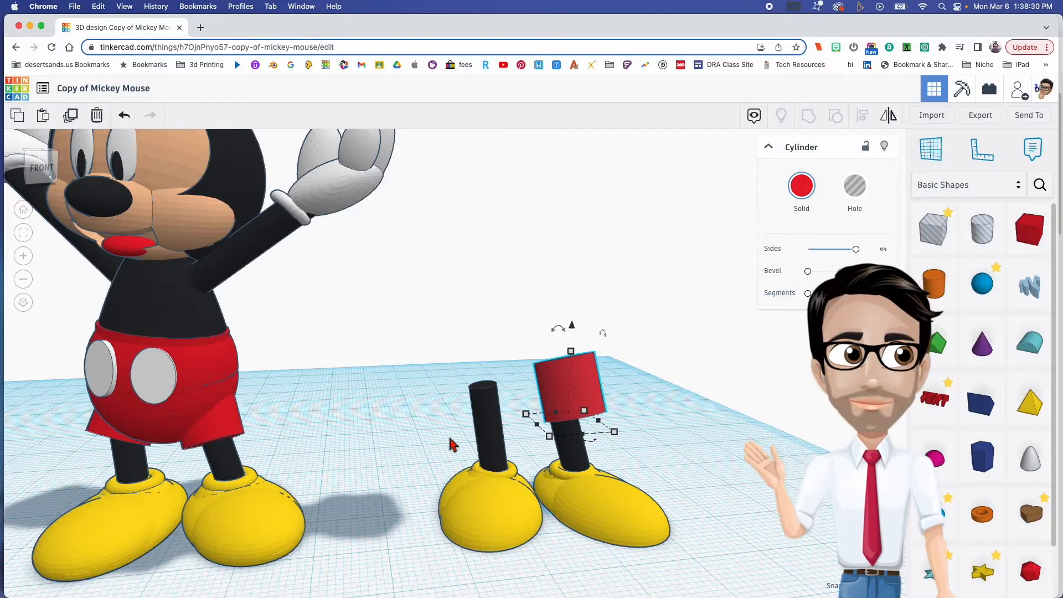
right_drag(492, 444, 445, 446)
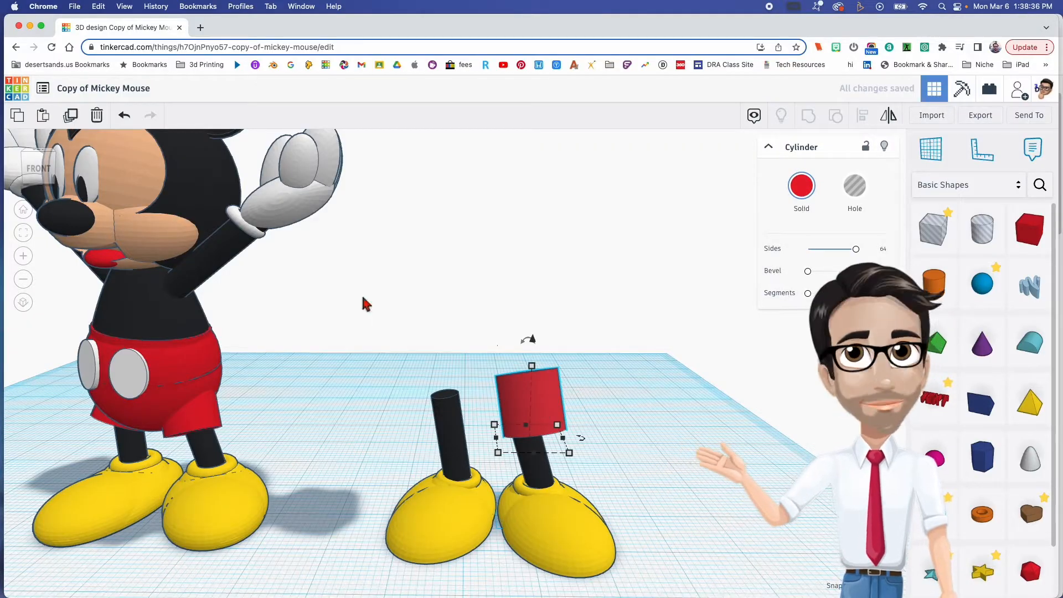
- Duplicate the red cylinder, move the copy over the mirrored shoe's leg and rotate it to stand more upright
drag(536, 407, 465, 398)
right_drag(464, 393, 478, 360)
drag(470, 331, 476, 331)
right_drag(507, 387, 492, 428)
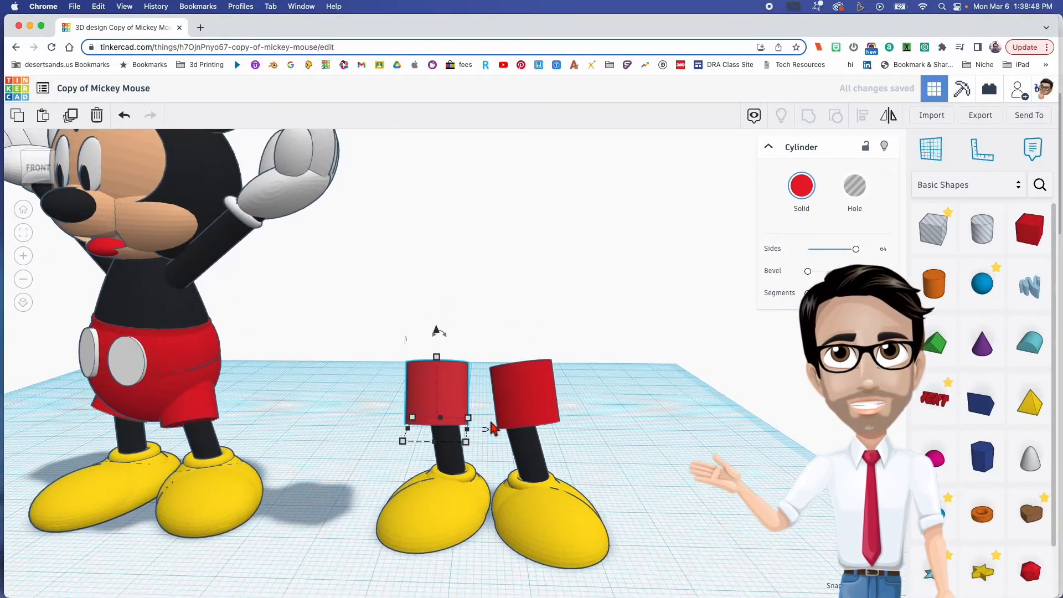
- Nudge the copied red cylinder backward in small increments until the mirrored leg no longer pokes through its rear
right_drag(602, 430, 449, 379)
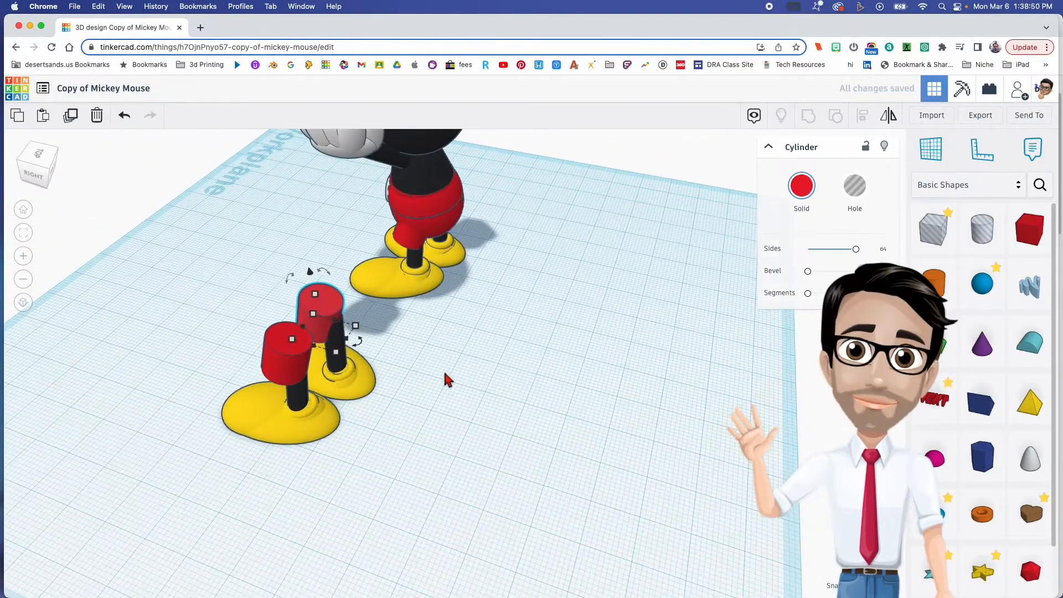
scroll(432, 385, up, 8)
right_drag(382, 348, 277, 342)
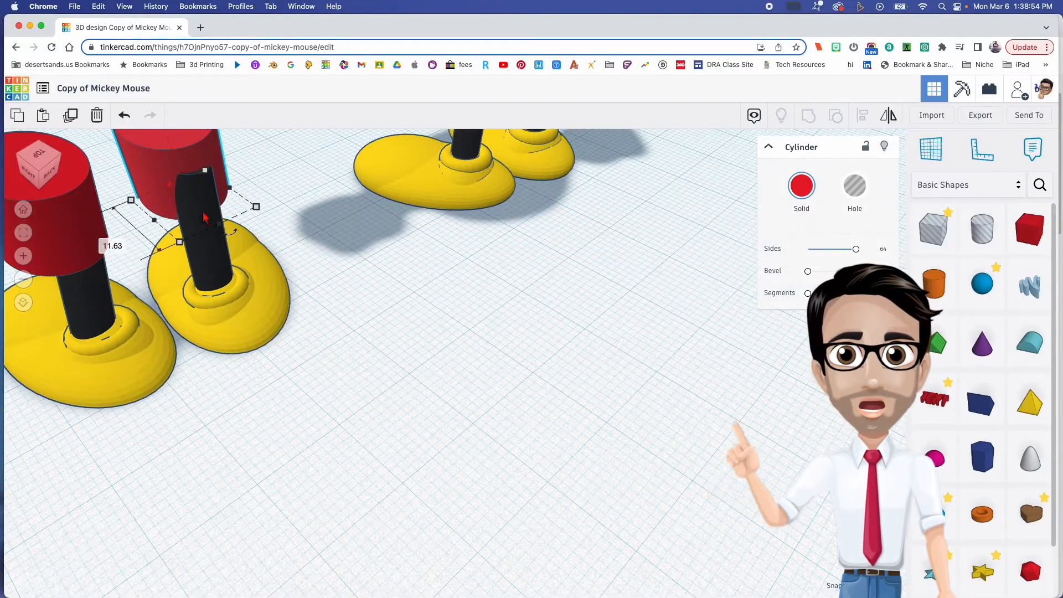
scroll(173, 196, up, 10)
right_drag(421, 354, 529, 464)
scroll(529, 464, down, 5)
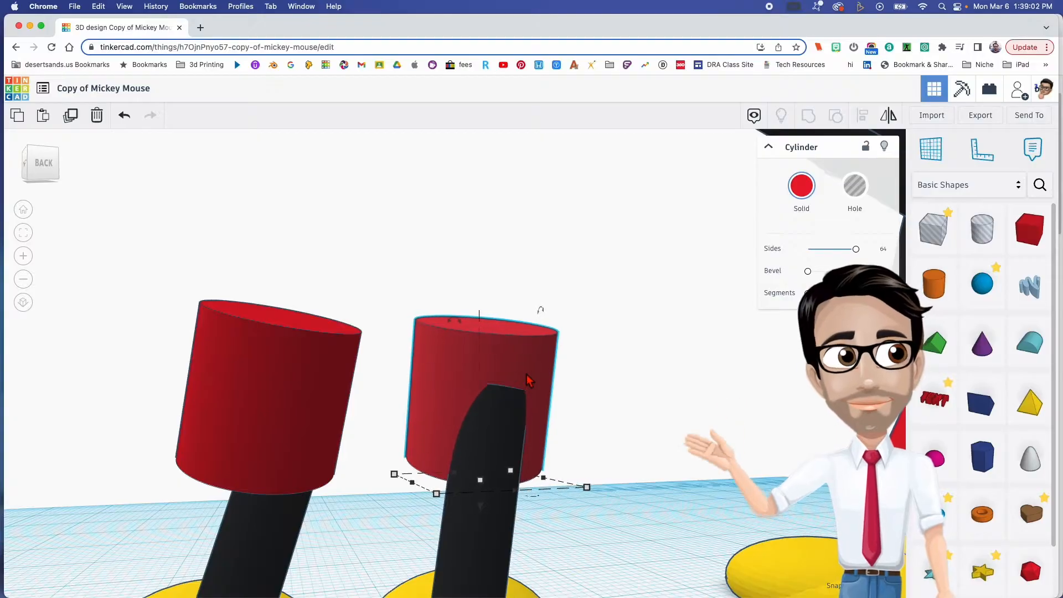
key(Down)
key(Down)
key(Down)
key(Down)
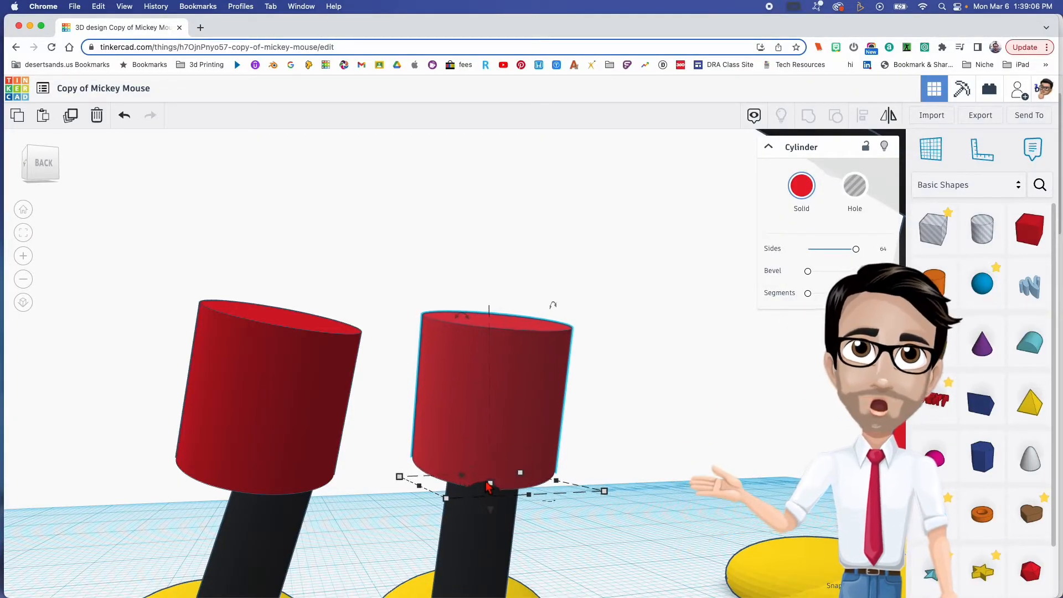
right_drag(490, 491, 607, 500)
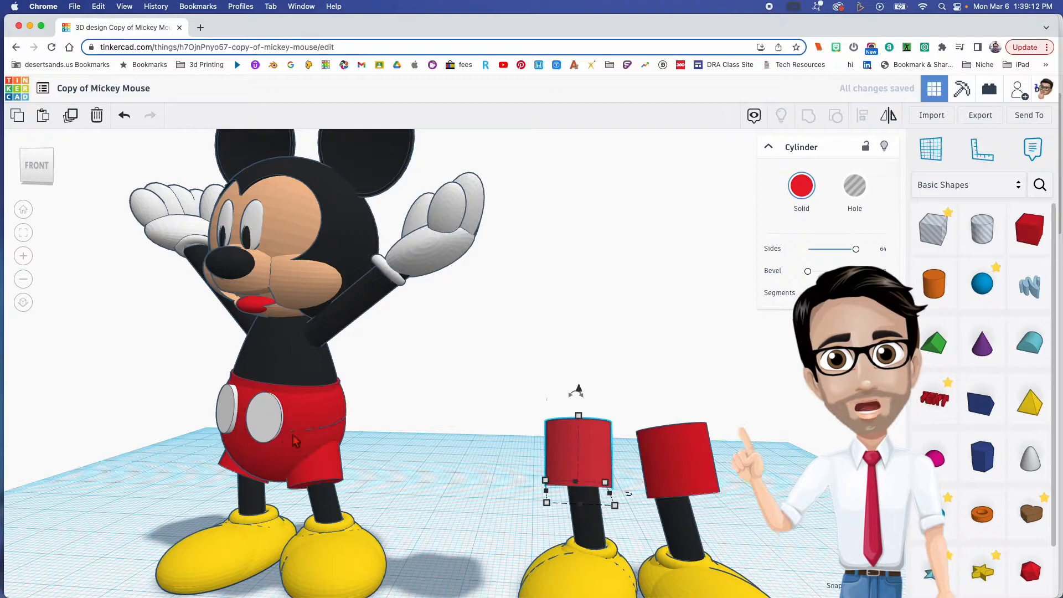
- Add a sphere in front of the two legs, set it to 24 steps and colour it red
middle_drag(667, 397, 652, 422)
drag(977, 286, 555, 540)
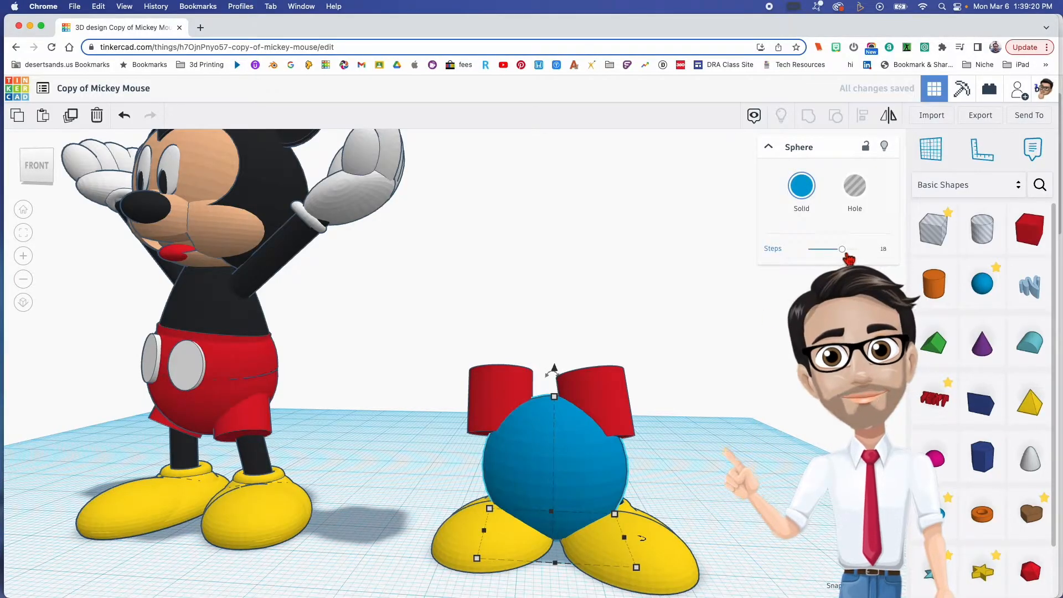
drag(916, 266, 916, 266)
click(808, 189)
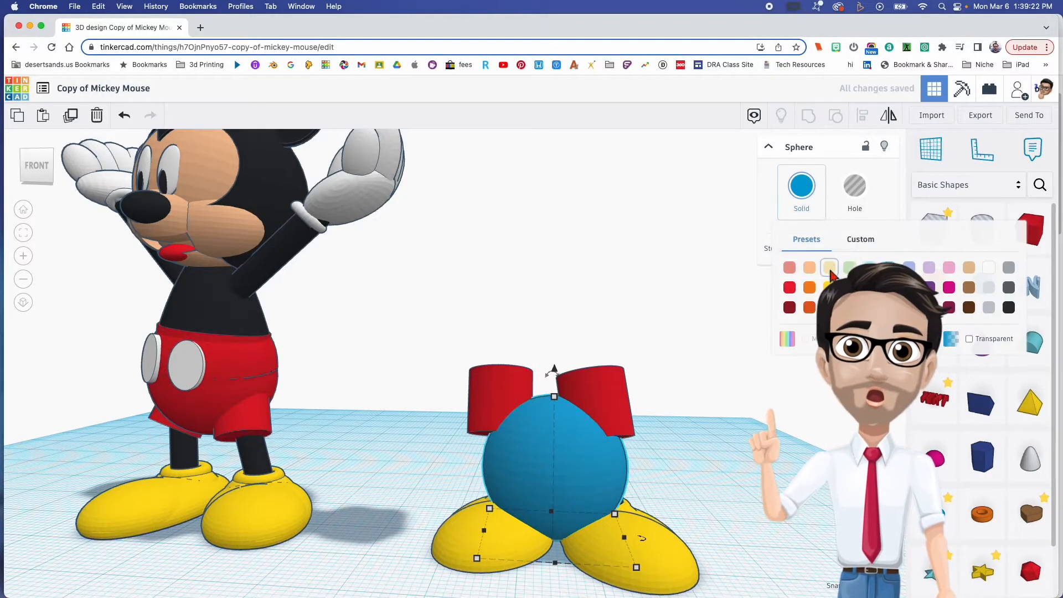
click(790, 287)
- Raise the red sphere and centre it between the two red cylinders, overlapping them to form the body of the shorts
drag(554, 371, 556, 224)
right_drag(628, 414, 614, 459)
mouse_move(575, 336)
mouse_down()
mouse_move(564, 319)
mouse_move(562, 329)
mouse_up()
drag(552, 235, 549, 274)
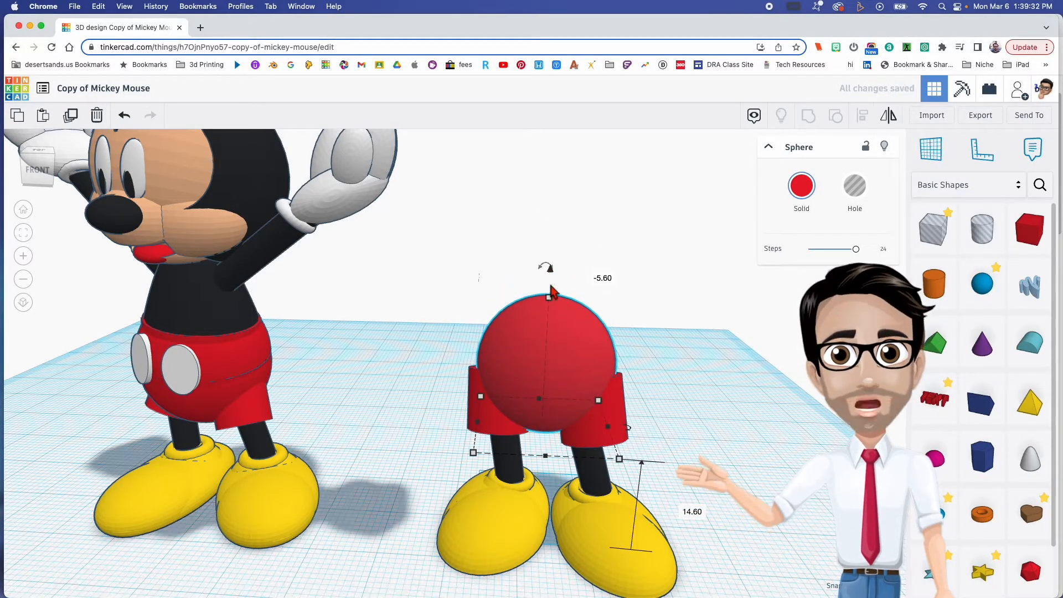
drag(553, 303, 551, 285)
mouse_move(558, 304)
right_down()
mouse_move(564, 276)
mouse_move(565, 286)
right_up()
drag(552, 251, 546, 247)
- Select the mirrored shoe, its leg and its red cylinder together and nudge them slightly toward the other leg
right_drag(558, 318, 452, 406)
click(440, 407)
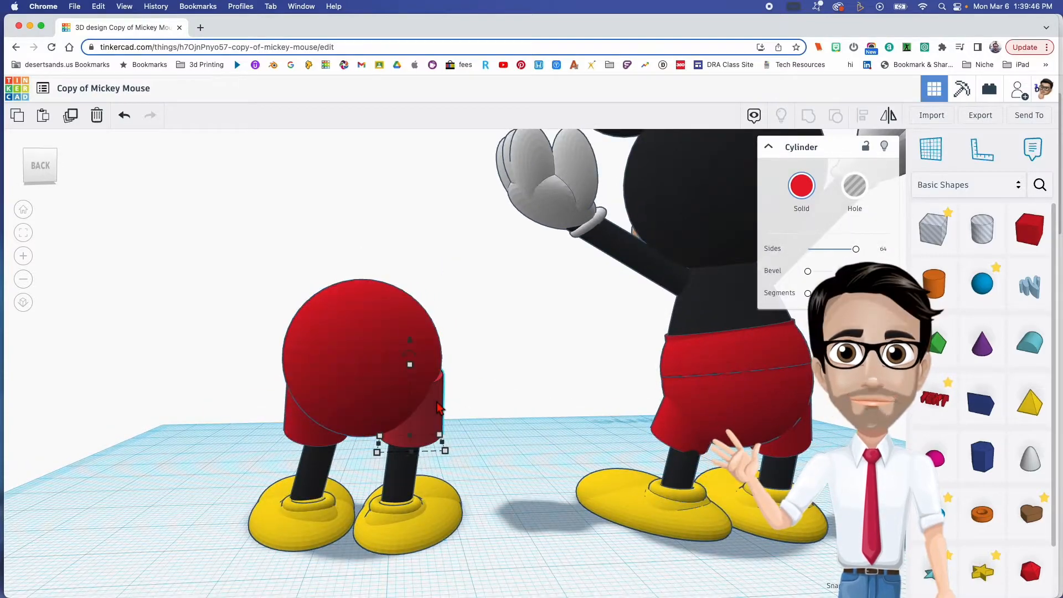
right_drag(430, 414, 631, 459)
middle_drag(572, 436, 567, 457)
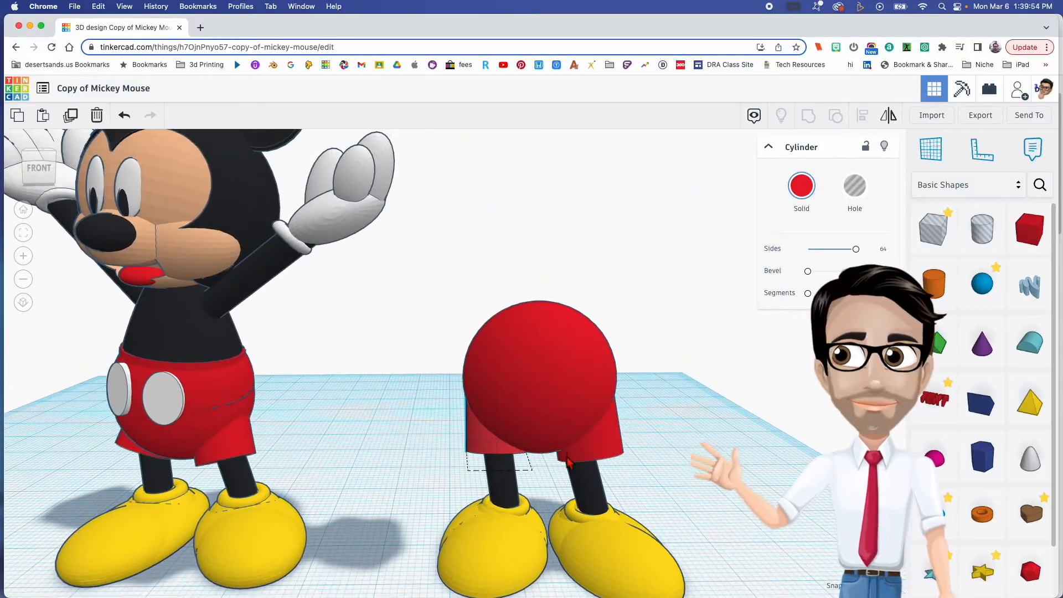
click(216, 406)
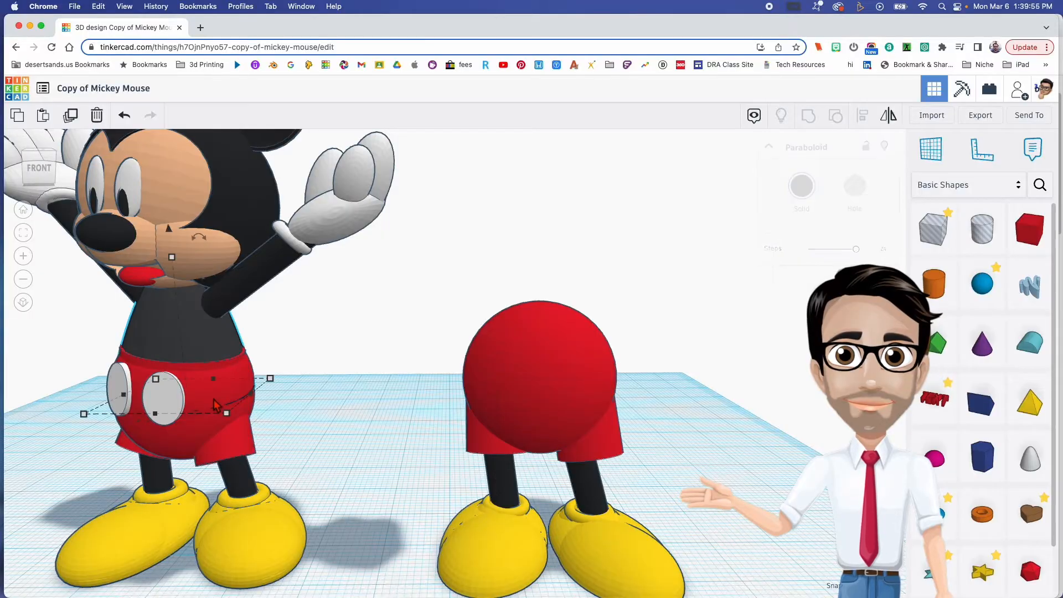
click(569, 409)
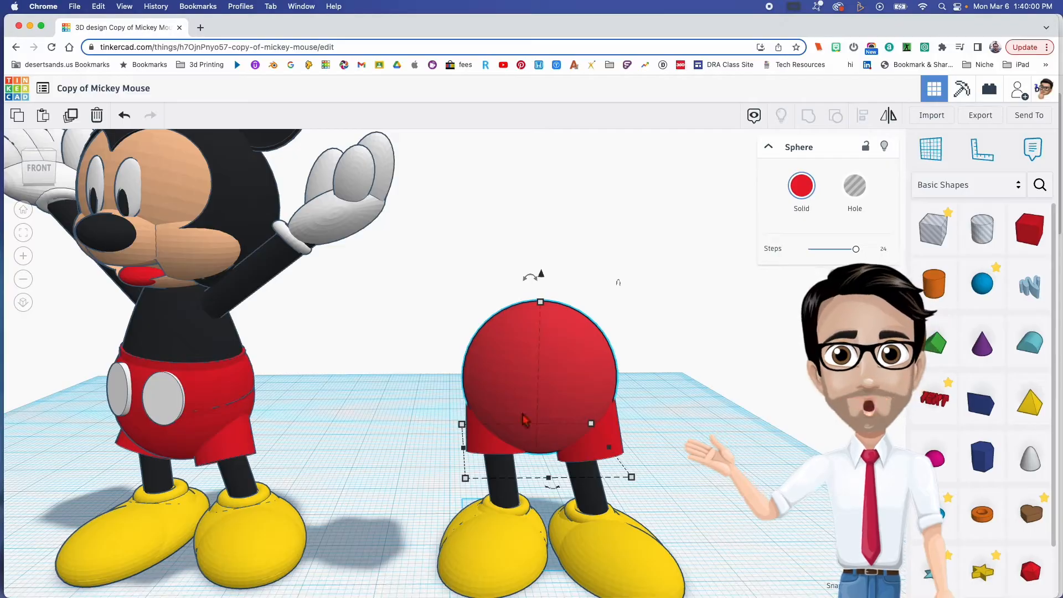
drag(513, 522, 513, 523)
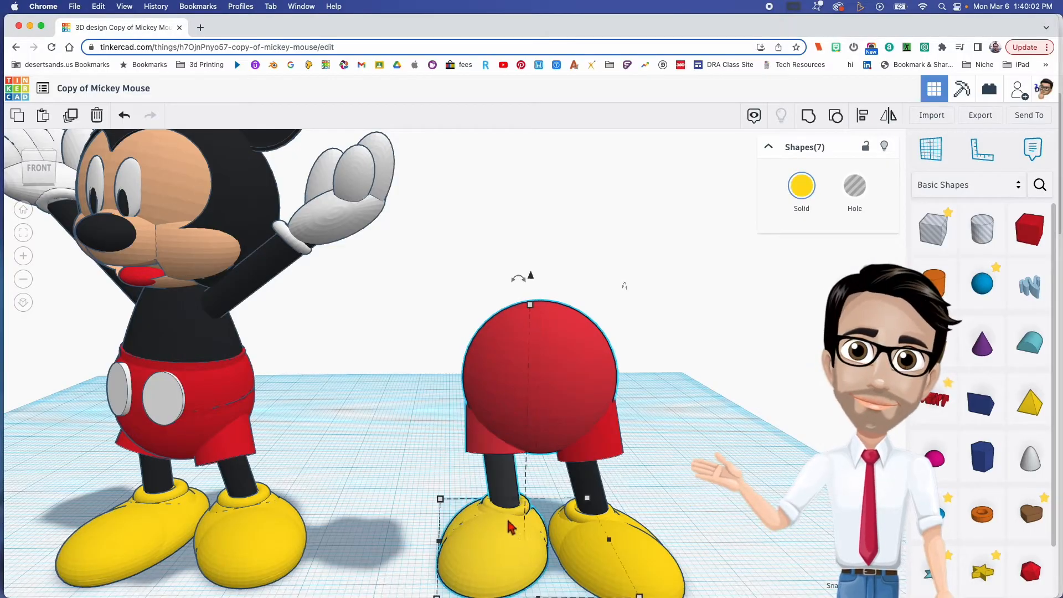
click(414, 441)
drag(425, 426, 480, 548)
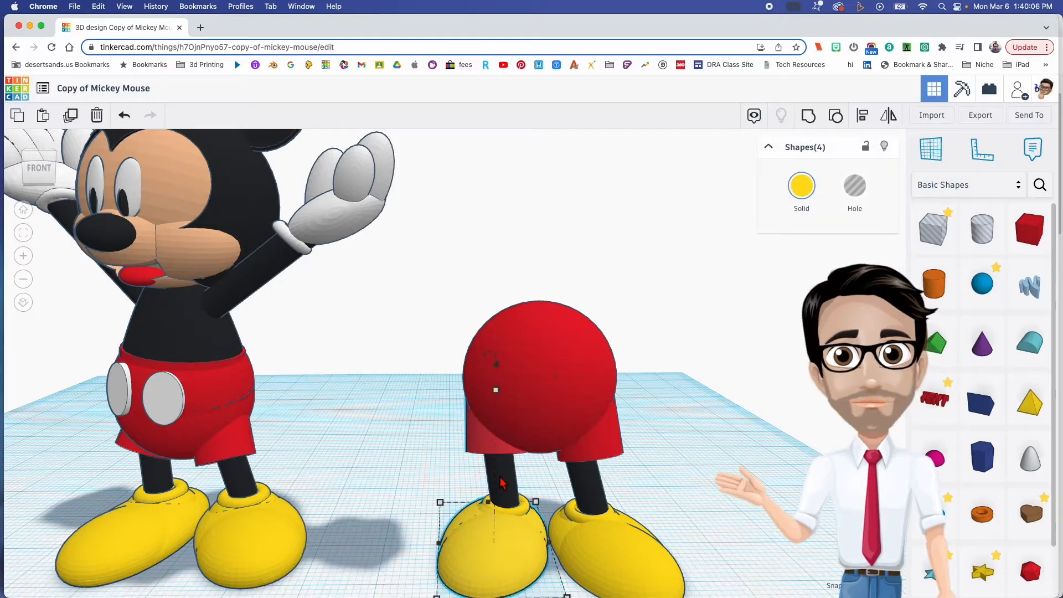
key(Right)
key(Right)
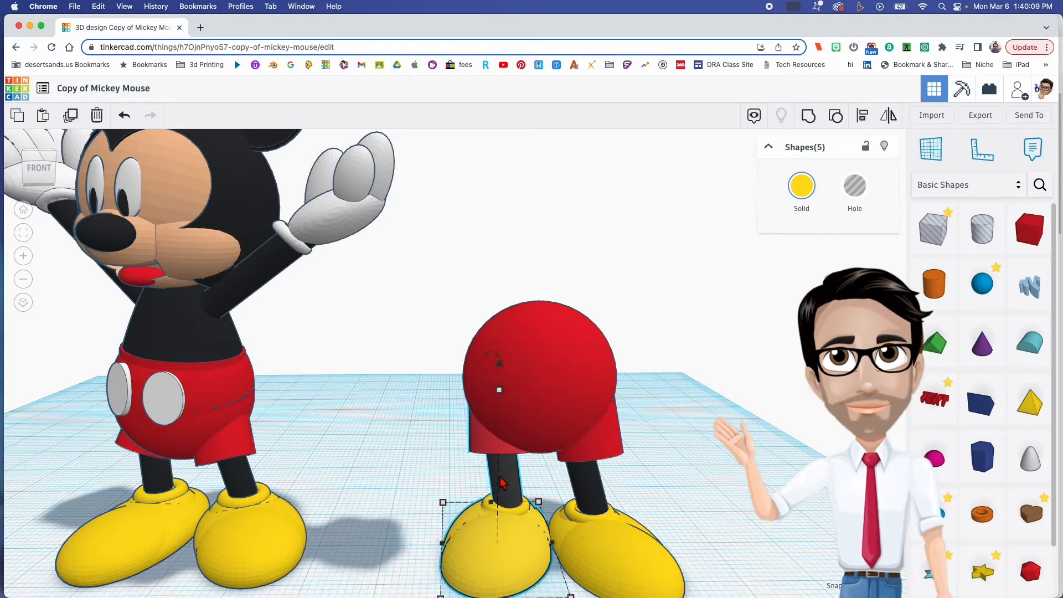
click(597, 516)
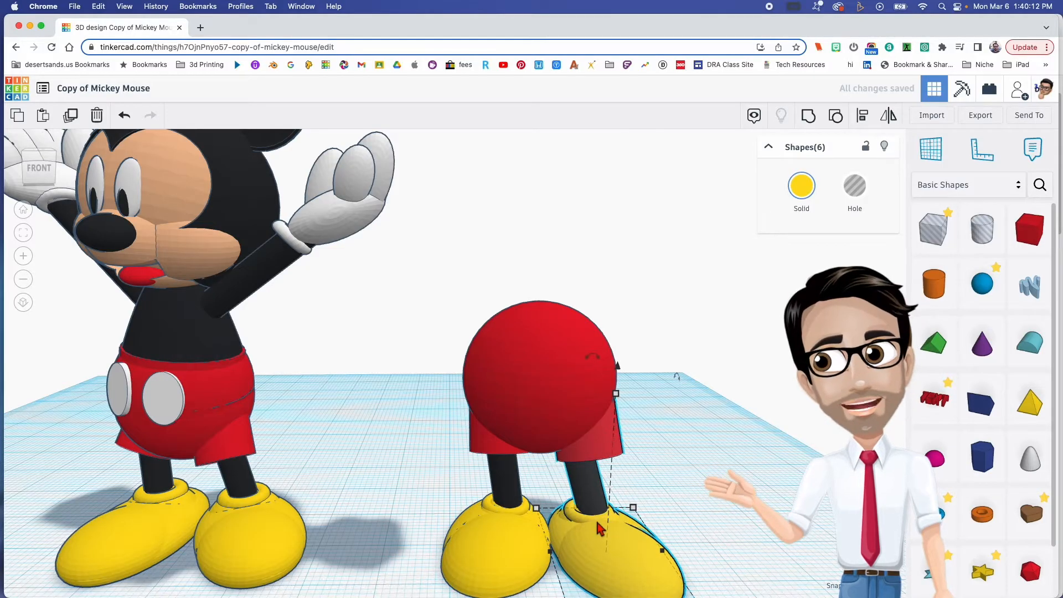
right_drag(642, 505, 637, 492)
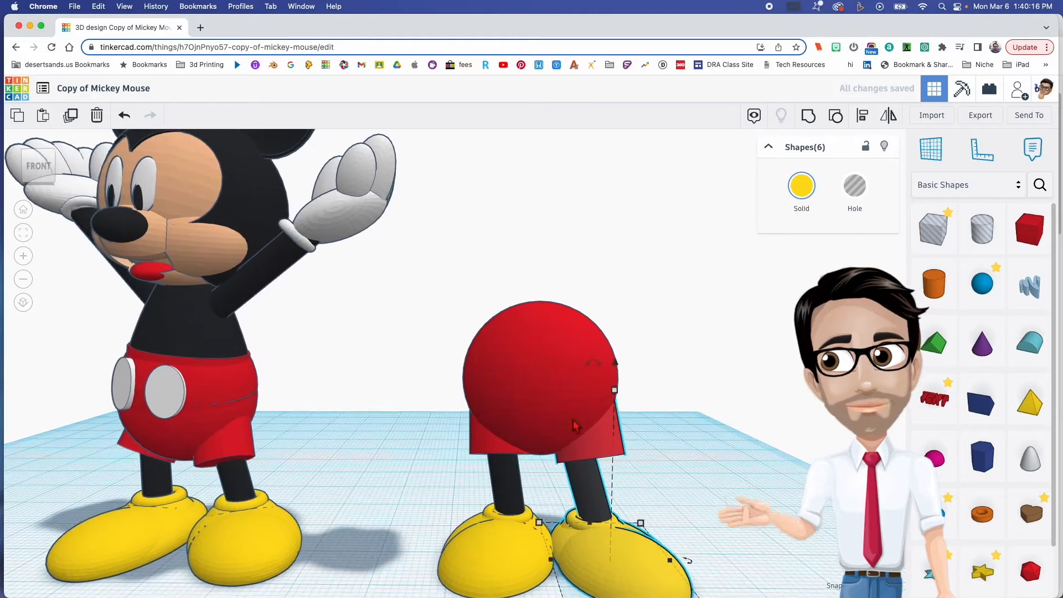
click(568, 410)
right_drag(538, 425, 543, 424)
click(443, 443)
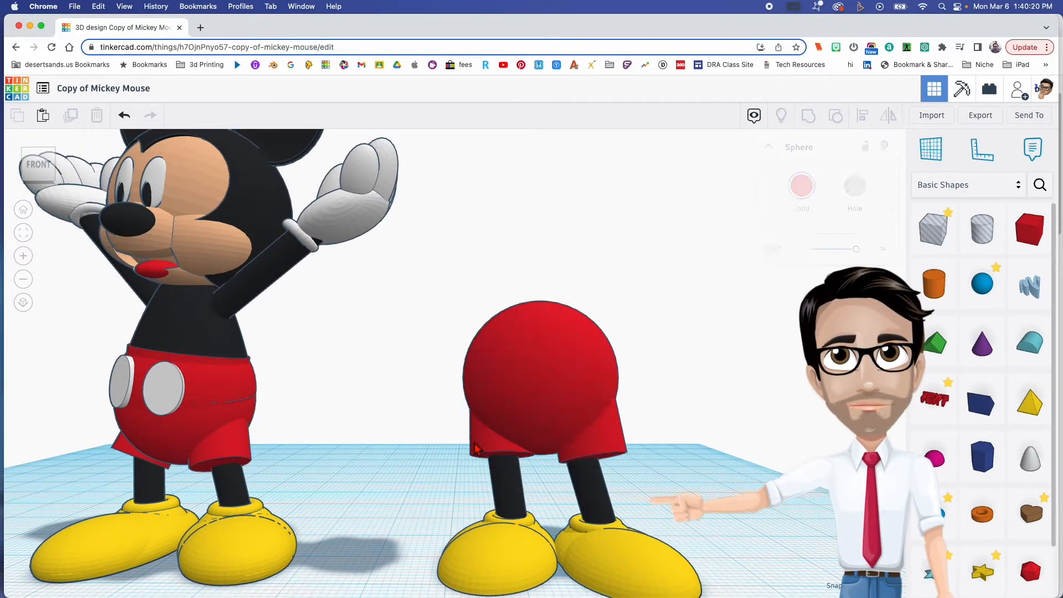
- Try to lower the two red leg cylinders of the shorts together below the sphere
click(474, 443)
shift+click(544, 357)
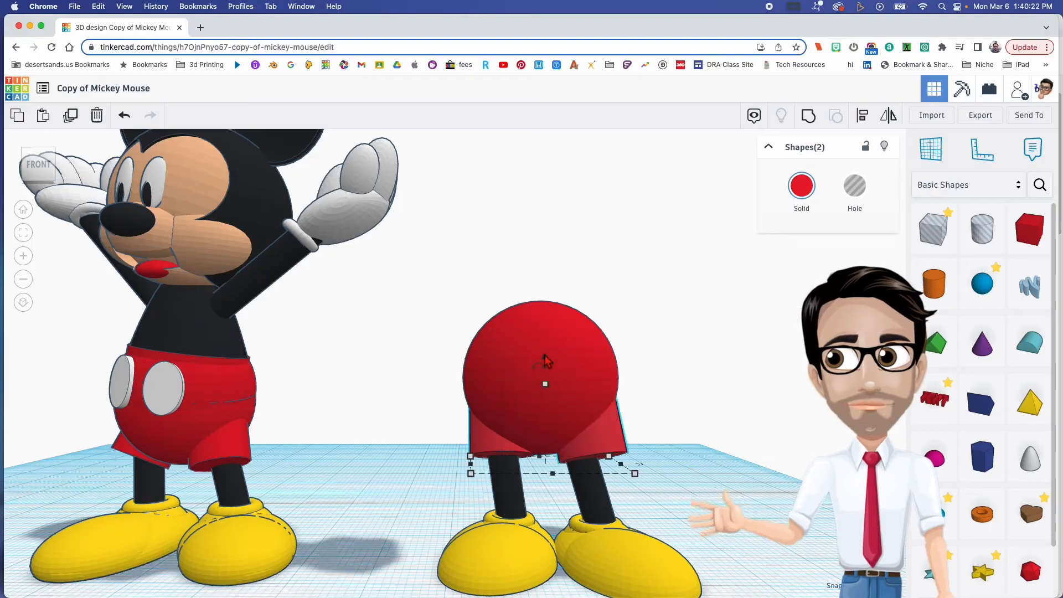
click(545, 358)
key(super+z)
click(619, 446)
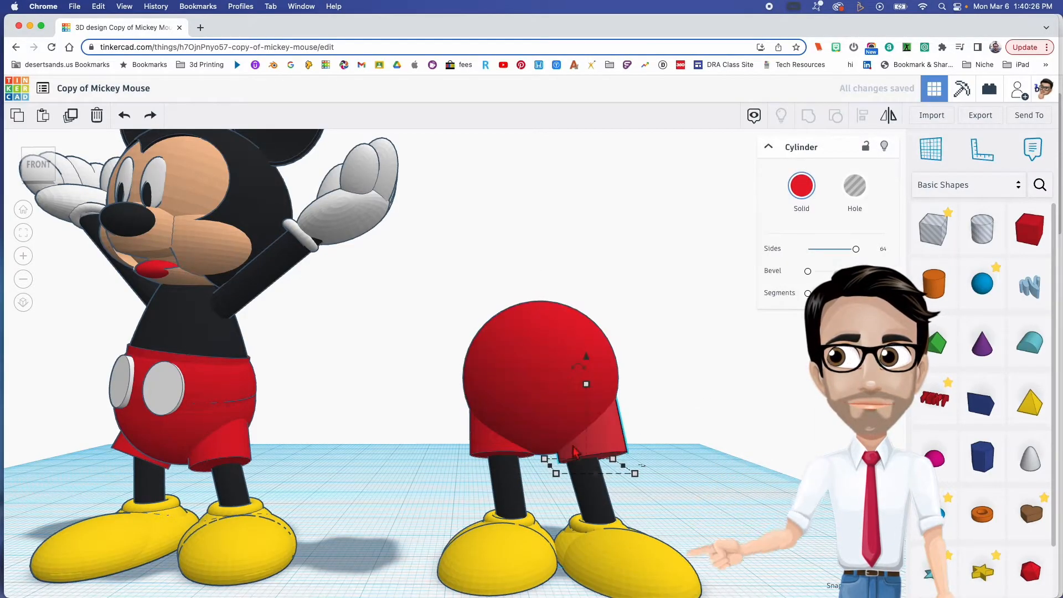
shift+click(475, 451)
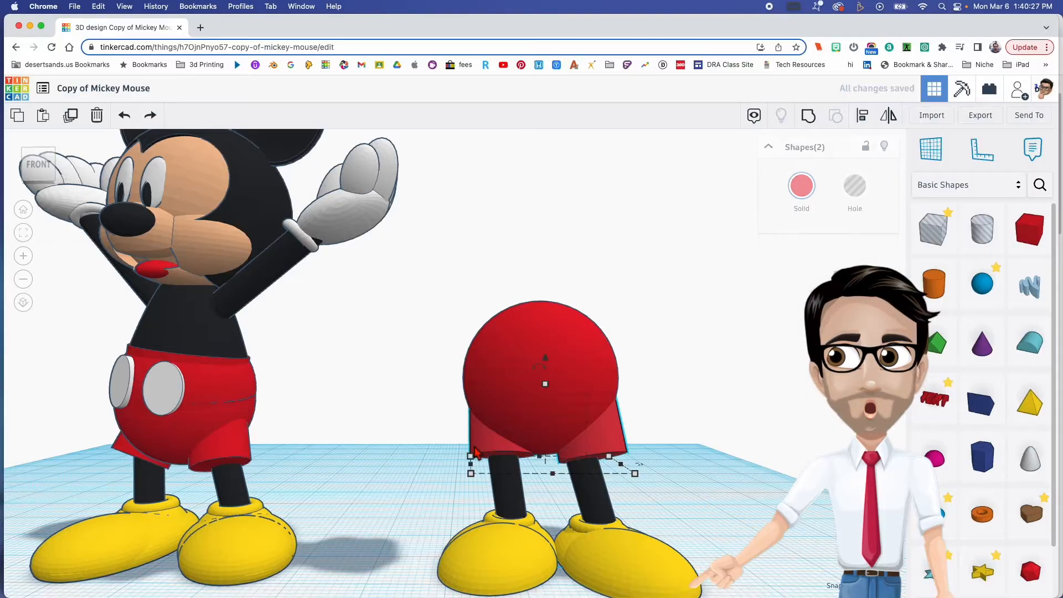
click(542, 362)
click(646, 435)
- Select both red leg cylinders of the shorts and lower them together by 1.59 mm
click(621, 436)
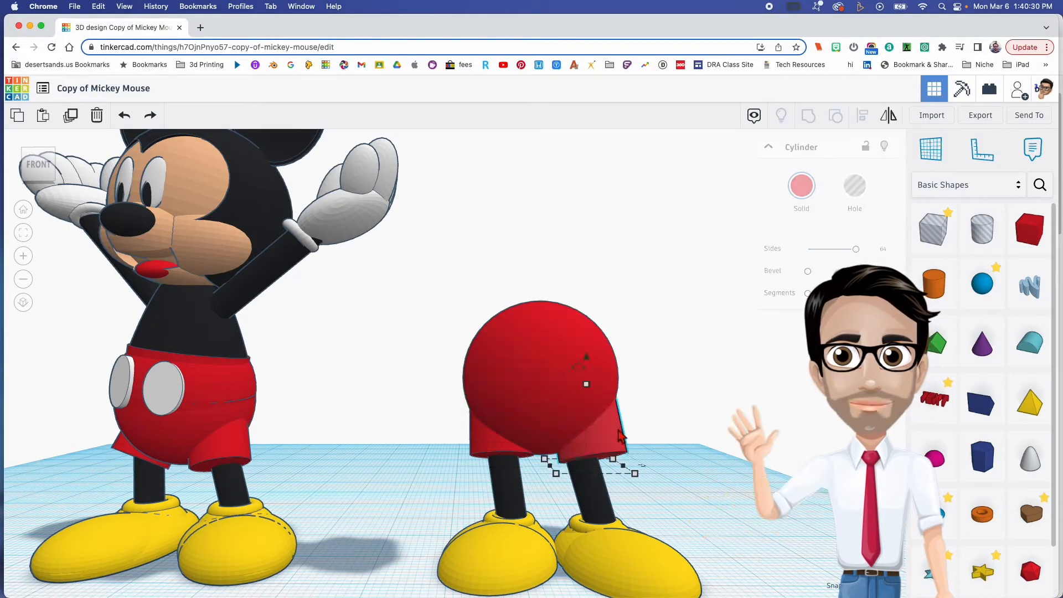
shift+click(485, 446)
drag(550, 362, 548, 371)
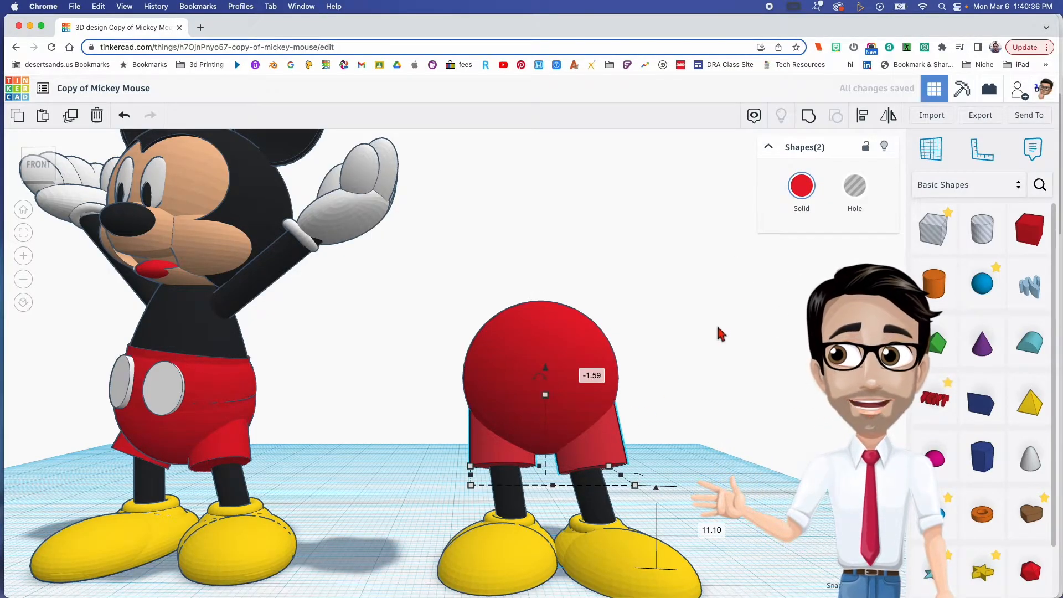
right_drag(711, 341, 731, 357)
click(563, 361)
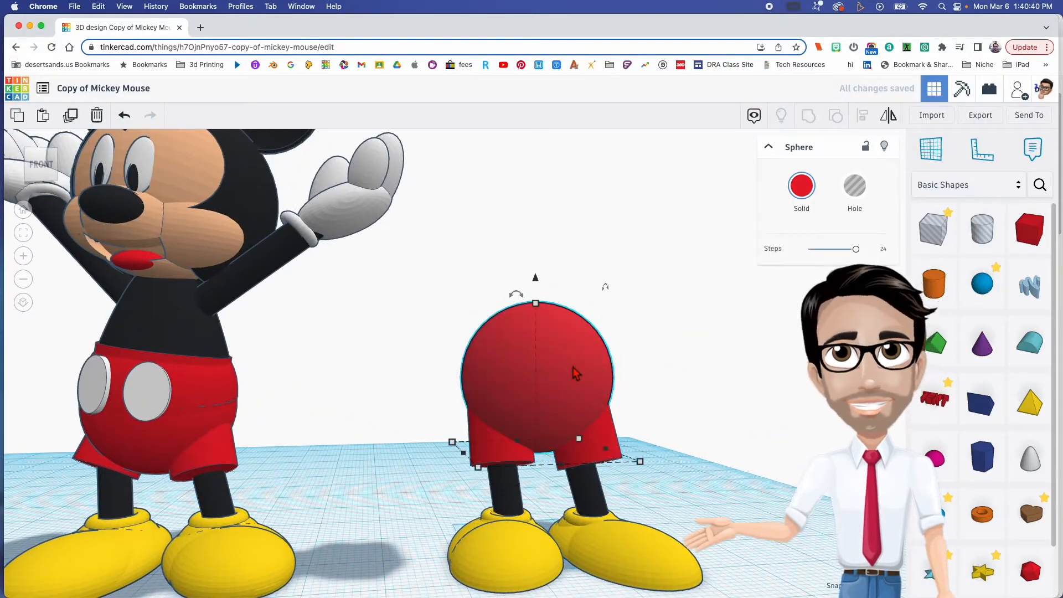
right_drag(567, 364, 553, 360)
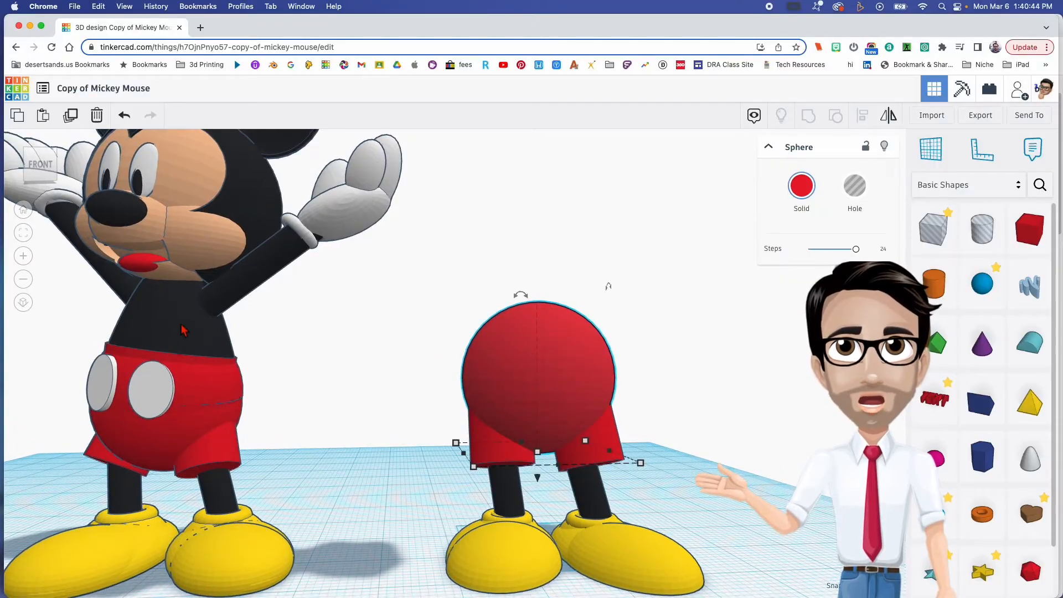
key(Escape)
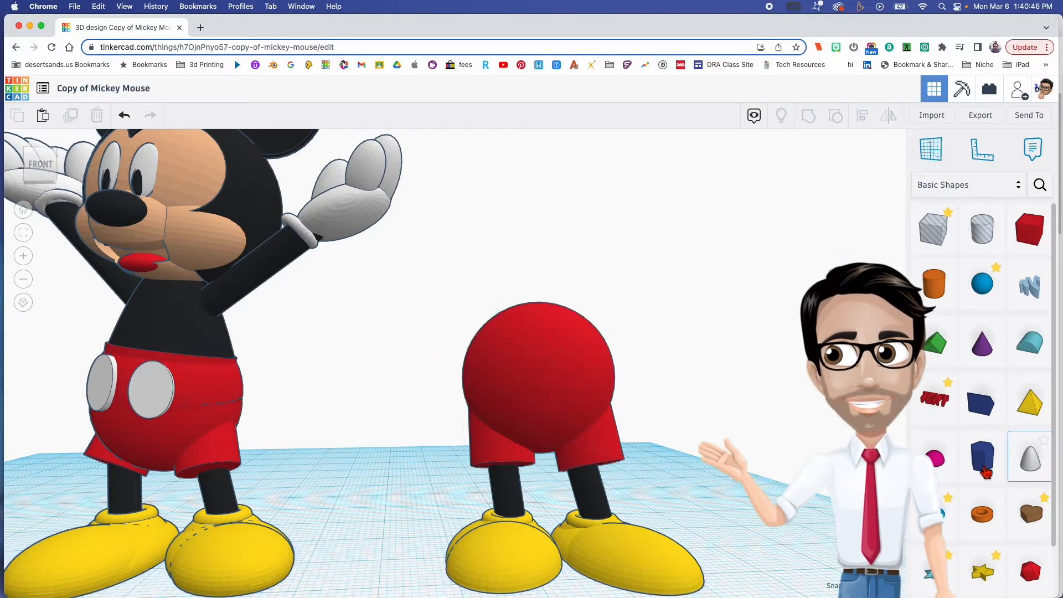
- Add a paraboloid on the workplane beside the new figure and colour it black
drag(729, 543, 716, 544)
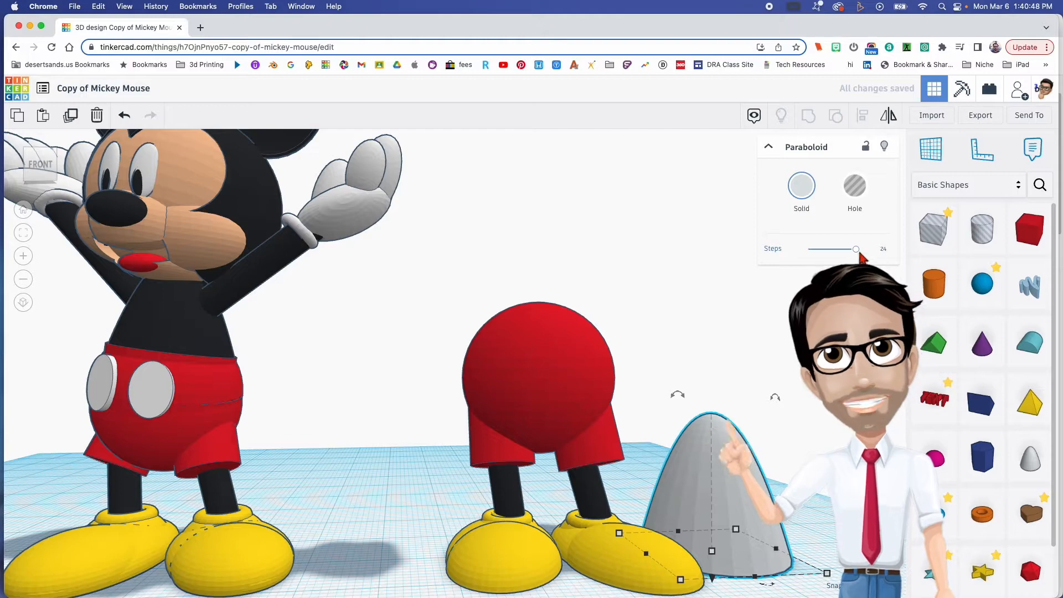
click(801, 186)
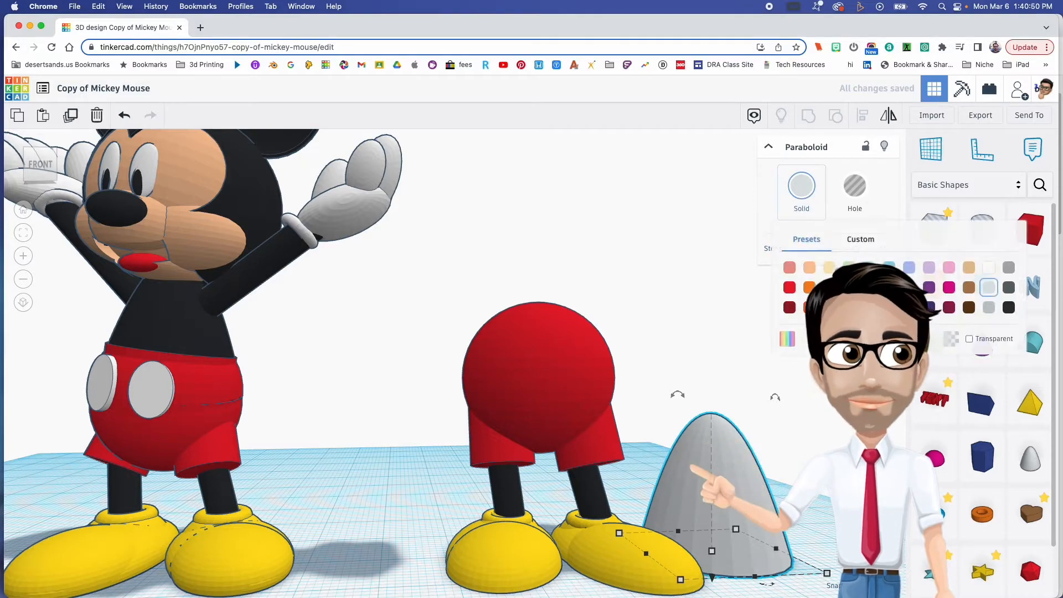
click(1008, 307)
- Centre the black paraboloid on the new figure and raise it onto the red sphere to form the torso
drag(716, 481, 561, 479)
mouse_move(573, 489)
right_down()
mouse_move(569, 501)
mouse_move(567, 474)
right_up()
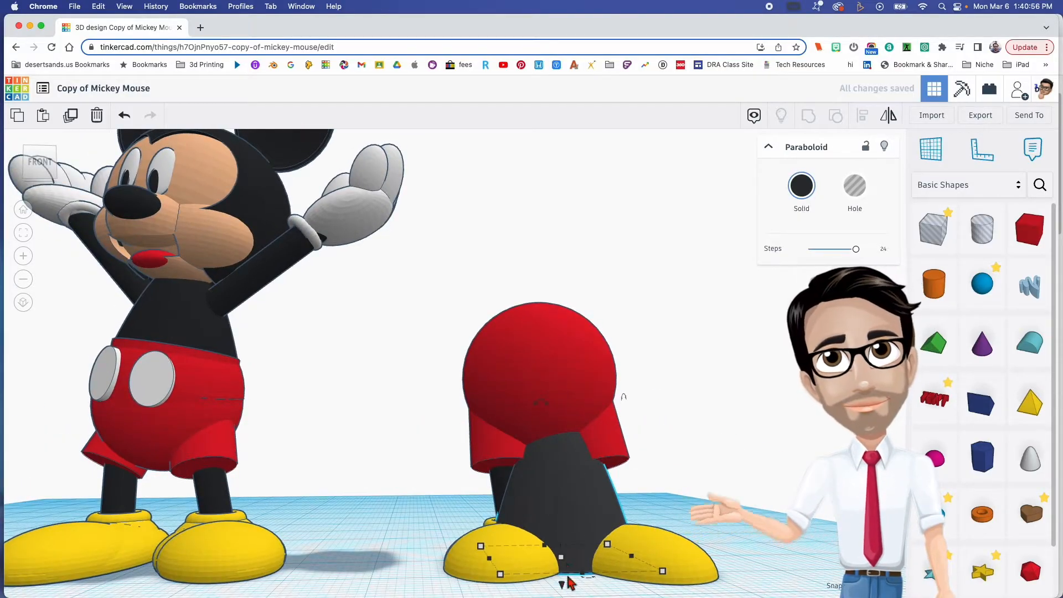
drag(561, 587, 561, 408)
right_drag(561, 408, 576, 449)
drag(563, 214, 559, 166)
drag(588, 319, 613, 344)
right_drag(612, 344, 268, 357)
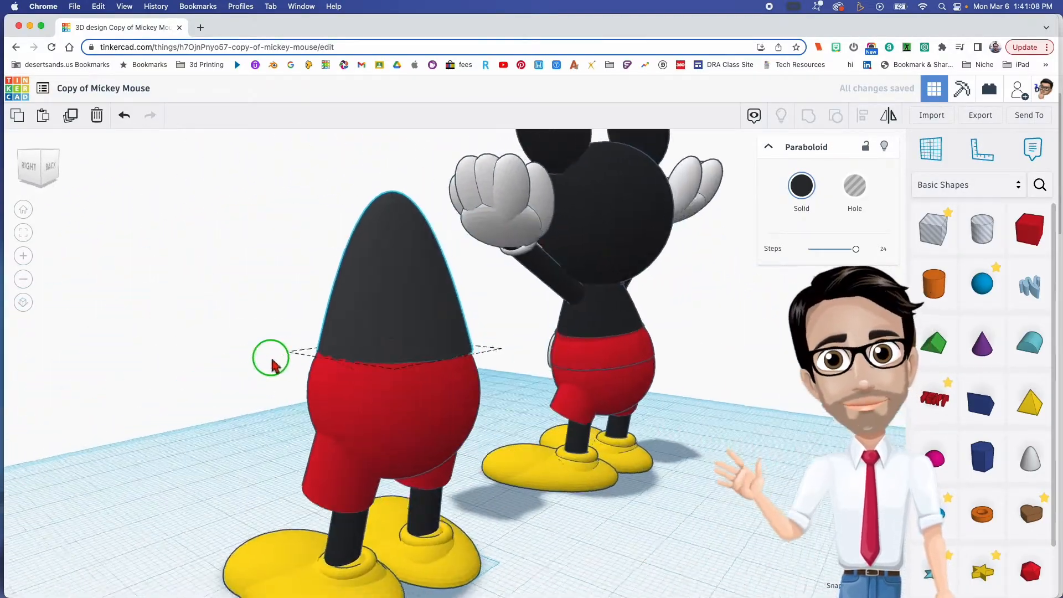
- Examine how the red tube forms the waistband of the shorts on the finished model
right_drag(391, 419, 627, 381)
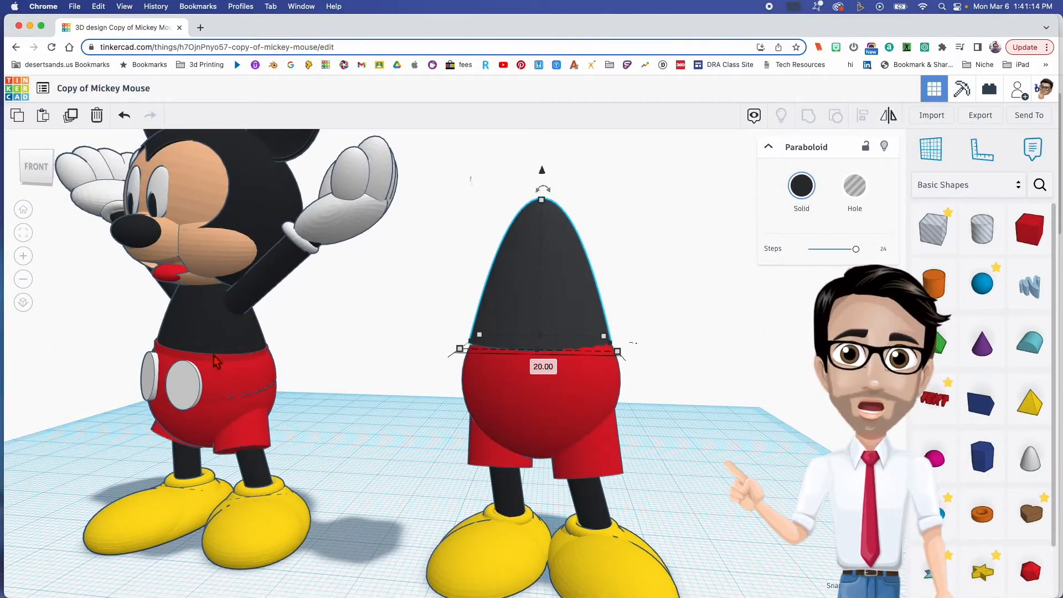
right_drag(149, 352, 265, 358)
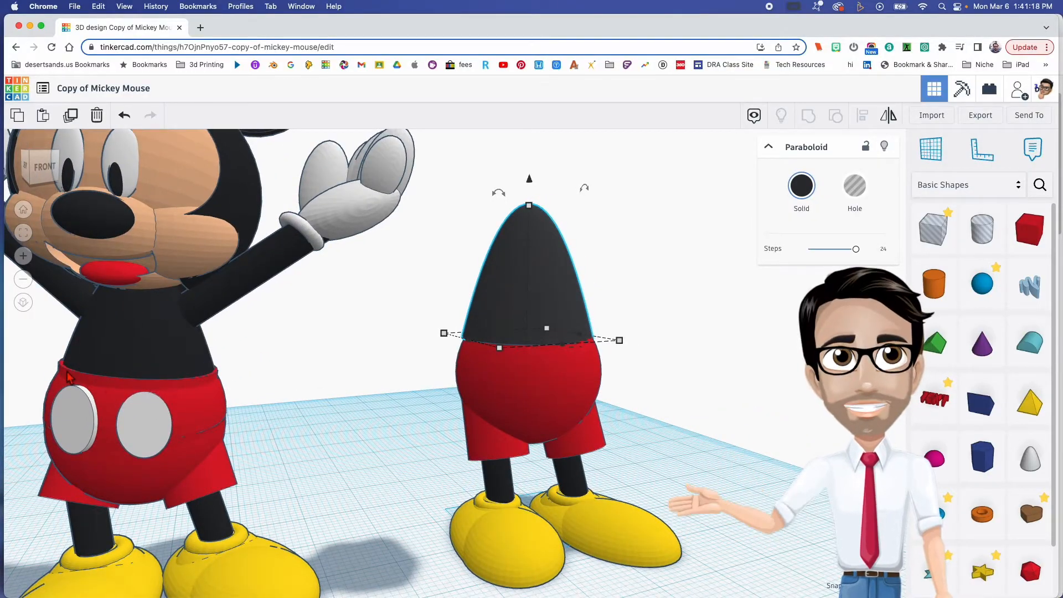
click(125, 382)
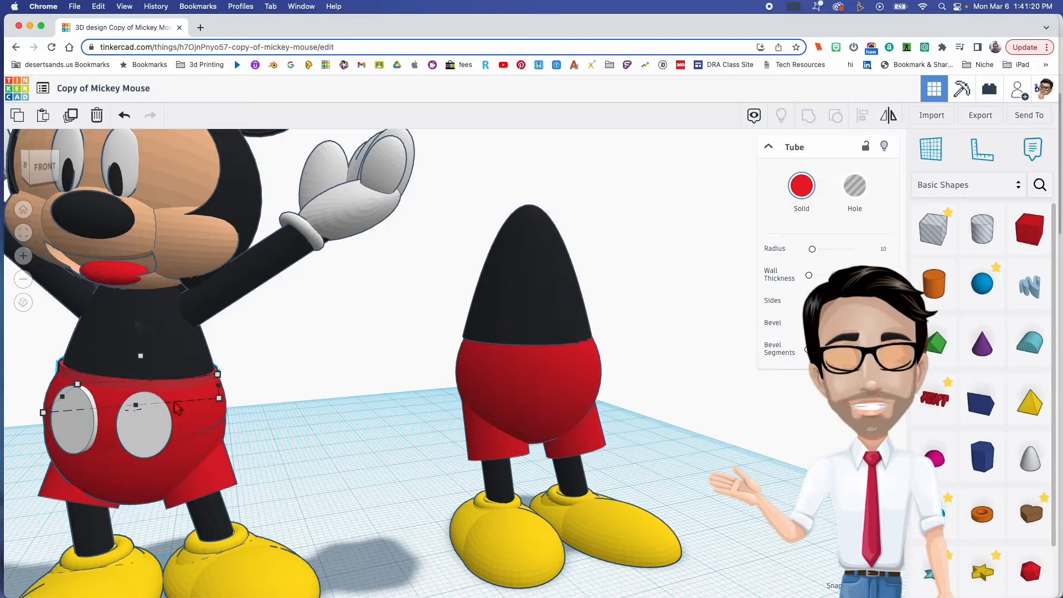
right_drag(350, 443, 414, 436)
- Adjust the positions of the black paraboloid and the red sphere so the torso sits inside the top of the shorts
click(550, 288)
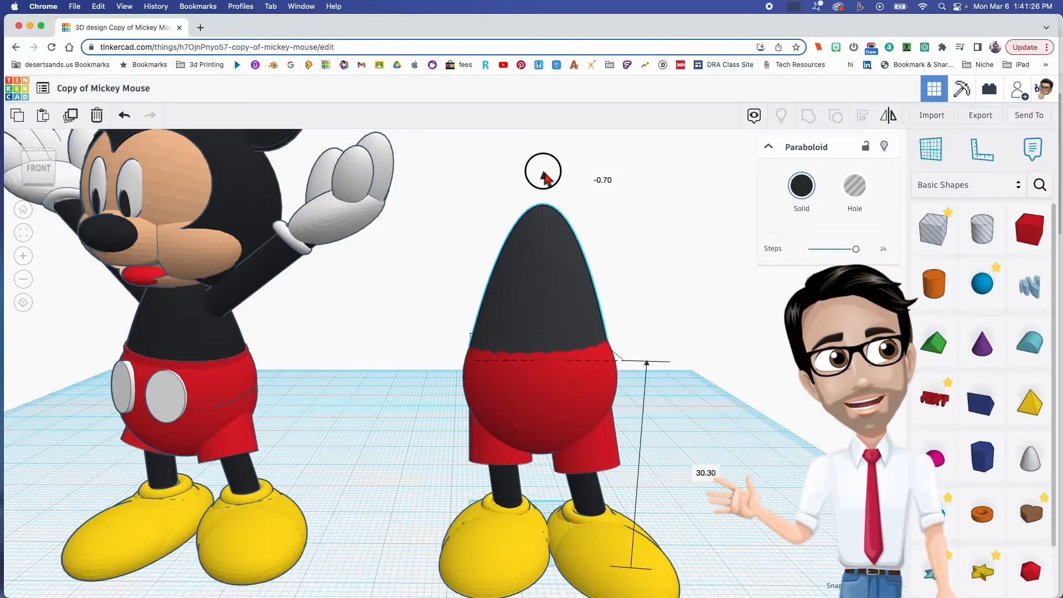
right_drag(604, 321, 540, 302)
click(545, 374)
middle_drag(552, 261, 544, 308)
right_drag(637, 326, 570, 327)
click(570, 328)
drag(531, 225, 540, 215)
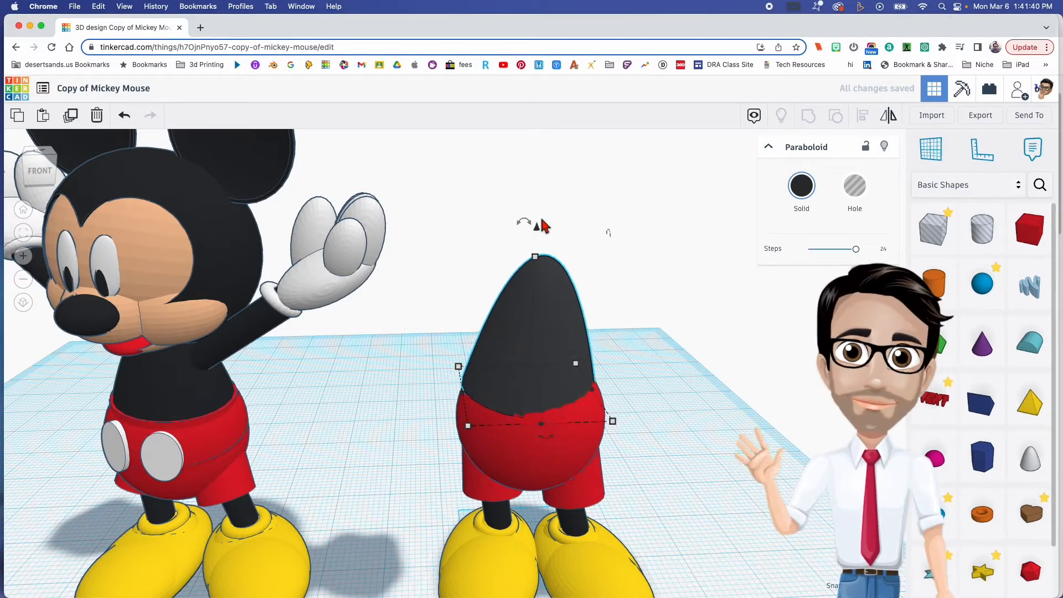
right_drag(558, 290, 648, 373)
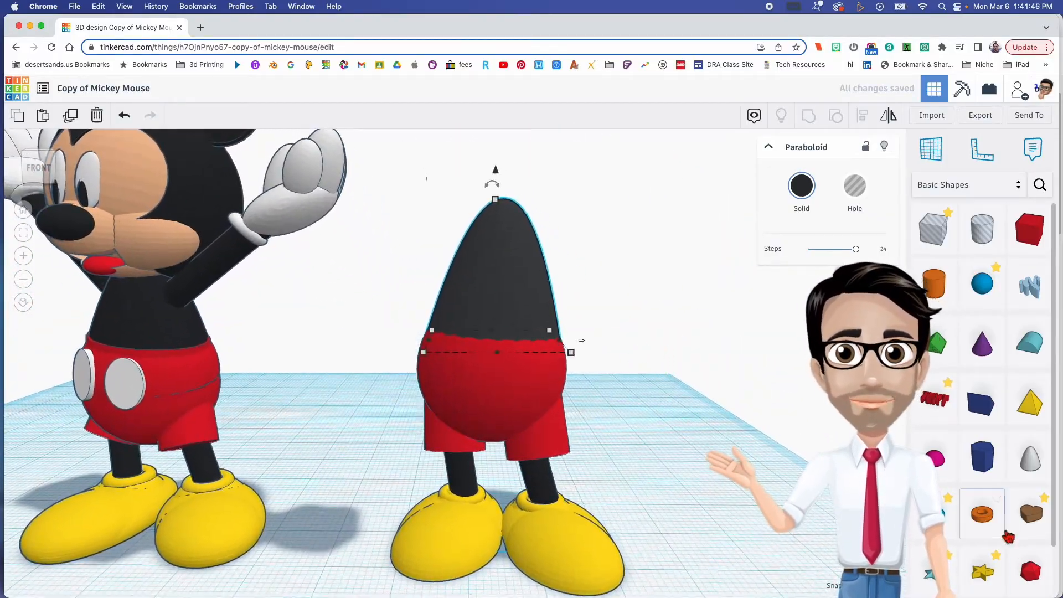
- Add a tube beside the figure, flatten it to about 2 mm tall and colour it red
drag(950, 532, 646, 492)
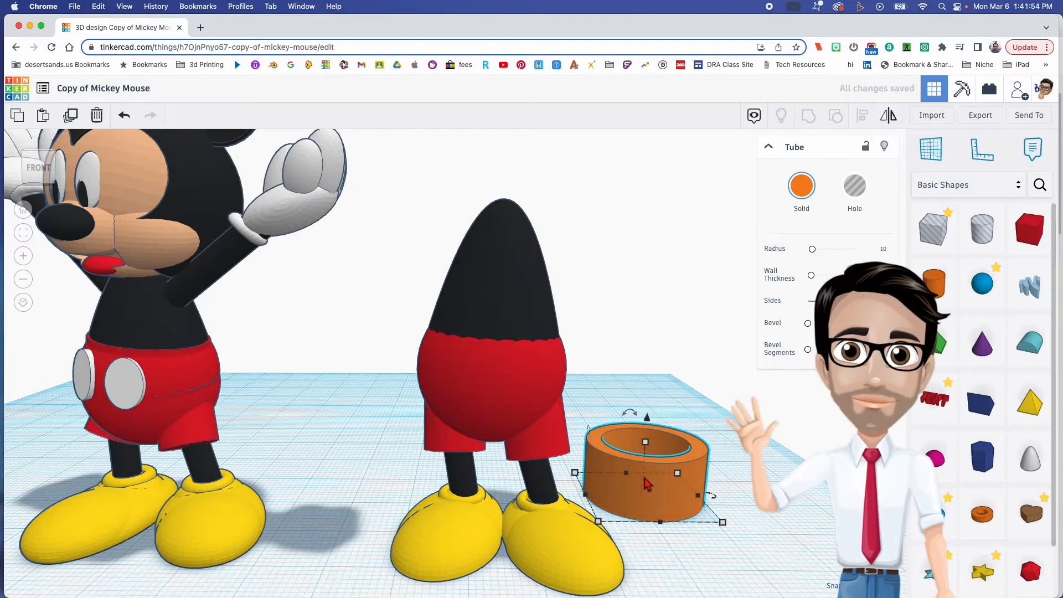
click(645, 442)
drag(646, 442, 625, 505)
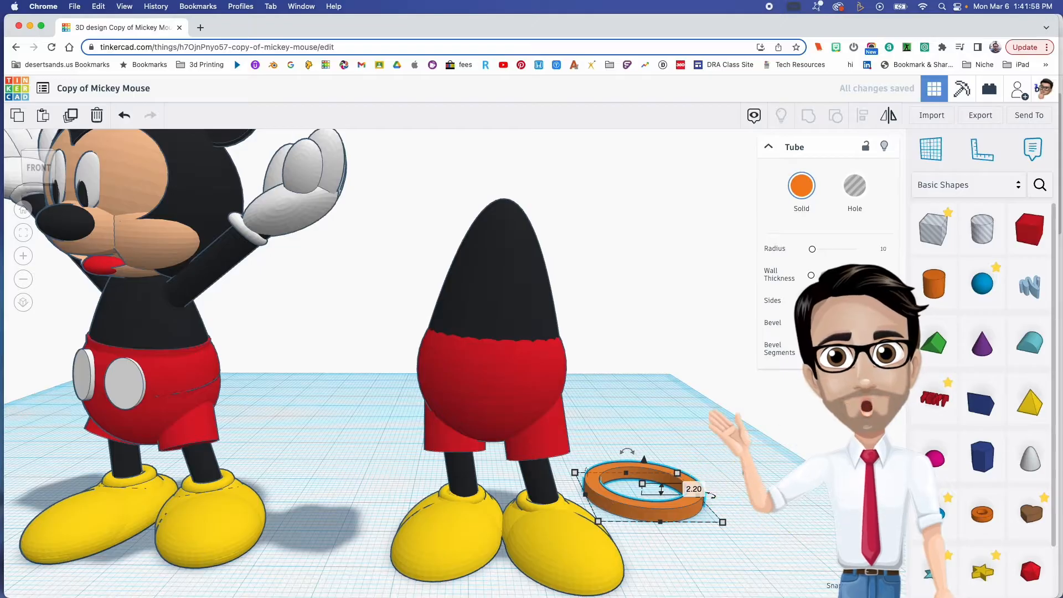
click(801, 186)
click(791, 288)
- Centre the red tube under the figure and raise it to the waist, around the base of the torso
drag(645, 505, 531, 541)
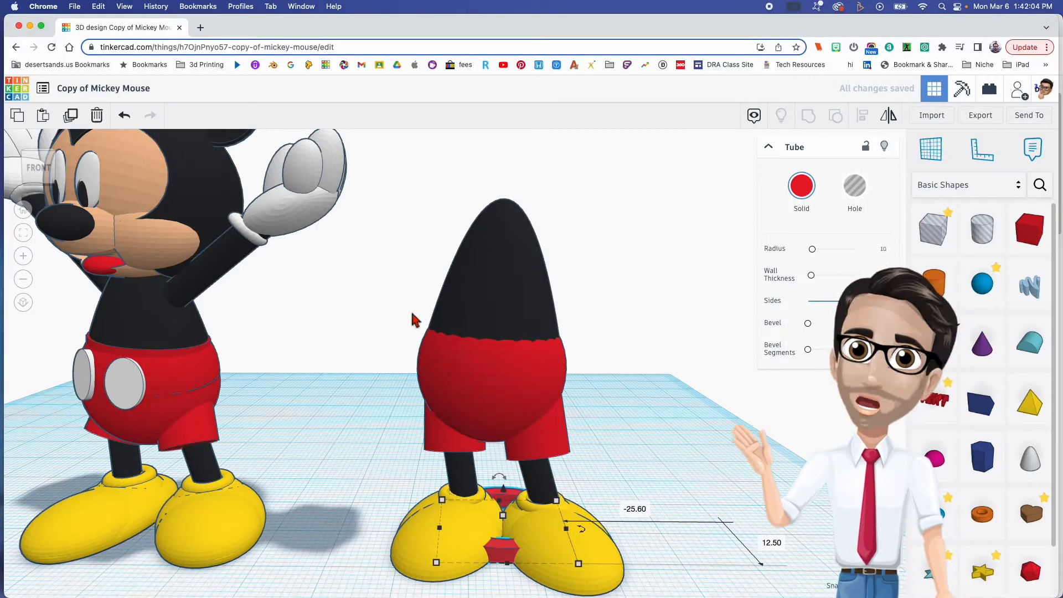
drag(503, 485, 496, 274)
right_drag(498, 307, 506, 363)
drag(548, 348, 532, 335)
drag(505, 289, 502, 308)
right_drag(515, 350, 523, 412)
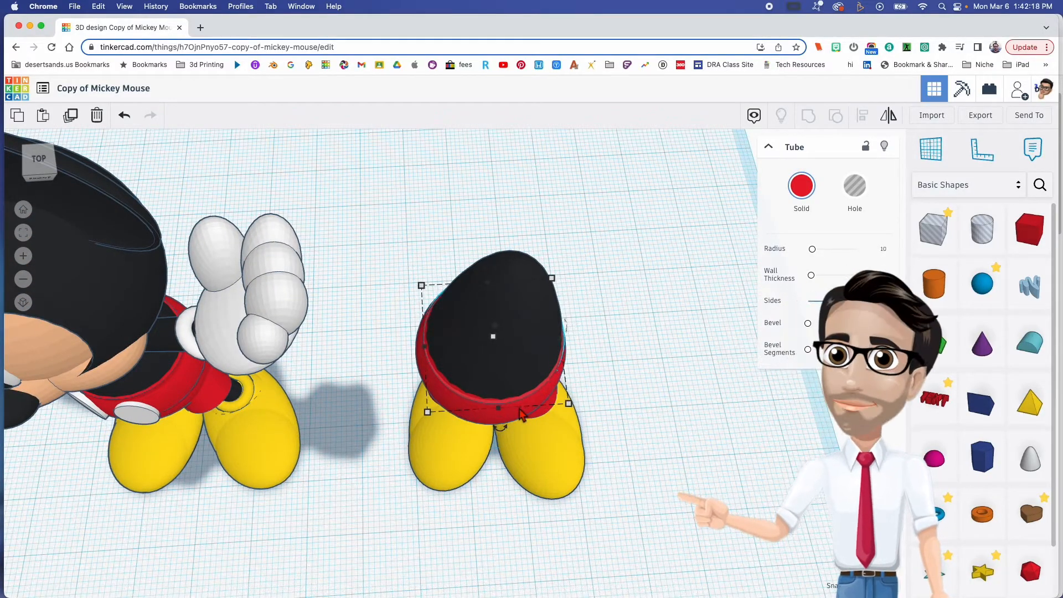
- Raise the red waistband tube by 0.60 mm and fine-tune its height to cover the seam between torso and shorts
right_drag(453, 391, 523, 304)
drag(491, 306, 509, 314)
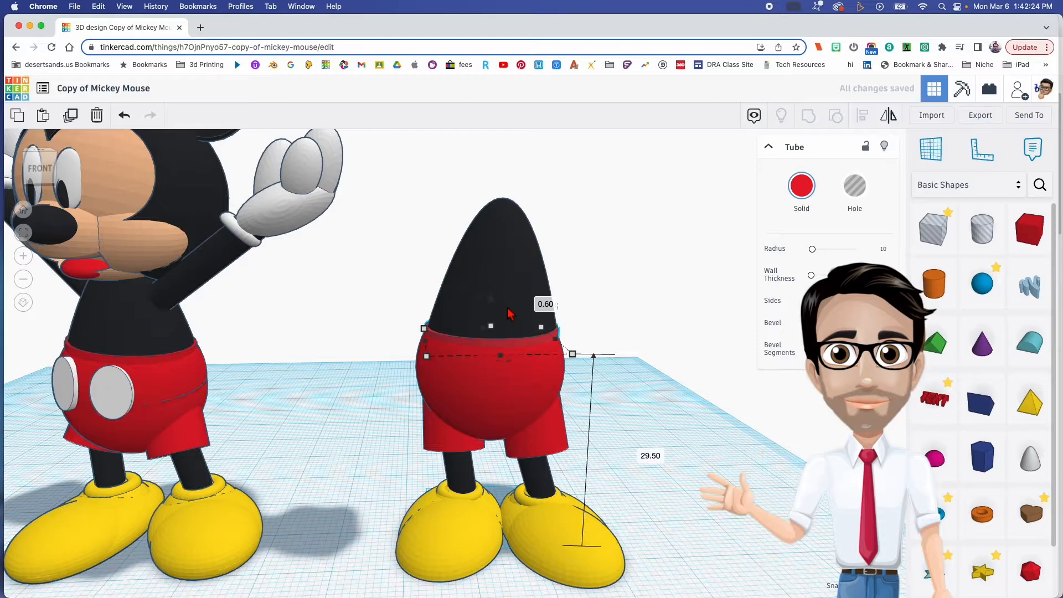
right_drag(509, 314, 513, 300)
drag(488, 304, 493, 261)
right_drag(517, 333, 613, 417)
click(613, 417)
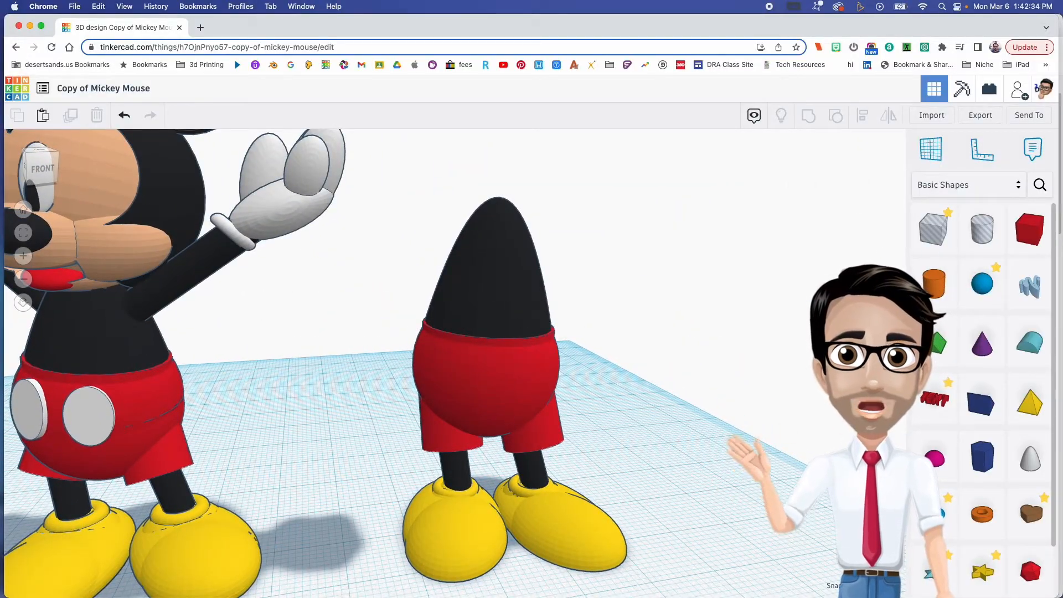
- Add a cylinder beside the figure, set its sides to 64 and colour it white
drag(944, 296, 662, 480)
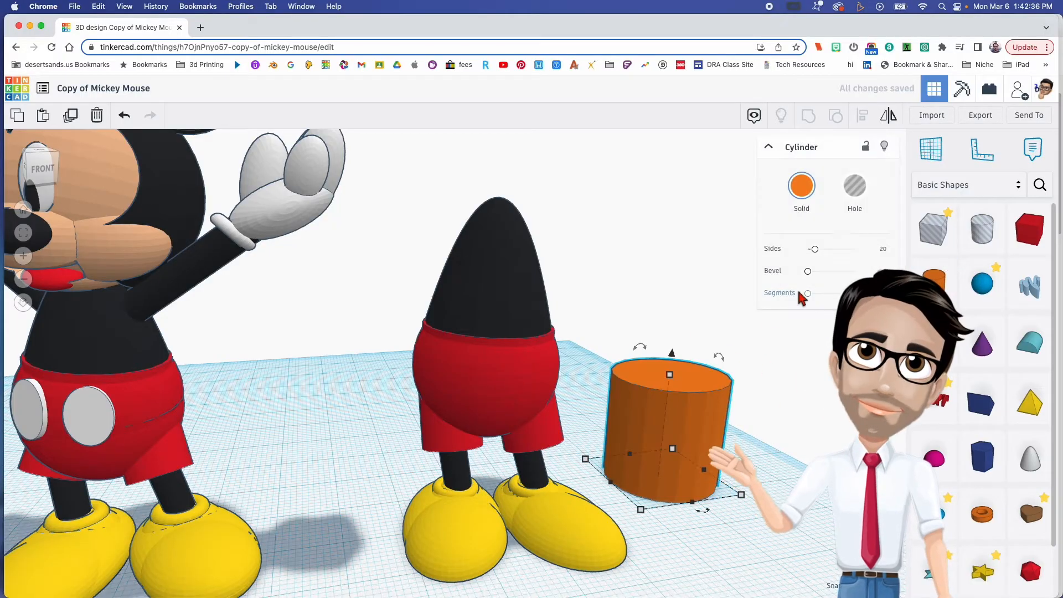
drag(816, 253, 969, 238)
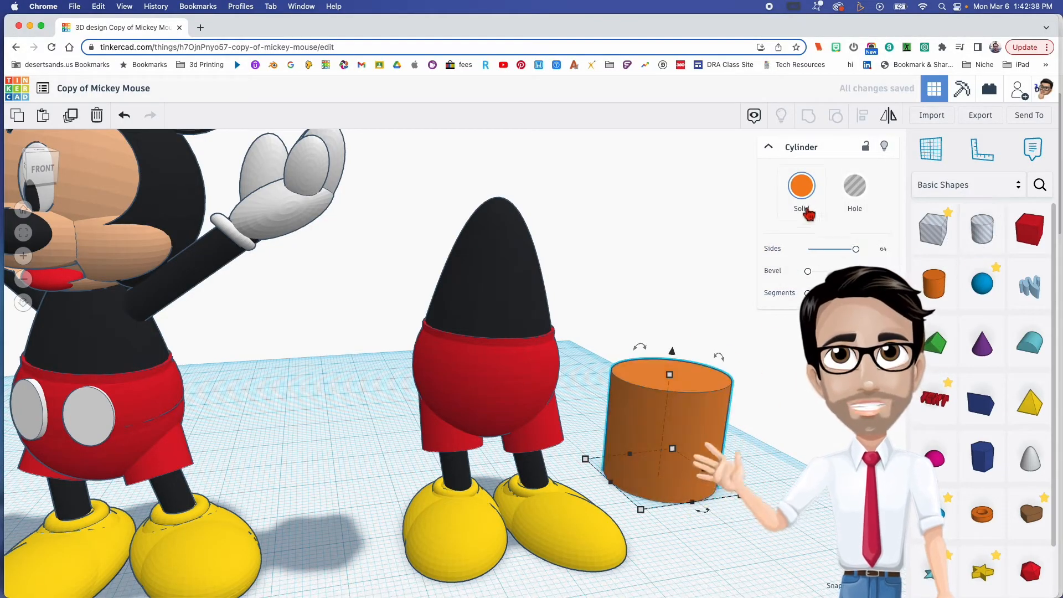
click(802, 188)
click(989, 268)
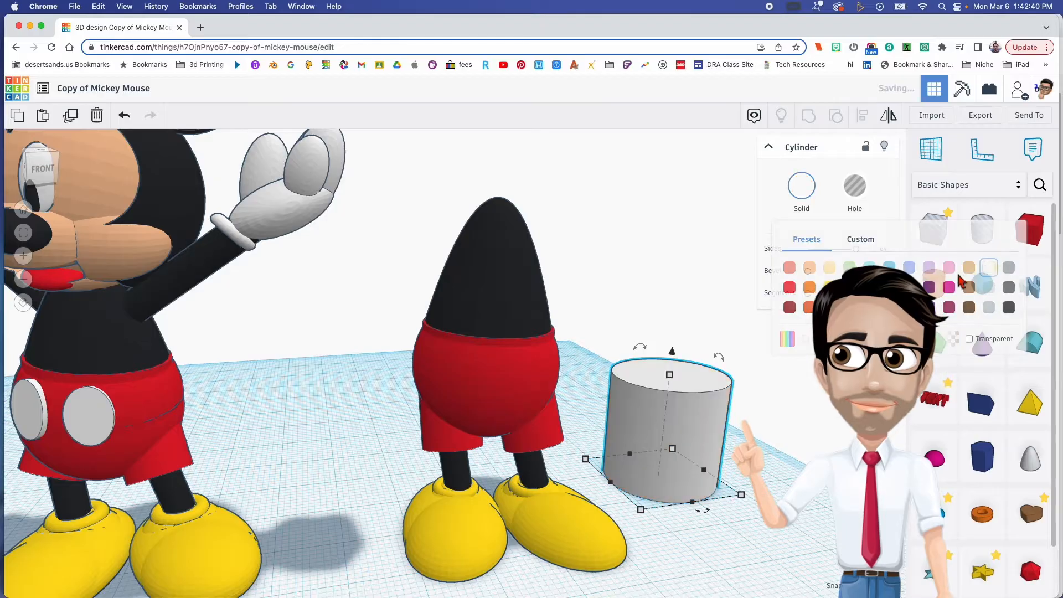
- Shrink and flatten the white cylinder into a small disc about 4.10 mm wide, and raise it off the workplane
shift+drag(669, 376, 657, 457)
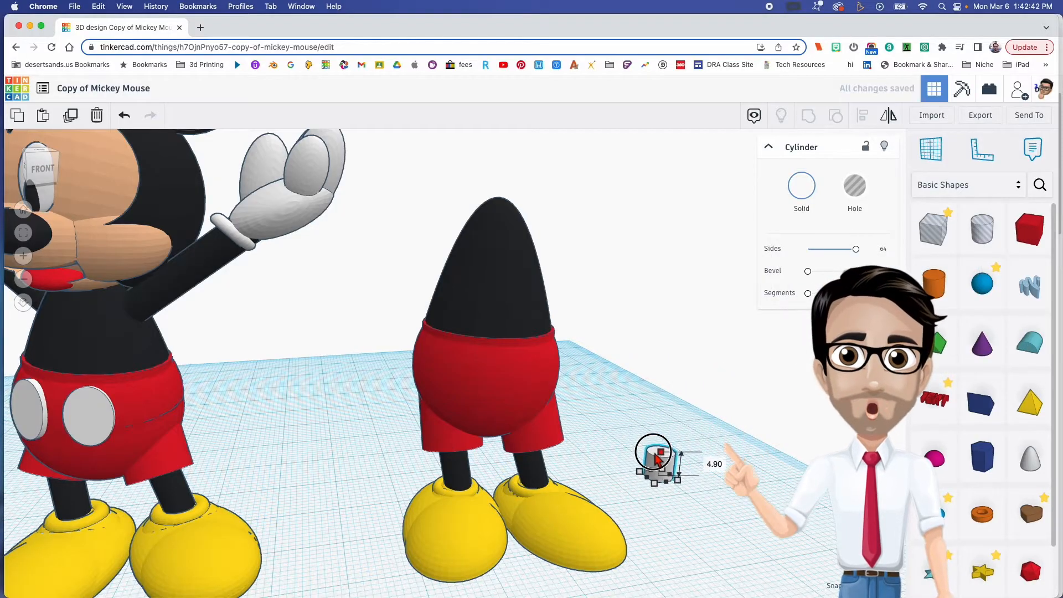
scroll(660, 460, up, 1)
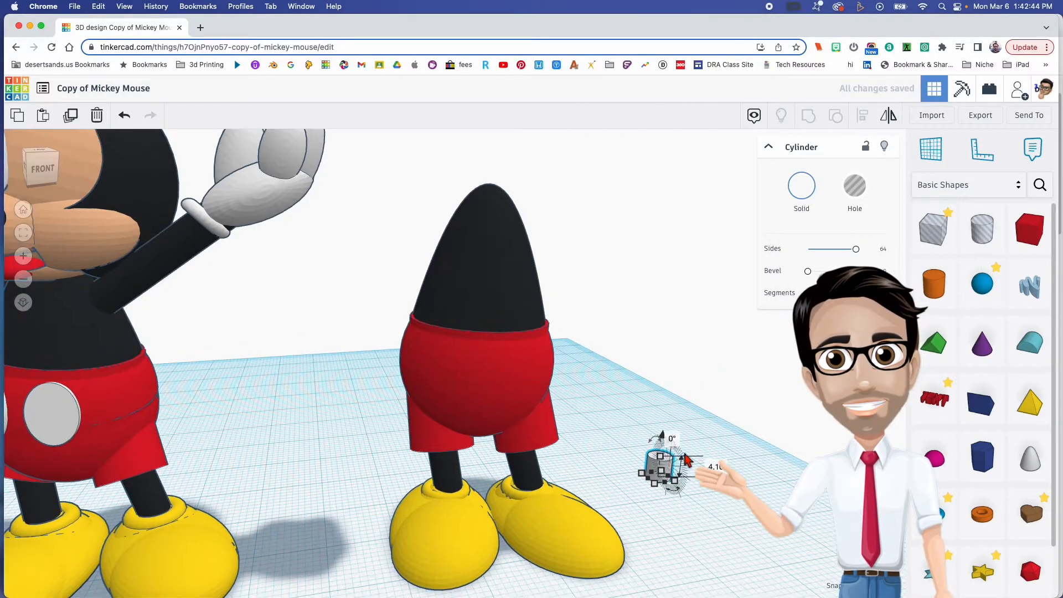
click(675, 457)
click(667, 464)
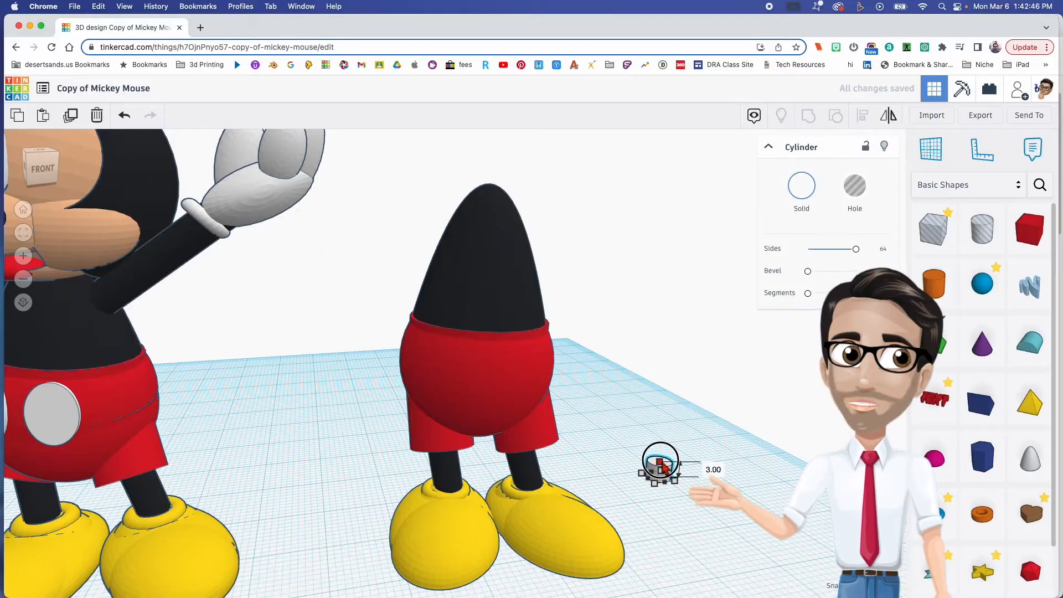
drag(660, 470, 669, 316)
right_drag(710, 402, 645, 464)
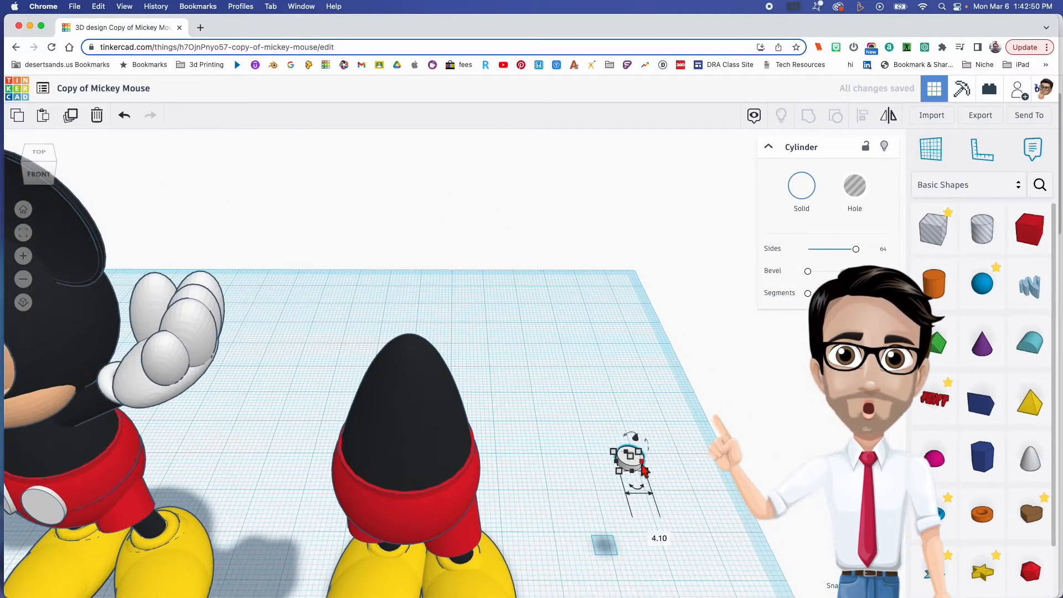
- Move the white disc to the front of the red shorts and turn it upright so its flat face points forward
drag(628, 467, 417, 533)
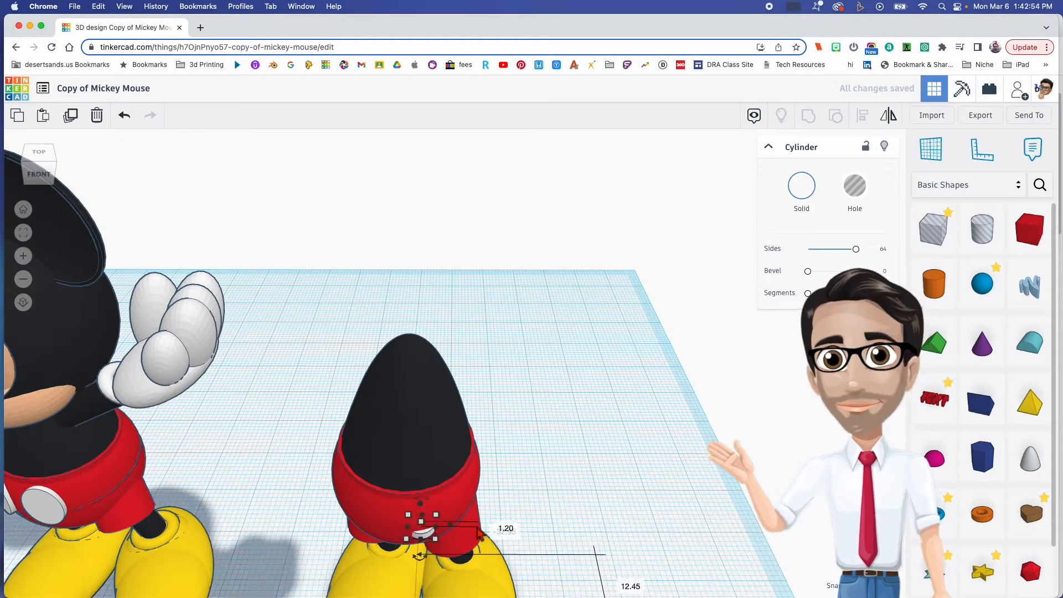
right_drag(528, 489, 558, 410)
right_drag(404, 363, 447, 417)
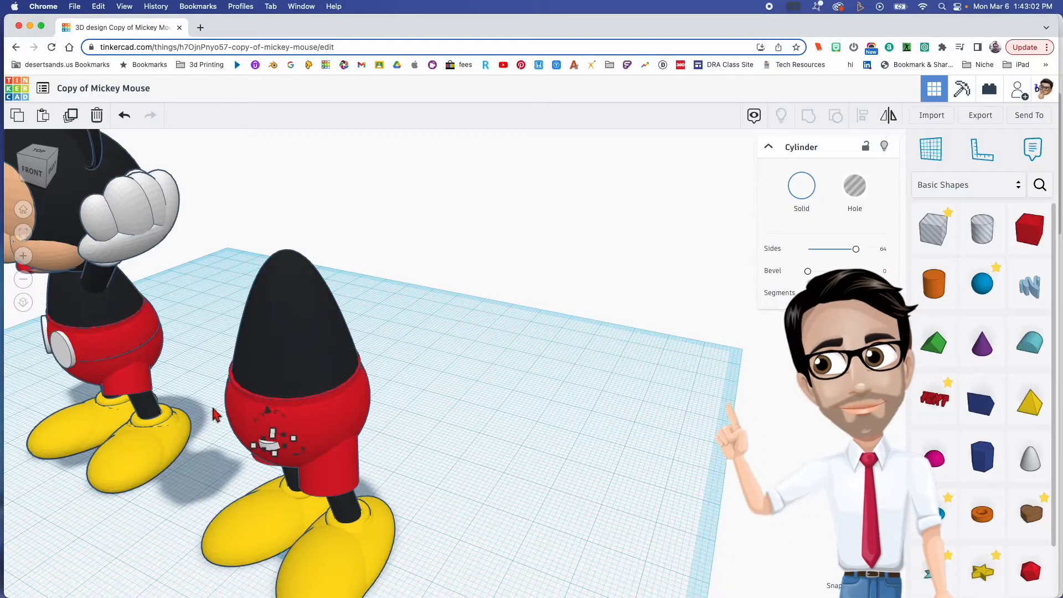
scroll(235, 440, up, 5)
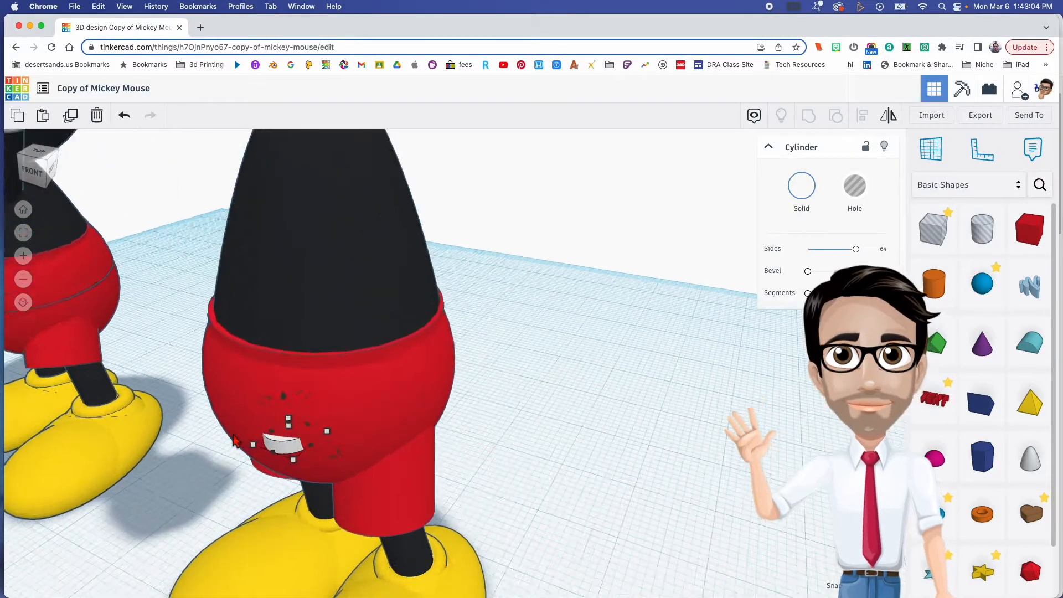
scroll(363, 454, down, 2)
right_drag(423, 463, 290, 448)
drag(489, 386, 461, 468)
right_drag(461, 463, 633, 459)
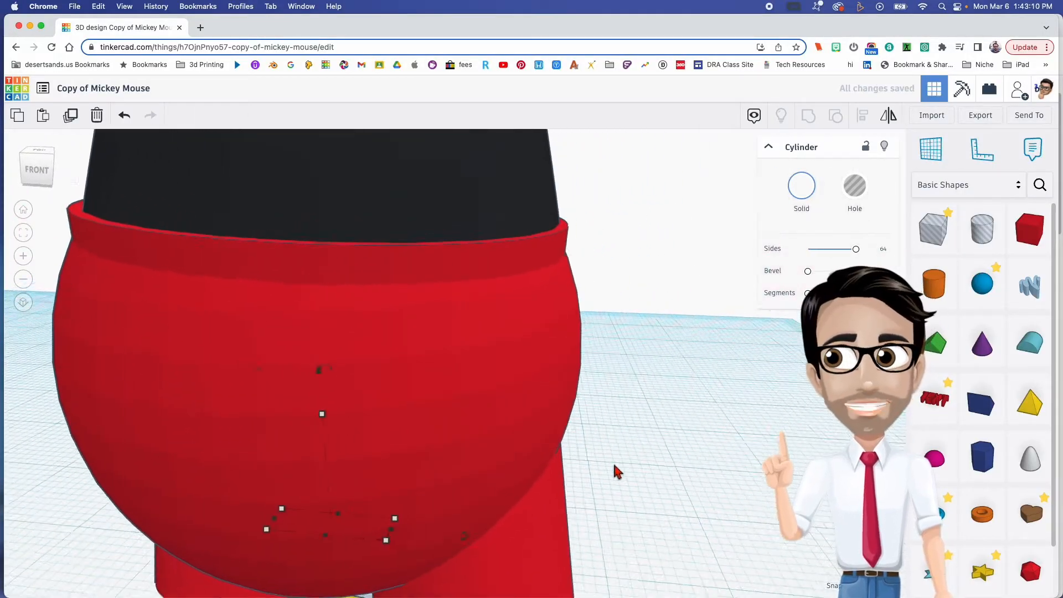
- Nudge the white button forward out of the shorts and raise it by 2.25 mm
key(Down)
key(Down)
key(Down)
key(Down)
key(Down)
key(Down)
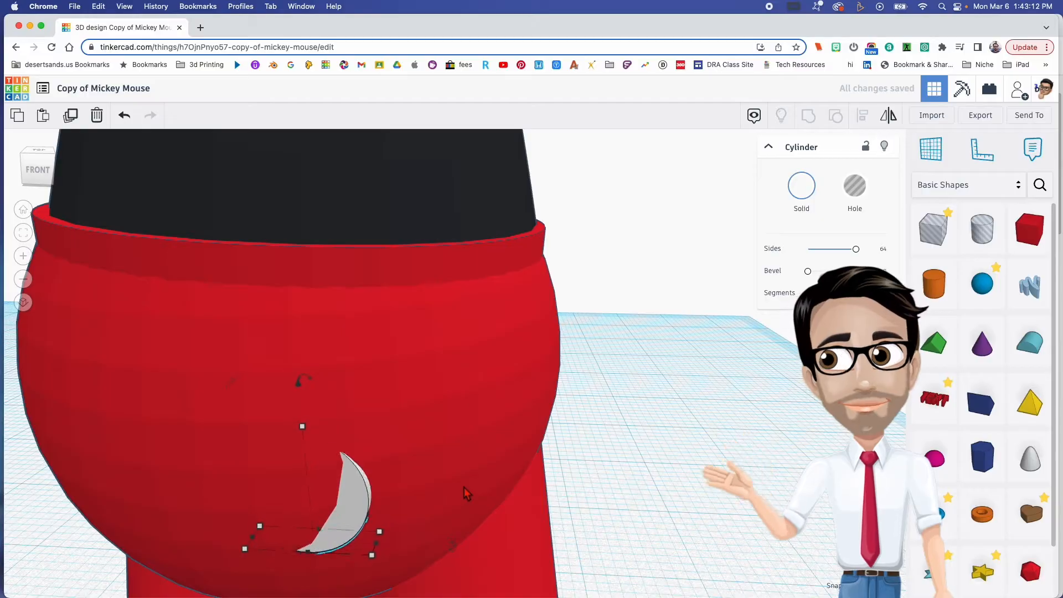
scroll(401, 505, down, 8)
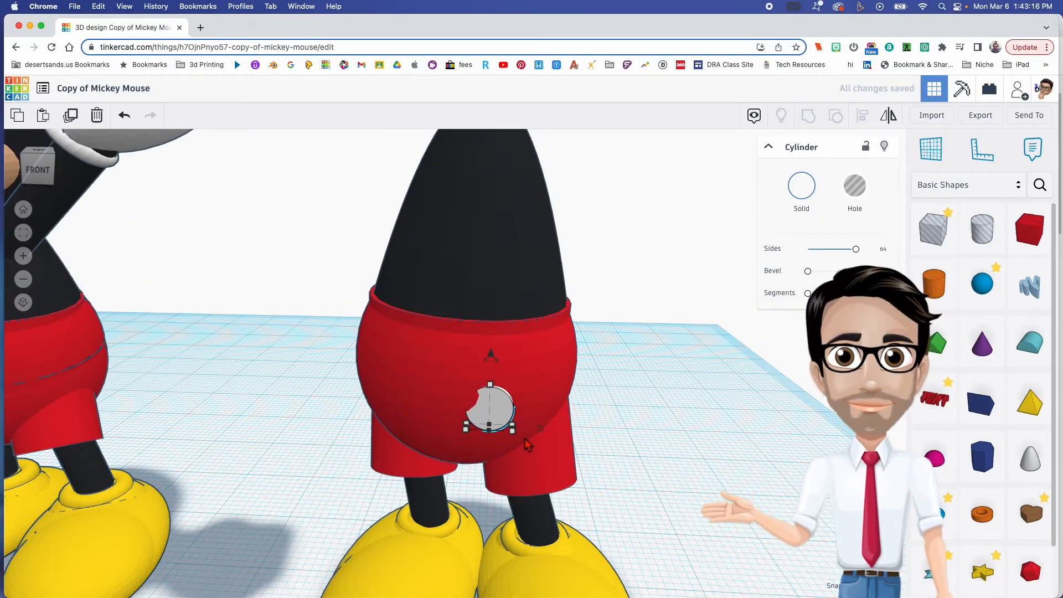
drag(491, 356, 489, 333)
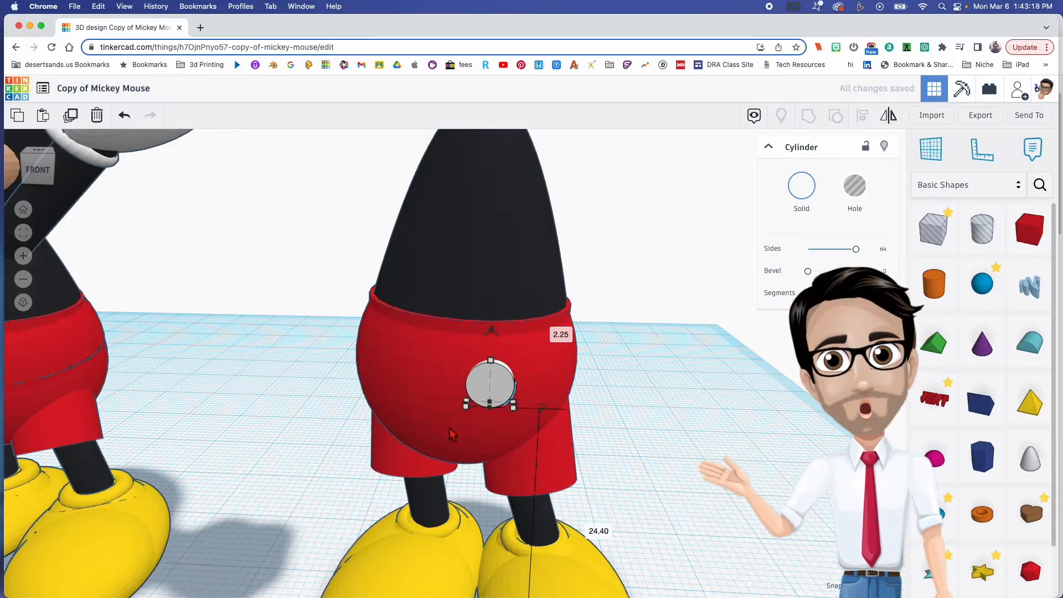
- Resize the white button to an oval 5.50 mm tall, 4.50 mm wide and 1.05 mm deep
scroll(477, 415, down, 3)
drag(477, 387, 476, 376)
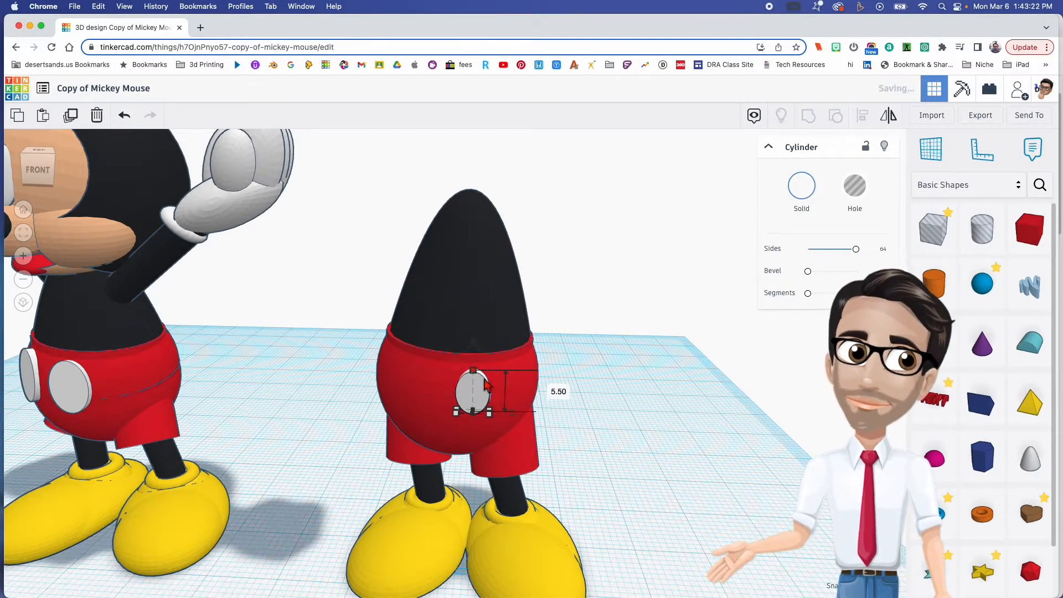
drag(493, 415, 498, 418)
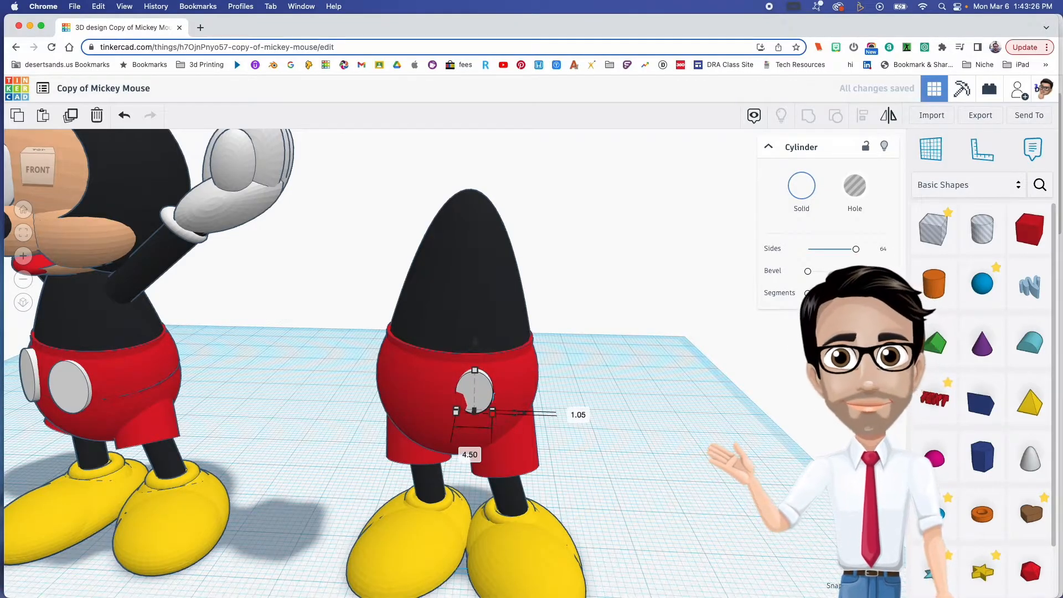
- Turn the white button slightly about its vertical axis so it follows the curved front of the shorts
drag(305, 67, 0, 202)
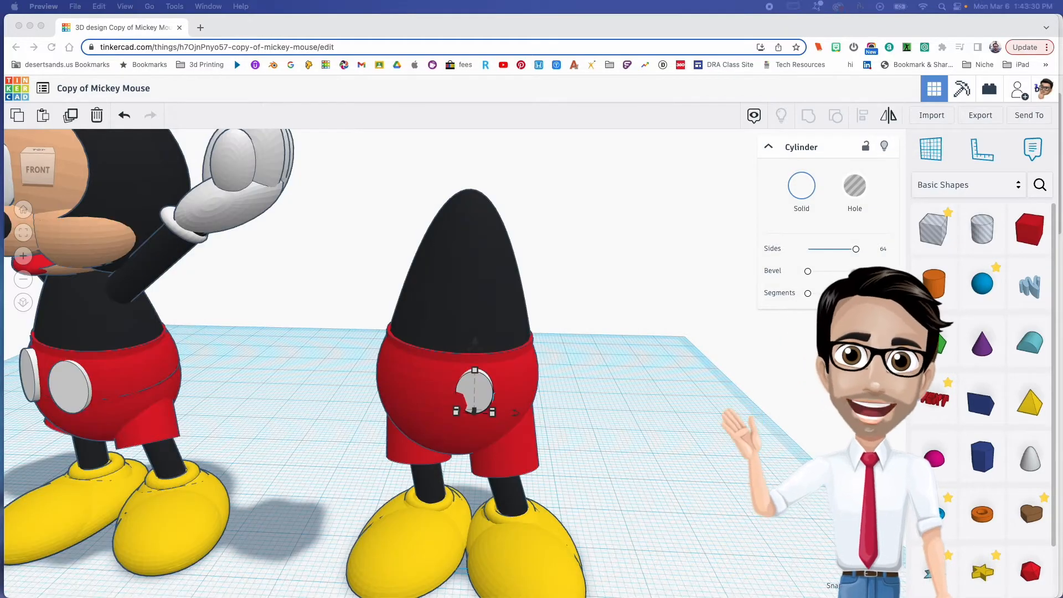
click(520, 418)
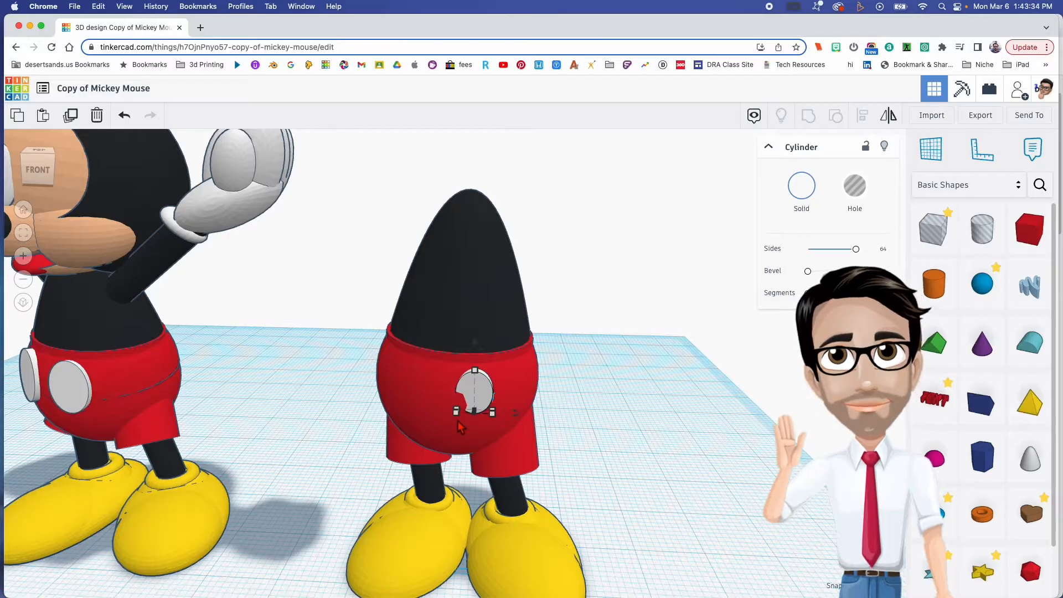
scroll(458, 424, up, 5)
mouse_move(533, 407)
mouse_down()
mouse_move(560, 416)
mouse_move(544, 412)
mouse_up()
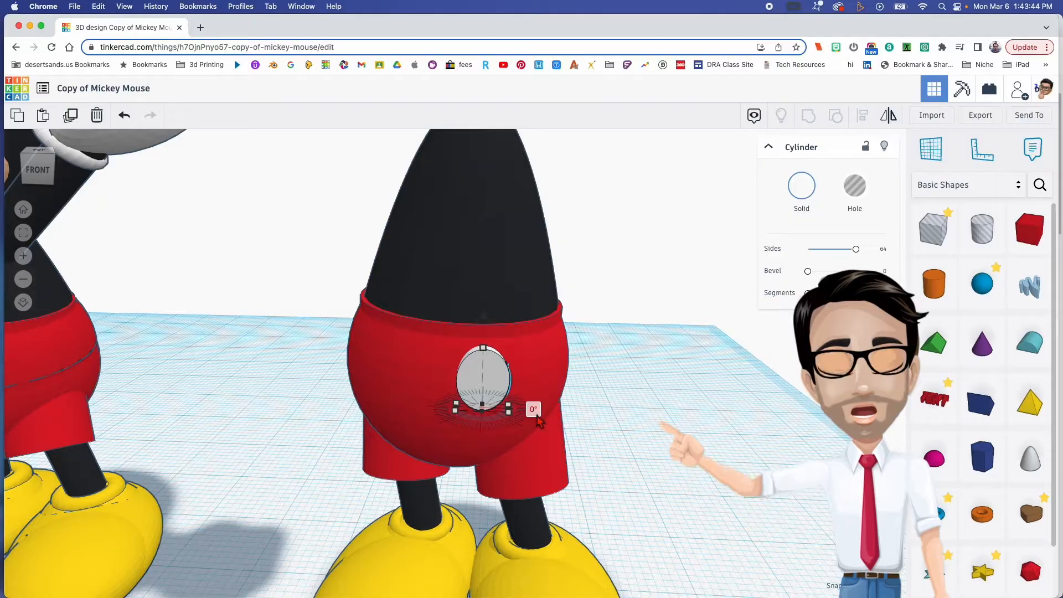
scroll(535, 410, up, 3)
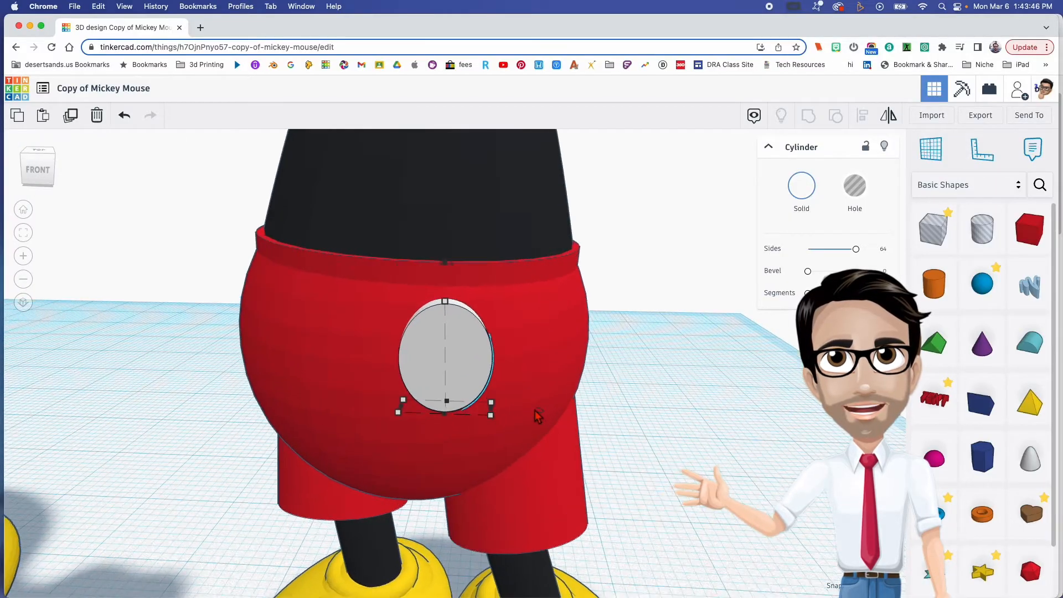
mouse_move(543, 413)
mouse_down()
mouse_move(554, 407)
mouse_move(556, 416)
mouse_up()
right_drag(505, 423, 313, 354)
drag(337, 255, 343, 247)
right_drag(255, 331, 456, 364)
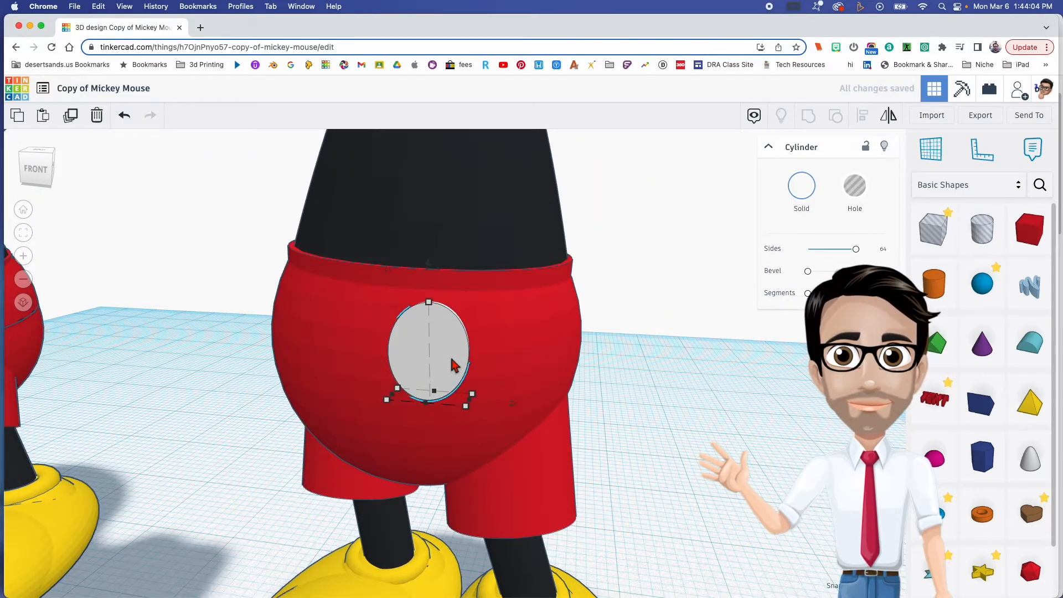
- Place a mirrored duplicate of the white button beside the first one on the front of the shorts
alt+drag(452, 363, 353, 367)
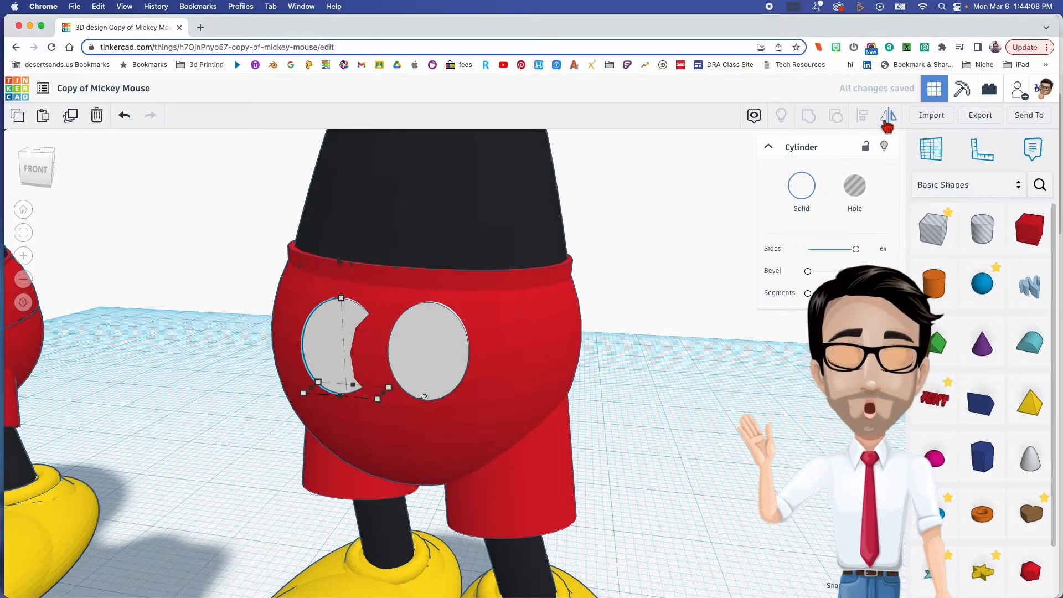
drag(332, 408, 334, 411)
right_drag(338, 411, 396, 406)
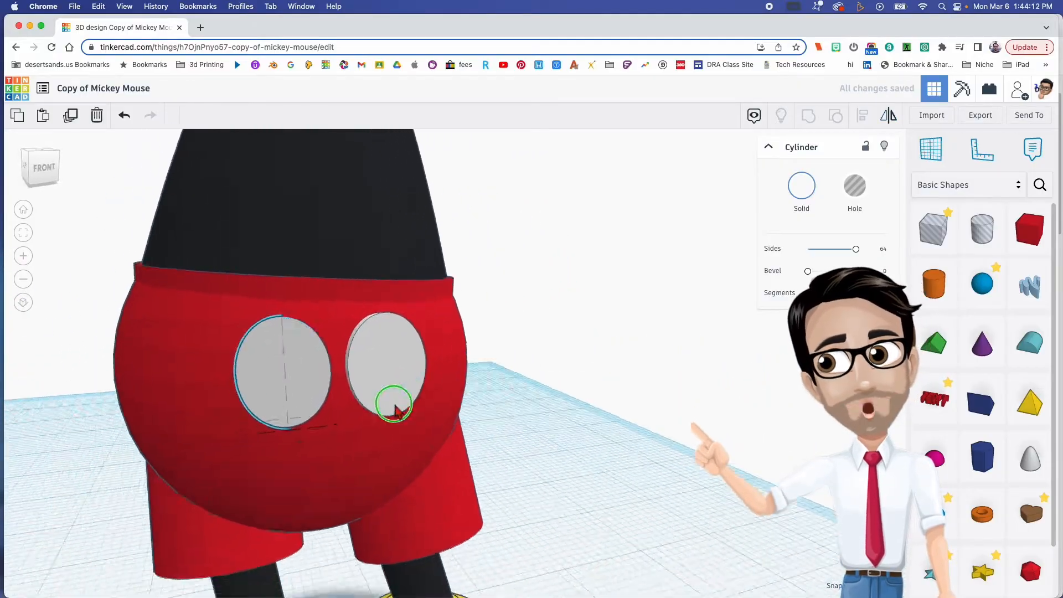
scroll(395, 410, down, 6)
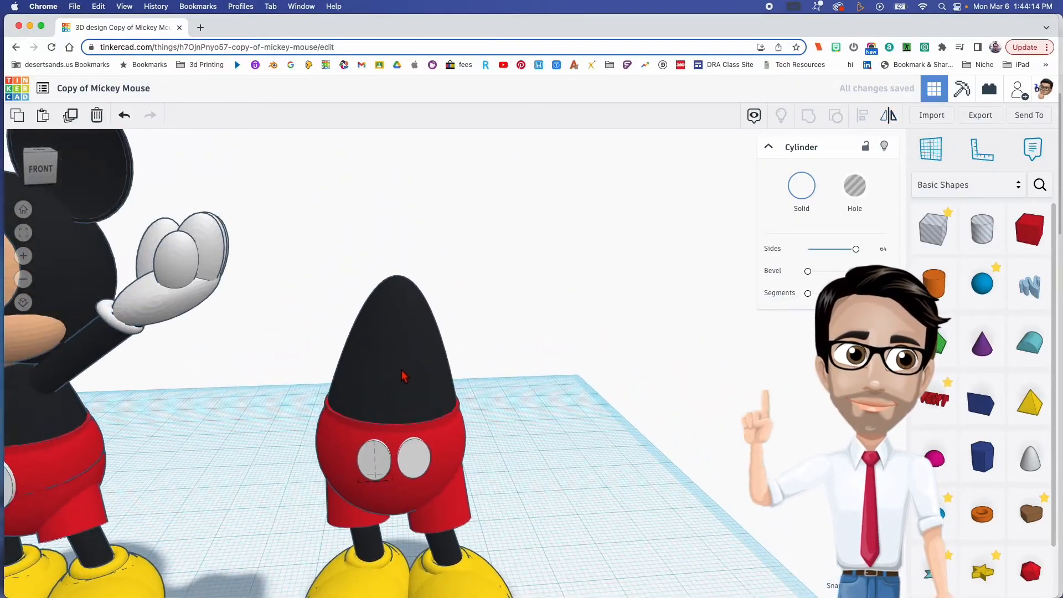
scroll(409, 383, down, 6)
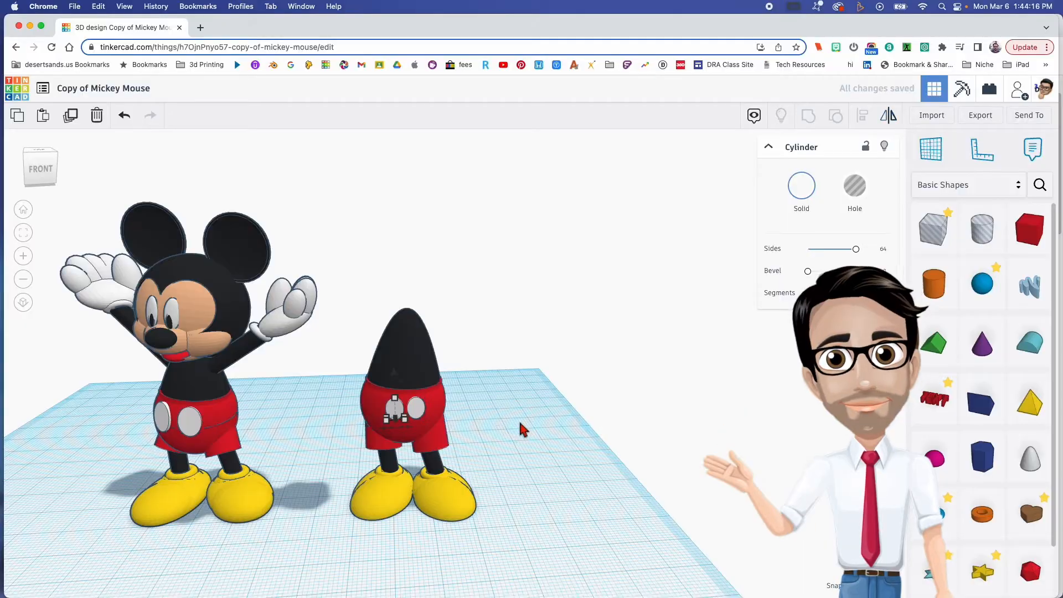
click(518, 441)
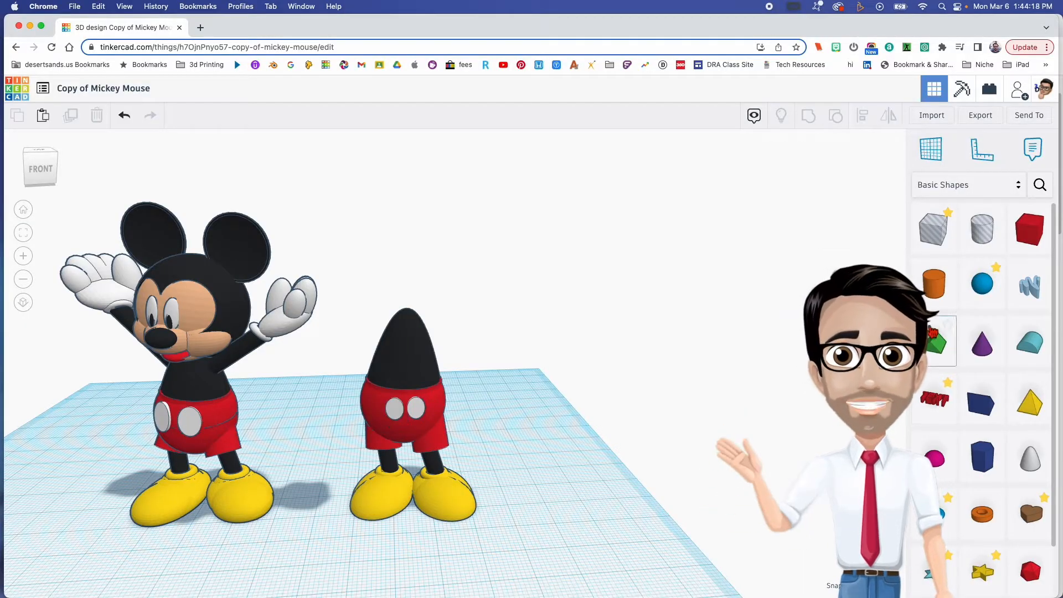
- Copy the black leg cylinder to the open workplane beside the figure as a tall upright arm
drag(935, 284, 536, 509)
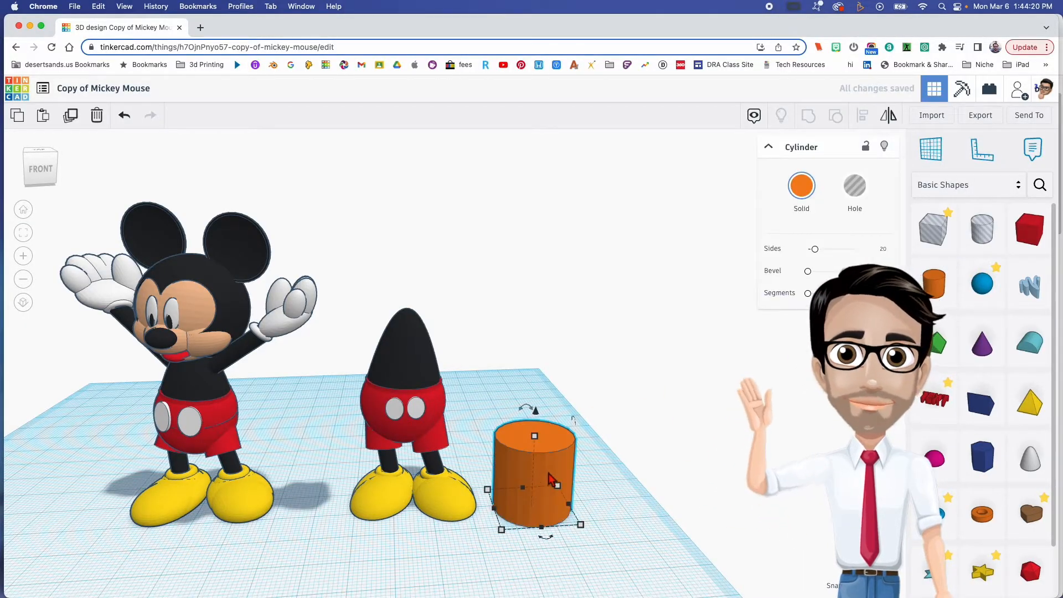
key(Delete)
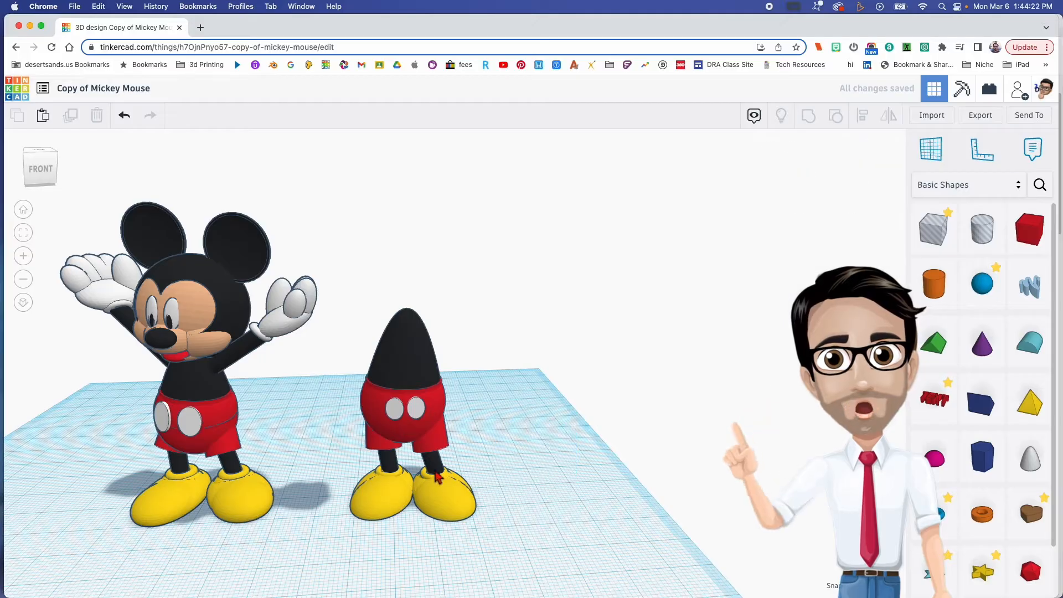
click(437, 475)
drag(380, 464, 538, 457)
drag(537, 414, 515, 397)
click(519, 266)
click(546, 295)
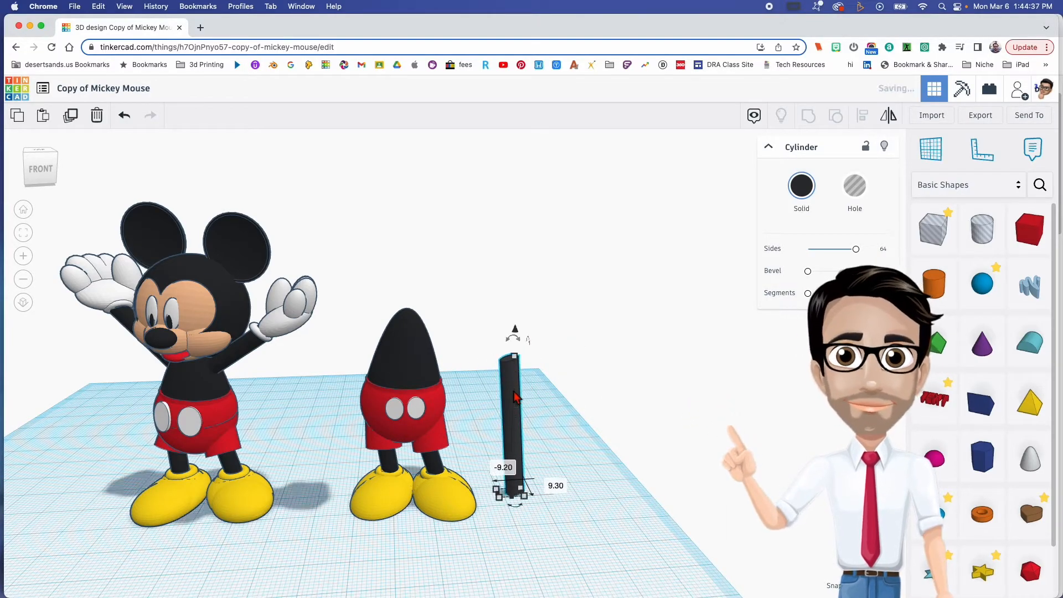
- Search the shape library for "hand" and place the white cartoon hand beside the black arm
click(1041, 186)
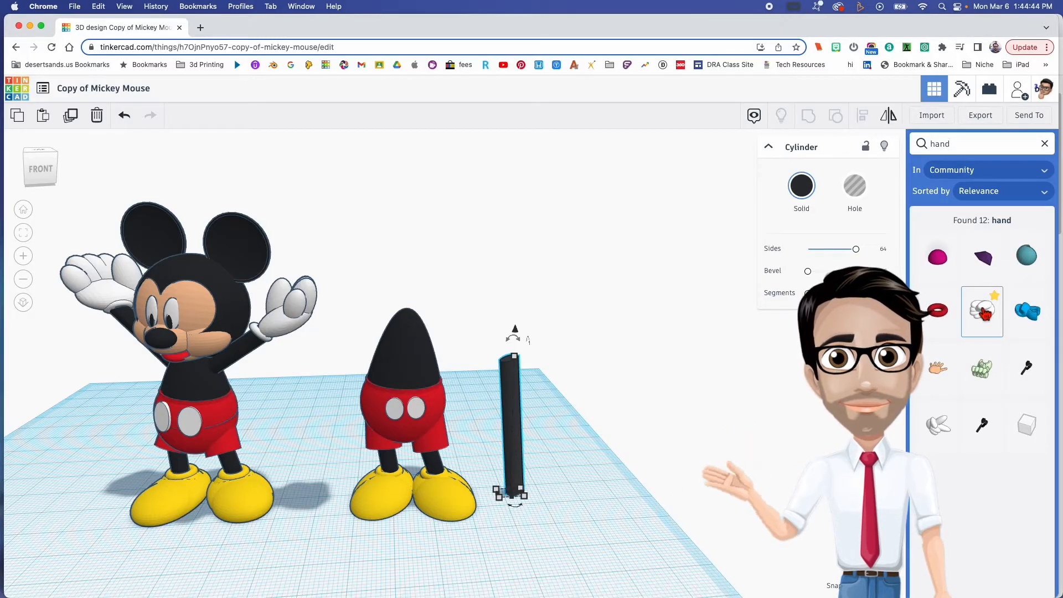
click(985, 314)
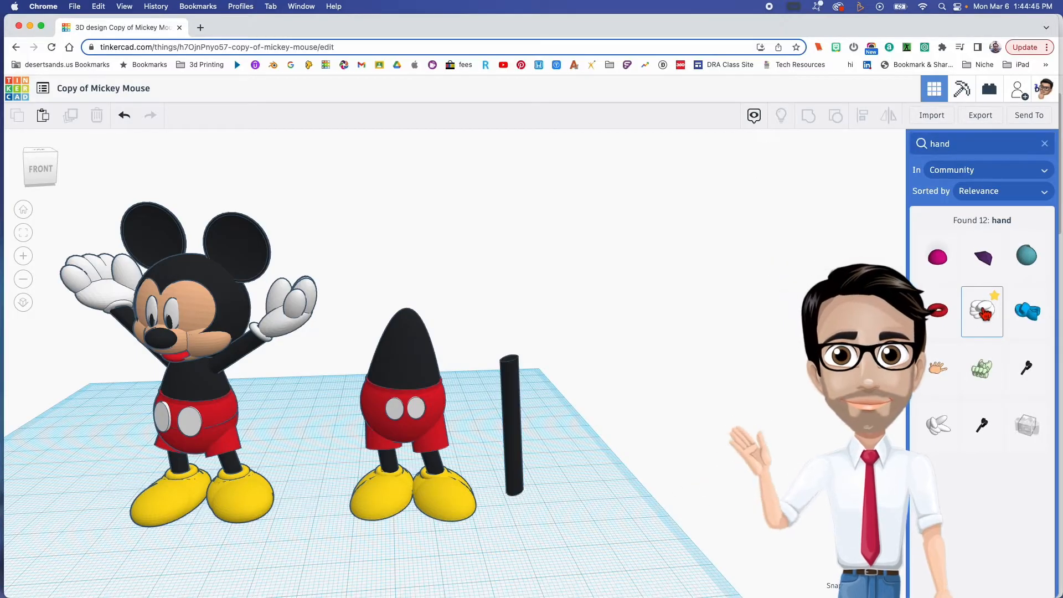
click(547, 504)
- Rotate the hand by -90°, turn it about its vertical axis, and tilt it by -17°
drag(538, 424, 583, 458)
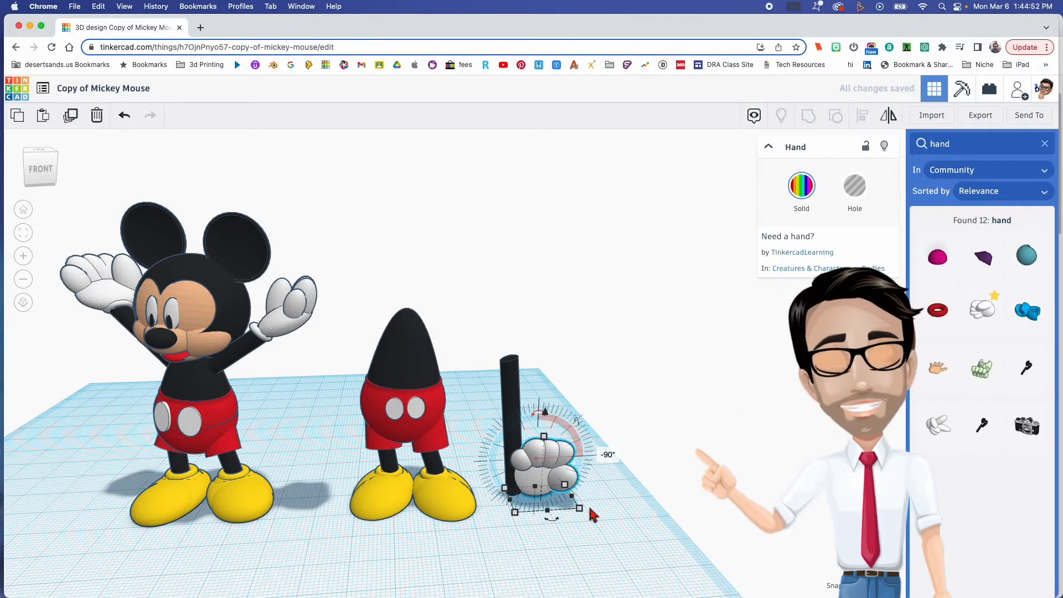
drag(554, 520, 512, 507)
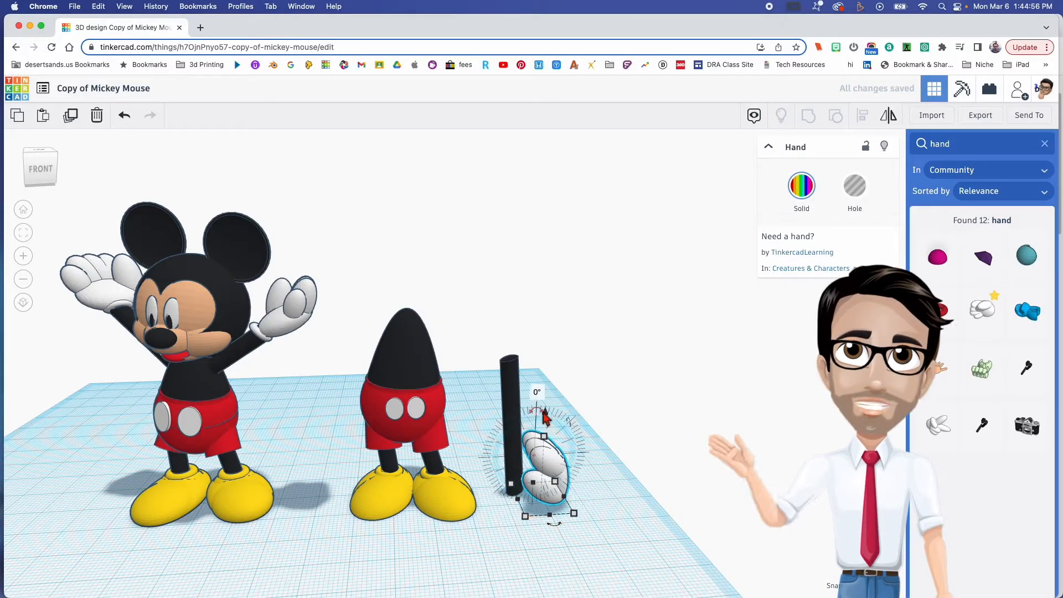
drag(540, 407, 556, 406)
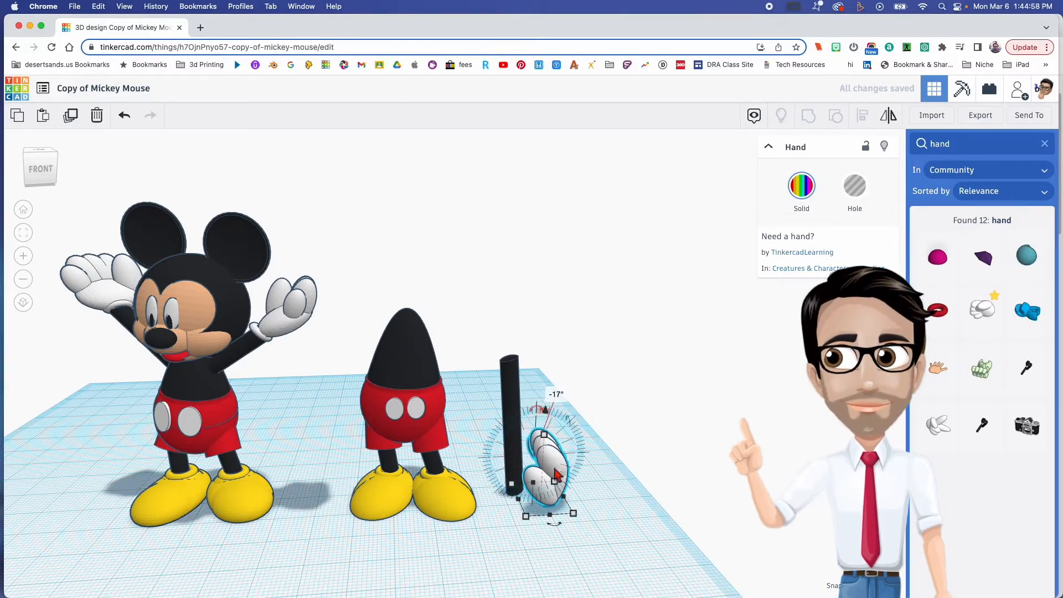
- Raise the hand and seat it on the upper end of the black arm
drag(554, 461, 524, 450)
drag(516, 408, 501, 283)
drag(528, 360, 512, 361)
right_drag(512, 361, 261, 387)
right_drag(569, 402, 542, 409)
drag(531, 368, 535, 365)
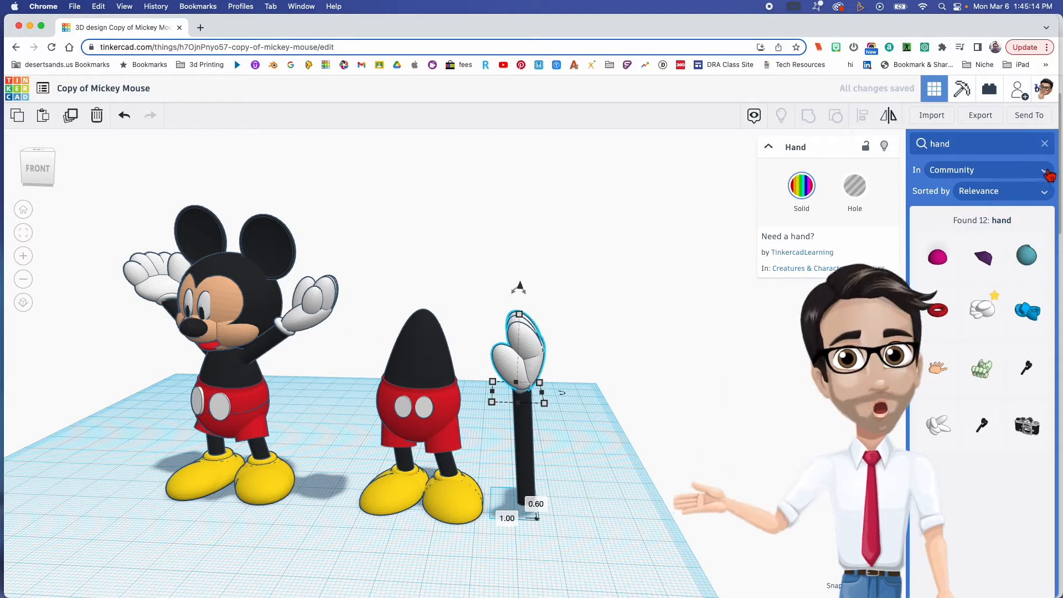
- Add a torus at the base of the arm, with maximum tube thickness and a white colour
click(1045, 144)
drag(946, 531, 525, 495)
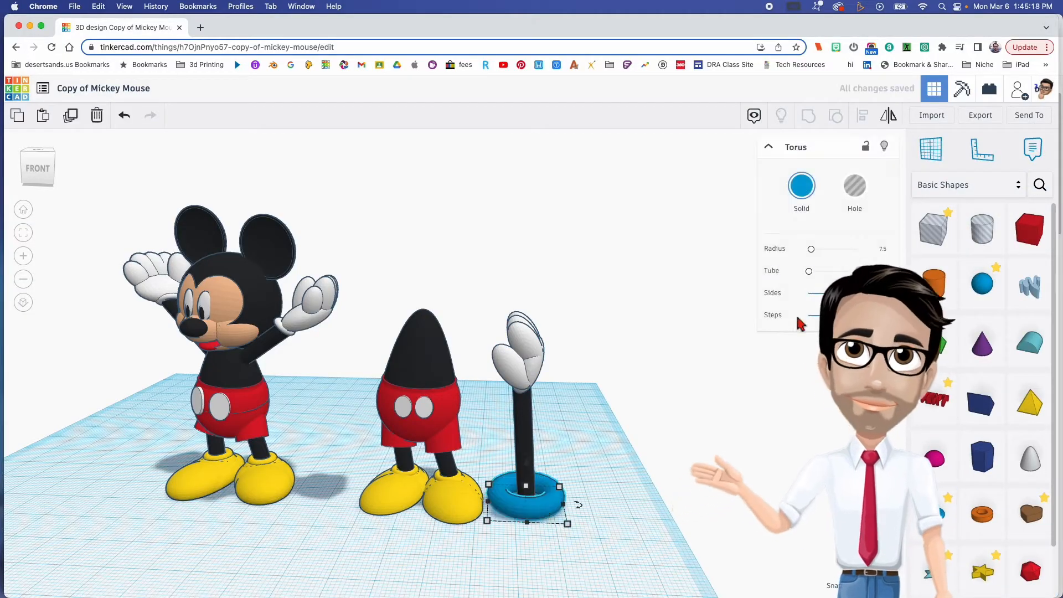
drag(810, 272, 833, 271)
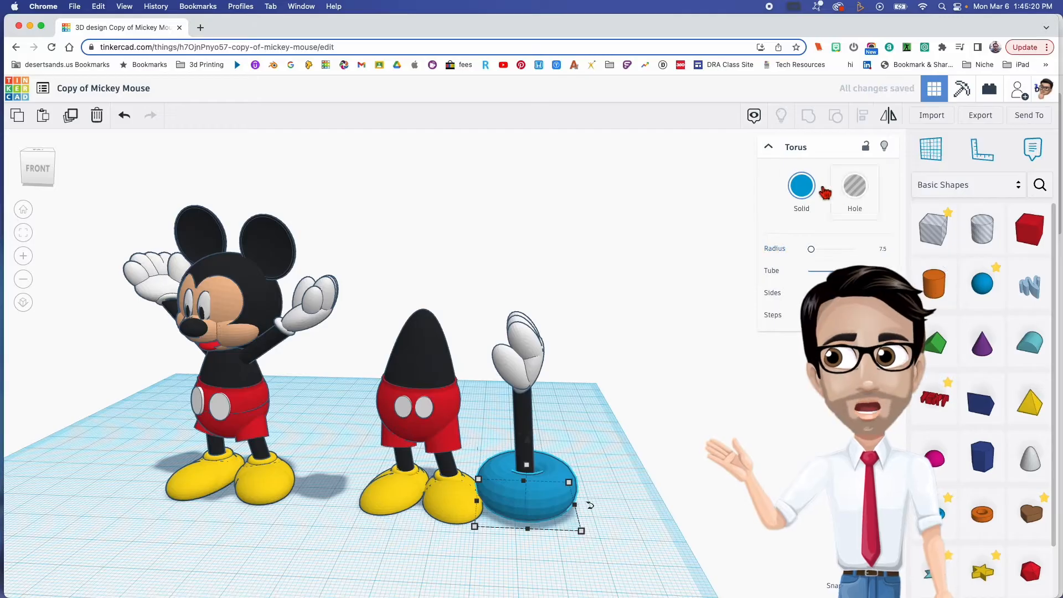
click(803, 189)
click(990, 268)
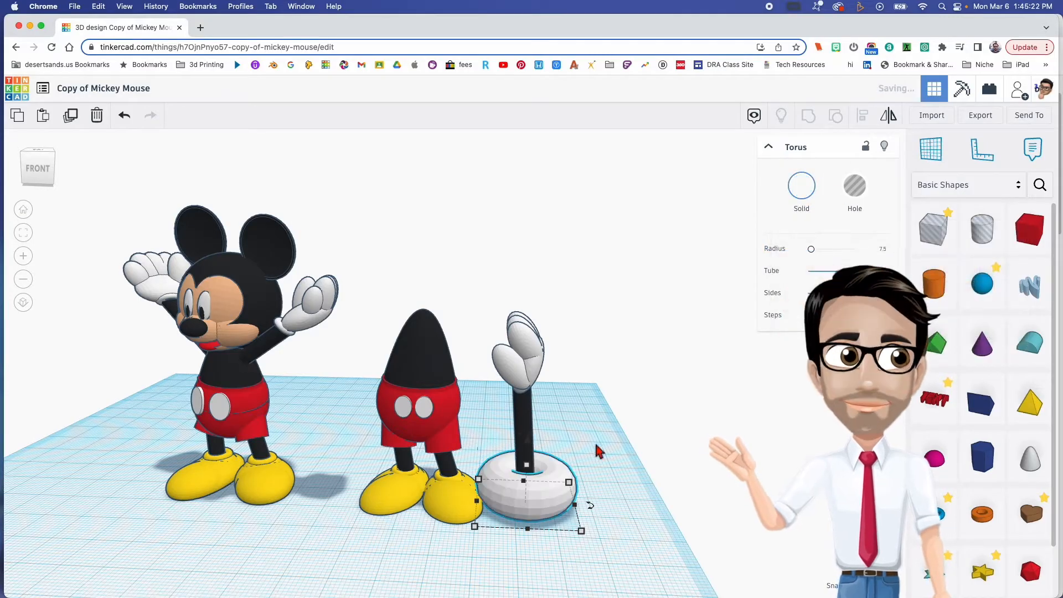
- Shrink the white torus to a cuff about 7.80 mm wide and raise it 30.00 mm to the wrist
shift+drag(531, 471, 531, 497)
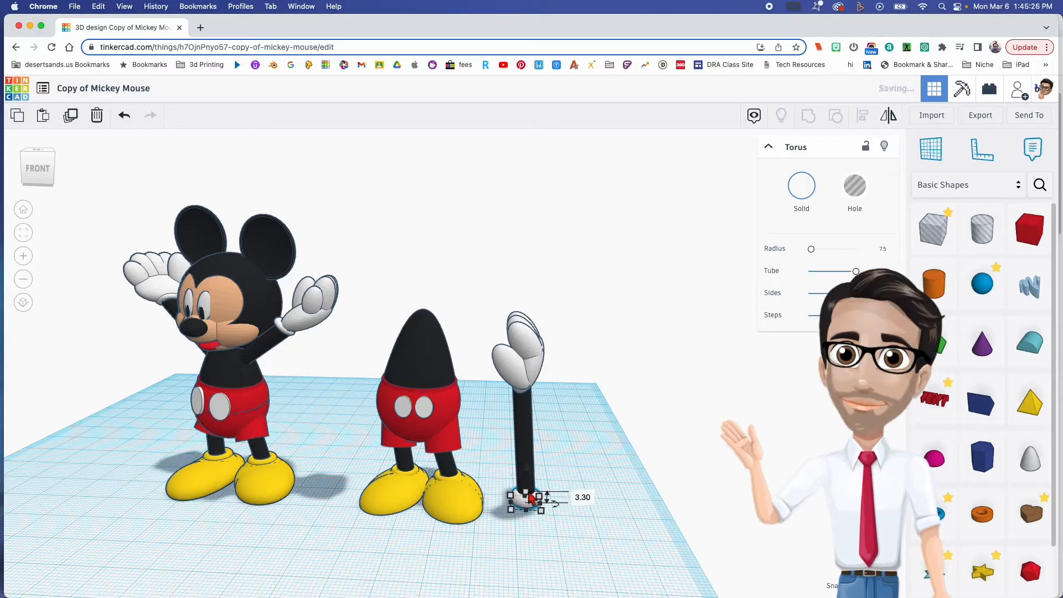
drag(530, 472, 529, 366)
scroll(525, 419, up, 5)
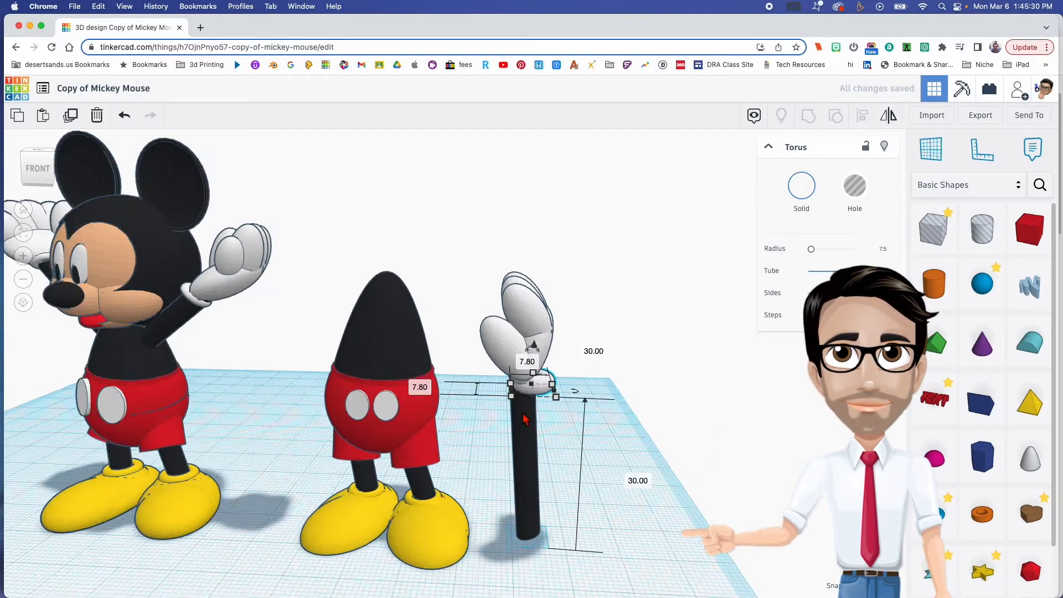
- Centre the white cuff around the wrist and align the hand with the cuff and arm
drag(618, 297, 572, 271)
right_drag(573, 270, 515, 379)
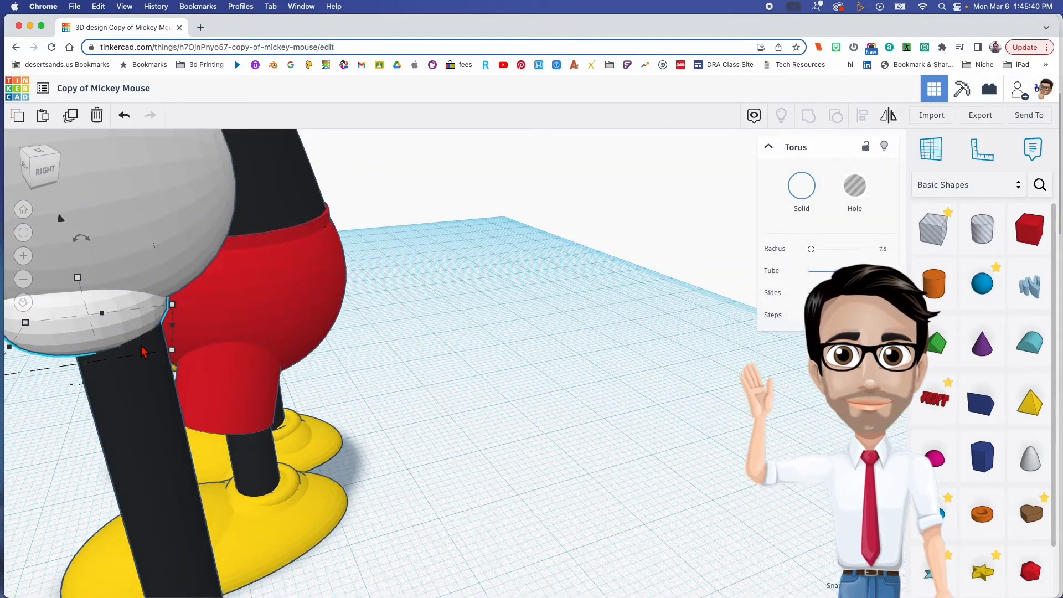
middle_drag(142, 348, 430, 450)
scroll(443, 455, down, 5)
right_drag(487, 470, 451, 477)
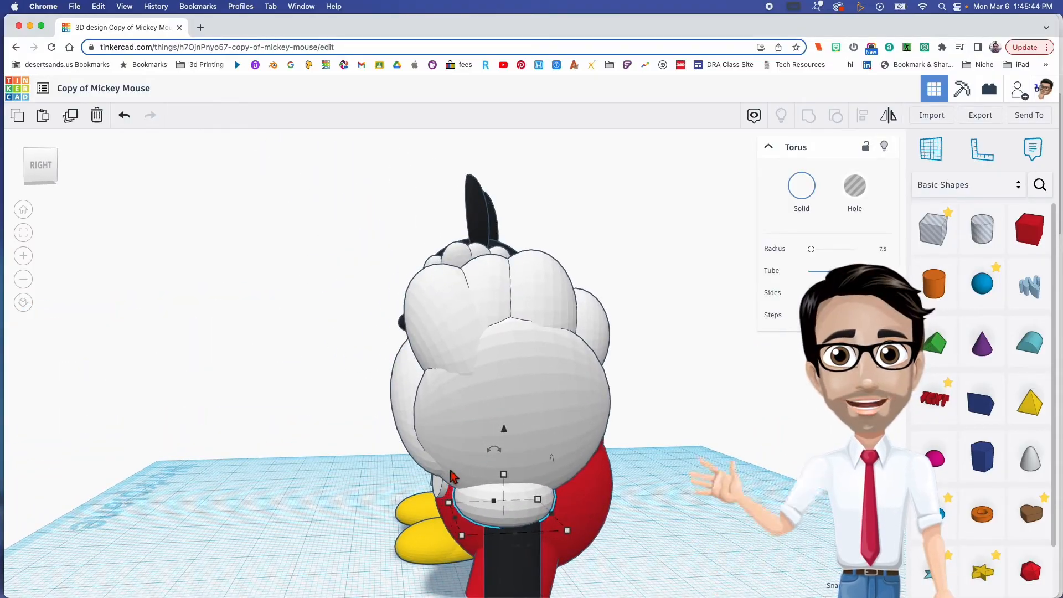
right_drag(461, 517, 593, 548)
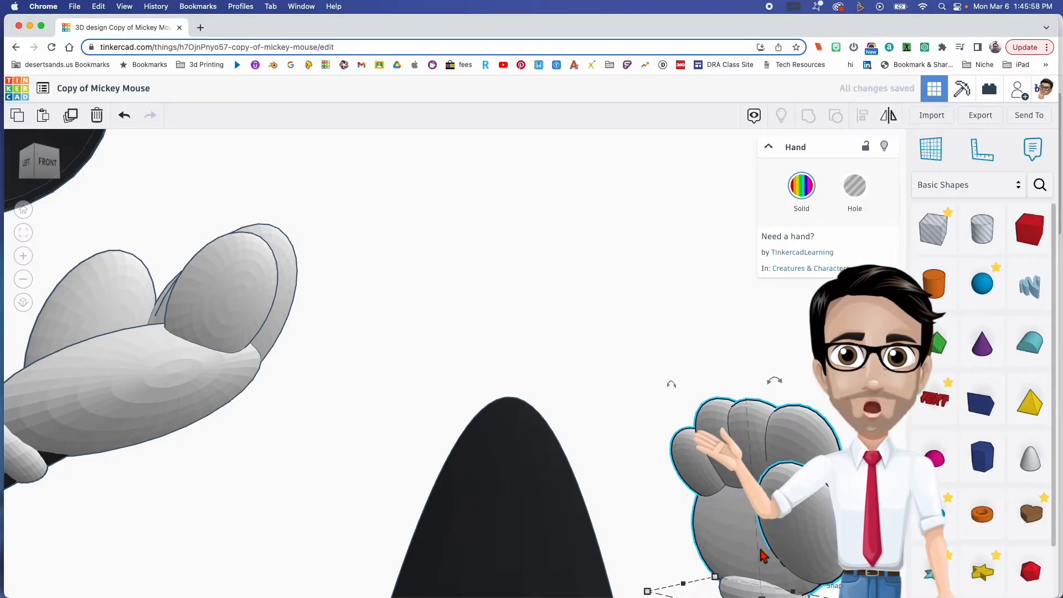
middle_drag(764, 556, 596, 437)
scroll(642, 547, down, 5)
scroll(631, 541, up, 2)
middle_drag(620, 532, 328, 312)
right_drag(623, 503, 548, 527)
- Group the hand, white cuff and black arm into a single multicolour shape
drag(453, 299, 557, 443)
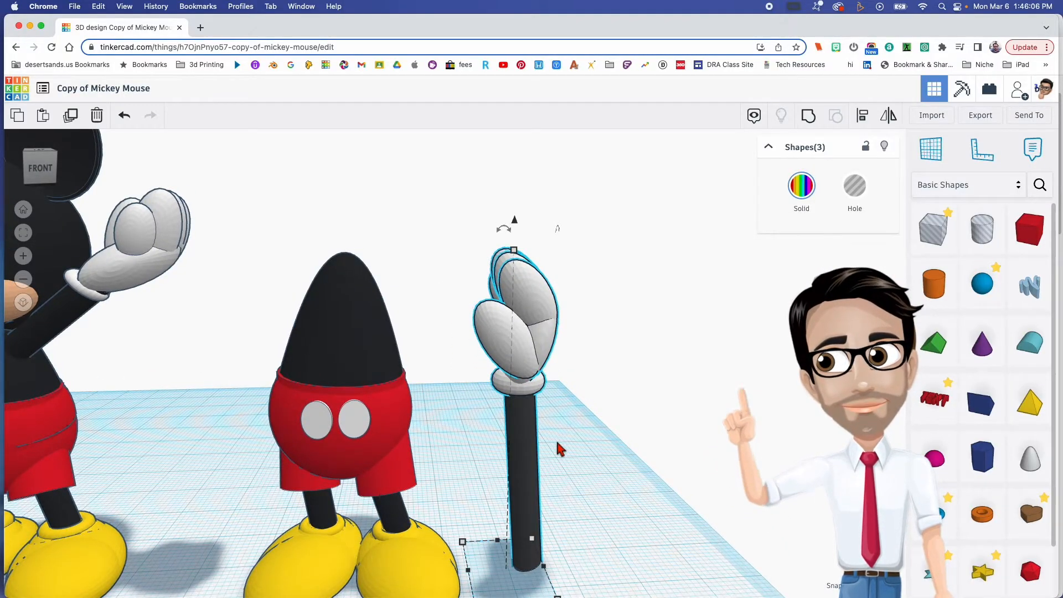
key(super+g)
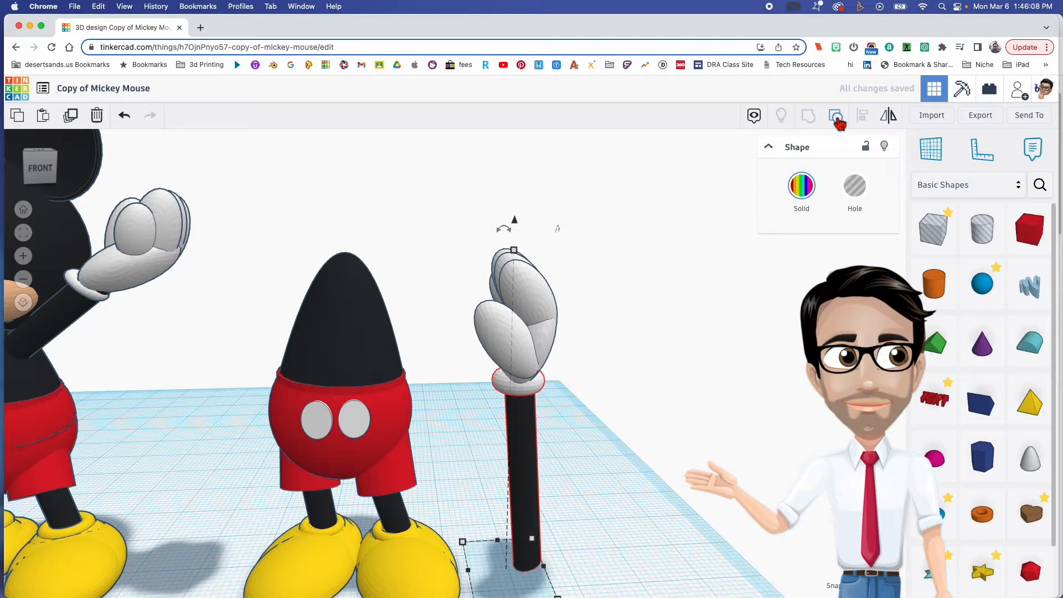
click(609, 390)
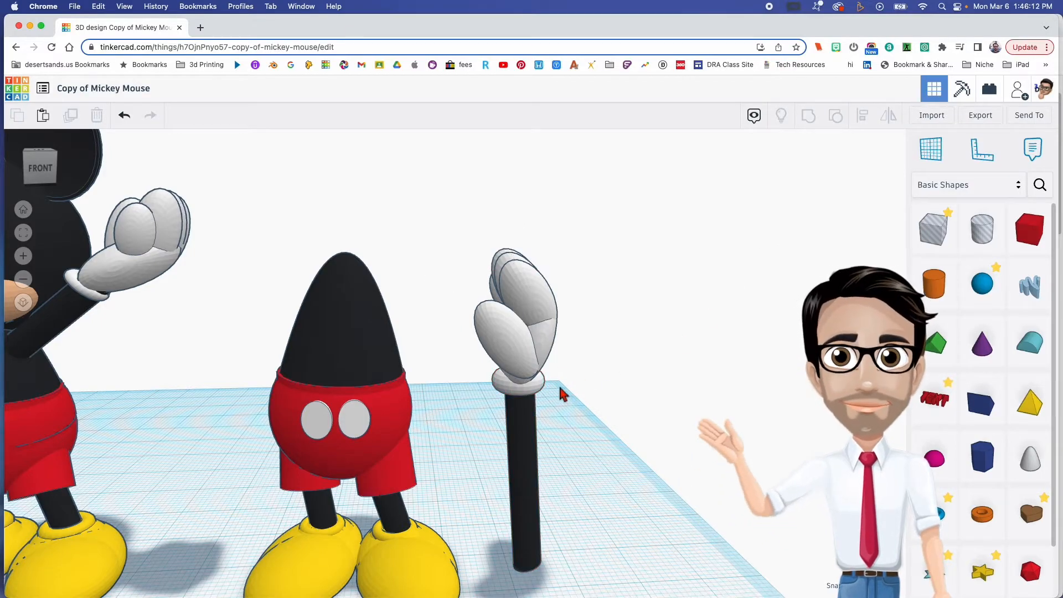
- Raise the grouped arm 14.10 mm above the workplane
click(541, 364)
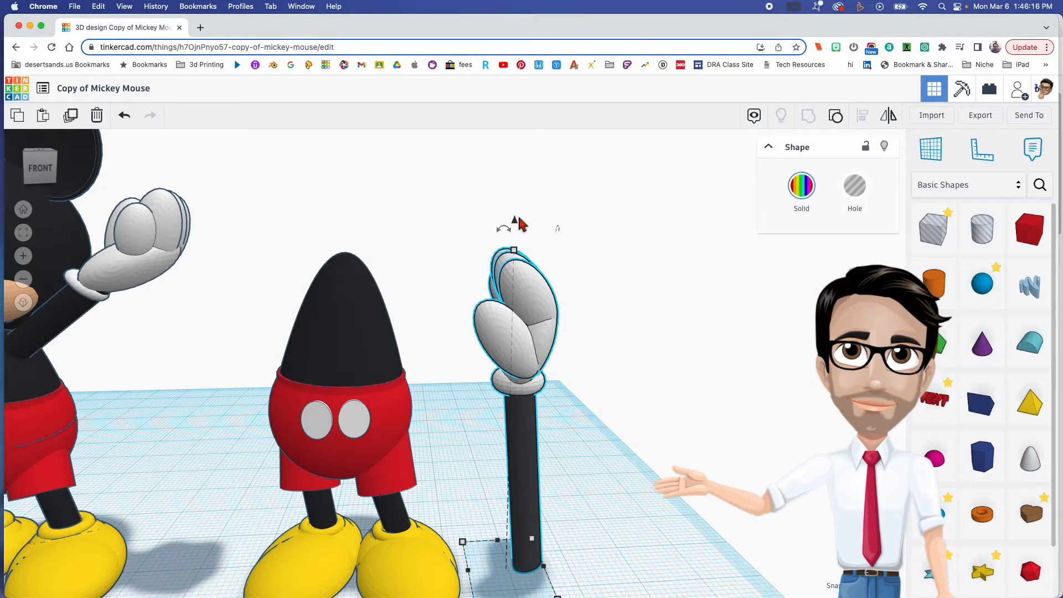
drag(525, 432, 515, 367)
key(ctrl+z)
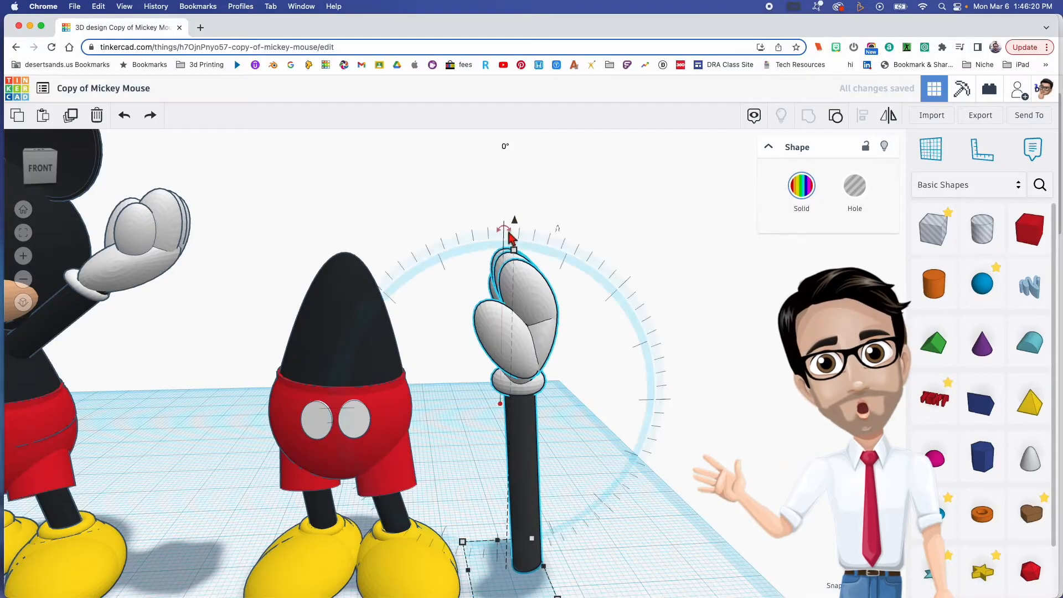
drag(512, 224, 516, 119)
scroll(564, 272, down, 3)
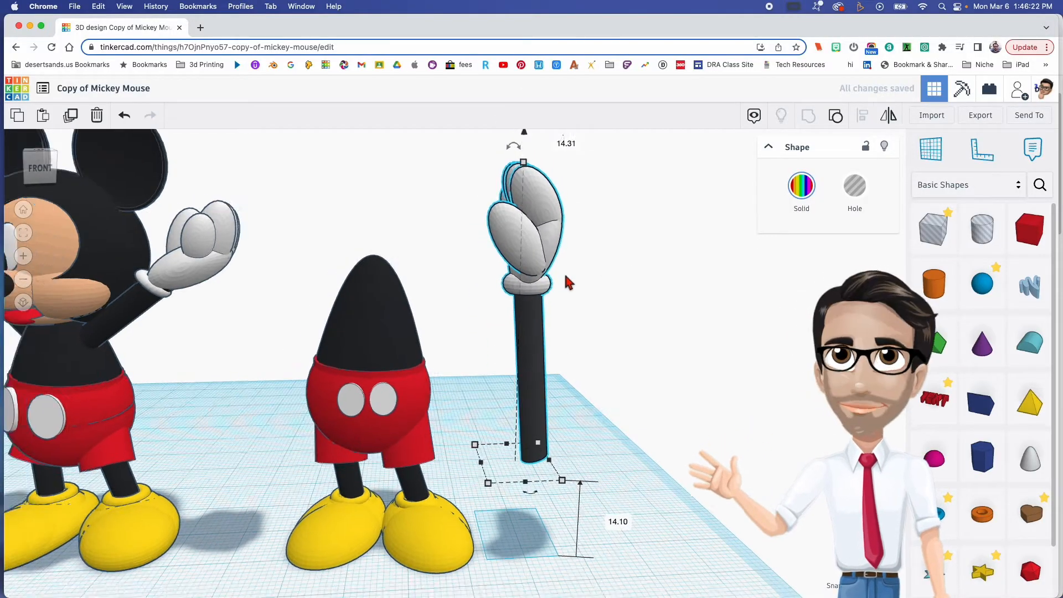
middle_drag(569, 273, 541, 361)
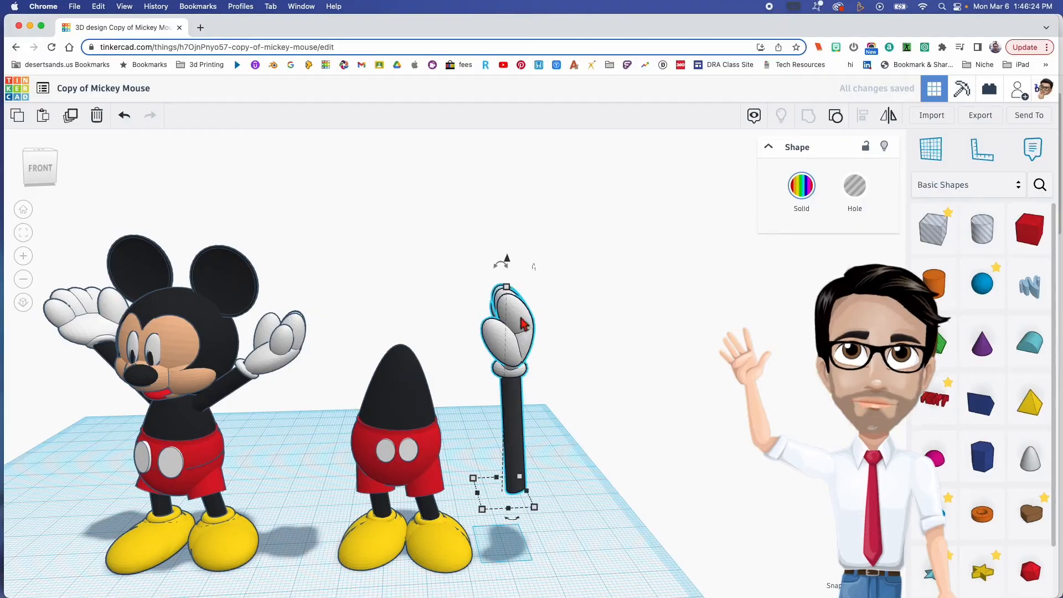
- Tilt the grouped arm outward and attach its lower end to the torso's shoulder, with the hand raised
drag(498, 261, 587, 296)
drag(542, 397, 487, 382)
drag(444, 286, 441, 237)
right_drag(441, 237, 467, 270)
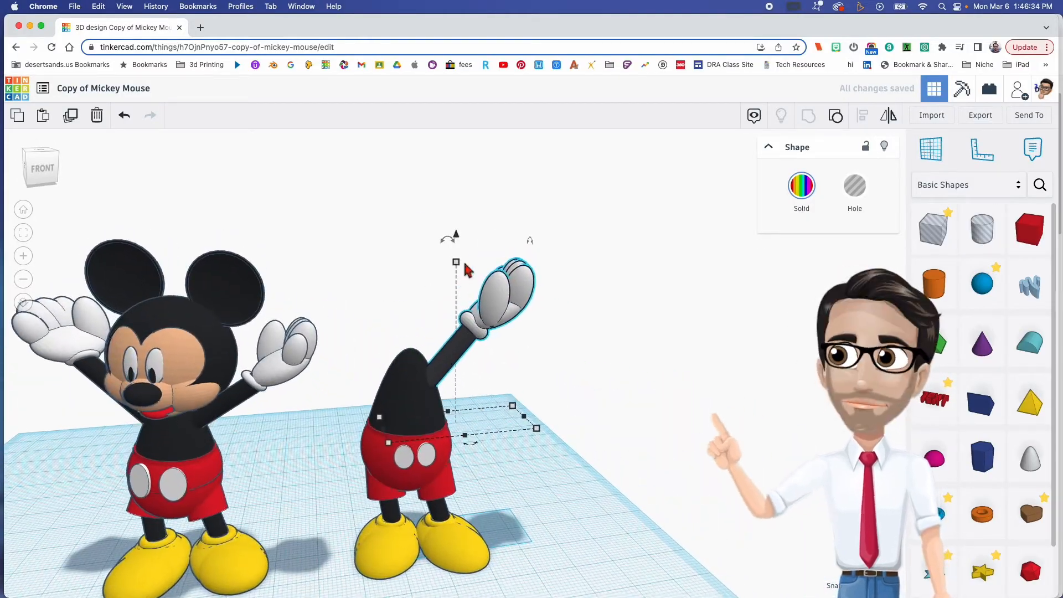
- Lower the raised arm to 29.00 mm above the workplane and nudge it outward from the torso's shoulder
drag(459, 240, 464, 250)
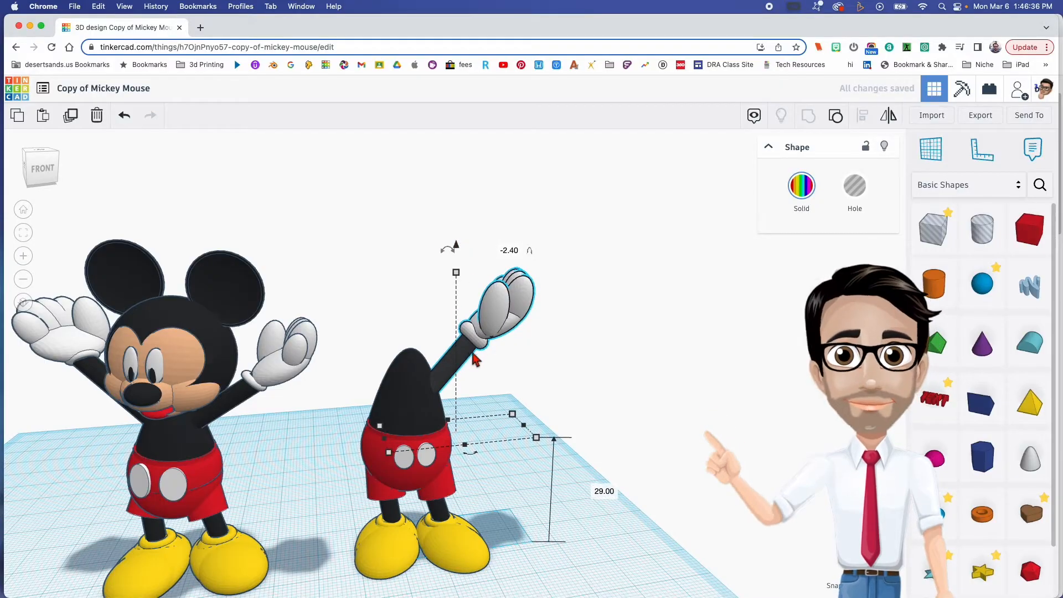
key(Right)
key(Right)
key(Right)
key(Right)
key(Right)
key(Right)
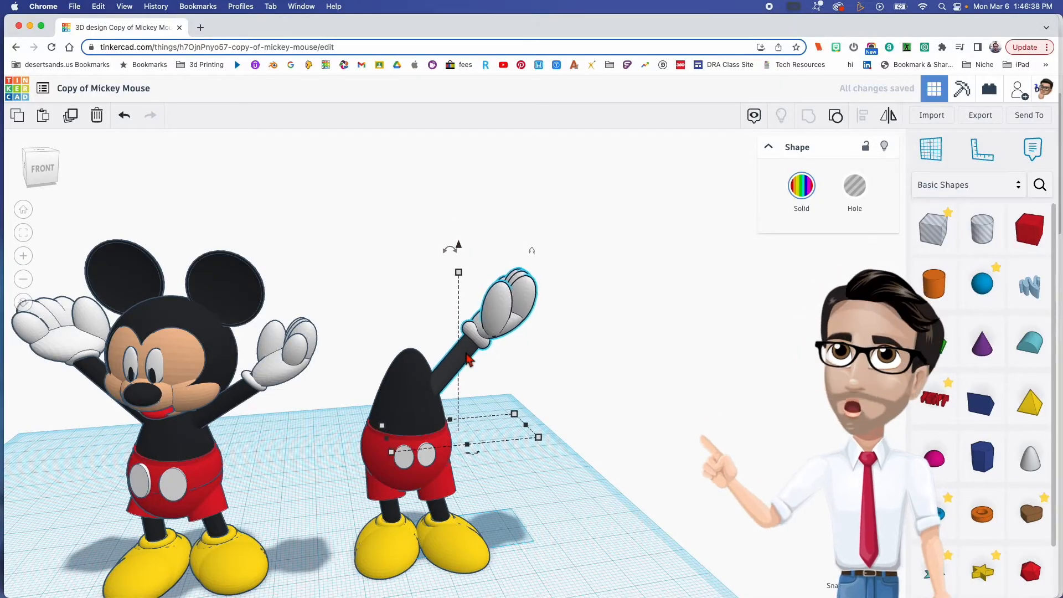
key(Right)
key(Right)
key(Right)
key(Right)
key(Right)
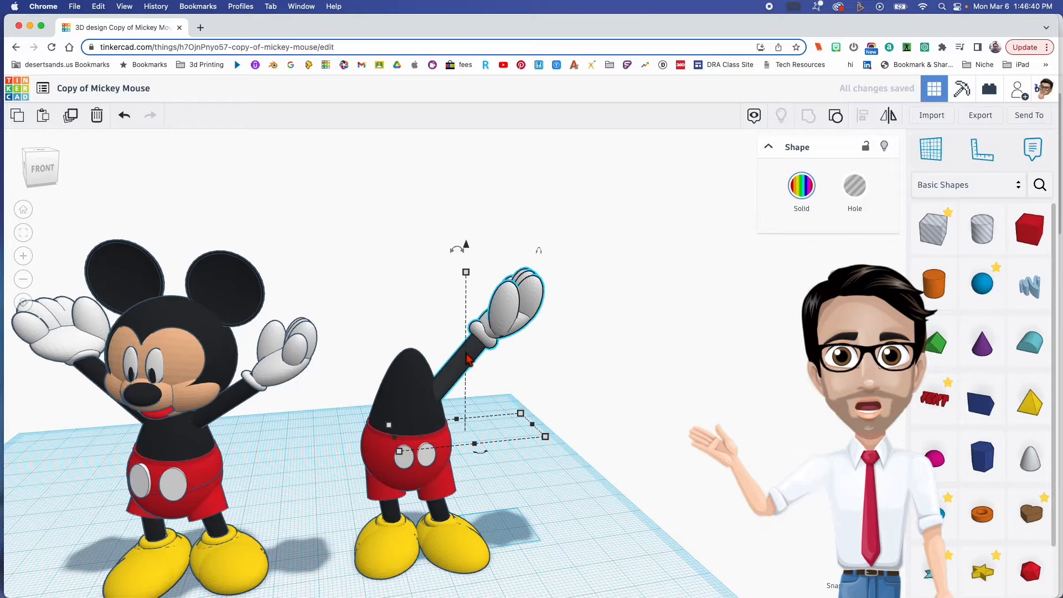
- Mirror the raised arm front to back so its thumb faces the figure's front
mouse_move(529, 409)
right_down()
mouse_move(444, 388)
mouse_move(529, 410)
right_up()
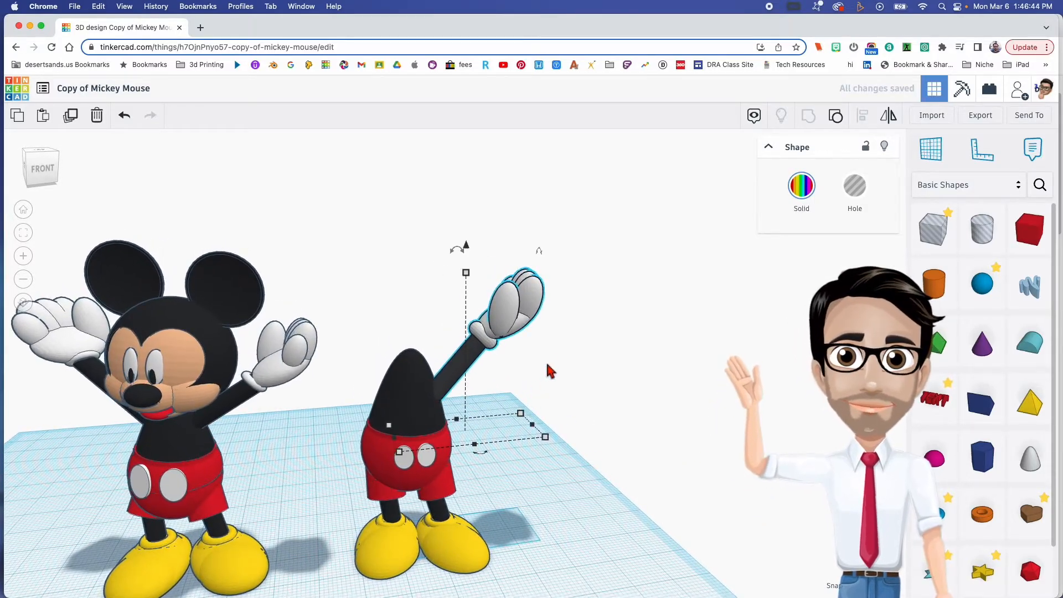
right_drag(546, 363, 489, 360)
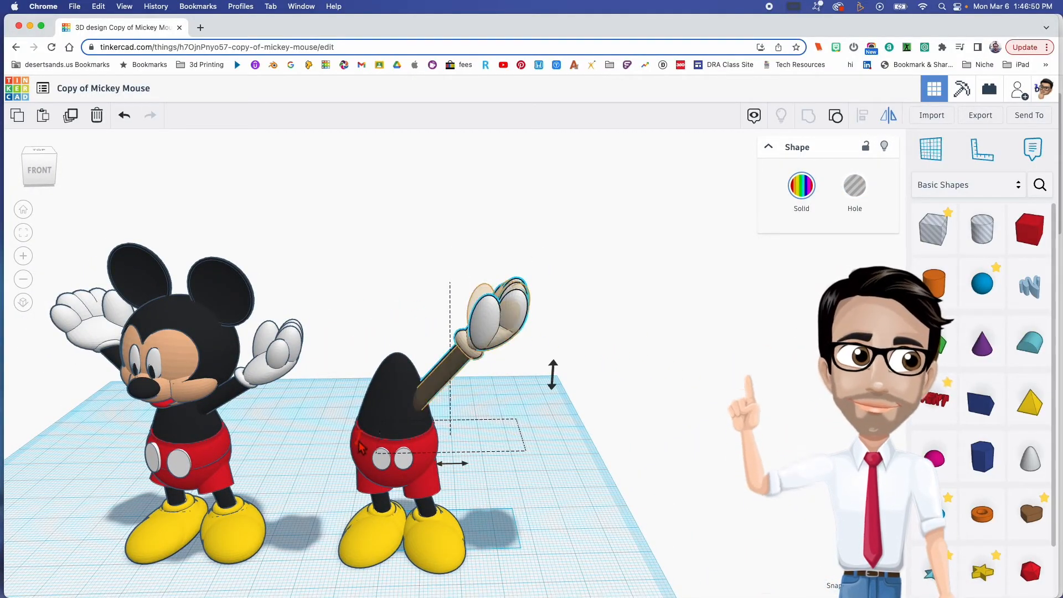
click(509, 391)
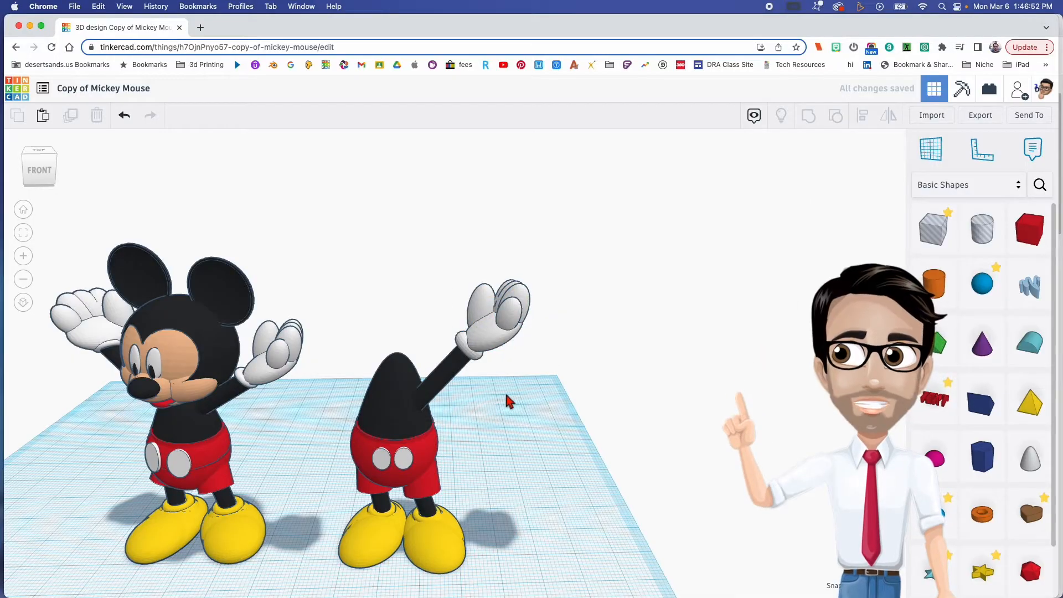
- Nudge the arm slightly toward the figure's front and raise it to 31.00 mm above the workplane
click(446, 378)
right_drag(446, 378, 347, 435)
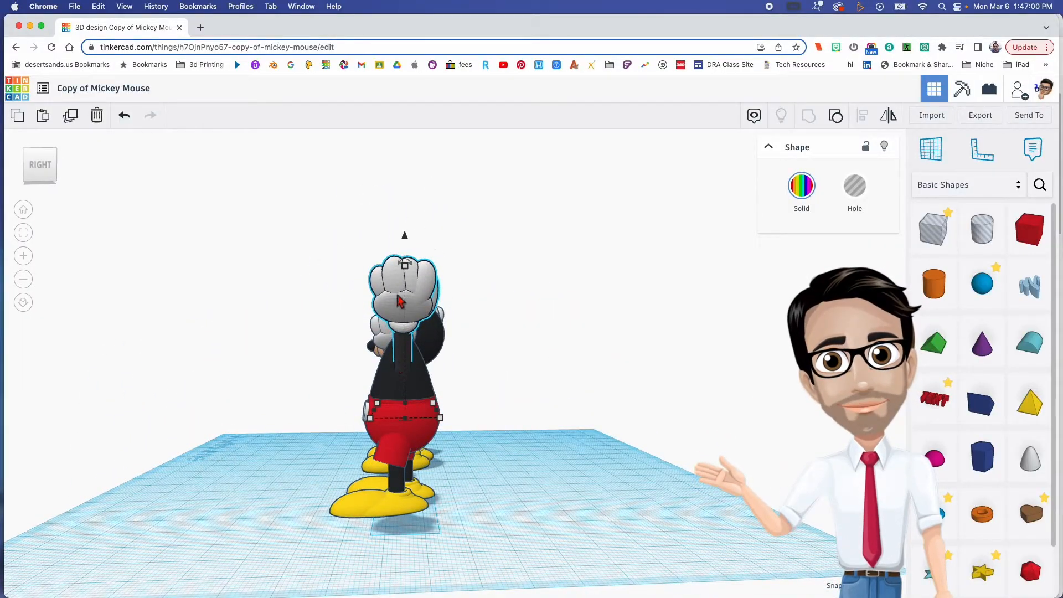
key(Left)
key(Left)
key(Left)
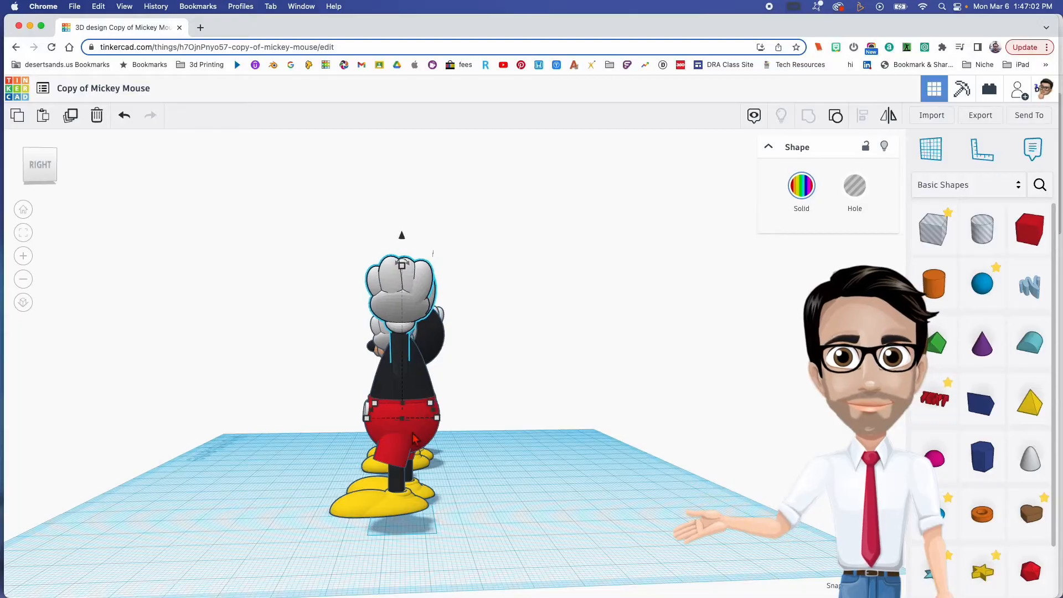
right_drag(403, 432, 592, 430)
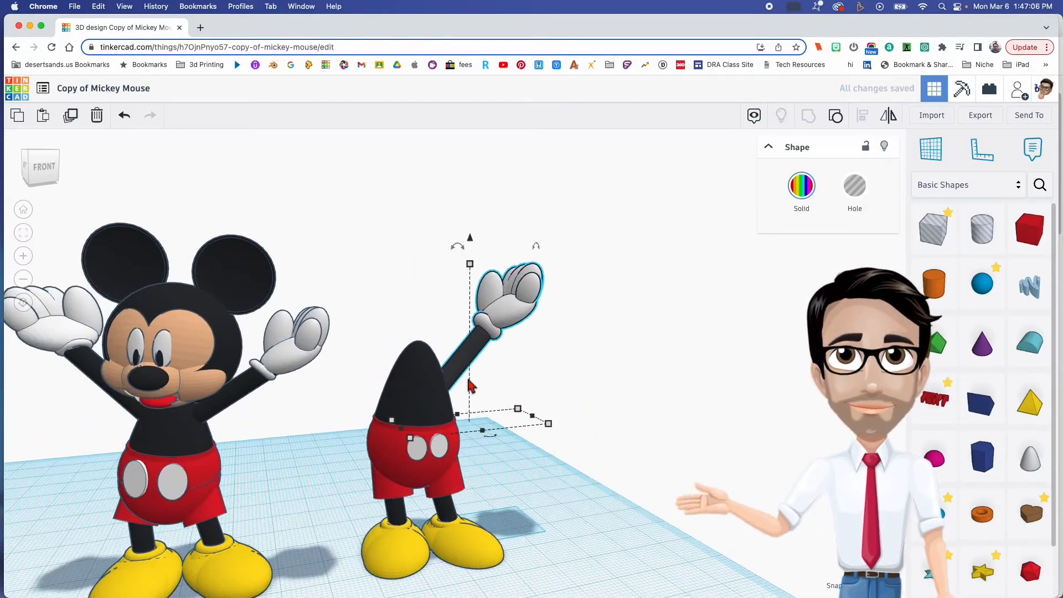
drag(470, 240, 470, 230)
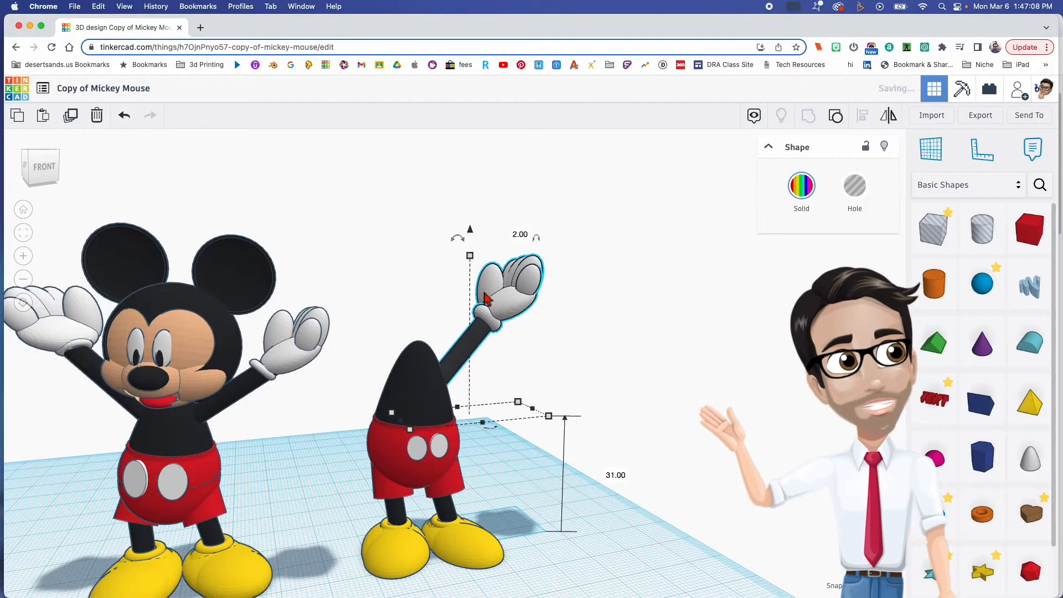
right_drag(550, 364, 541, 368)
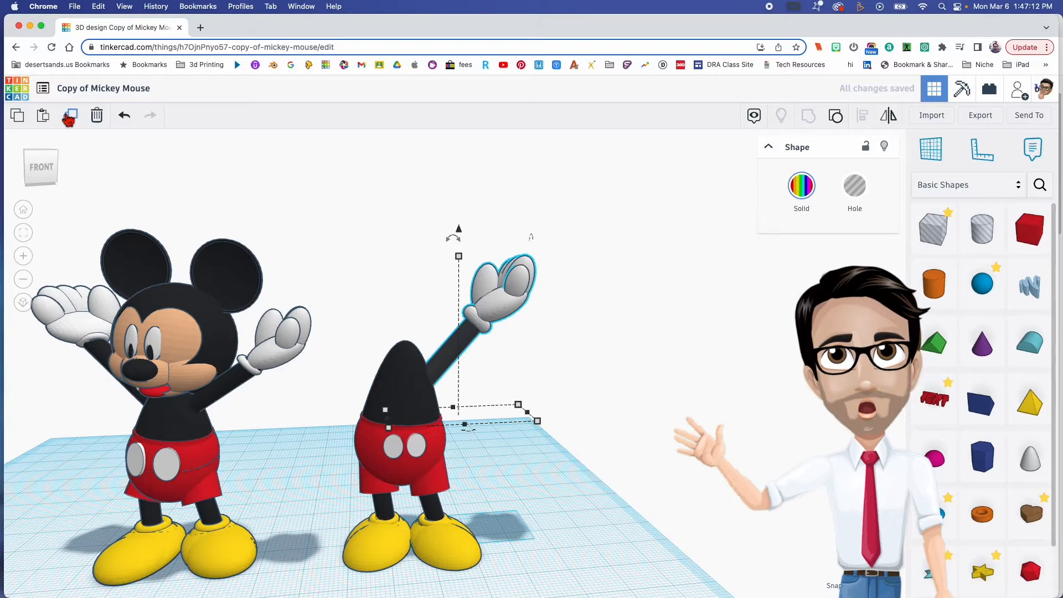
- Duplicate the arm, mirror the copy sideways, and move it about 26.28 mm across to the torso's opposite shoulder
click(893, 117)
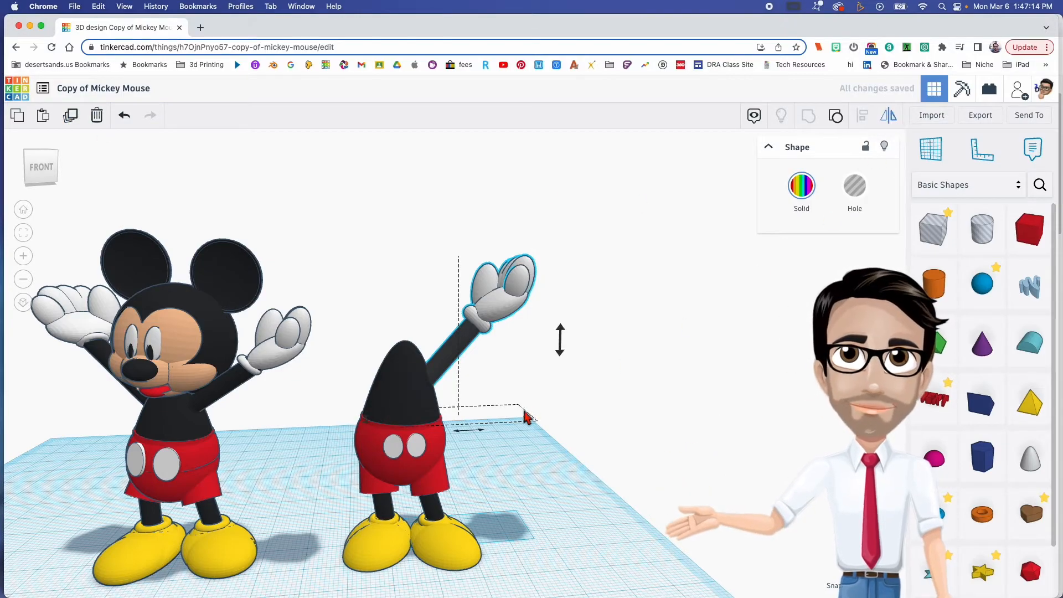
click(481, 432)
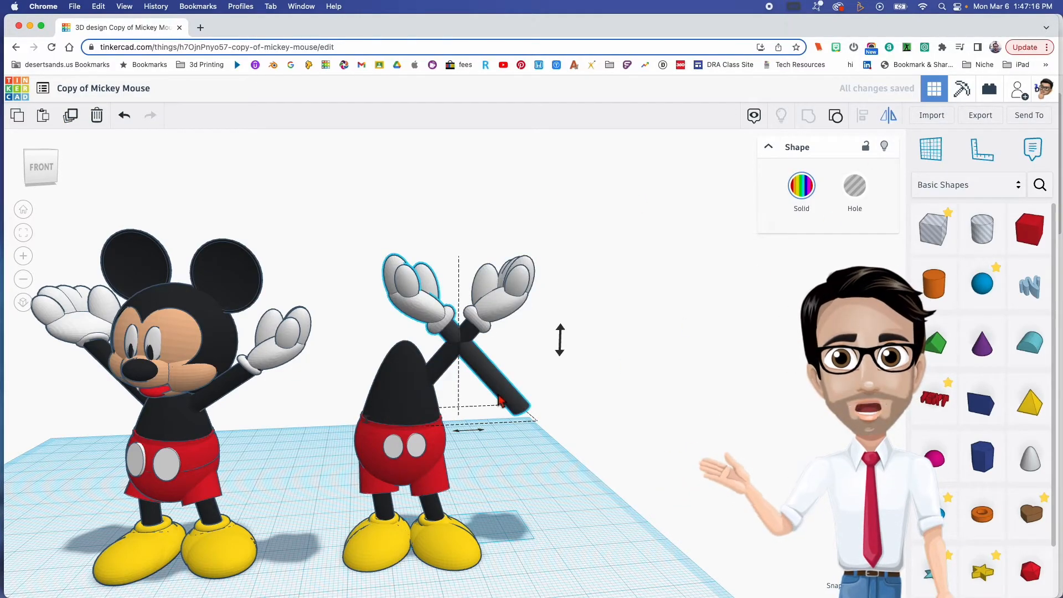
drag(502, 397, 396, 393)
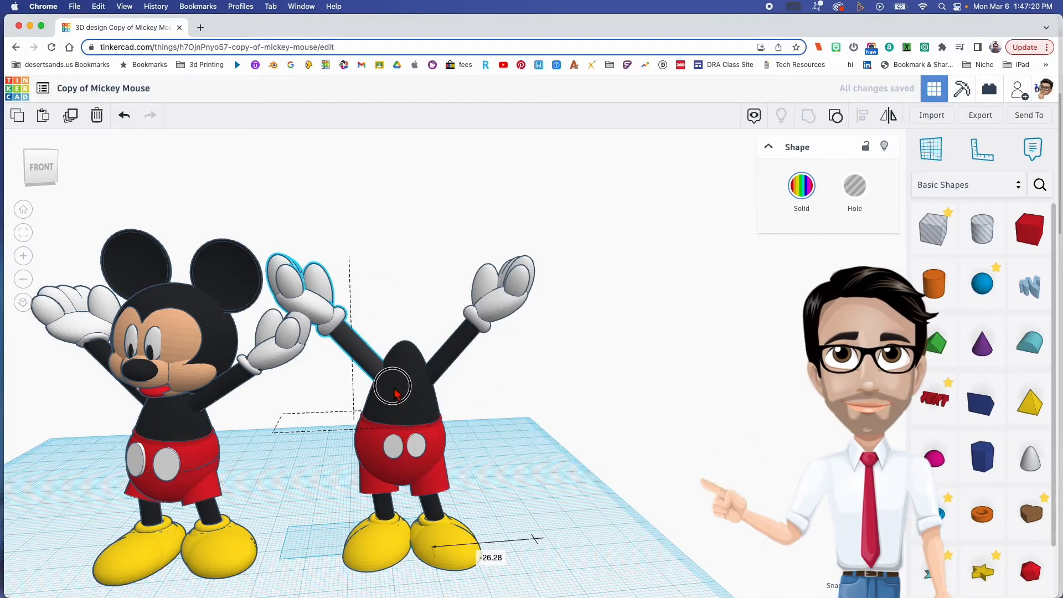
- Move the whole unfinished figure 18.48 mm away from the finished model, and rotate the finished model to face forward
drag(354, 304, 463, 541)
drag(402, 407, 476, 403)
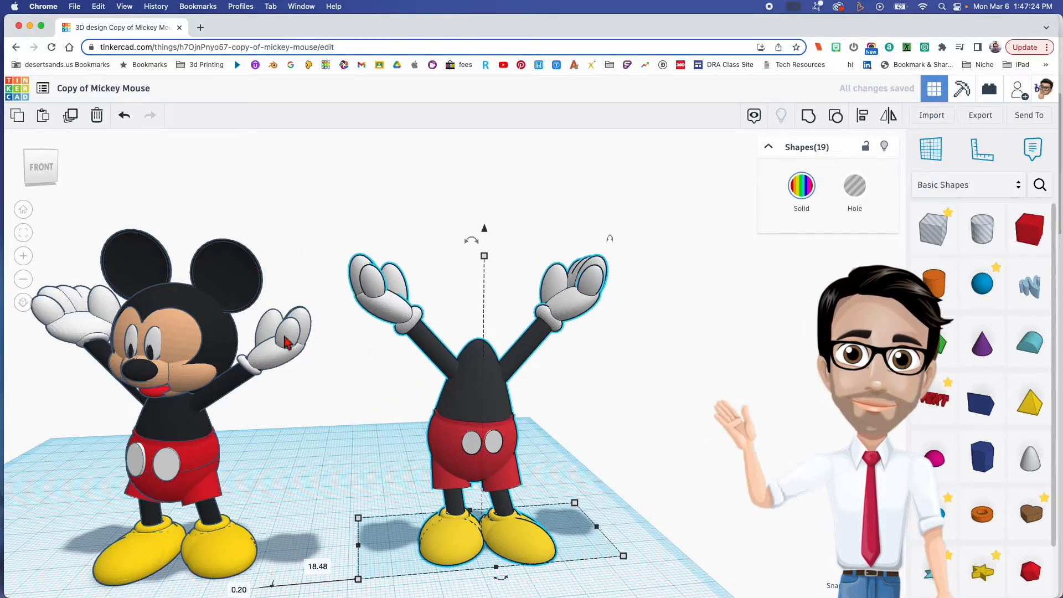
drag(61, 244, 196, 545)
drag(127, 582, 288, 493)
click(315, 471)
right_drag(593, 441, 566, 446)
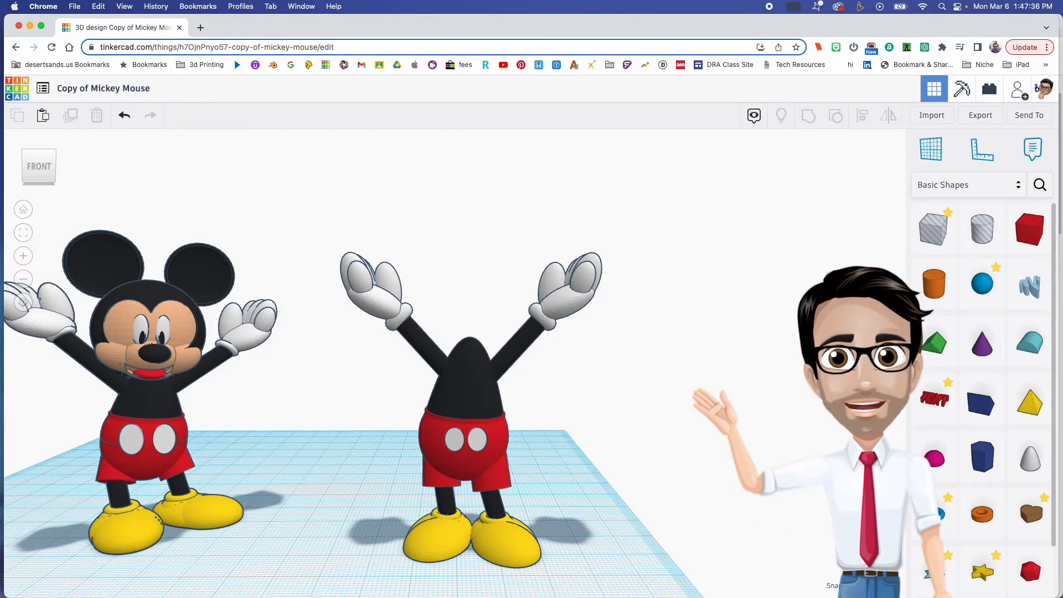
drag(0, 66, 0, 139)
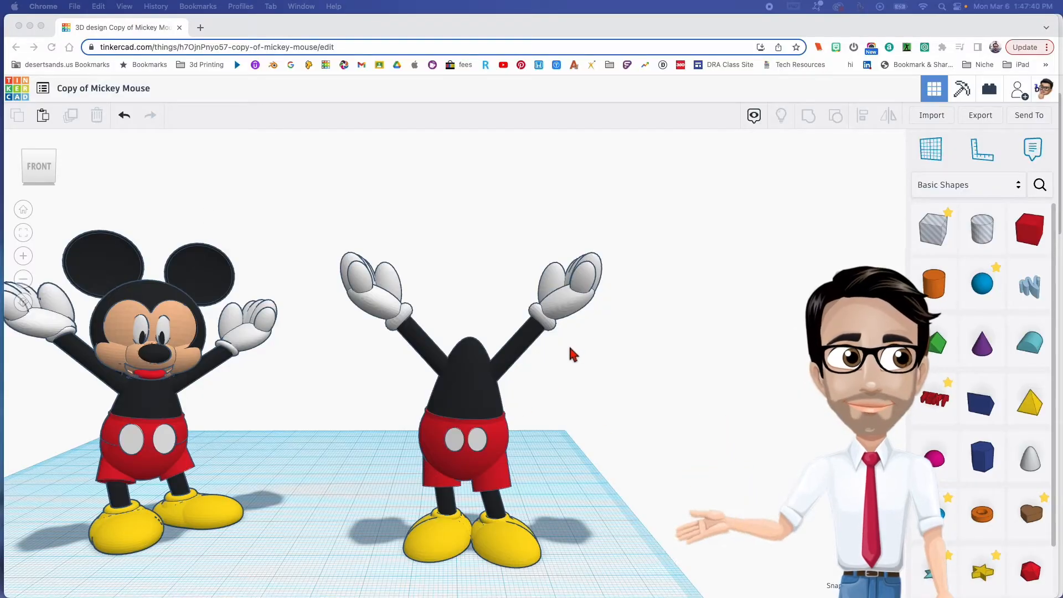
- Tilt the mirrored arm 7° outward and lower it to 30.60 mm above the workplane
click(363, 276)
drag(327, 238, 435, 331)
drag(417, 245, 410, 197)
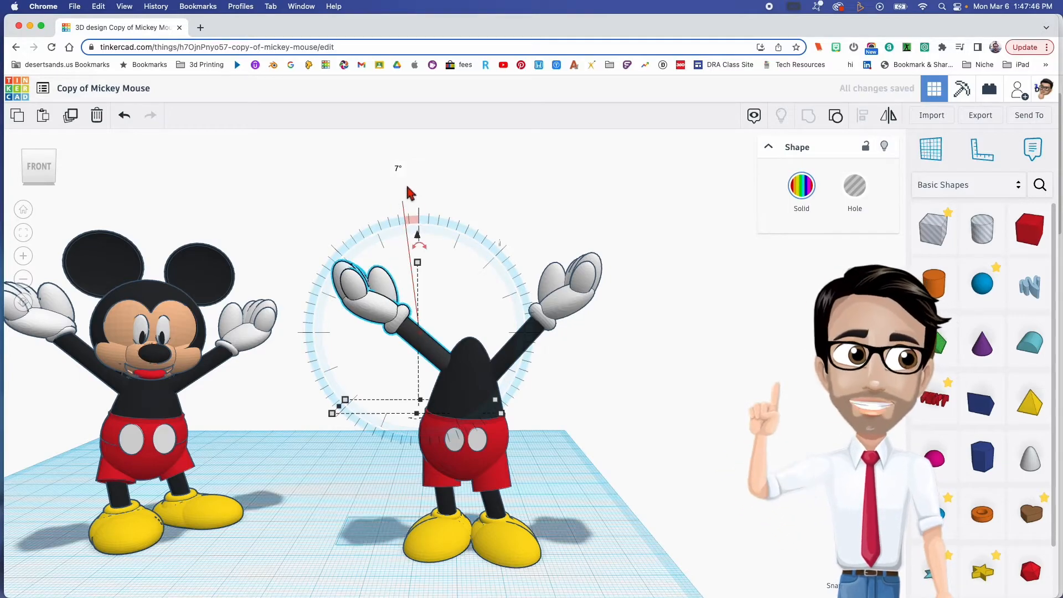
drag(420, 239, 416, 237)
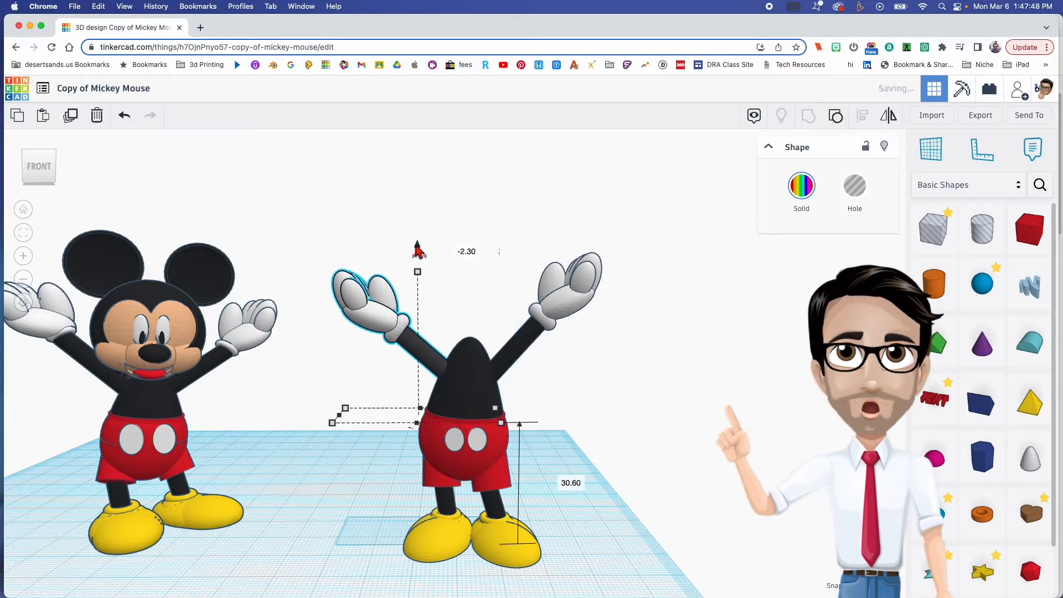
- Tilt the original arm outward to match the mirrored one, and nudge it into place at the shoulder
click(608, 350)
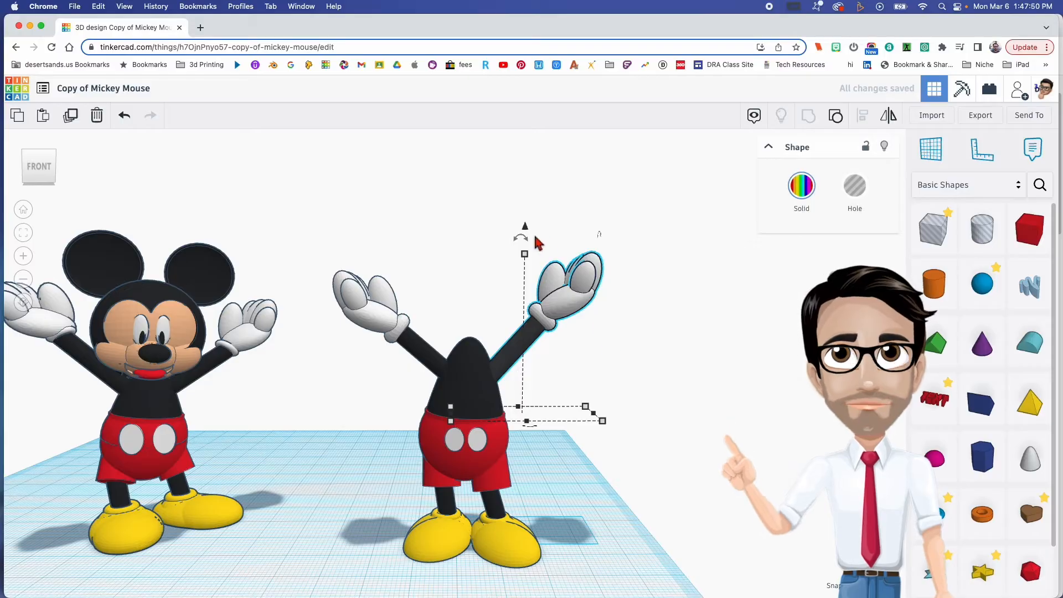
mouse_move(530, 244)
mouse_down()
mouse_move(552, 209)
mouse_move(526, 238)
mouse_up()
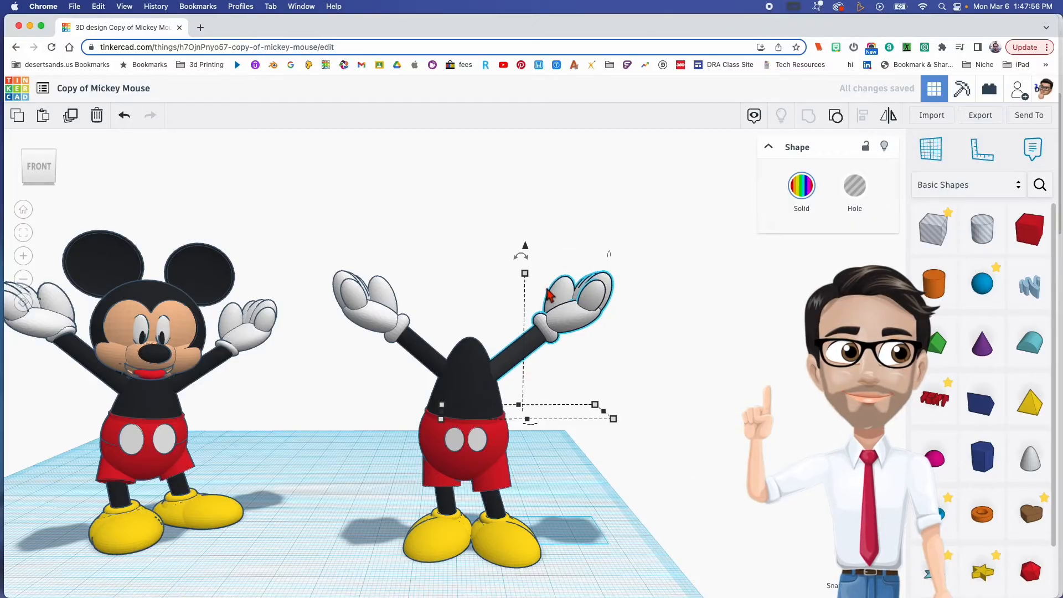
key(Right)
scroll(321, 451, down, 3)
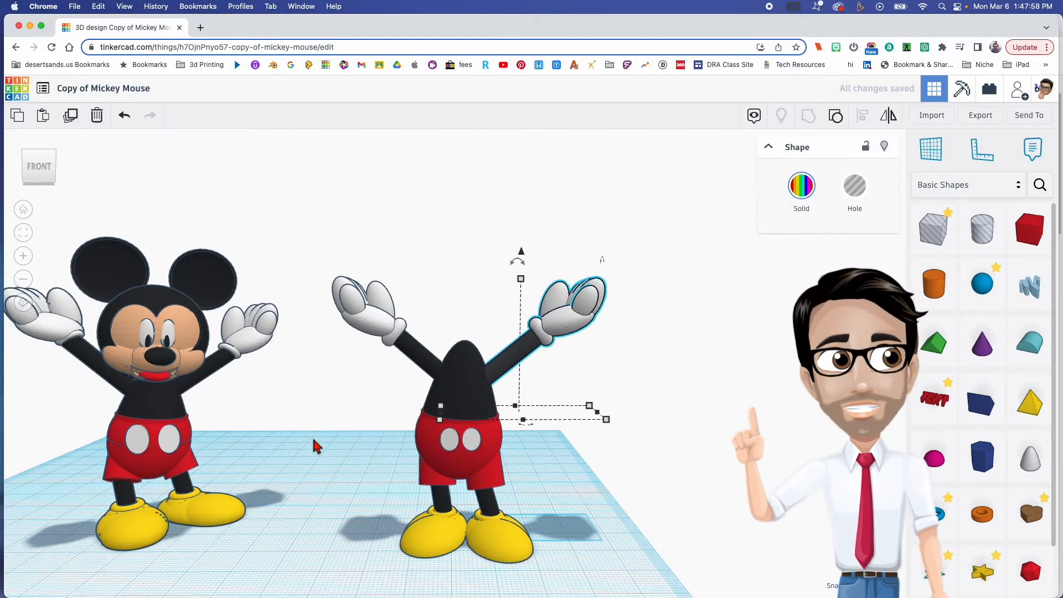
click(669, 488)
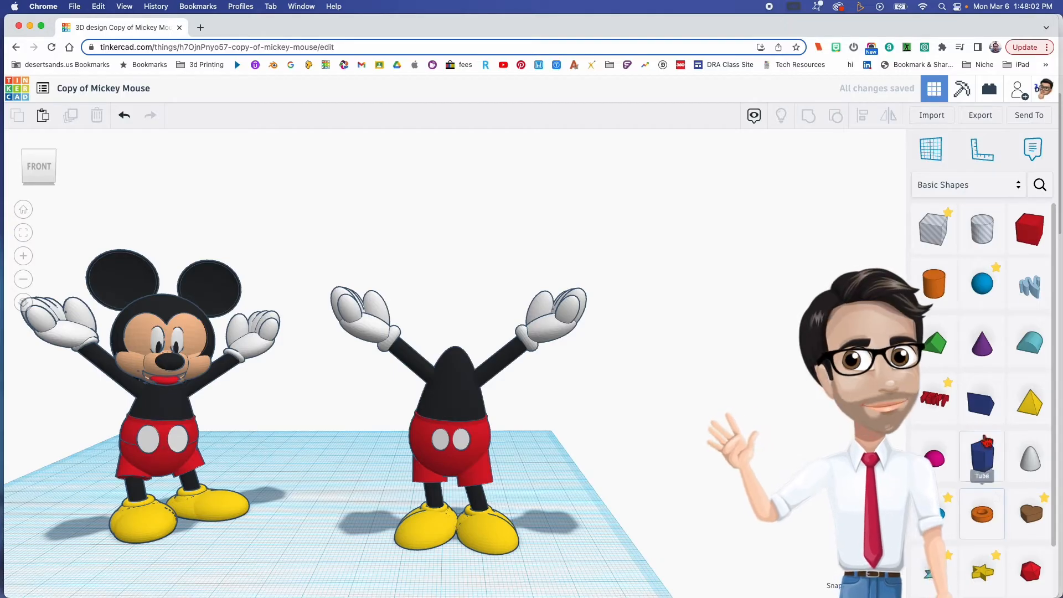
- Add a sphere beside the unfinished figure with 24 steps and colour it black
drag(990, 296, 372, 540)
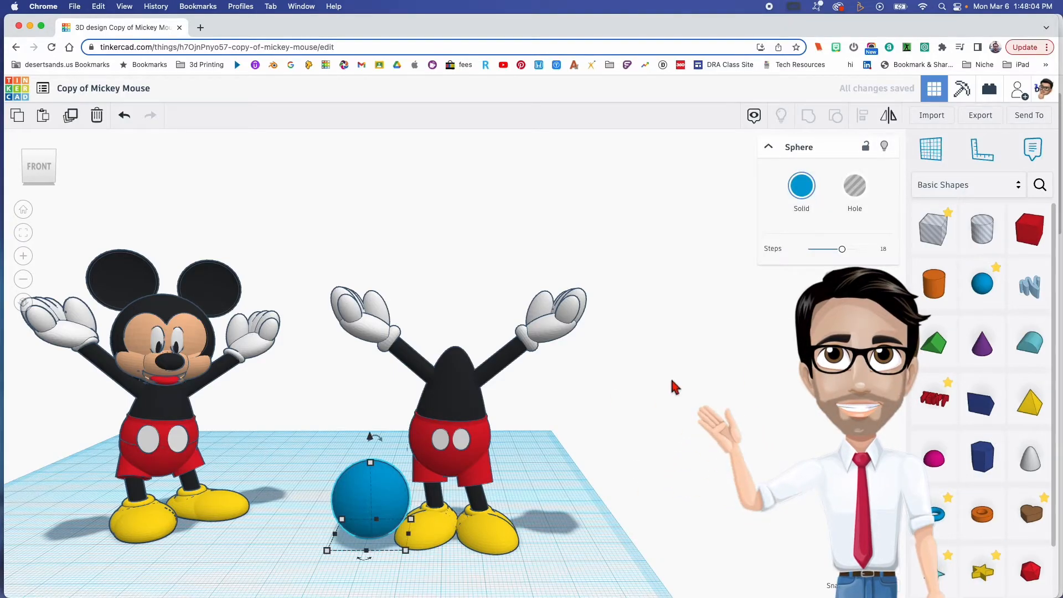
drag(842, 249, 855, 249)
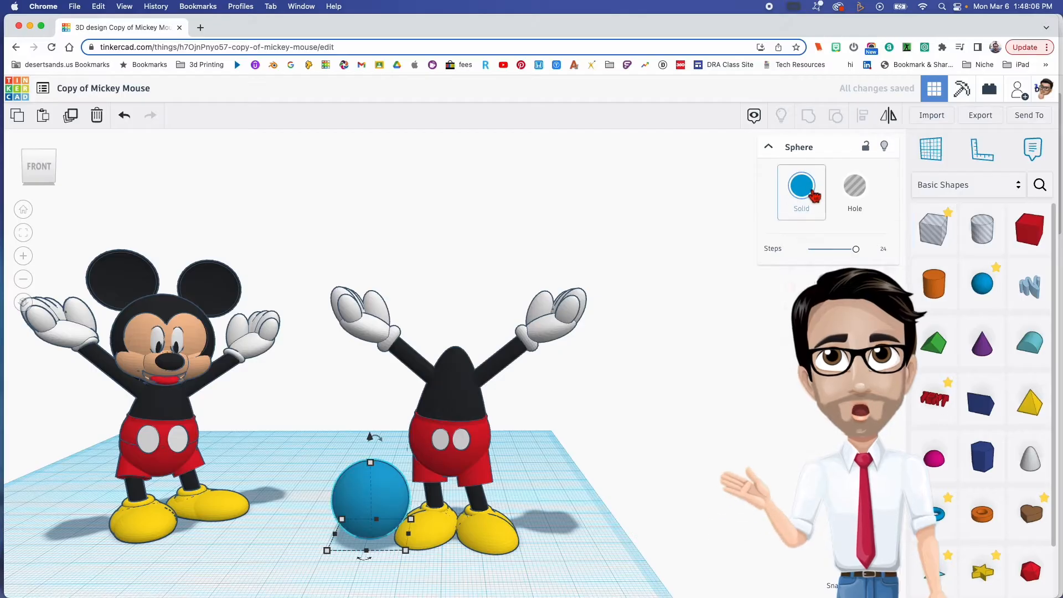
click(803, 187)
click(1009, 308)
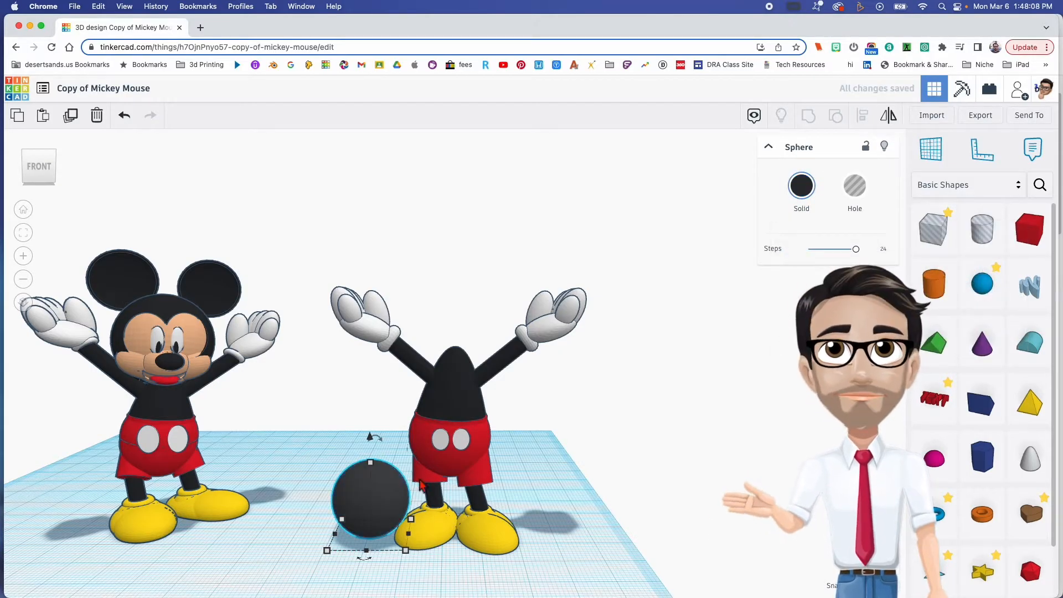
- Enlarge the black sphere uniformly and hold it against the finished model's head to match the size
drag(375, 468, 378, 433)
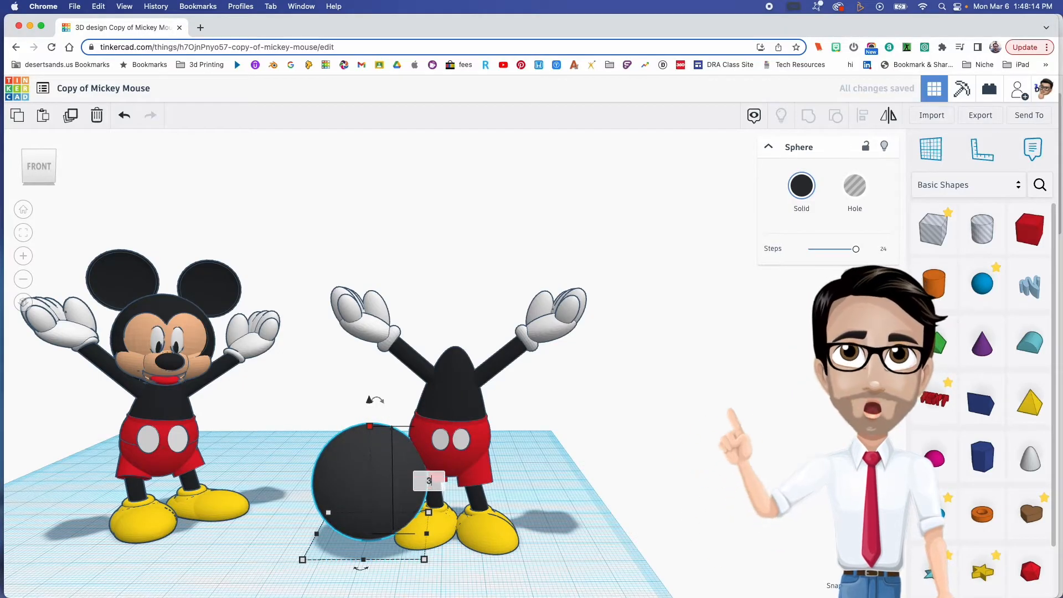
drag(366, 493, 191, 462)
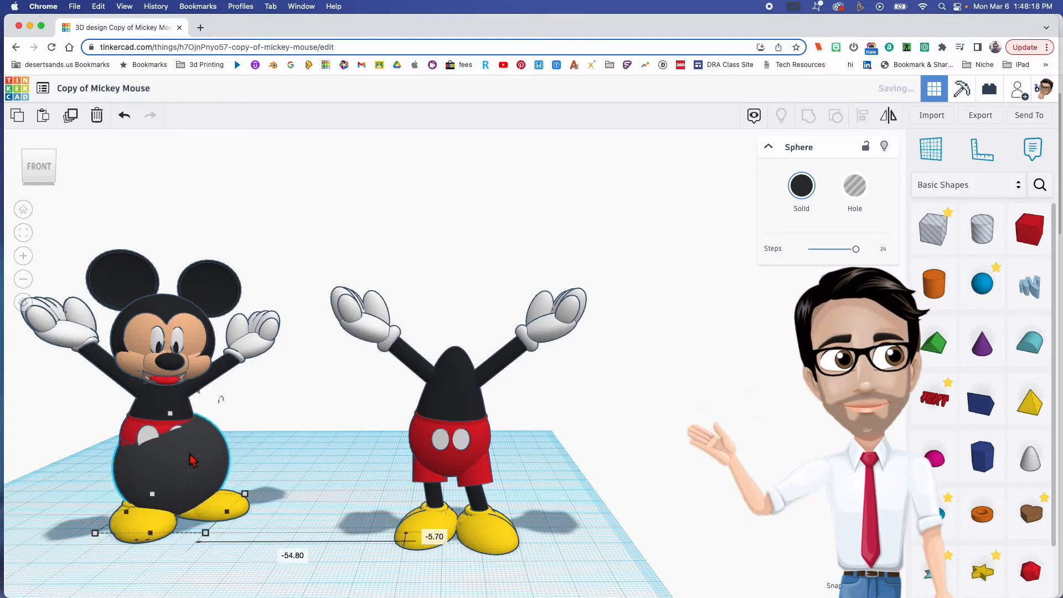
mouse_move(166, 394)
mouse_down()
mouse_move(148, 245)
mouse_move(168, 395)
mouse_up()
drag(198, 478, 358, 463)
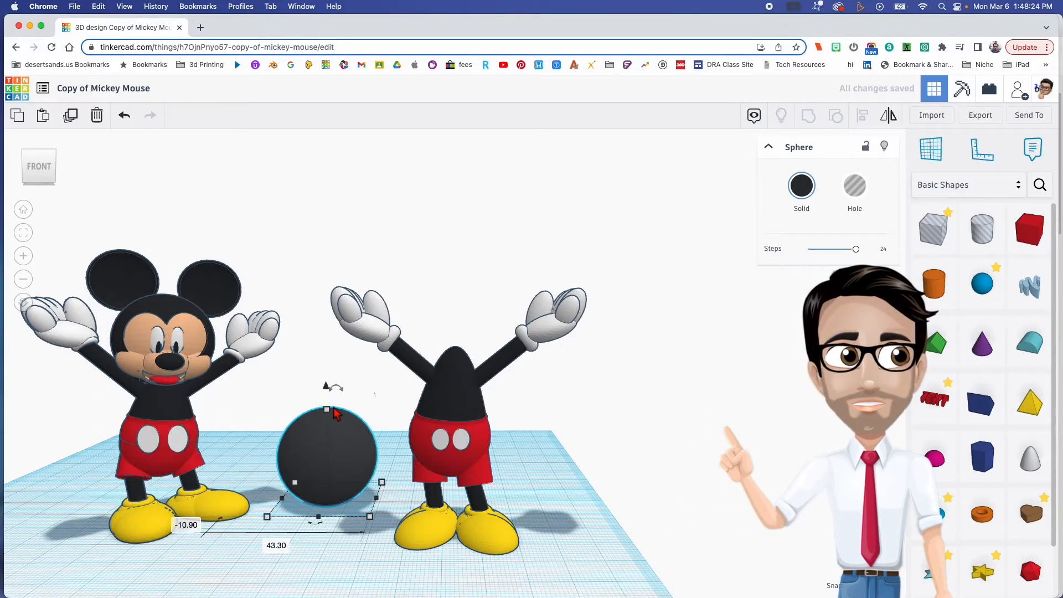
drag(328, 414, 205, 458)
drag(168, 417, 165, 286)
- Move the sphere 83.40 mm across to the unfinished figure and raise it onto the torso as the head
drag(142, 336, 441, 334)
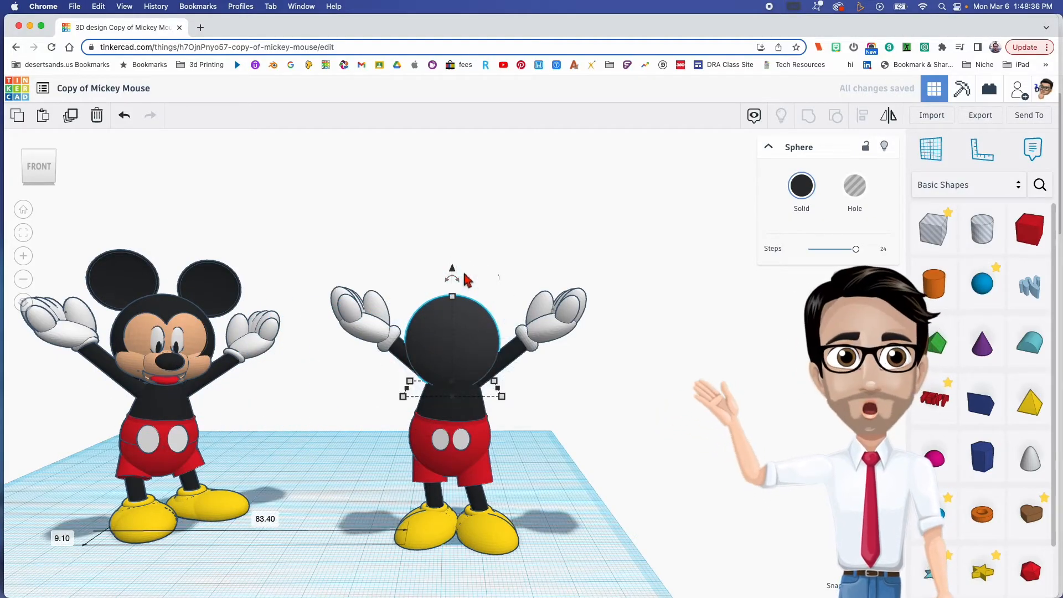
mouse_move(453, 273)
mouse_down()
mouse_move(451, 242)
mouse_move(465, 266)
mouse_up()
mouse_move(487, 294)
right_down()
mouse_move(513, 290)
mouse_move(430, 287)
mouse_move(465, 310)
mouse_move(456, 298)
mouse_move(496, 307)
right_up()
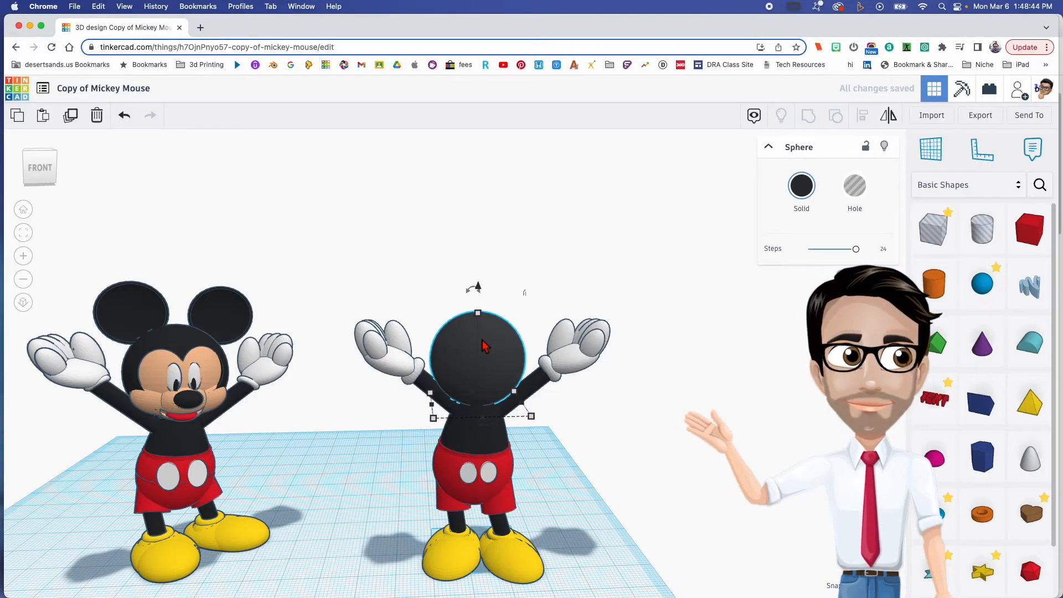
right_drag(486, 346, 288, 392)
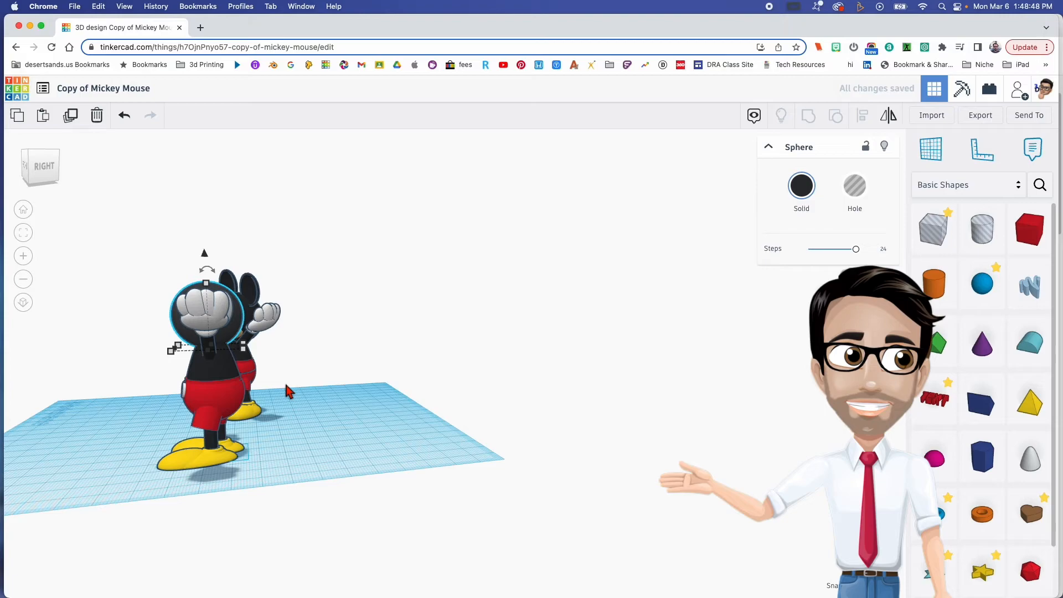
right_drag(287, 390, 348, 408)
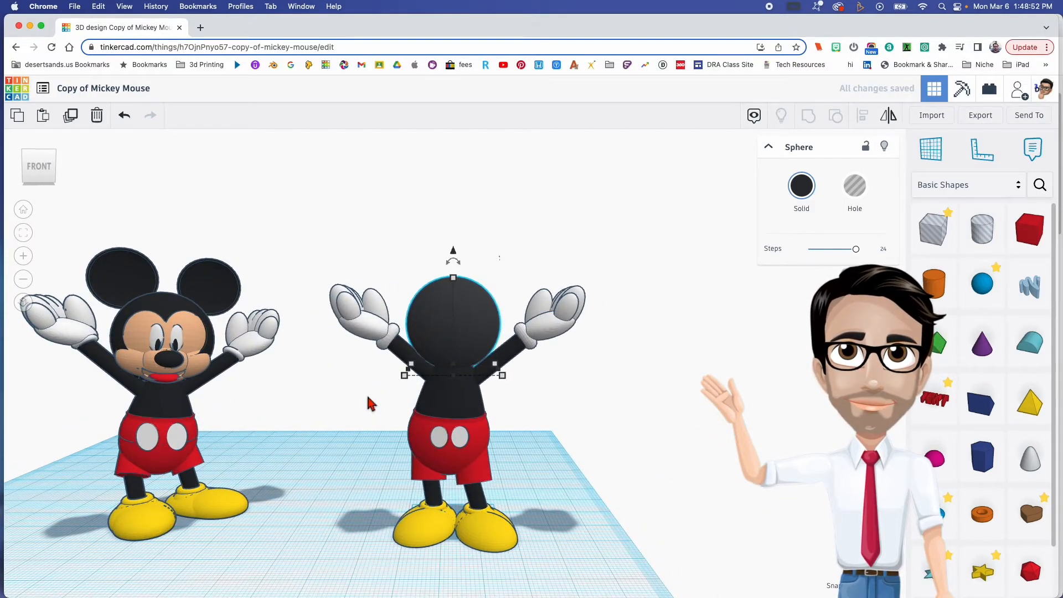
- Duplicate the head sphere and move the copy out between the two figures
click(390, 407)
click(460, 338)
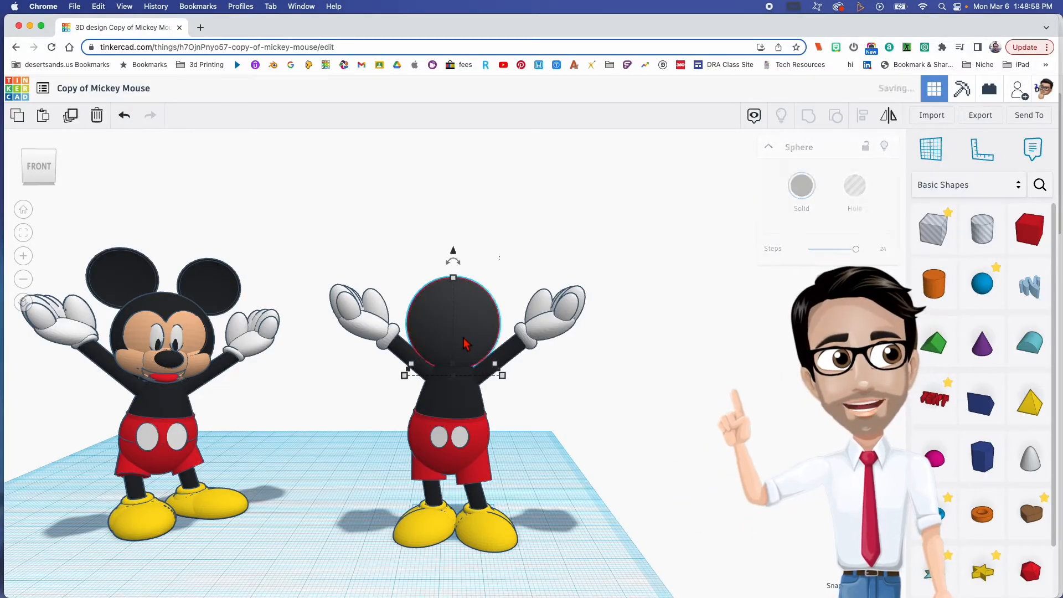
drag(464, 344, 323, 339)
click(475, 333)
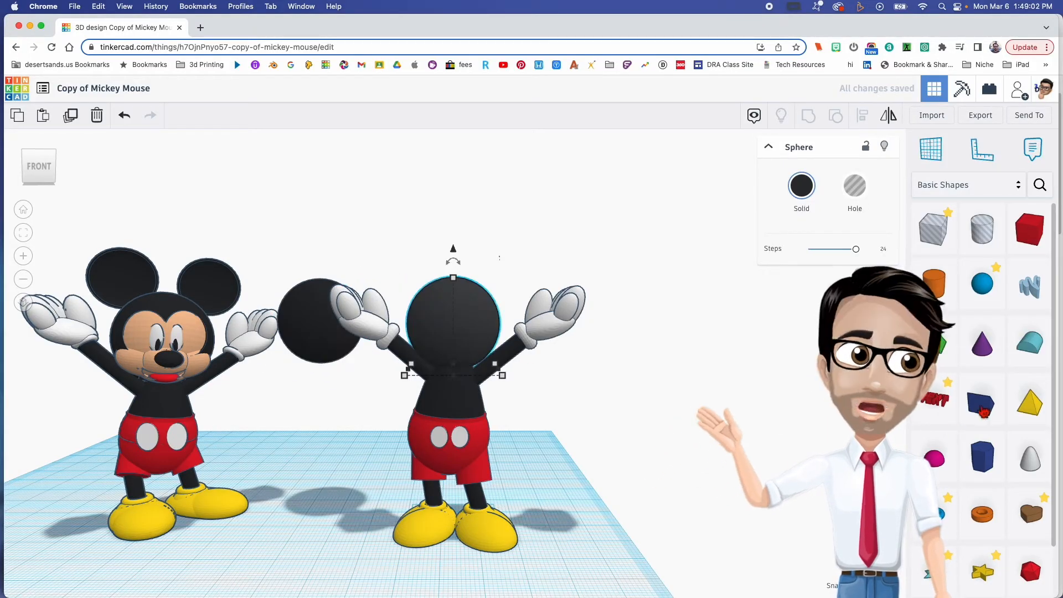
- Add a cylinder beside the unfinished figure, give it 64 sides and turn it into a hole
drag(947, 289, 576, 528)
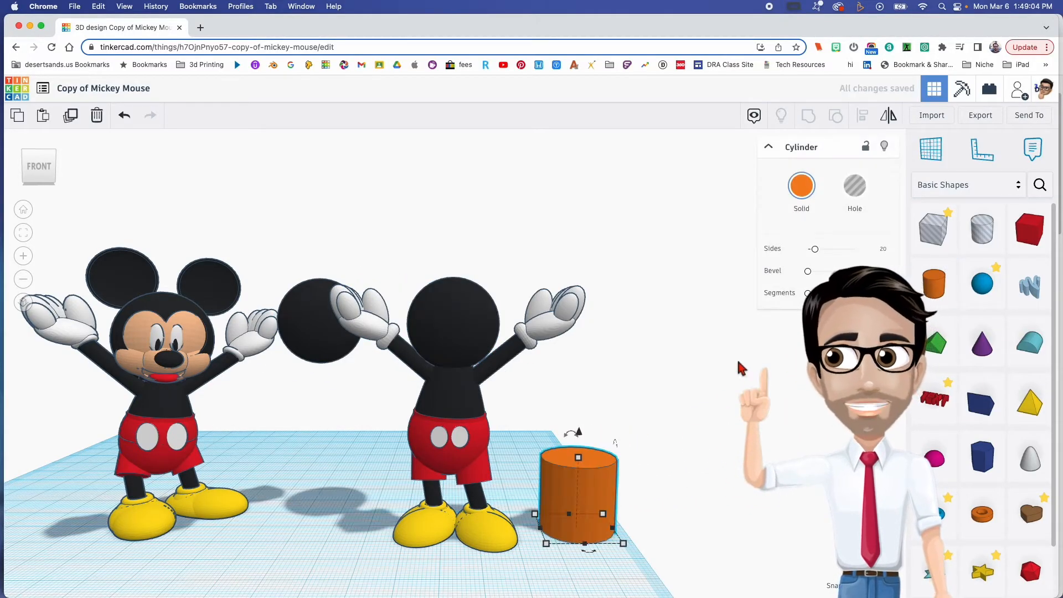
drag(825, 254, 856, 249)
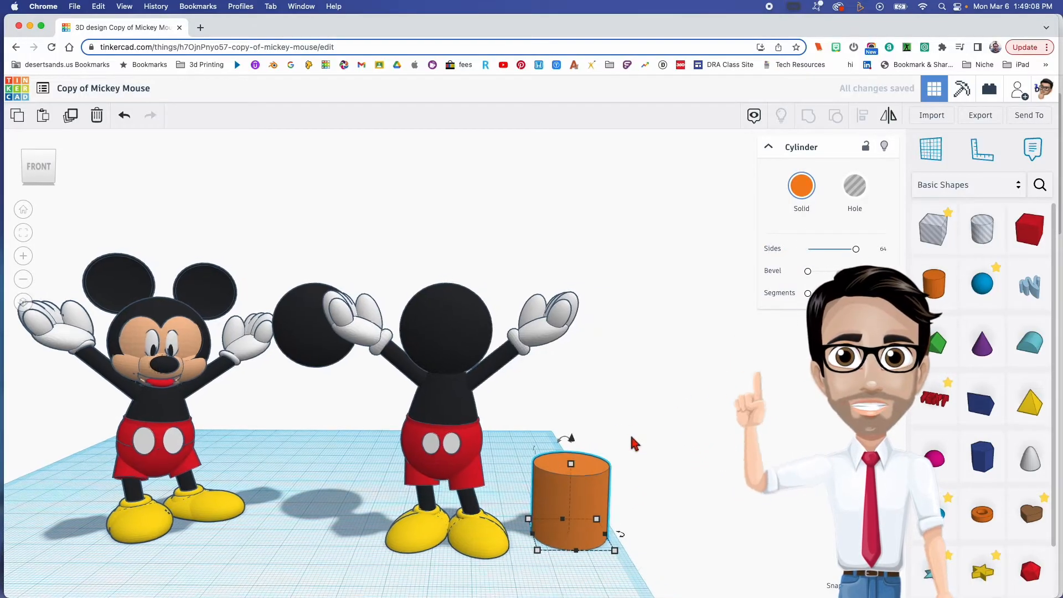
click(854, 187)
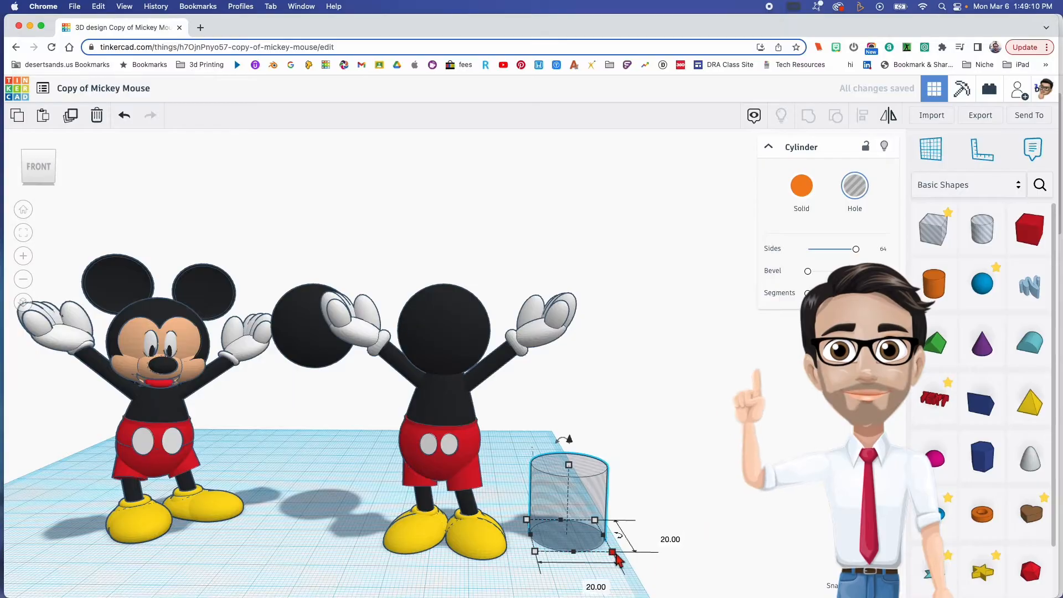
- Shrink the hole cylinder's footprint and set its height to 10 mm
shift+drag(572, 466, 568, 490)
drag(566, 501, 567, 503)
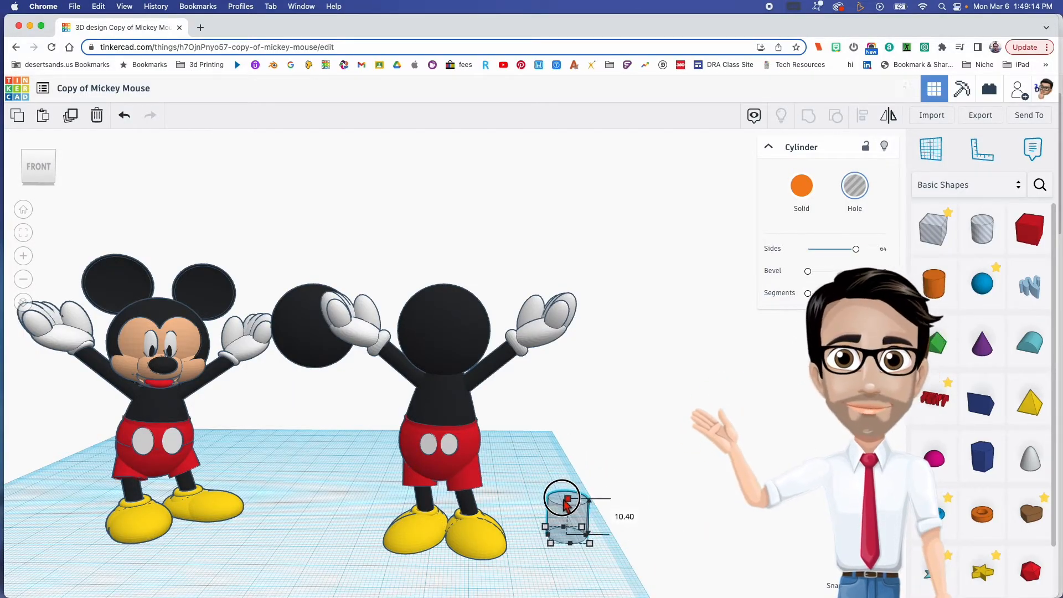
key(Return)
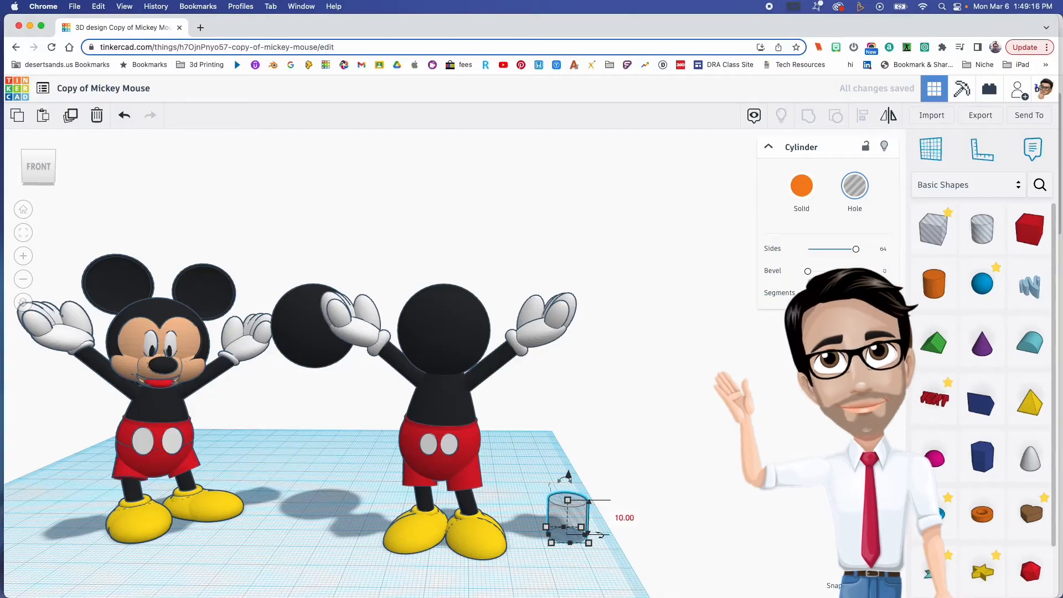
- Place the hole cylinder on the front of the head sphere and rotate it 90° to face forward
drag(572, 484, 442, 339)
right_drag(474, 360, 221, 420)
drag(221, 419, 224, 458)
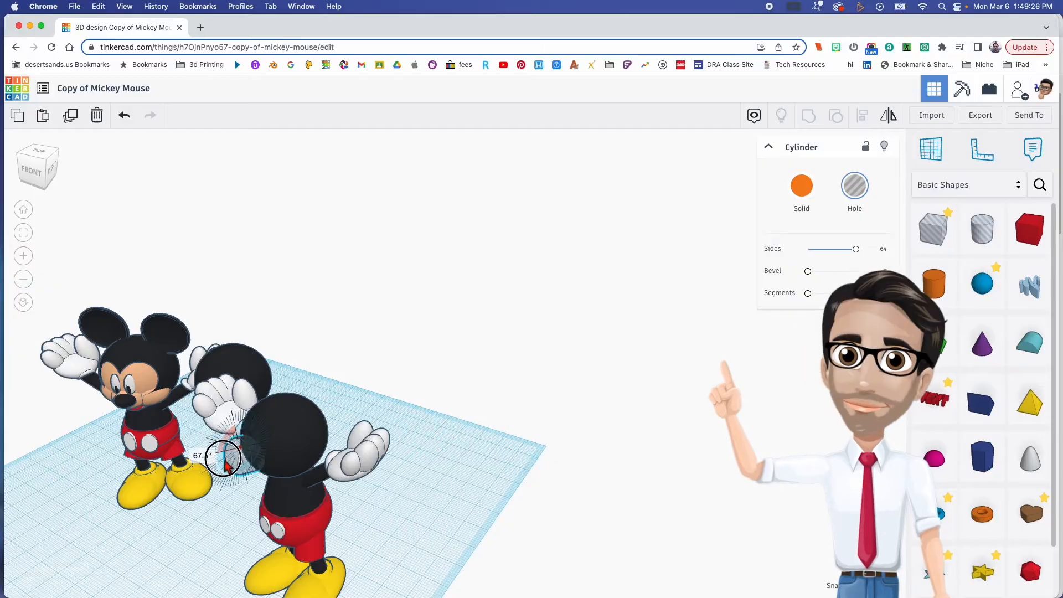
right_drag(225, 460, 407, 398)
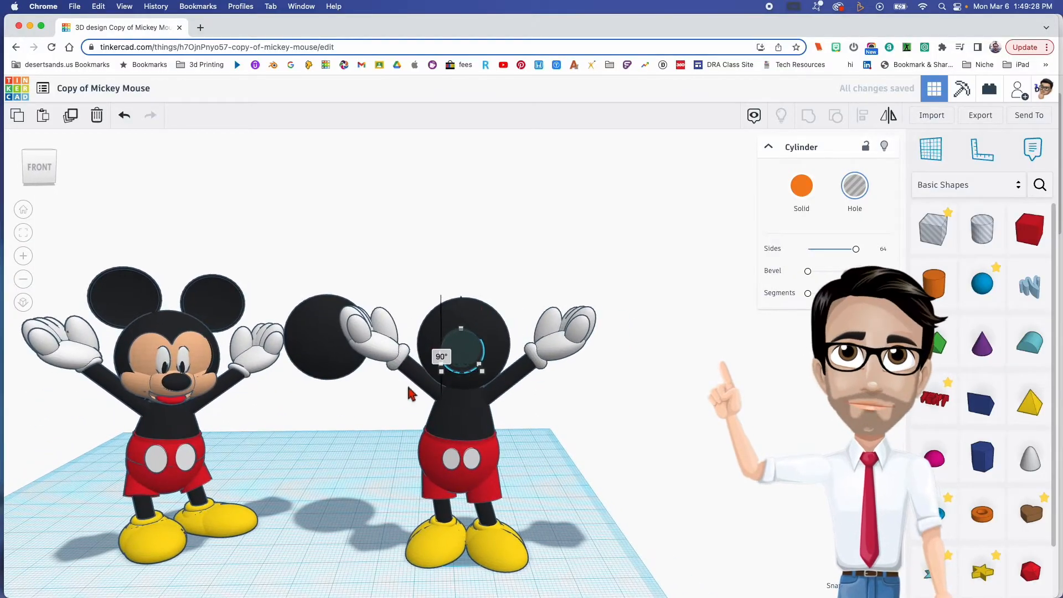
- Stretch the hole cylinder on the head vertically to 11.30 mm
click(556, 415)
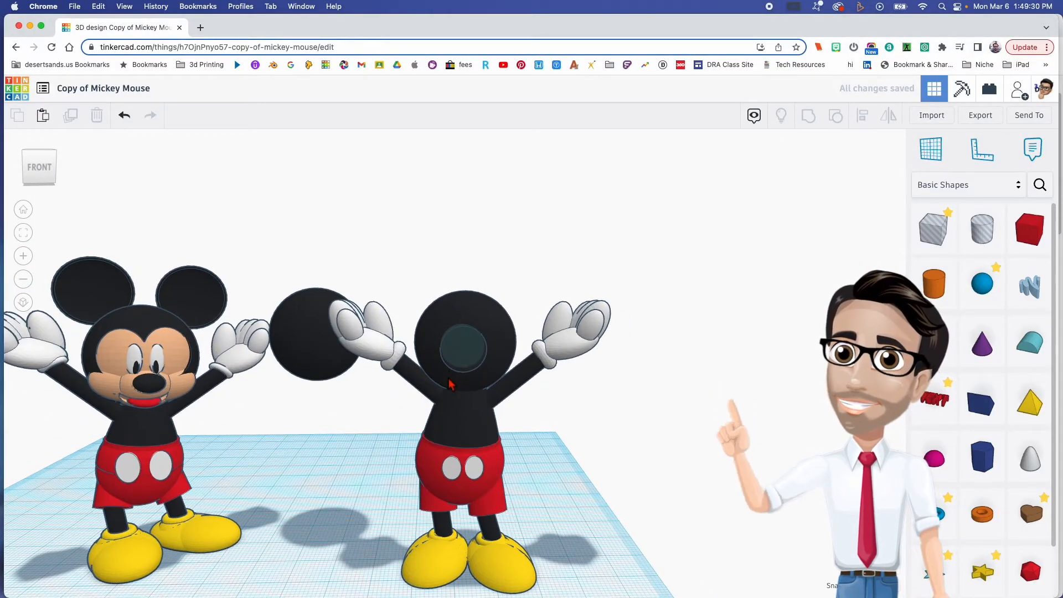
scroll(449, 378, up, 5)
click(492, 322)
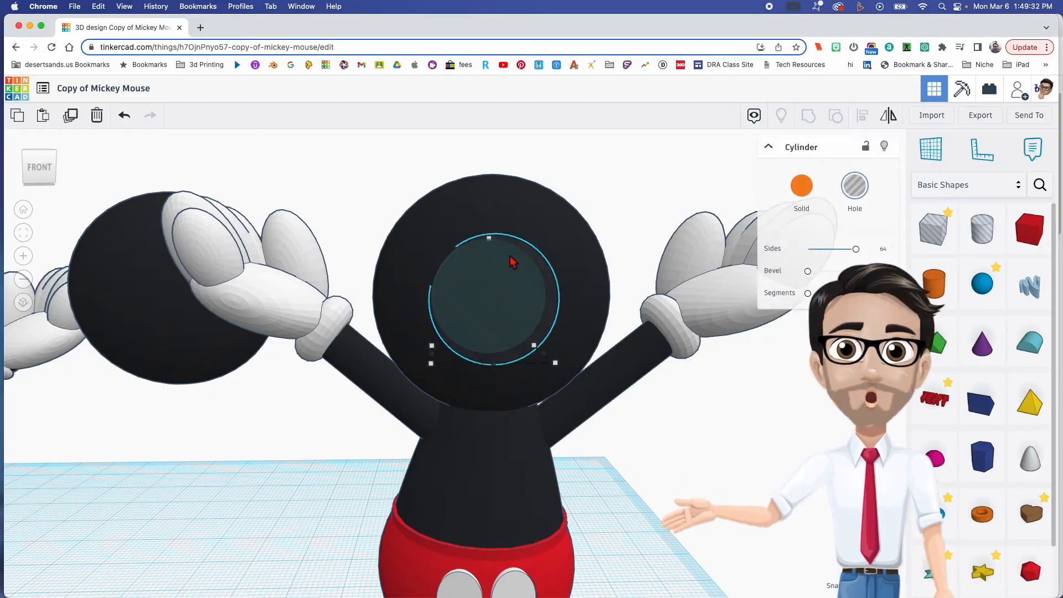
click(487, 222)
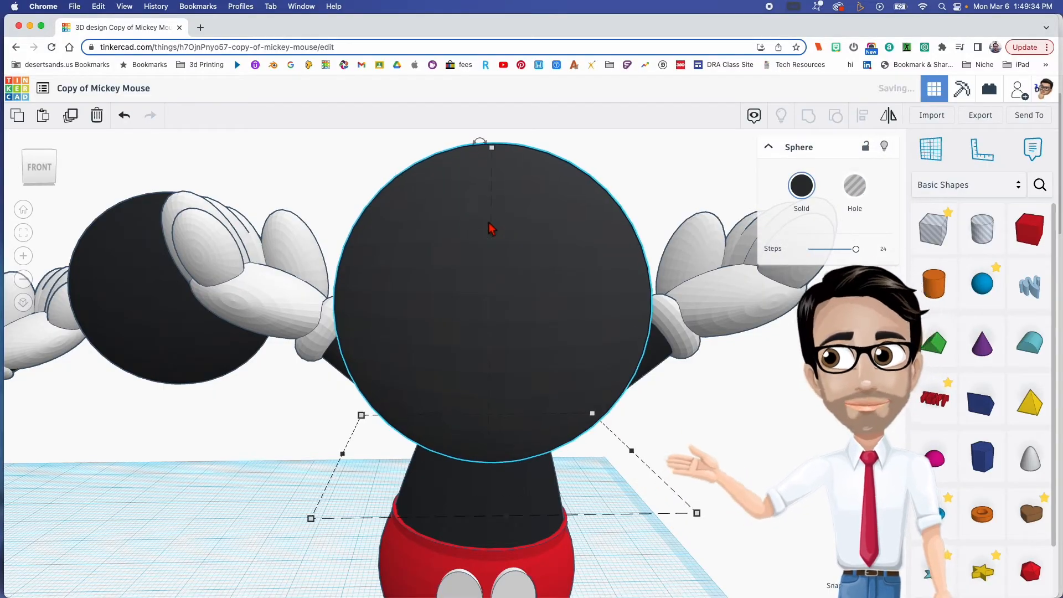
key(super+z)
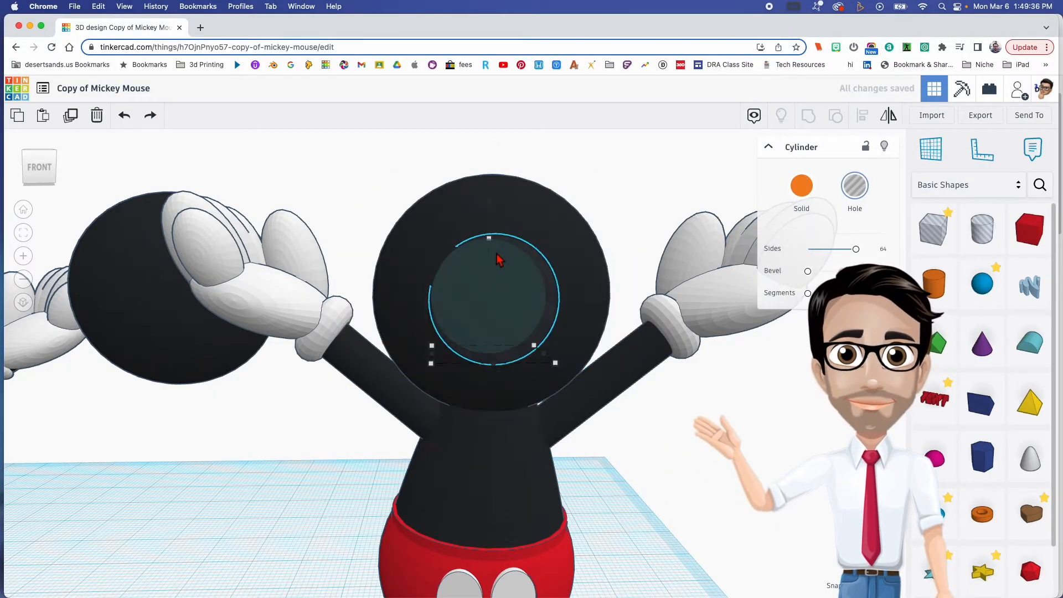
drag(493, 239, 489, 221)
scroll(504, 322, down, 2)
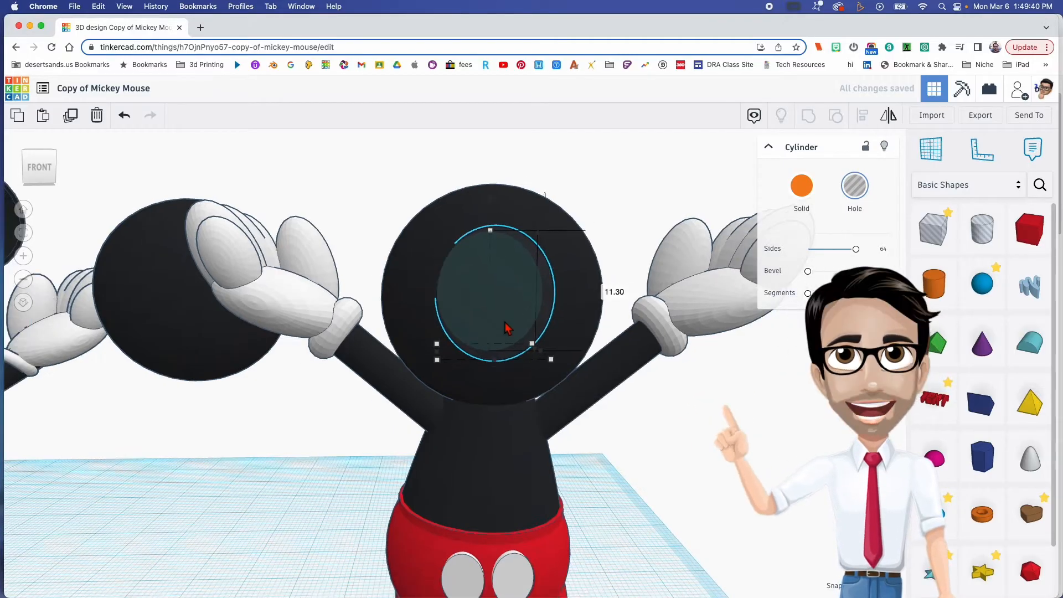
- Shift the hole cylinder off the head's centre onto the left half of the face
drag(508, 309, 489, 312)
mouse_move(489, 310)
right_down()
mouse_move(476, 327)
mouse_move(479, 309)
mouse_move(489, 319)
right_up()
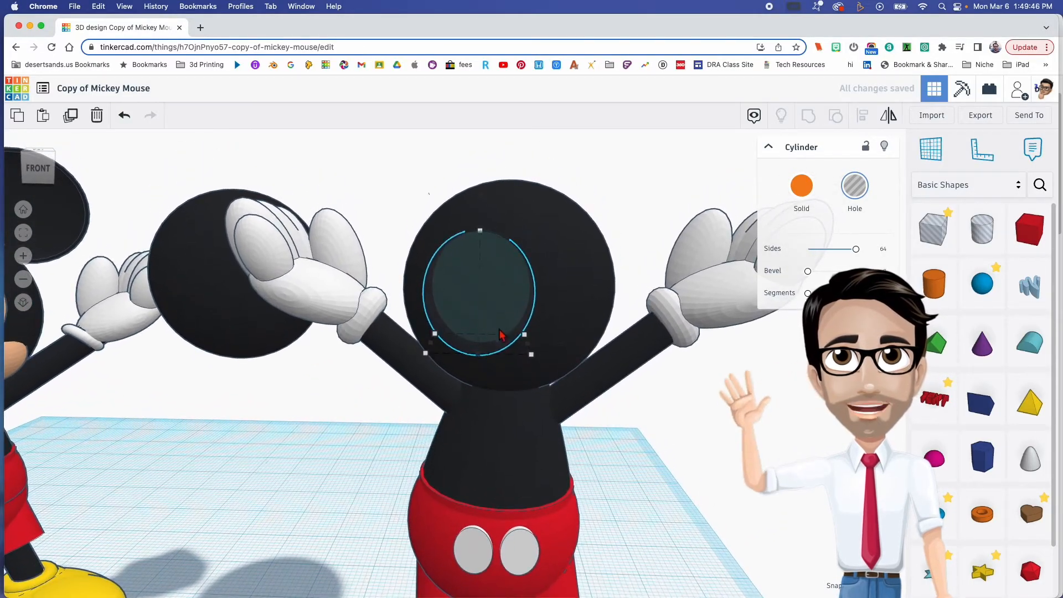
right_drag(541, 354, 503, 319)
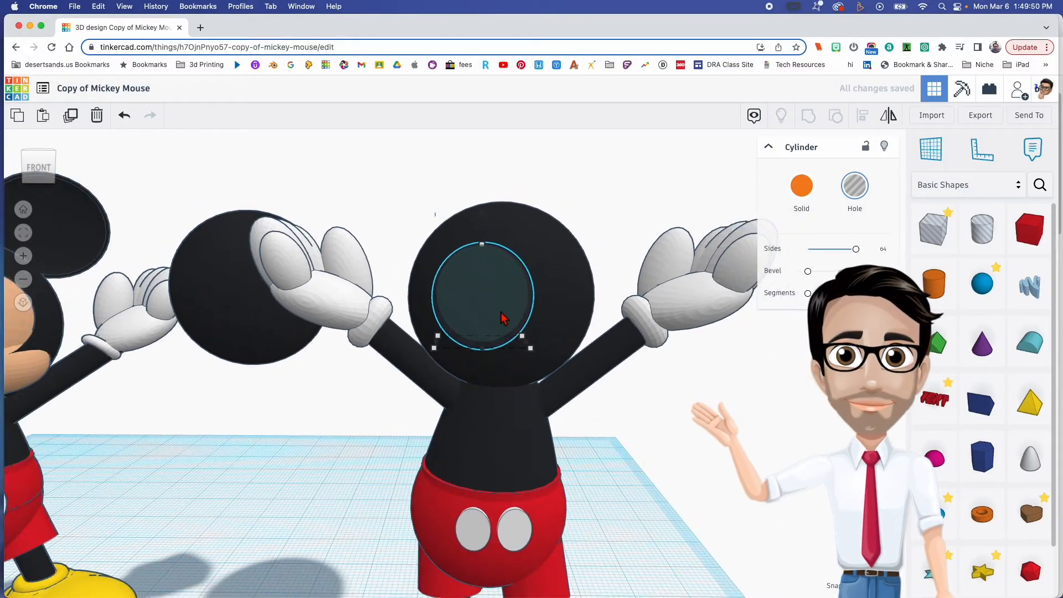
- Switch to the Mickey_Mouse.webp reference image in Preview to examine the shape of the face
drag(0, 92, 399, 114)
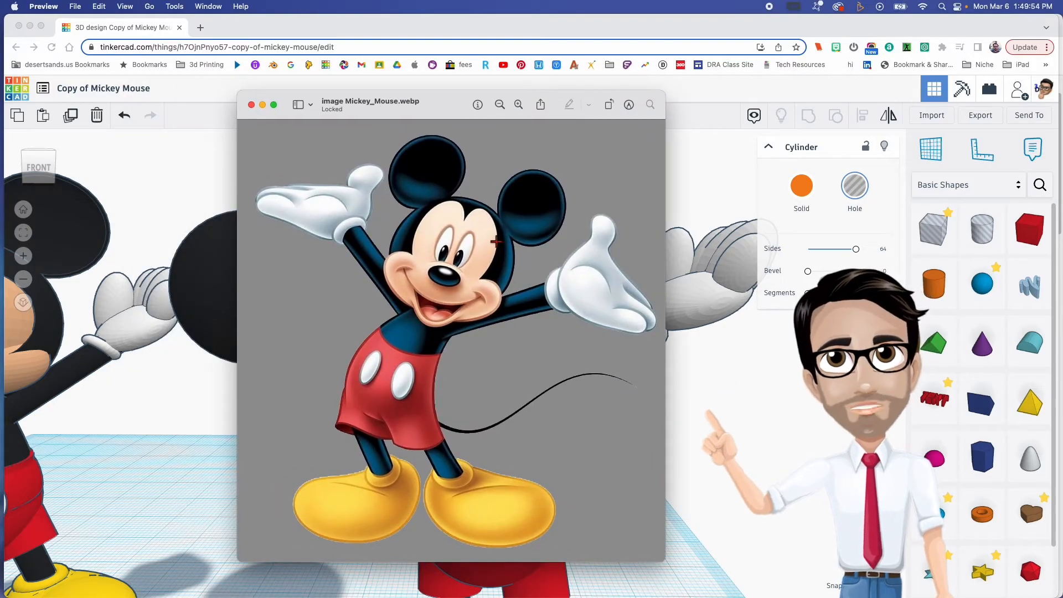
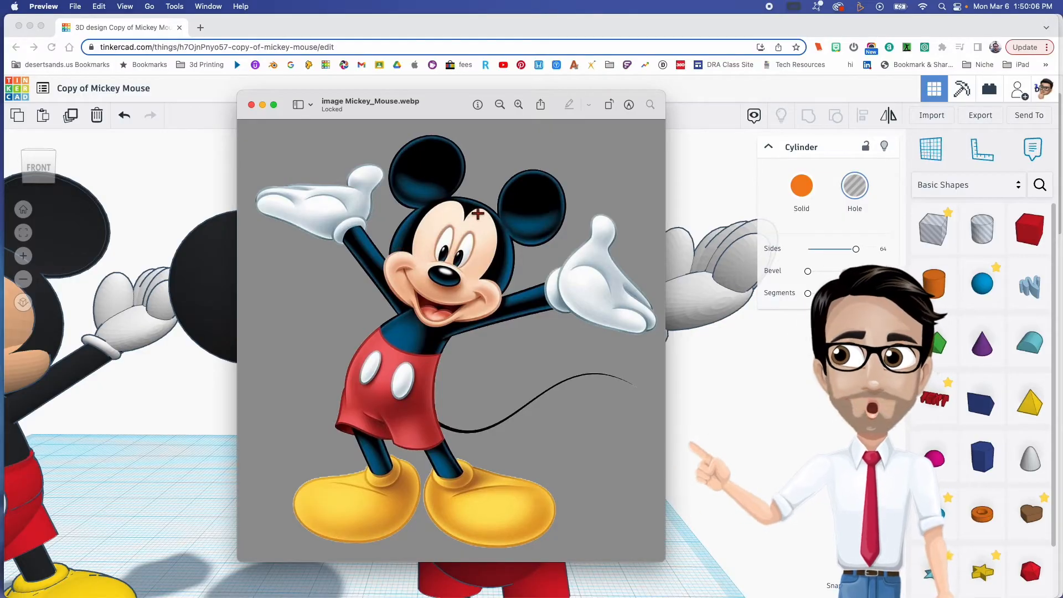
- Return to the Tinkercad model, duplicate the hole cylinder on the face and place the copy on the other half, overlapping the original
drag(452, 114, 0, 221)
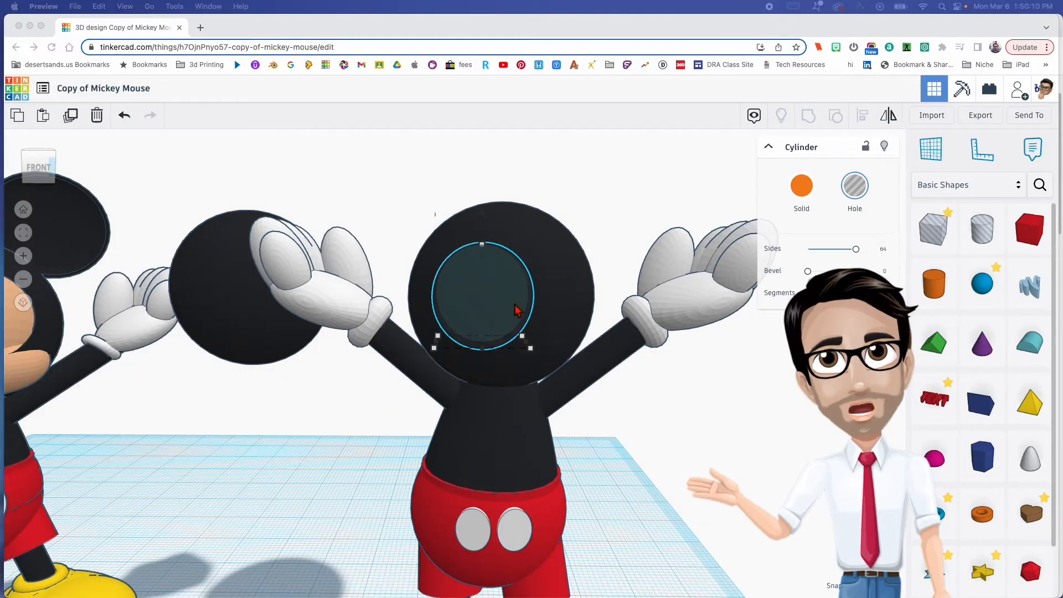
right_drag(505, 300, 472, 301)
click(480, 287)
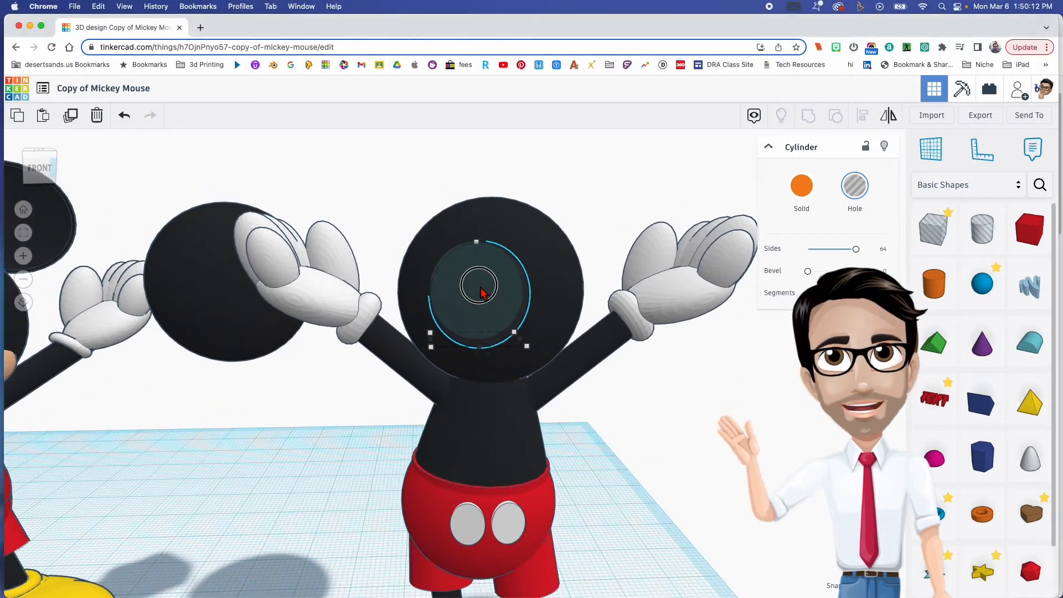
drag(491, 294, 559, 290)
right_drag(553, 283, 536, 286)
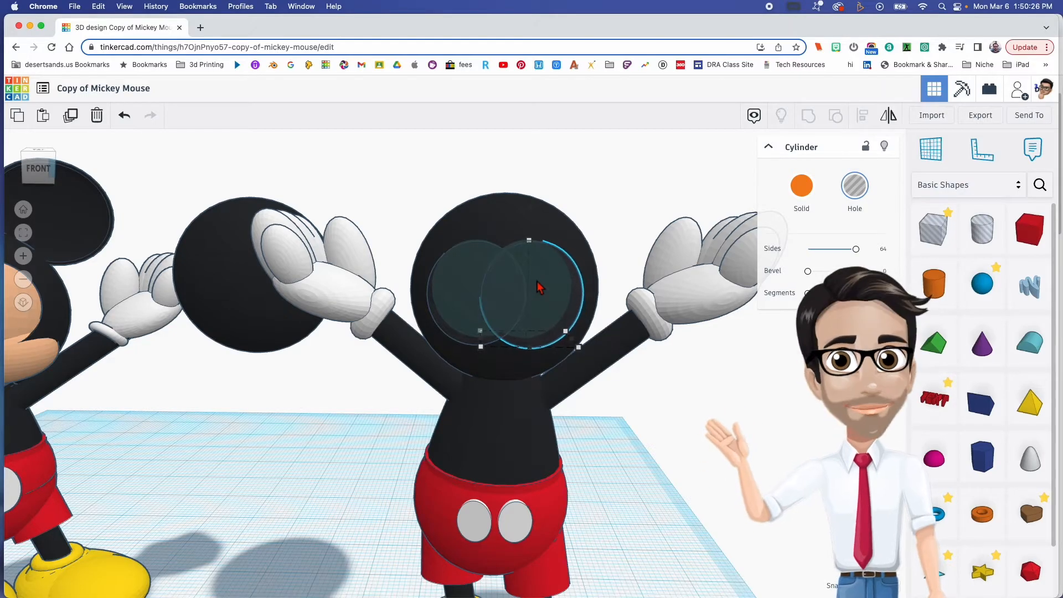
- Stretch both hole cylinders slightly taller and move them outward into symmetric positions on the front of the head
right_drag(468, 304, 520, 248)
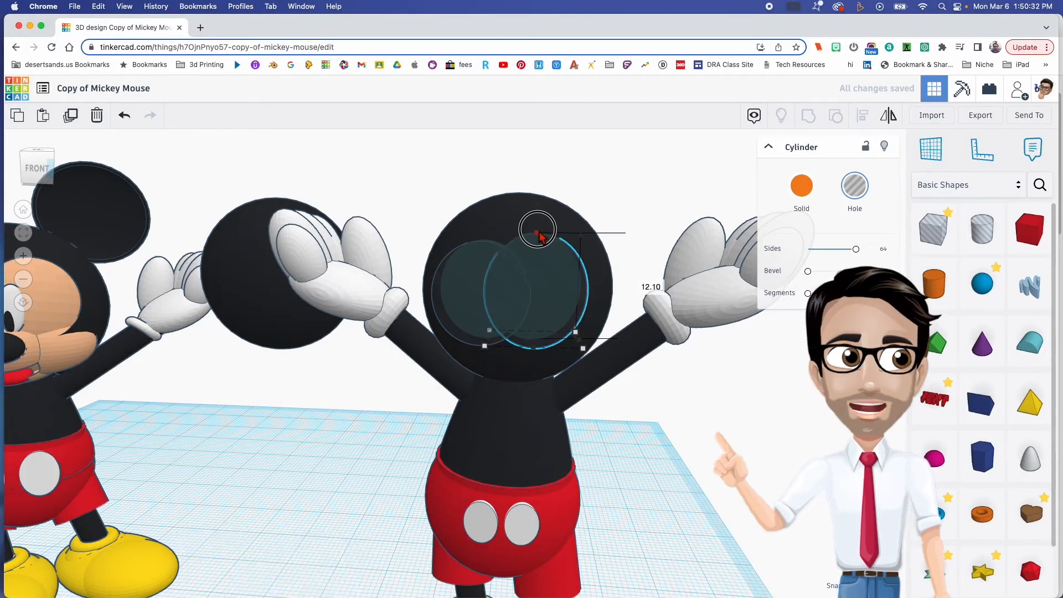
drag(528, 252, 484, 229)
click(553, 289)
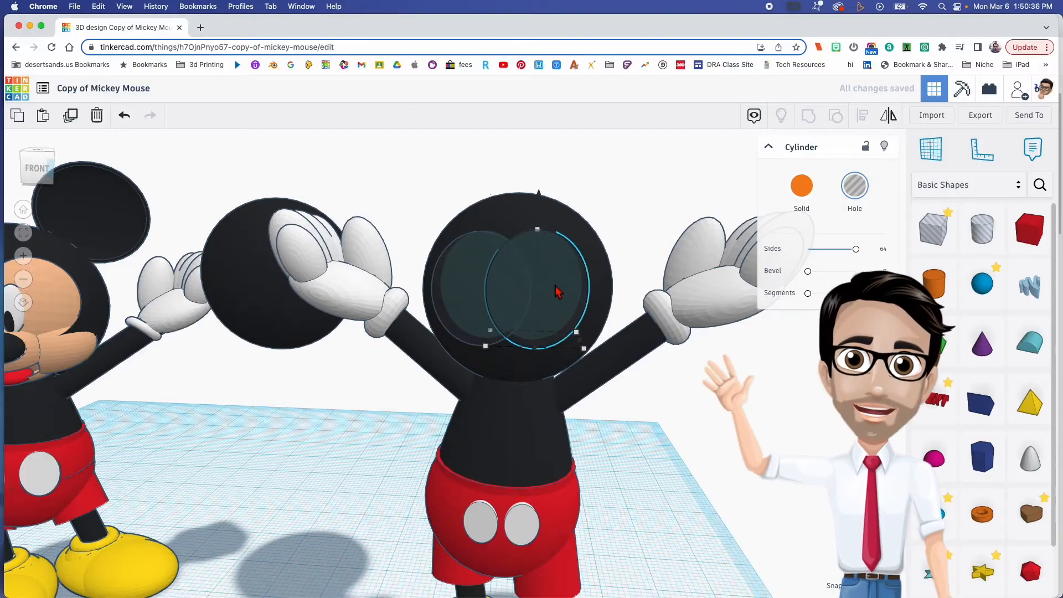
click(475, 294)
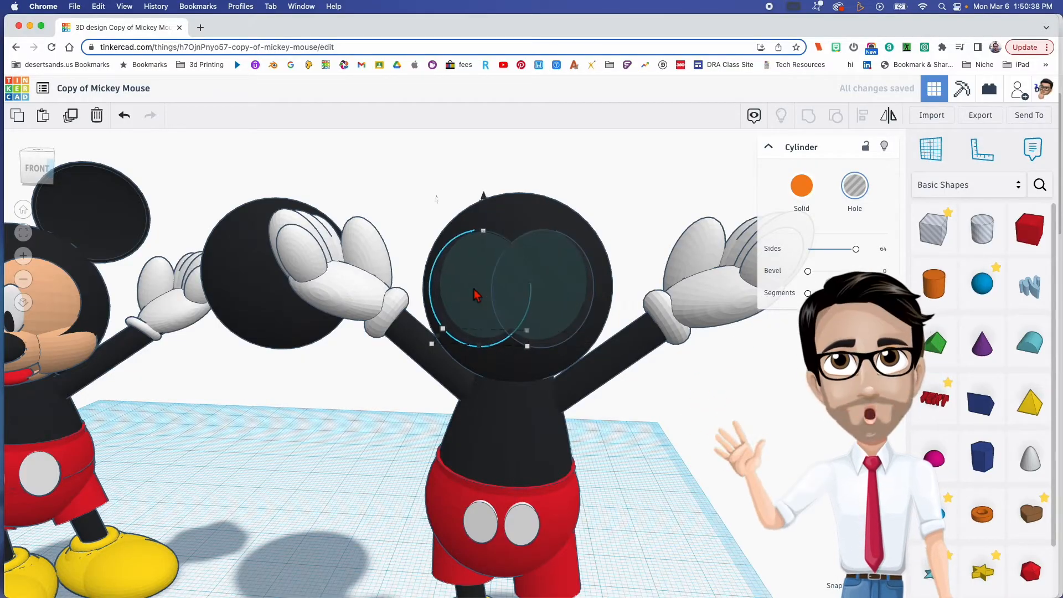
mouse_move(541, 301)
right_down()
mouse_move(468, 301)
mouse_move(570, 301)
mouse_move(546, 304)
mouse_move(563, 360)
mouse_move(558, 287)
mouse_move(504, 262)
mouse_move(543, 281)
mouse_move(535, 292)
right_up()
- Group the head sphere with both hole cylinders to cut the two-lobed face opening into the head
drag(408, 184, 585, 299)
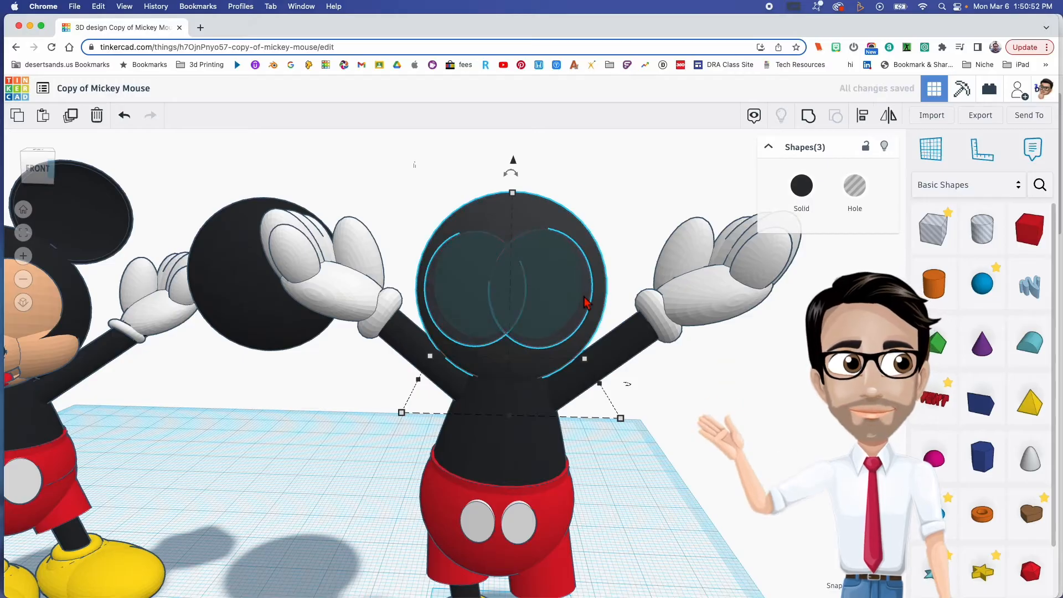
key(super+z)
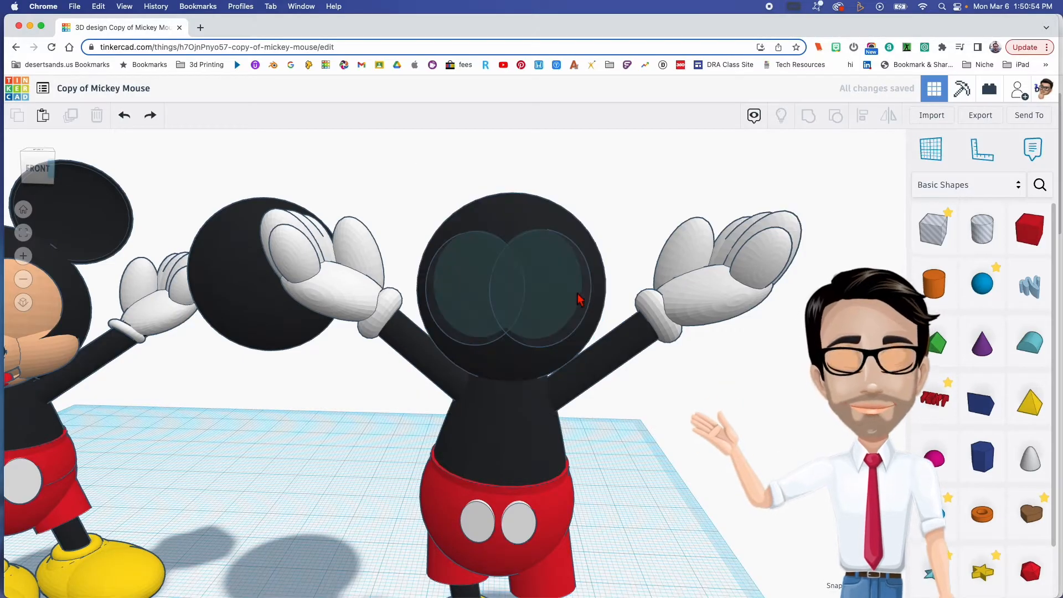
drag(425, 200, 571, 291)
key(super+g)
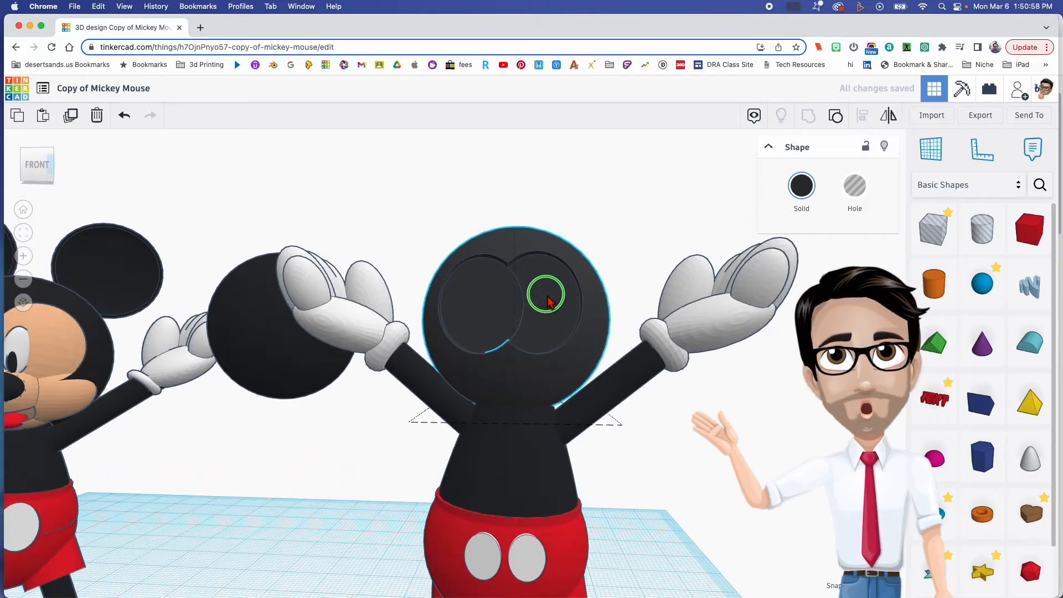
right_drag(546, 301, 572, 316)
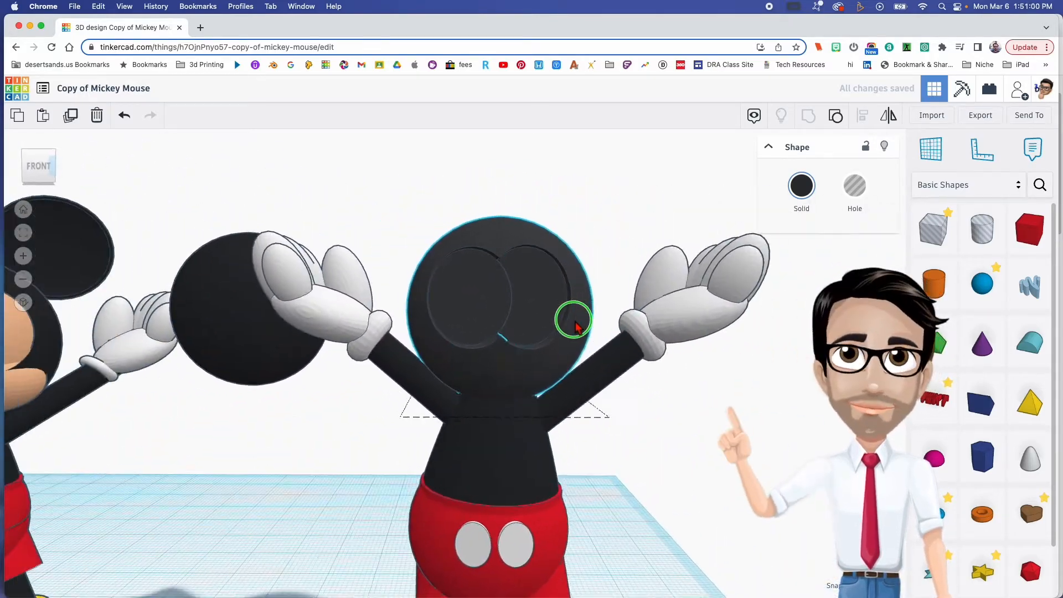
- Recolour the spare black sphere pale yellow and move it inside the head so it fills the face cutouts
click(232, 337)
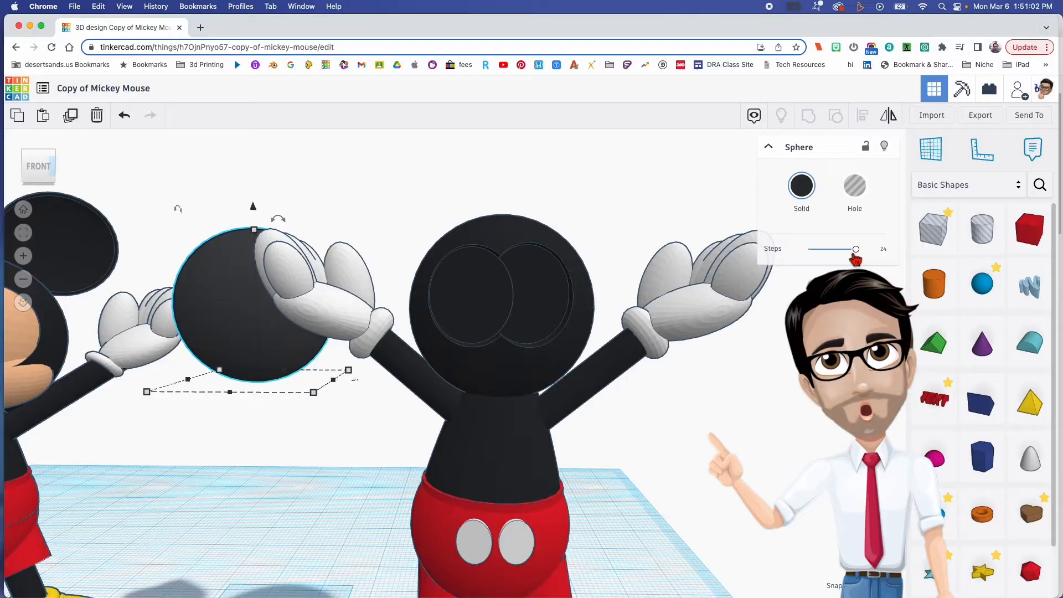
click(802, 186)
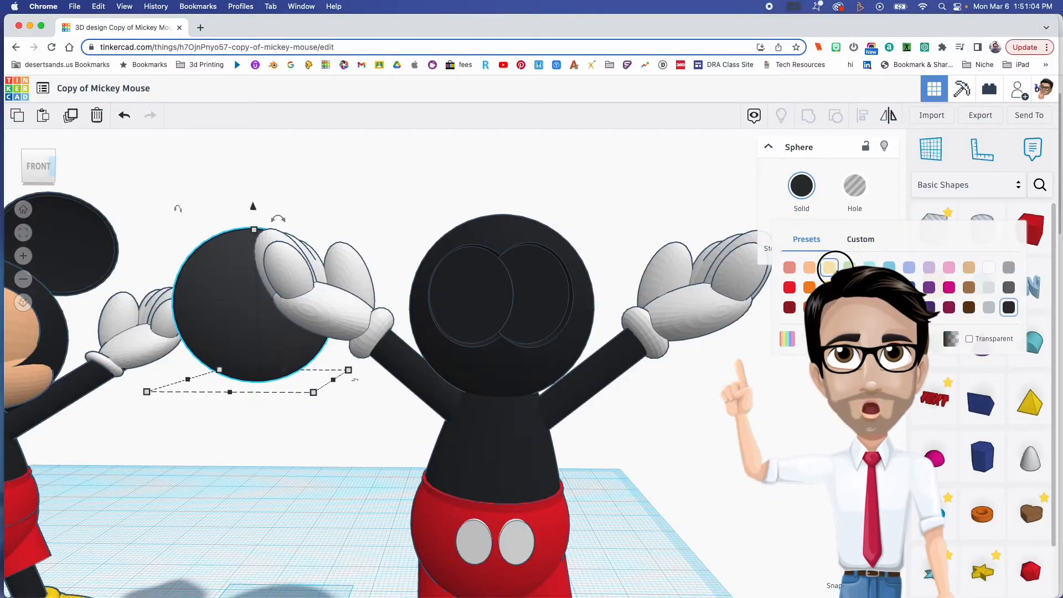
click(969, 268)
drag(253, 324, 525, 328)
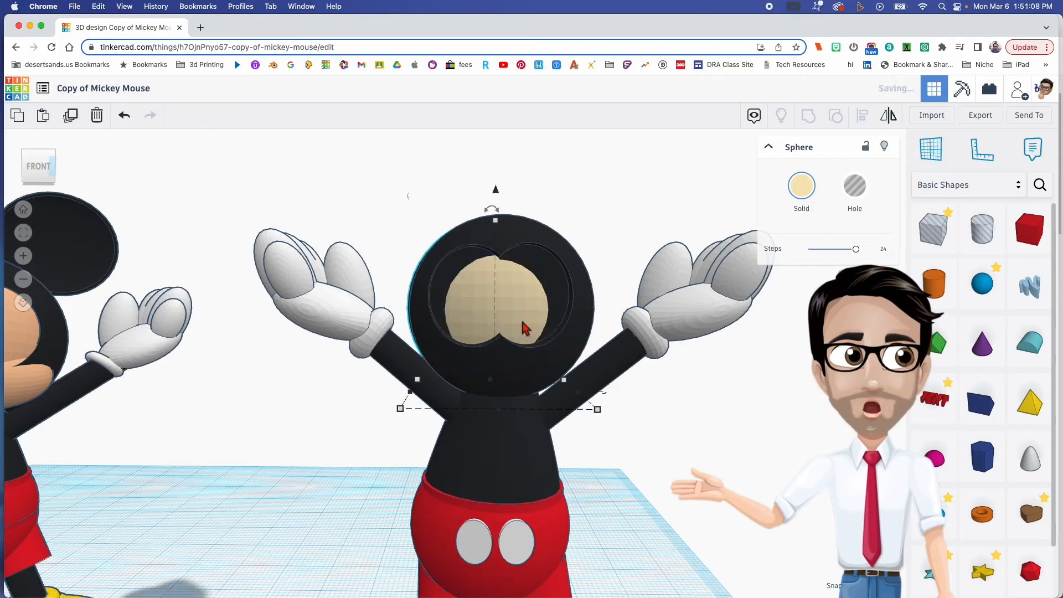
key(Down)
key(Down)
key(Down)
key(Down)
key(Down)
key(Down)
key(Down)
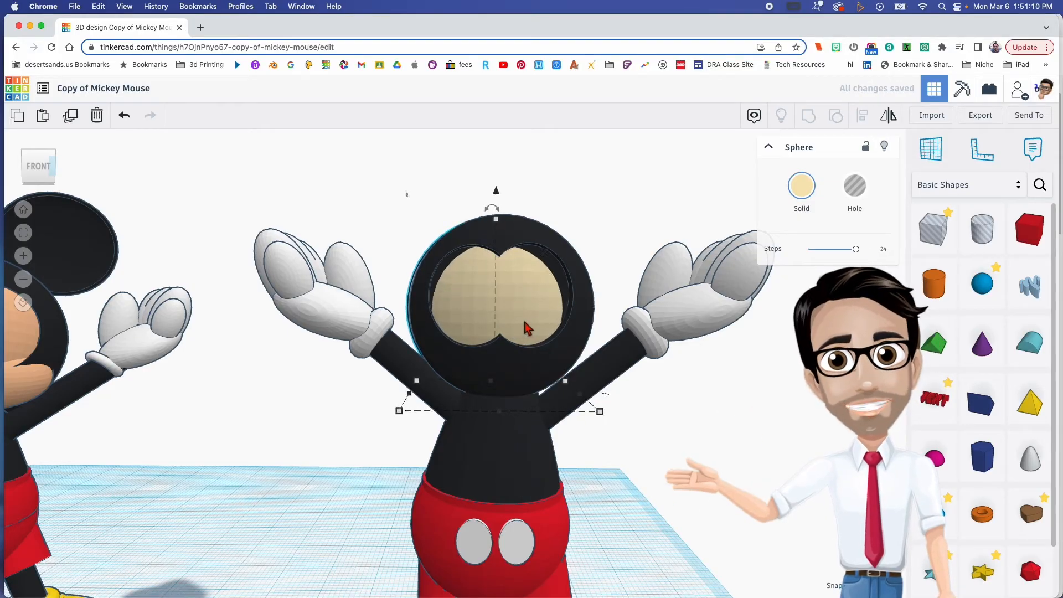
key(Right)
key(Right)
key(Right)
key(Right)
key(Right)
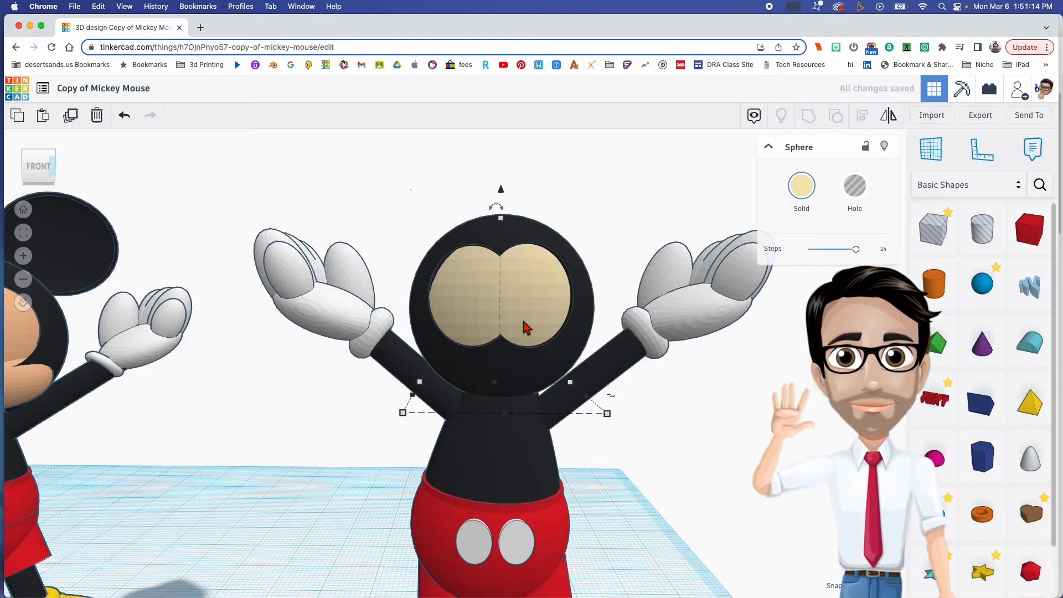
- Shrink the pale yellow sphere uniformly to 23.90 mm so it fits inside the black head
right_drag(522, 321, 541, 304)
scroll(545, 277, up, 1)
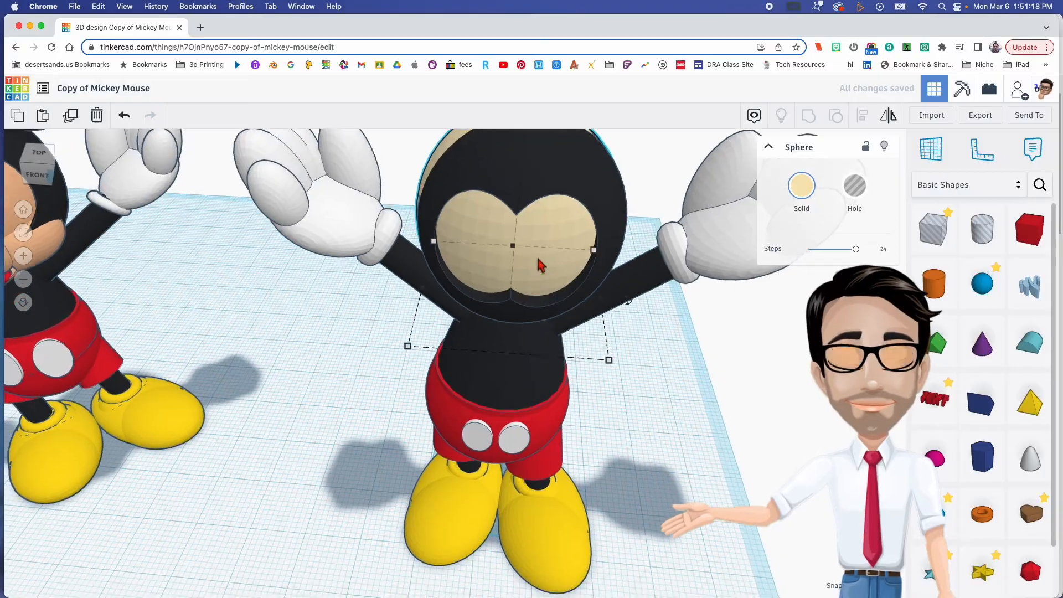
scroll(540, 260, down, 1)
middle_drag(539, 260, 516, 328)
drag(453, 225, 510, 299)
click(430, 222)
click(477, 254)
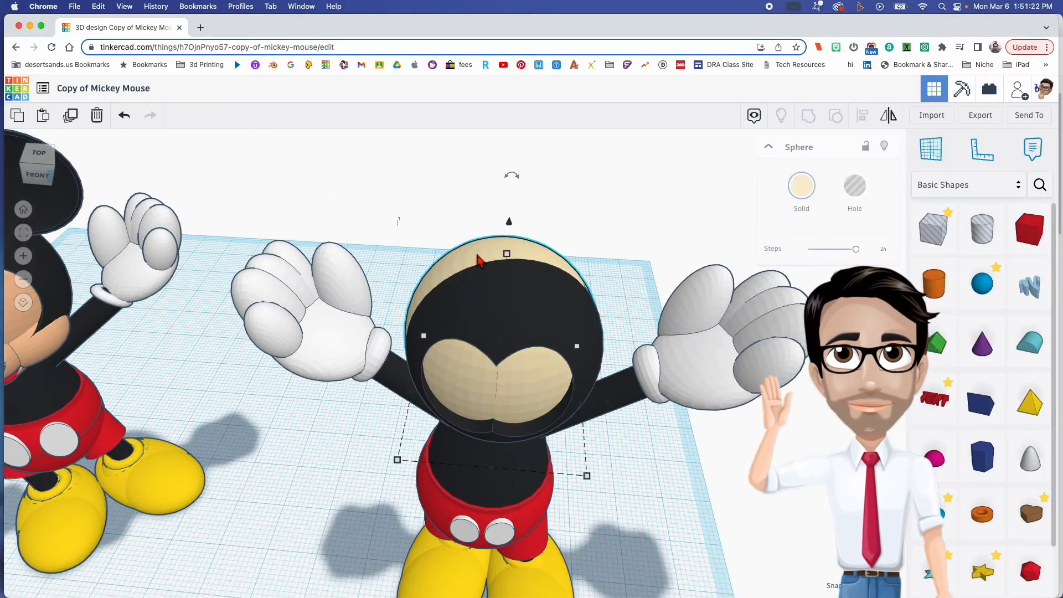
click(507, 254)
drag(508, 259, 511, 268)
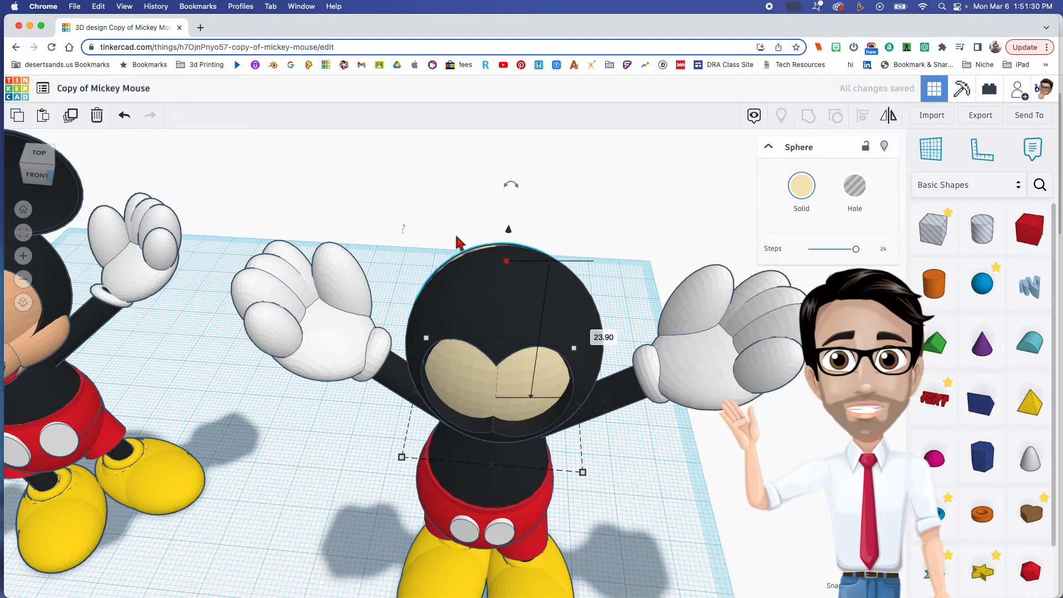
- Align the pale yellow sphere with the black head, centring both in width and depth
shift+click(513, 309)
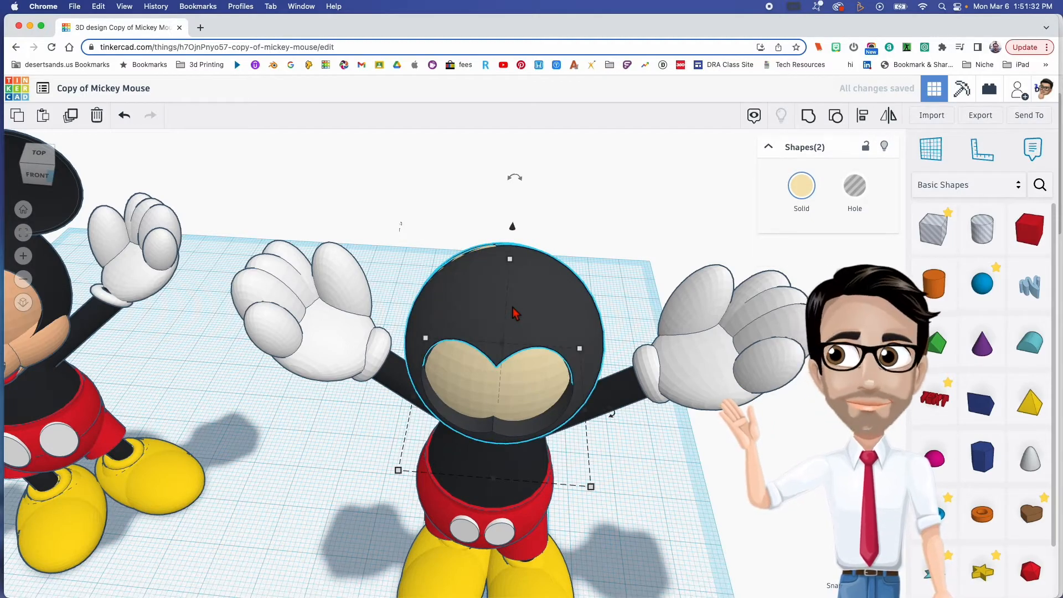
key(l)
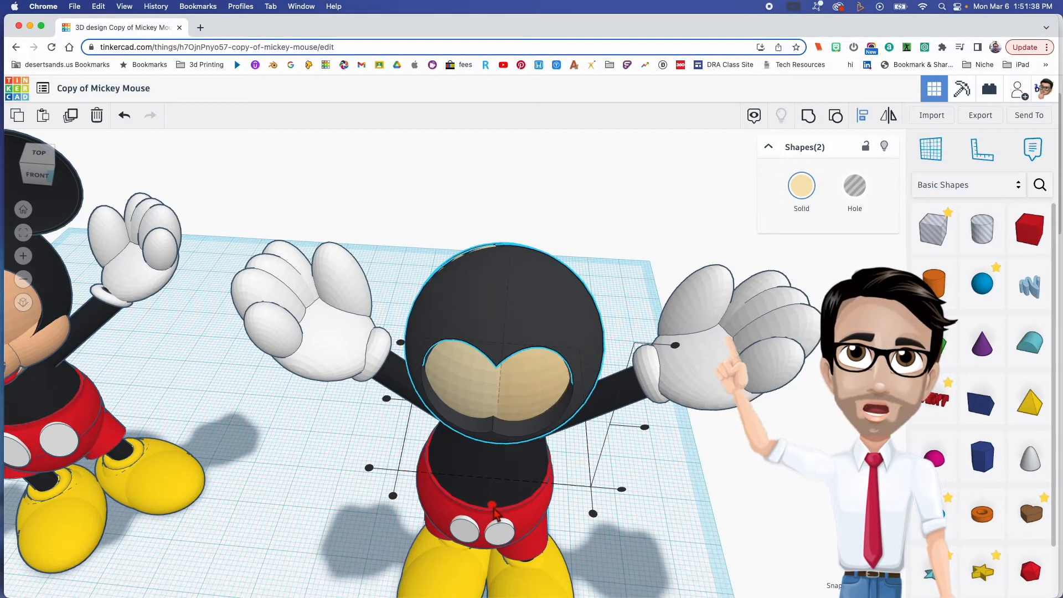
click(493, 505)
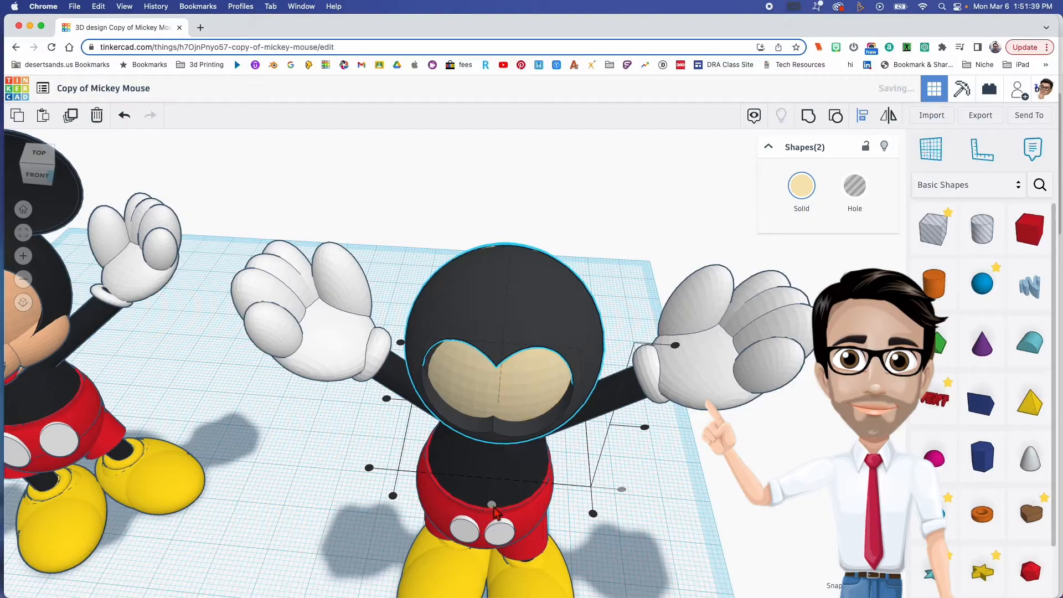
click(387, 398)
click(376, 424)
- Recolour the face sphere inside the head tan
right_drag(515, 438, 522, 372)
scroll(521, 468, down, 2)
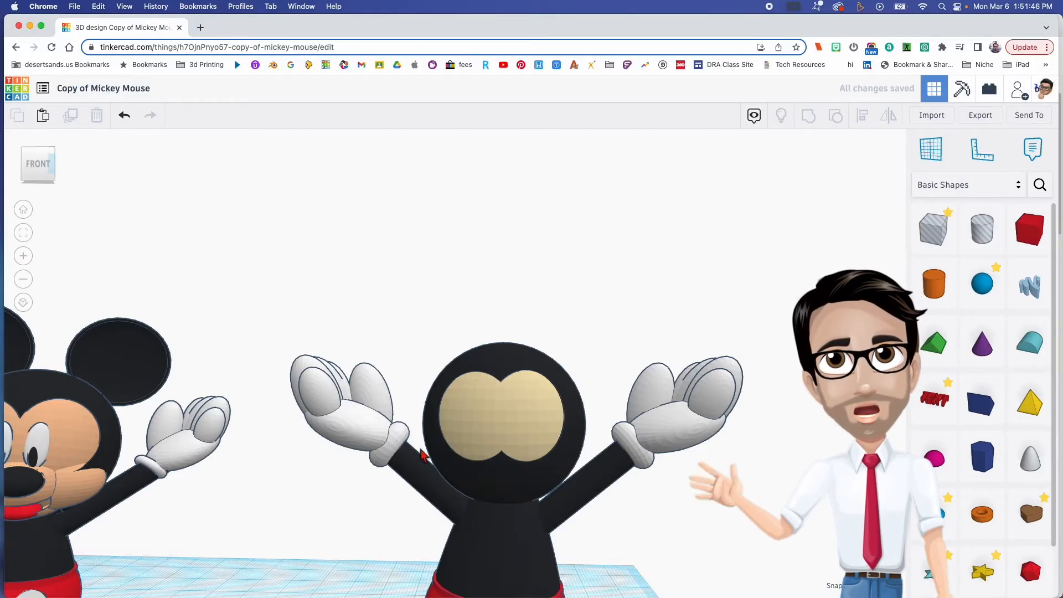
click(494, 434)
click(801, 188)
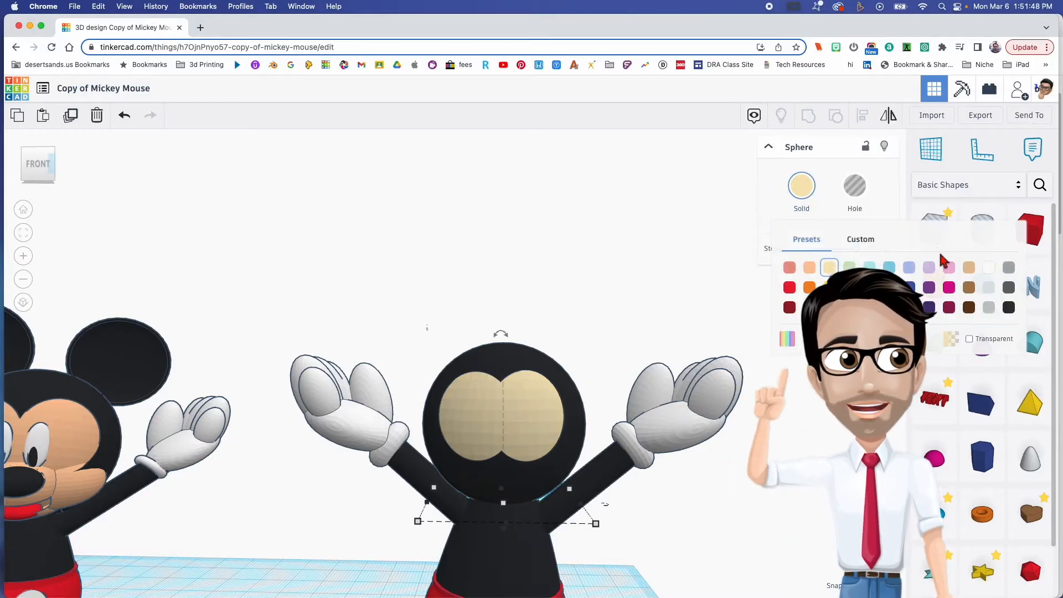
click(970, 270)
- Change the face sphere's colour to the light peach preset to match the finished model's face
right_drag(667, 359, 590, 370)
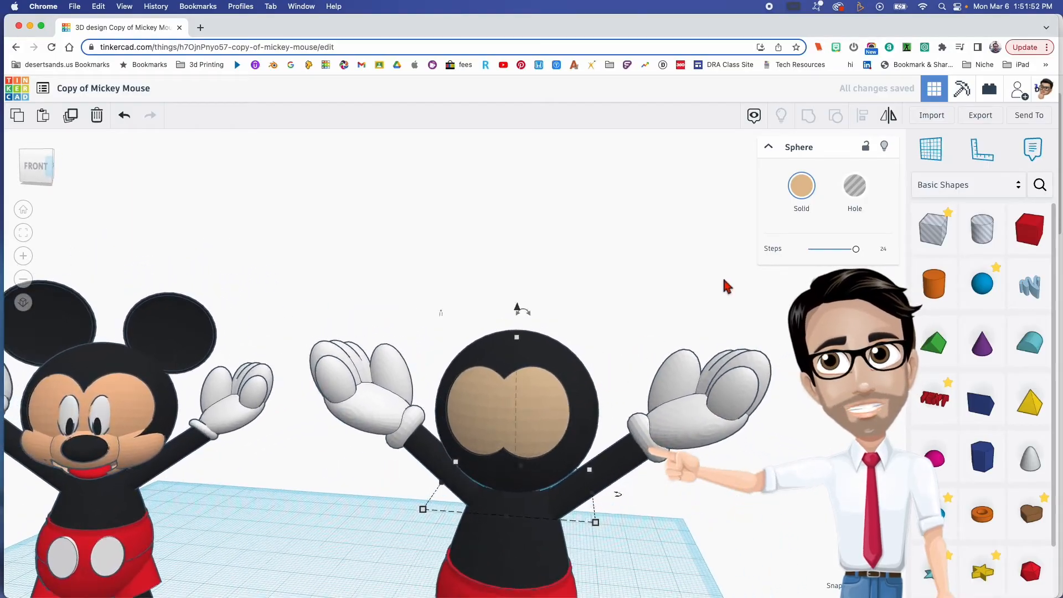
click(801, 188)
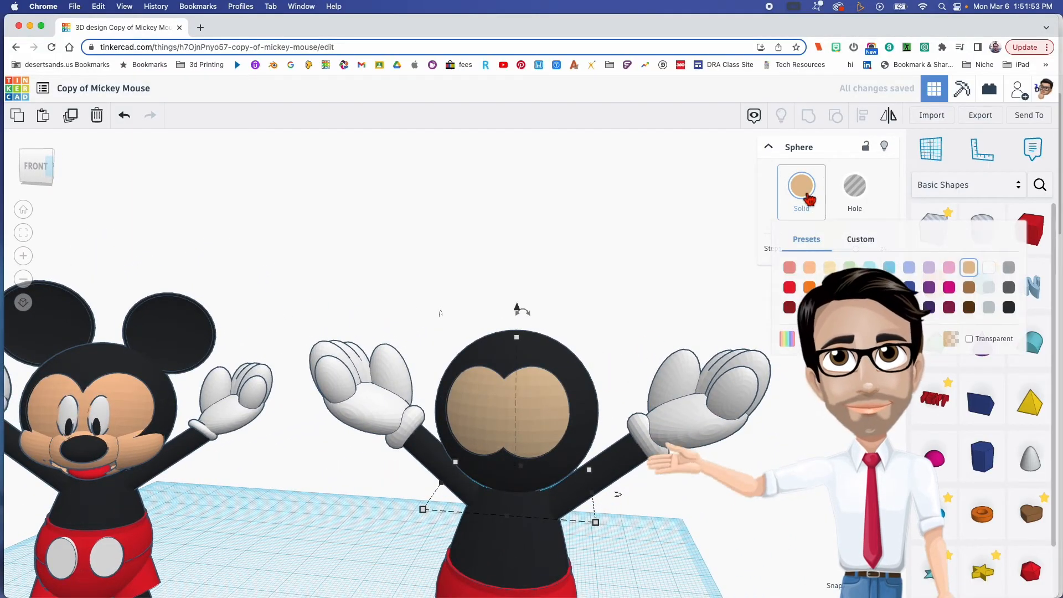
click(810, 268)
right_drag(785, 300, 587, 382)
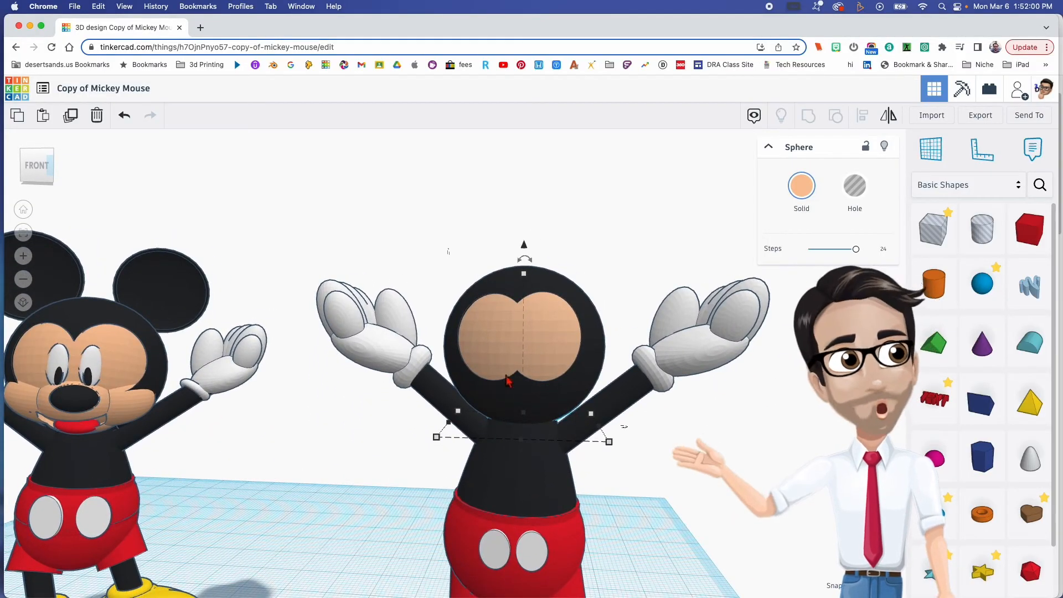
- Flatten a duplicate of the peach face sphere to 8.80 mm high and raise it across the lower face
middle_drag(675, 514, 670, 477)
click(525, 293)
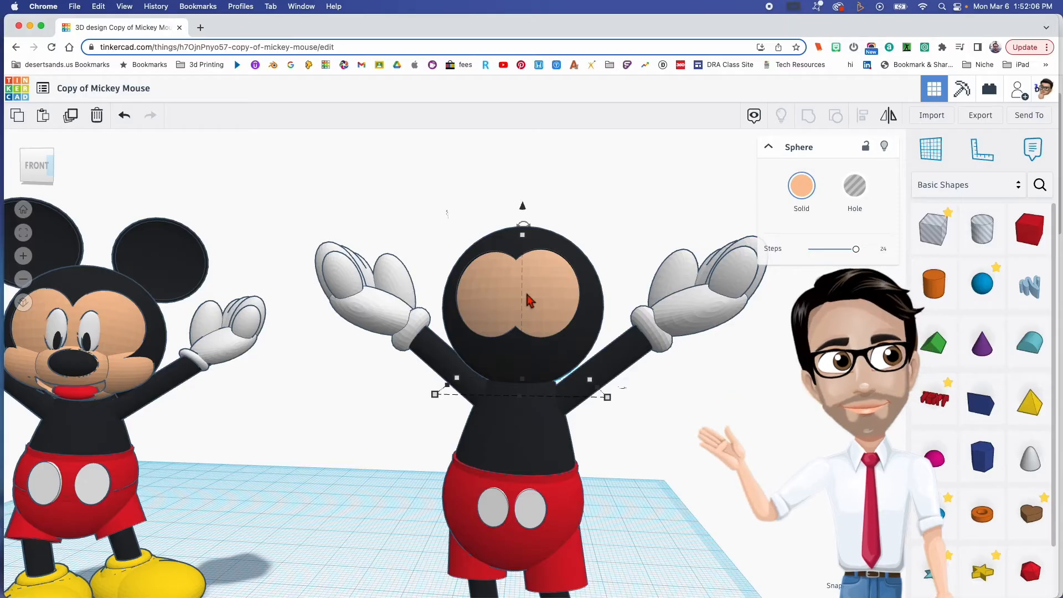
drag(523, 239, 524, 310)
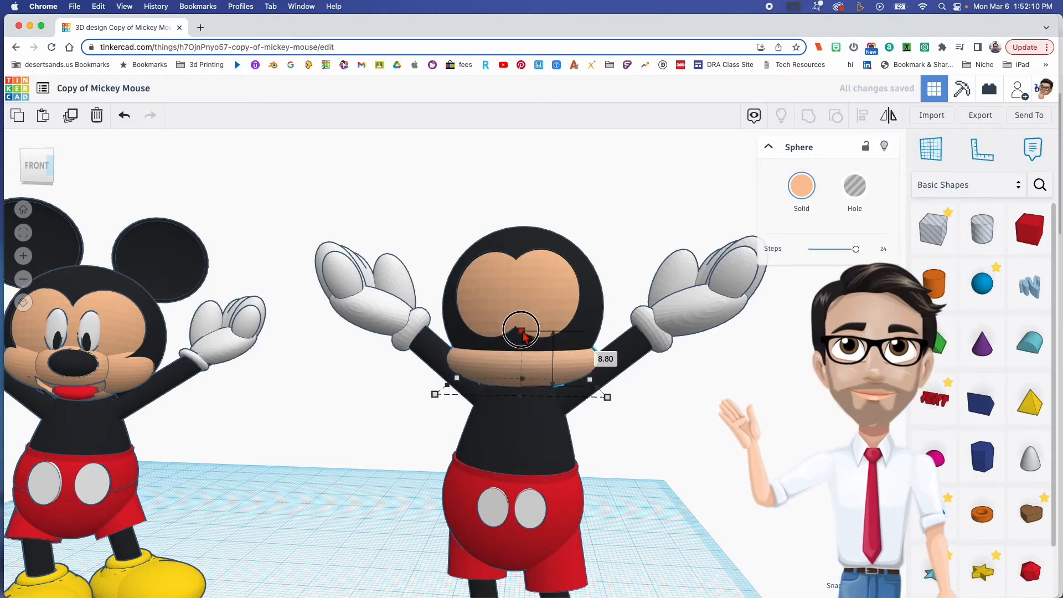
drag(523, 309, 526, 287)
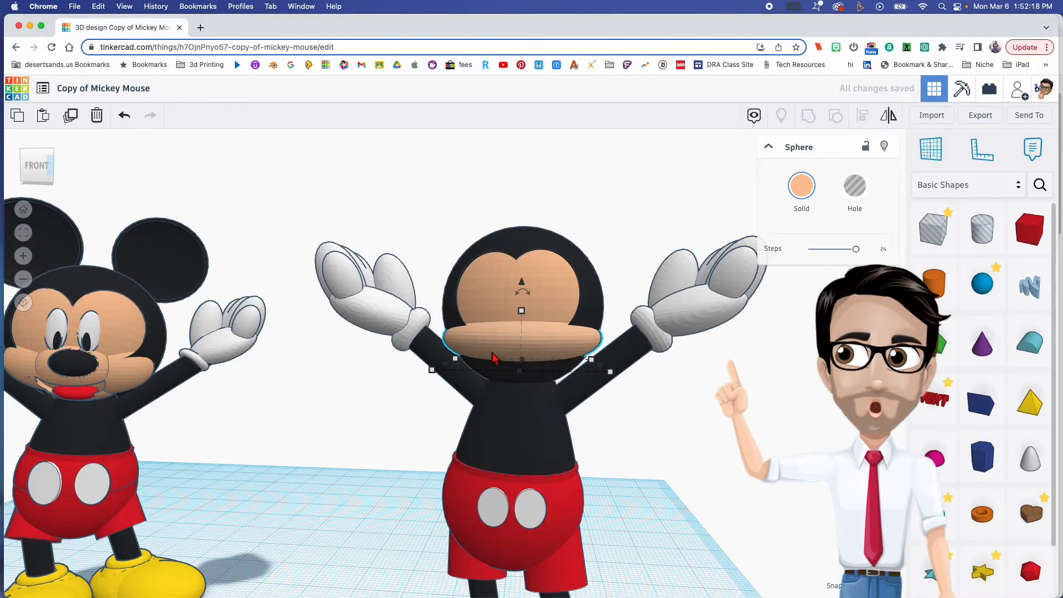
- Narrow the flattened peach sphere to about 15 mm wide so it forms a cheek on one side of the face
right_drag(499, 363, 488, 379)
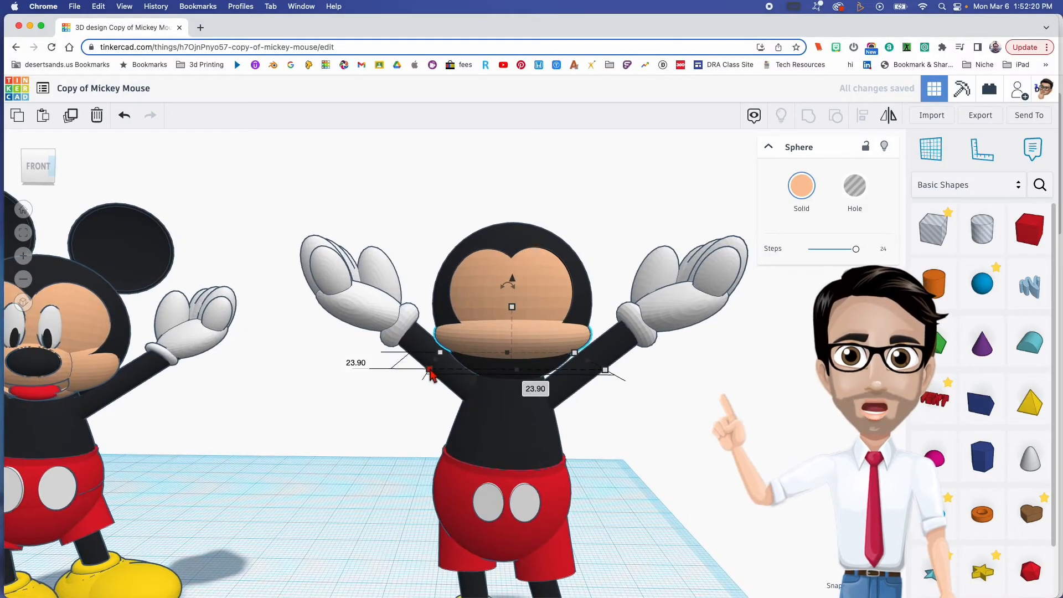
drag(431, 372, 474, 375)
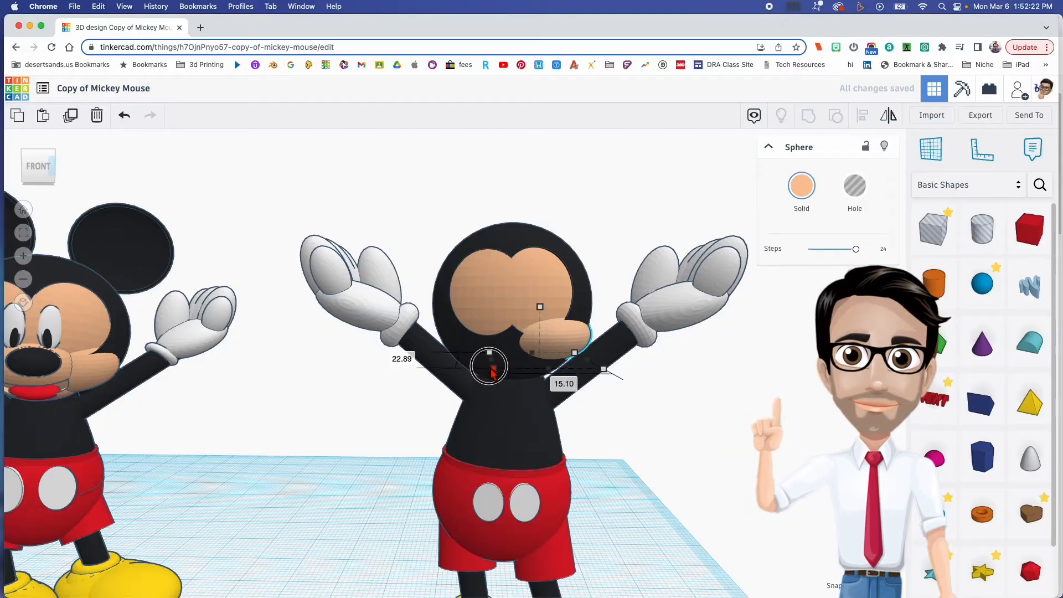
right_drag(490, 368, 562, 391)
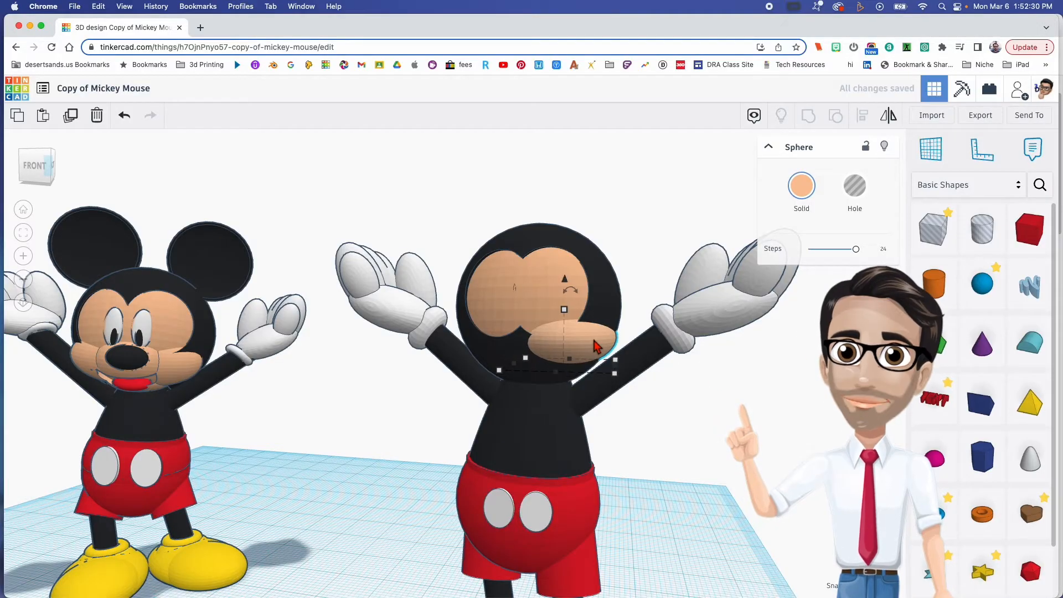
- Tilt the peach cheek shape, lower it by 0.39 mm and shift it into position against the lower face
right_drag(600, 344, 603, 344)
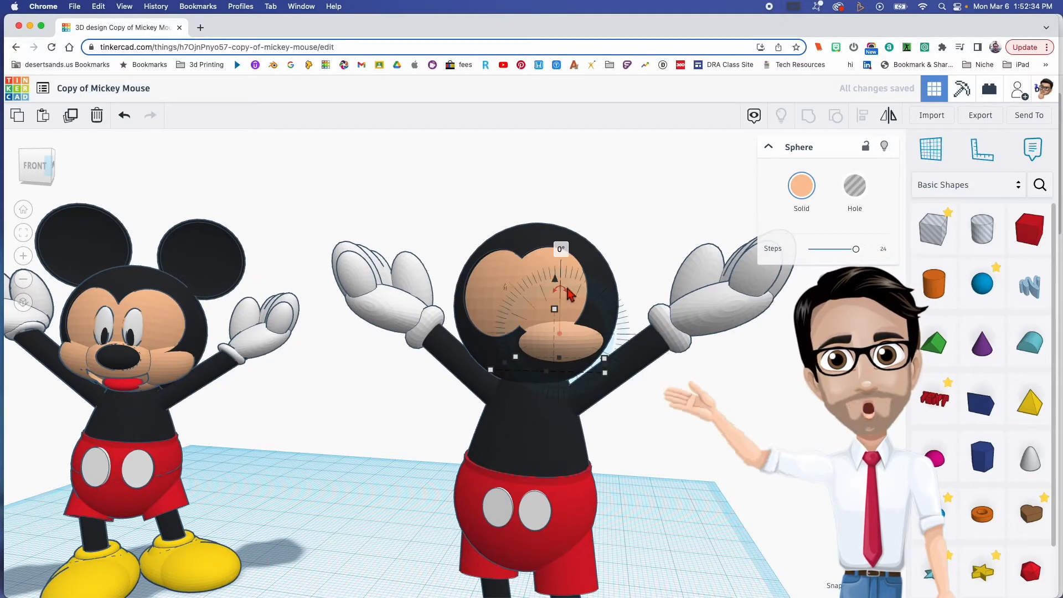
drag(561, 288, 563, 268)
right_drag(576, 336, 586, 337)
drag(551, 284, 555, 290)
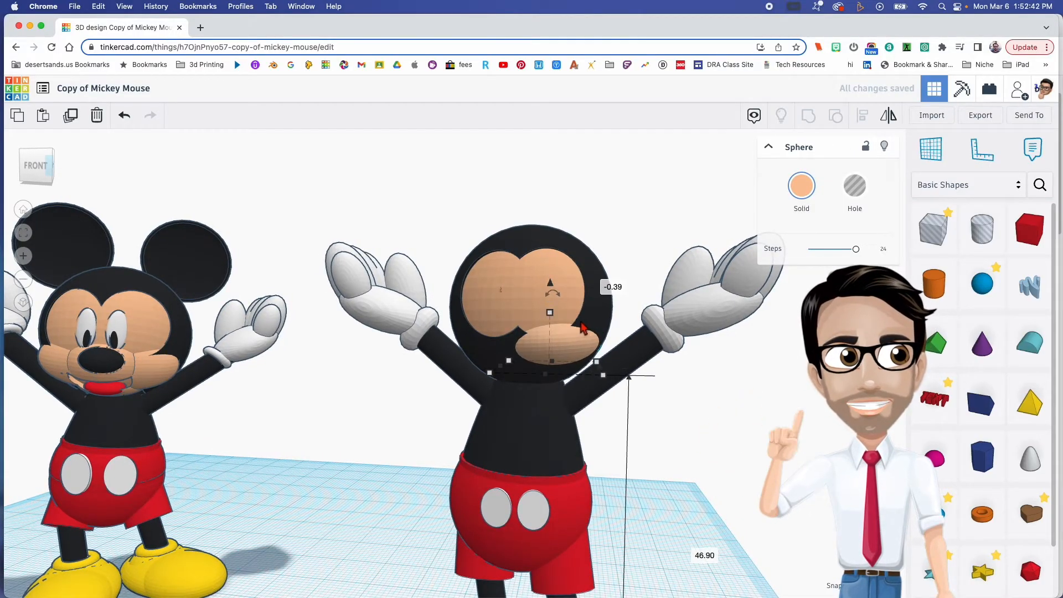
mouse_move(570, 346)
right_down()
mouse_move(575, 357)
mouse_move(569, 344)
right_up()
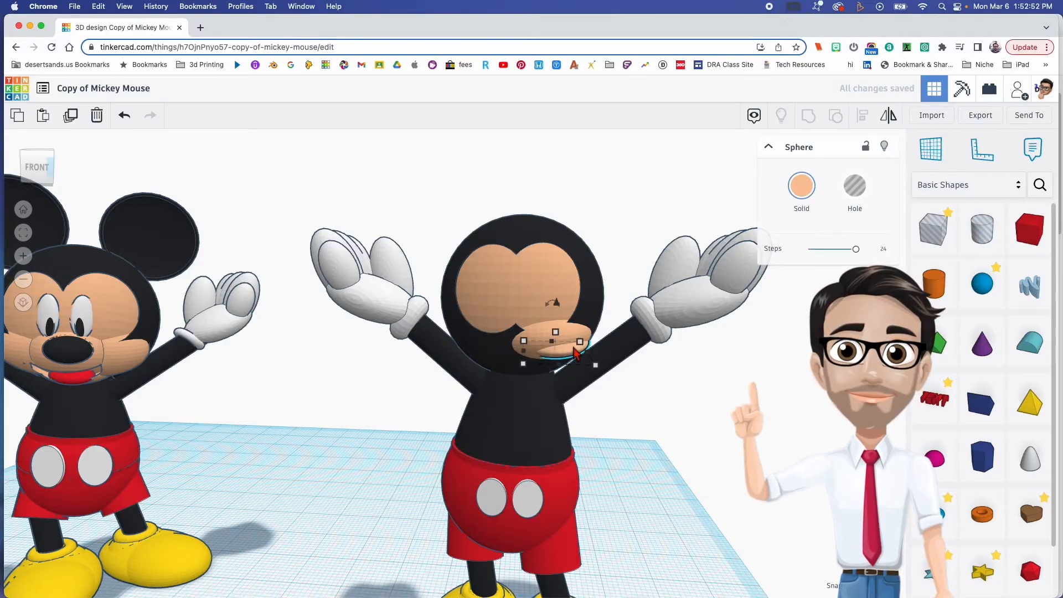
- Duplicate the tilted peach cheek, mirror it and move it to the matching position on the opposite side of the face
key(Delete)
click(555, 343)
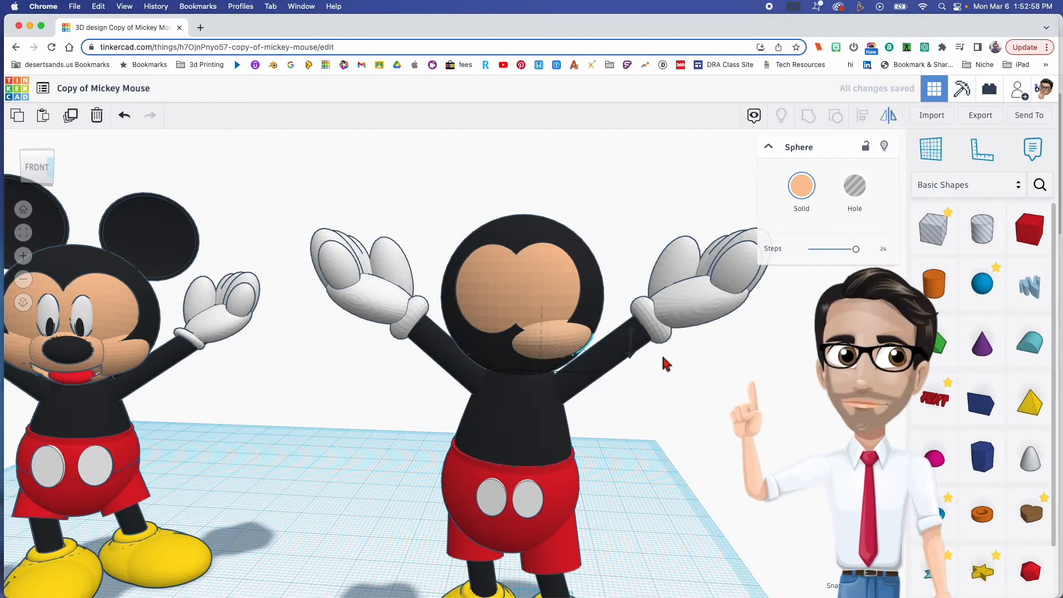
right_drag(576, 382, 569, 396)
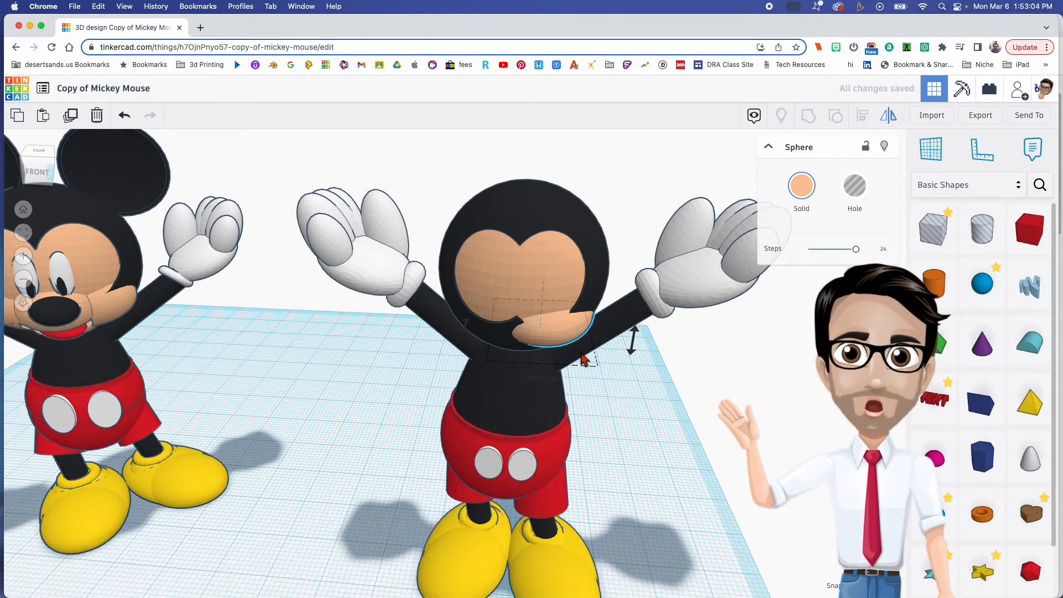
key(Left)
key(Left)
key(Left)
key(Left)
key(Left)
key(Left)
key(Left)
key(Left)
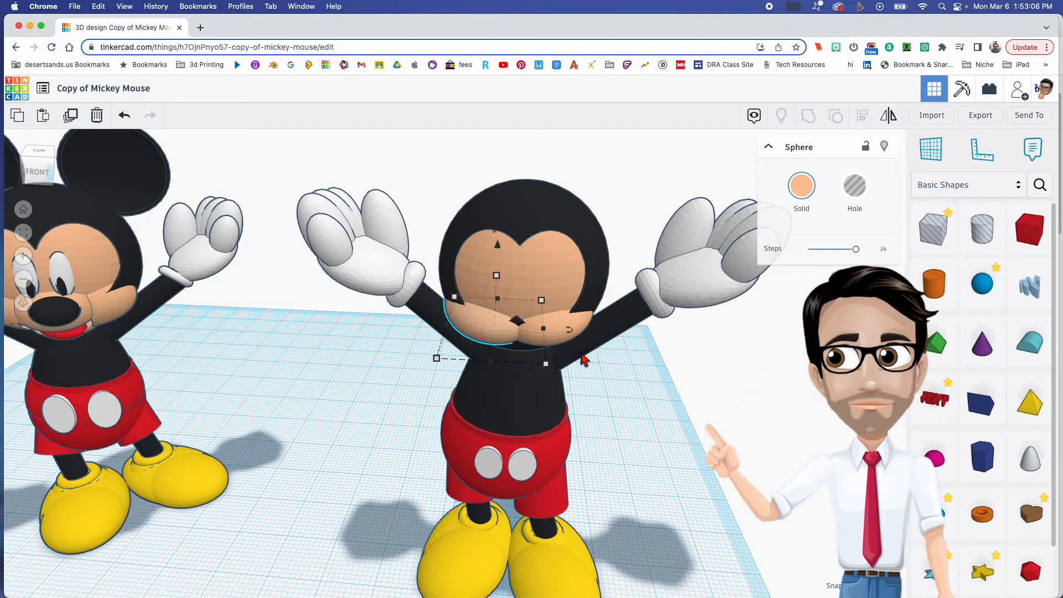
right_drag(522, 327, 500, 370)
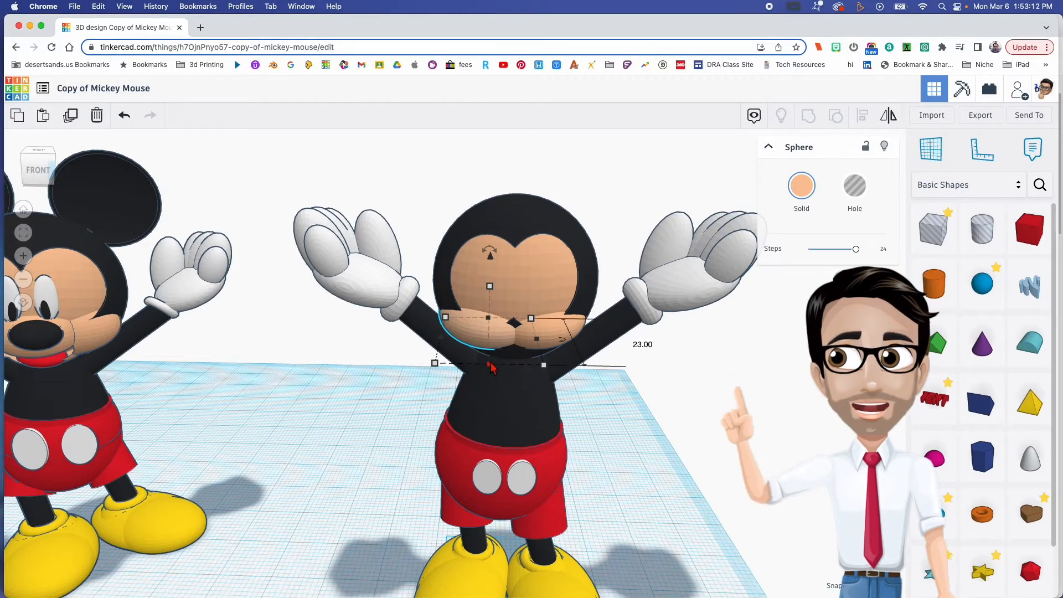
- Add a level peach sphere between the two cheeks and move it forward and up to form the protruding snout
right_drag(555, 392, 551, 361)
click(519, 339)
drag(540, 363, 557, 347)
click(556, 348)
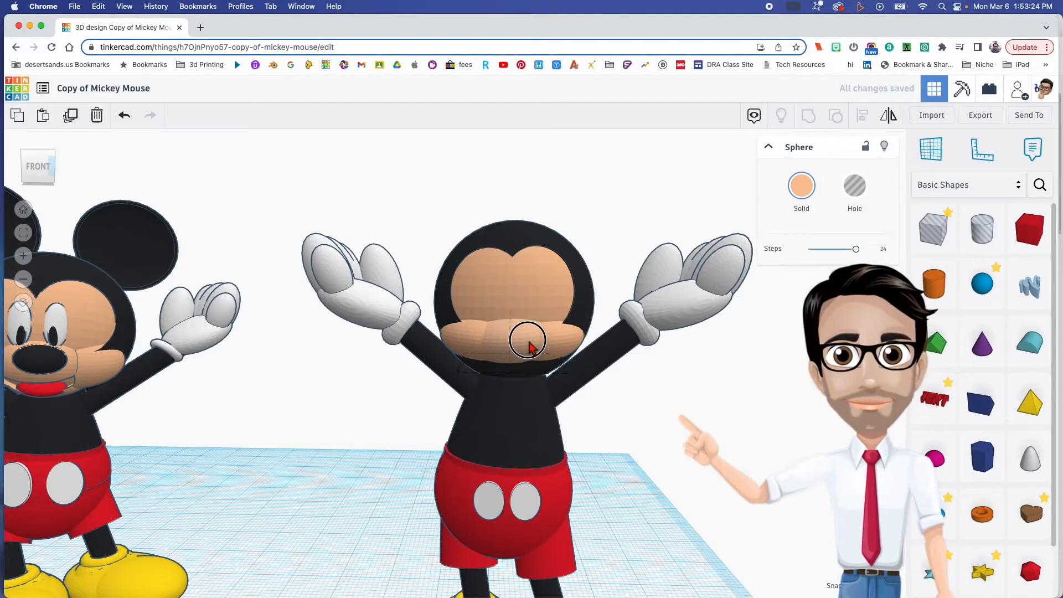
right_drag(529, 340, 422, 356)
right_drag(584, 374, 573, 332)
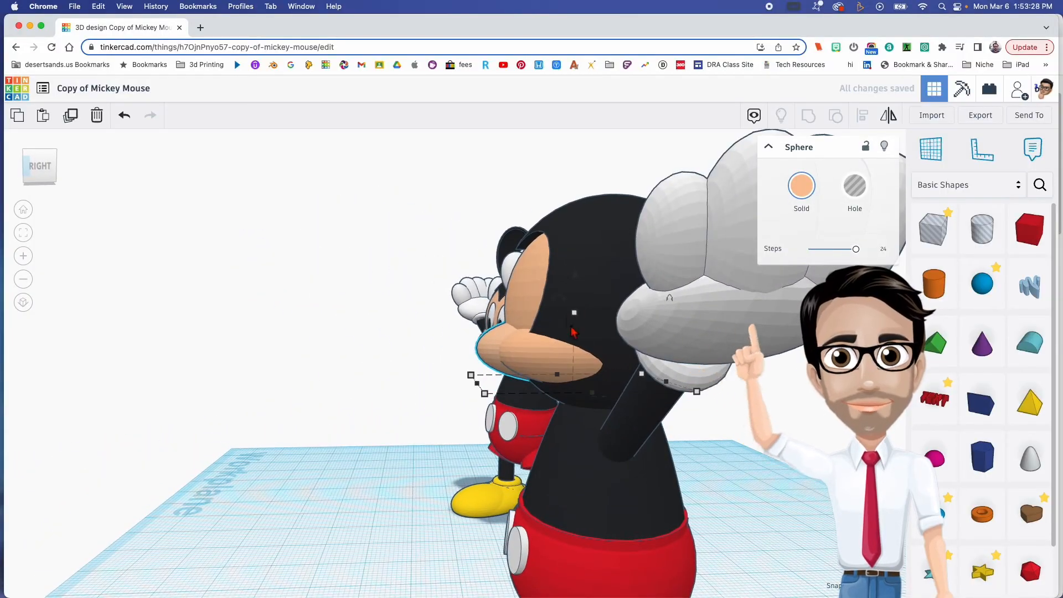
drag(565, 304, 565, 233)
right_drag(474, 372, 742, 362)
drag(519, 299, 519, 287)
click(676, 458)
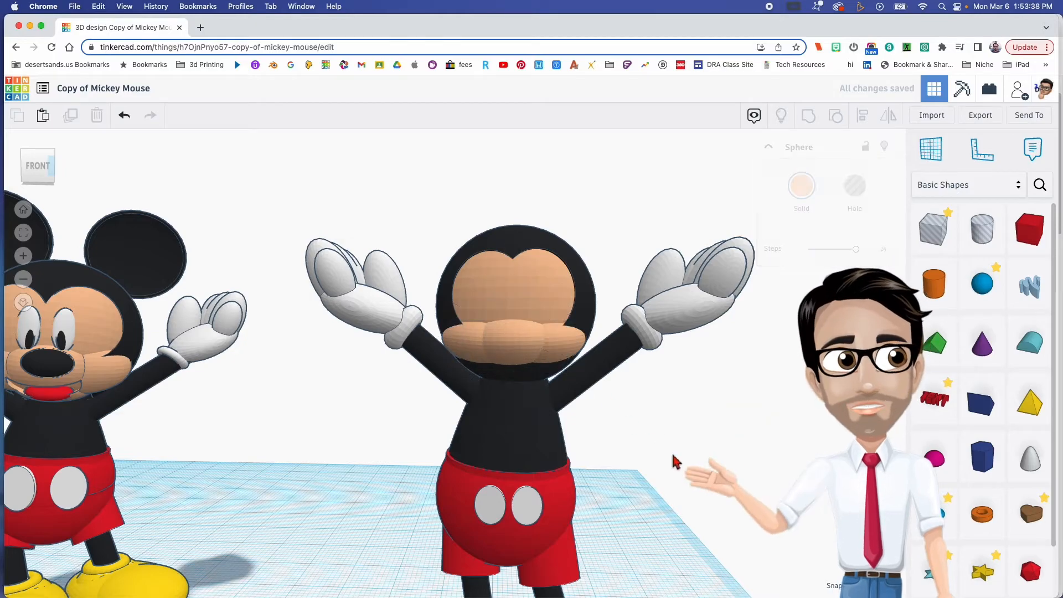
- Duplicate the peach face sphere, shrink the copy to 5 mm high and bring it forward onto the snout as the nose
click(540, 296)
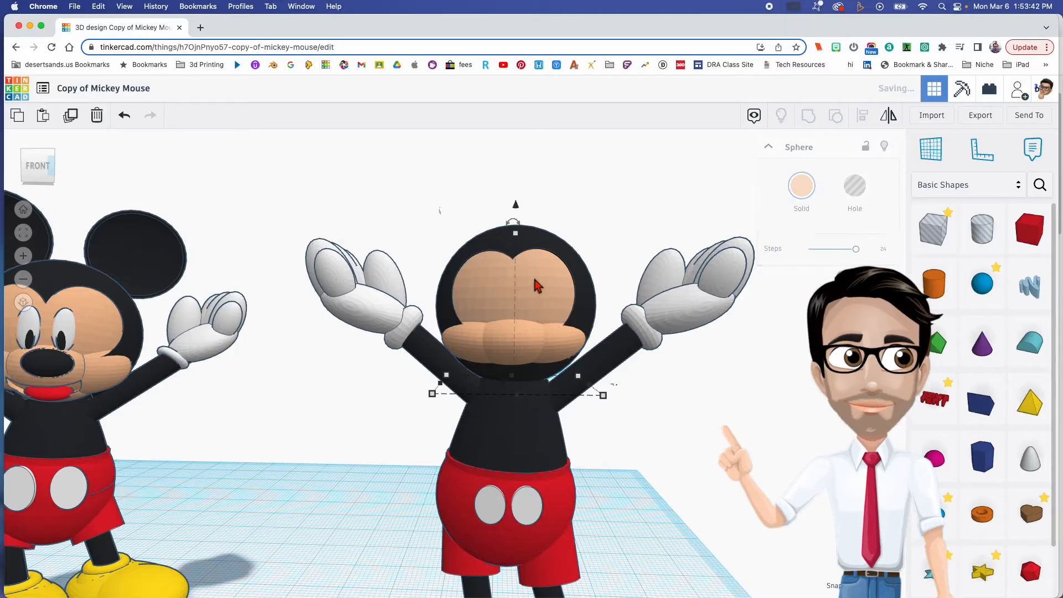
shift+drag(516, 236, 512, 307)
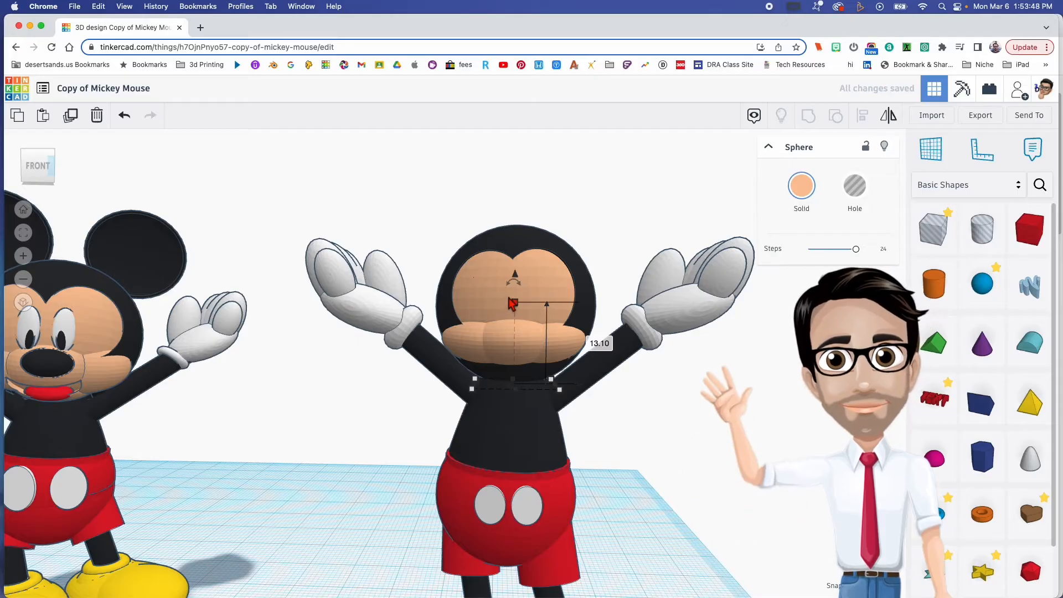
key(Down)
key(Down)
key(Down)
key(Down)
key(Down)
key(Down)
key(Down)
key(Down)
key(Down)
key(Down)
key(Down)
key(Down)
key(Down)
key(Down)
key(Down)
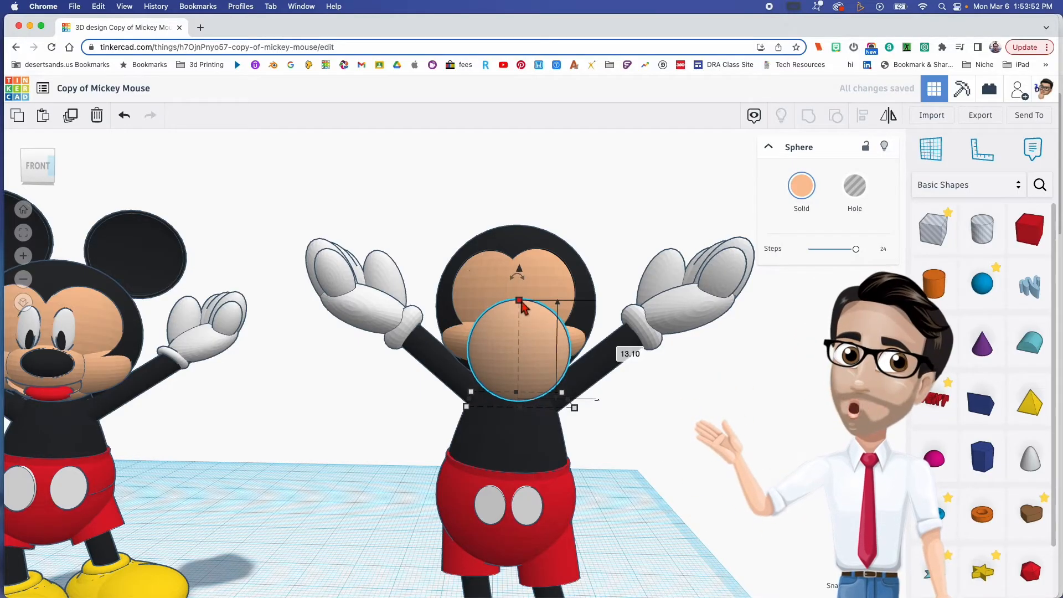
shift+drag(521, 306, 521, 279)
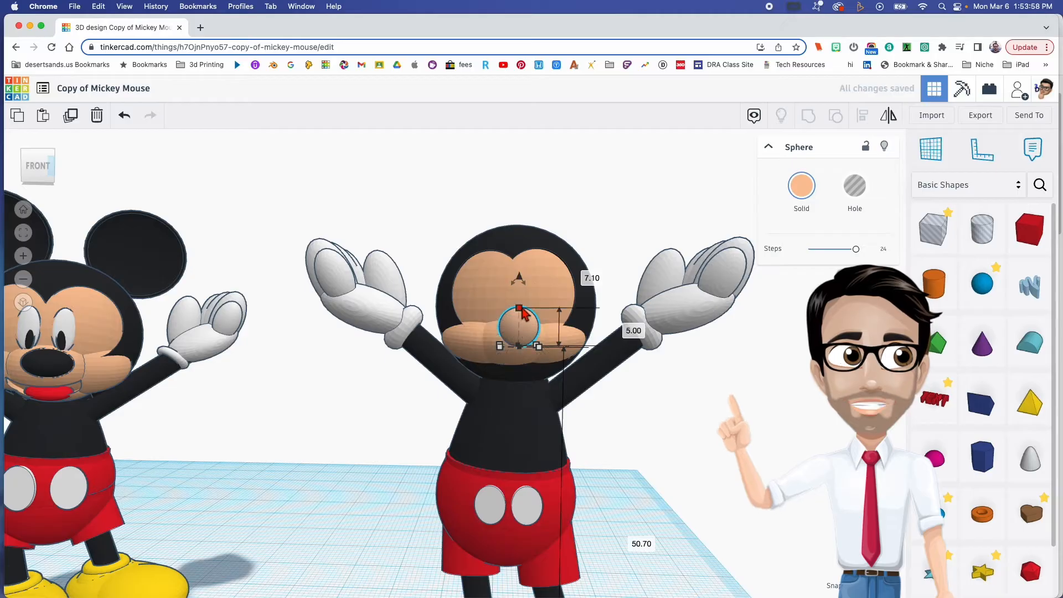
- Colour the small nose sphere black, widen it to about 6.9 mm and centre it on the upper snout
click(802, 186)
click(1007, 308)
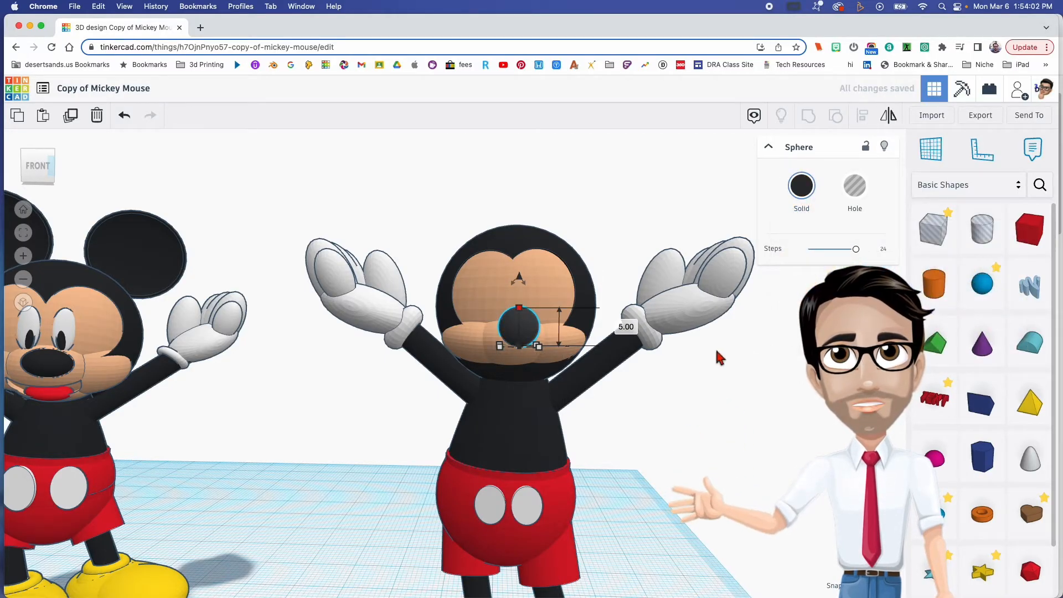
drag(543, 353, 557, 354)
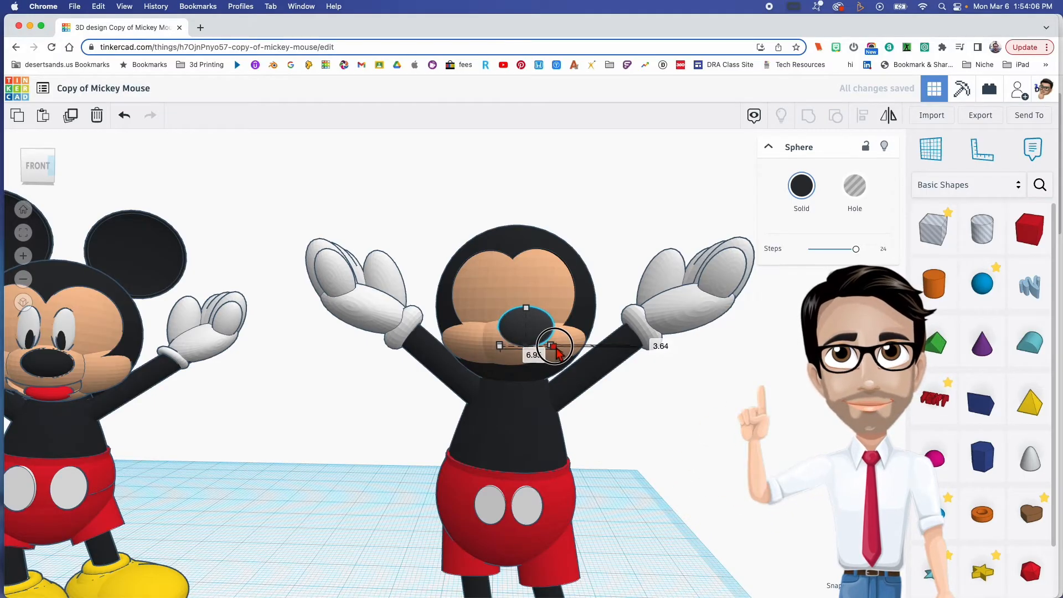
right_drag(556, 348, 566, 263)
right_drag(556, 310, 554, 315)
drag(515, 277, 526, 302)
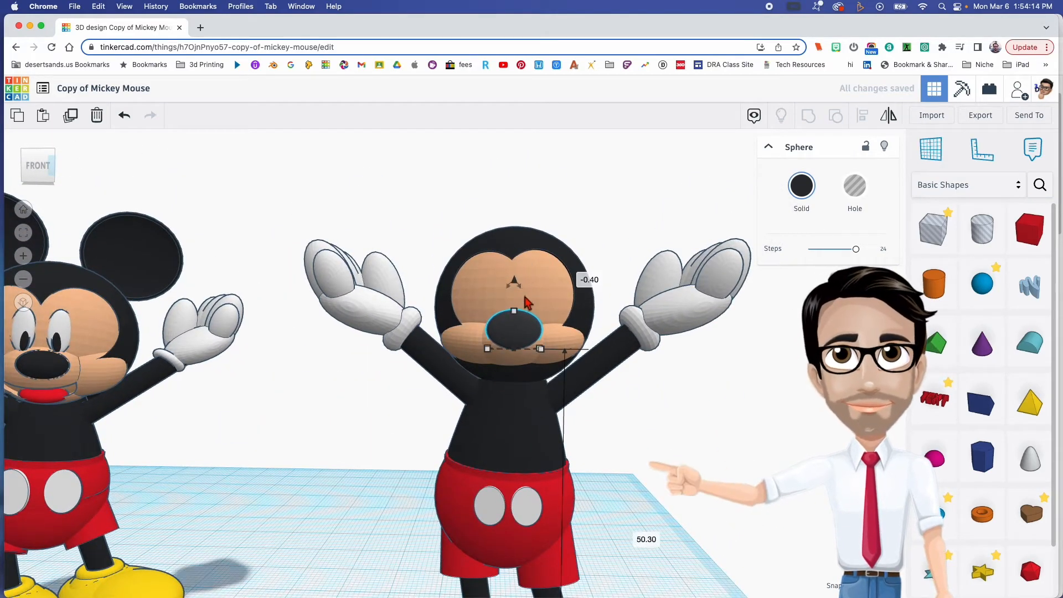
- Duplicate the central peach snout shape and lower the copy beneath it to form the chin
click(513, 363)
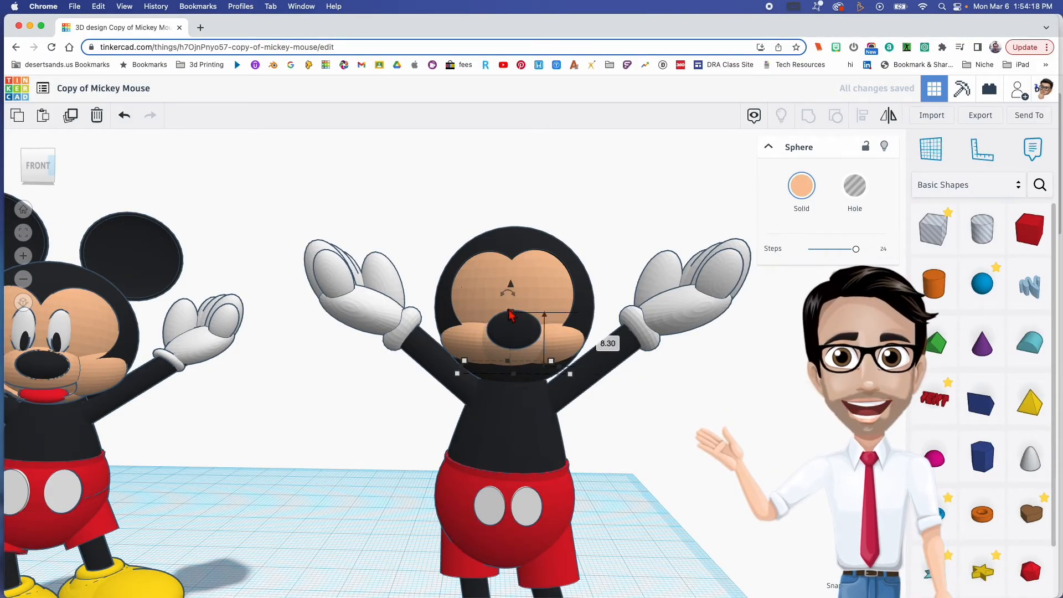
drag(514, 291, 525, 363)
click(522, 364)
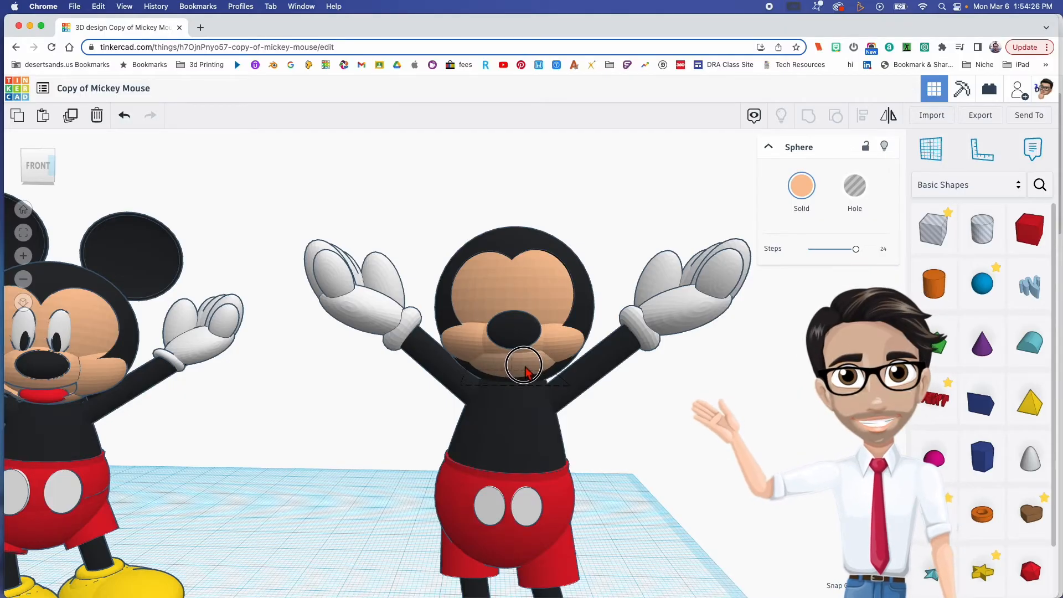
right_drag(525, 366, 527, 363)
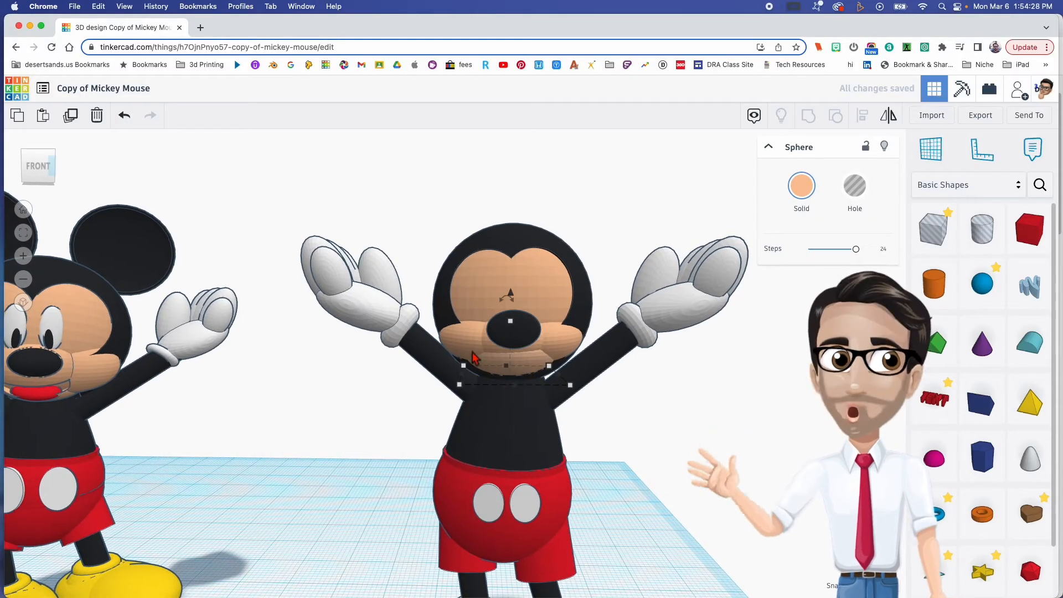
- Group the cheeks, snout, chin and nose, and enable Multicolor so each part keeps its own colour
drag(514, 346, 477, 350)
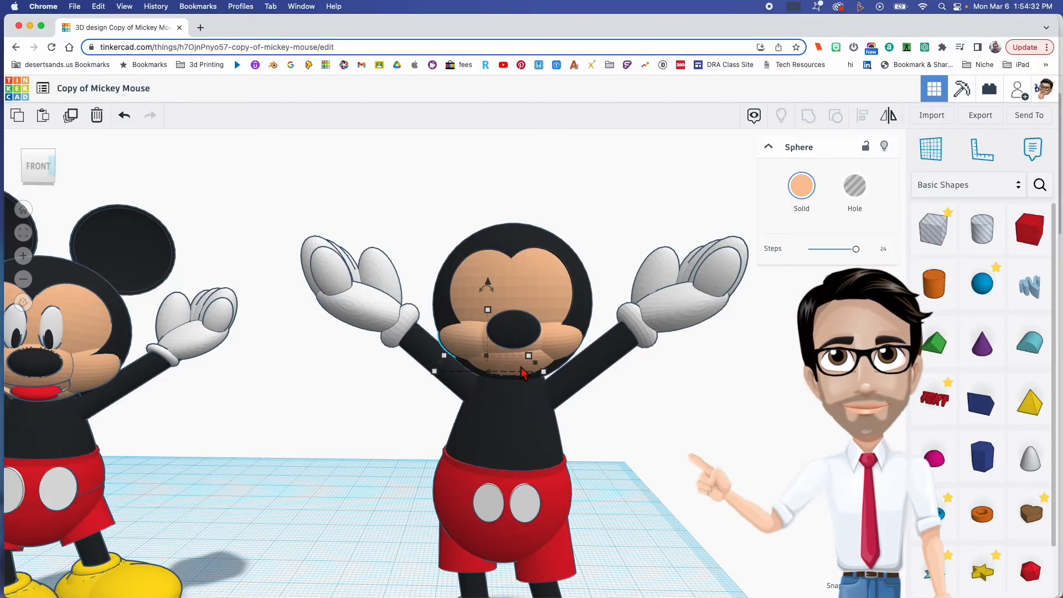
shift+click(522, 370)
shift+click(556, 352)
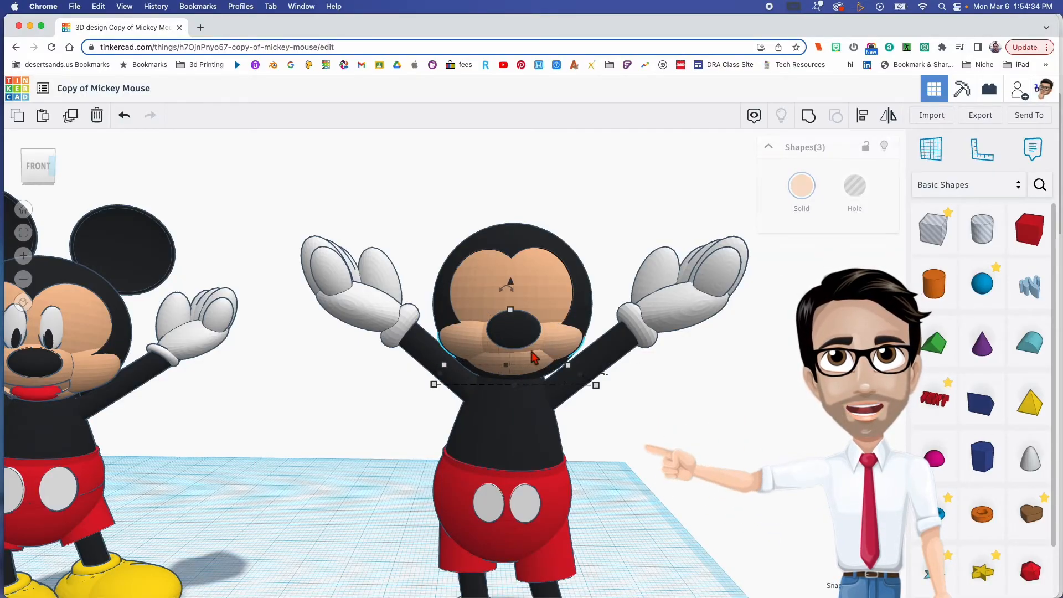
shift+click(518, 336)
mouse_move(518, 337)
right_down()
mouse_move(511, 308)
mouse_move(483, 291)
mouse_move(512, 347)
right_up()
click(810, 118)
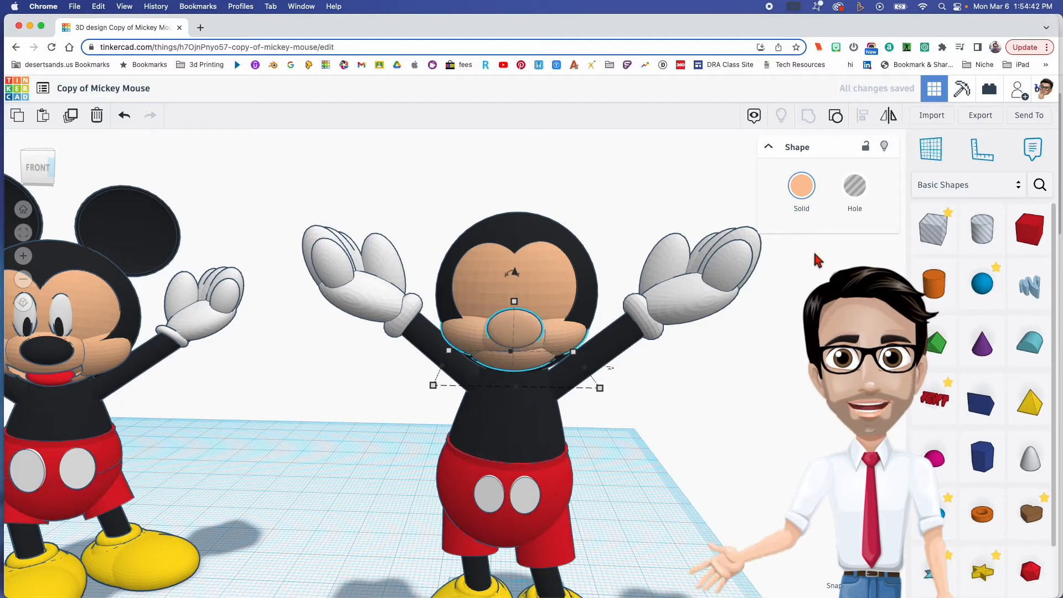
click(803, 188)
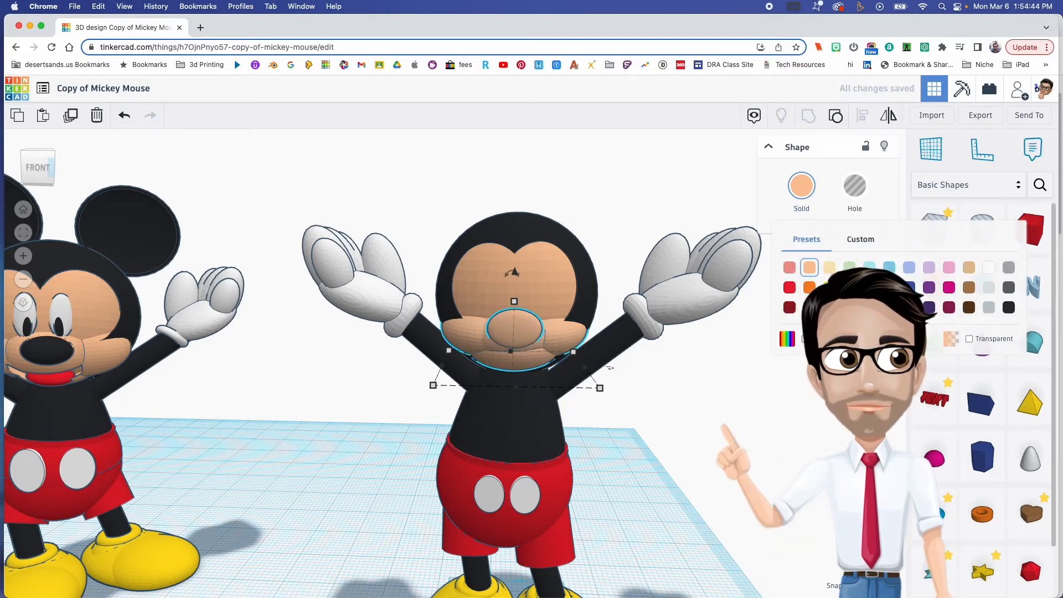
click(805, 339)
click(635, 391)
right_drag(635, 390, 644, 343)
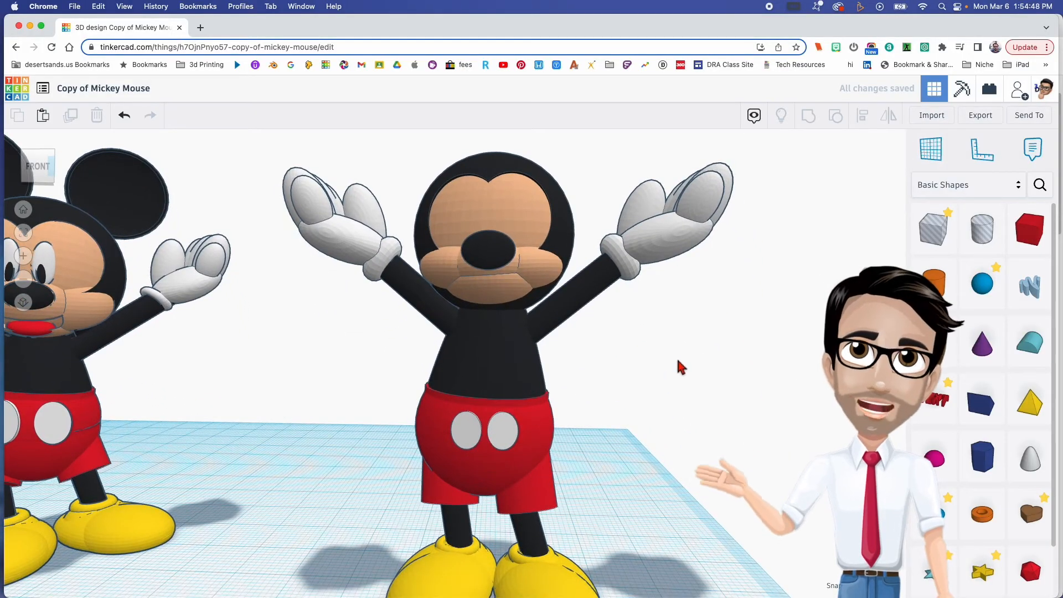
- Place a half sphere on the workplane beside the figure and flip it upside down
drag(934, 457, 686, 561)
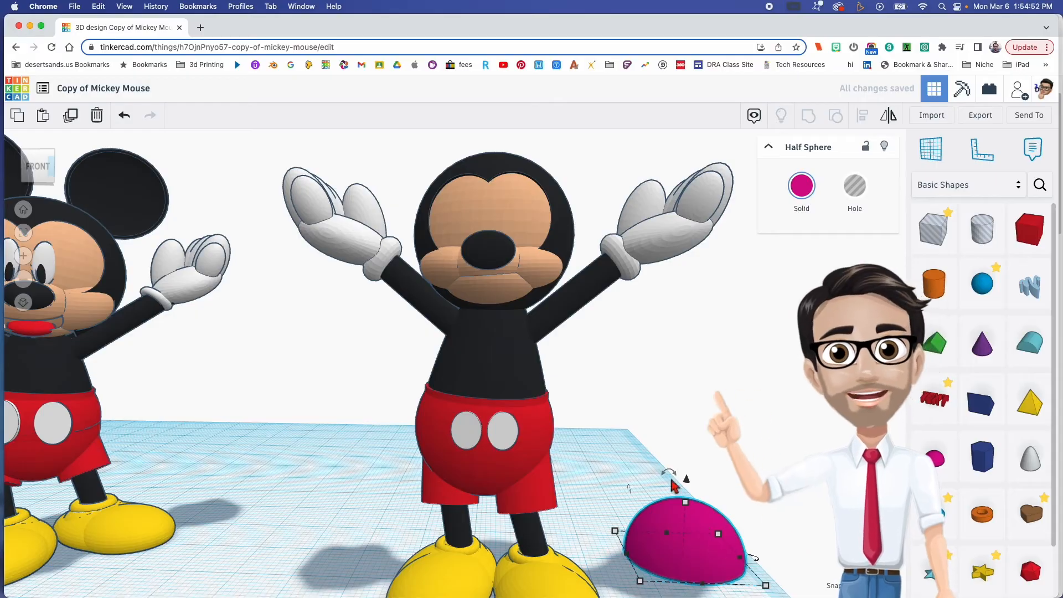
drag(671, 475, 679, 557)
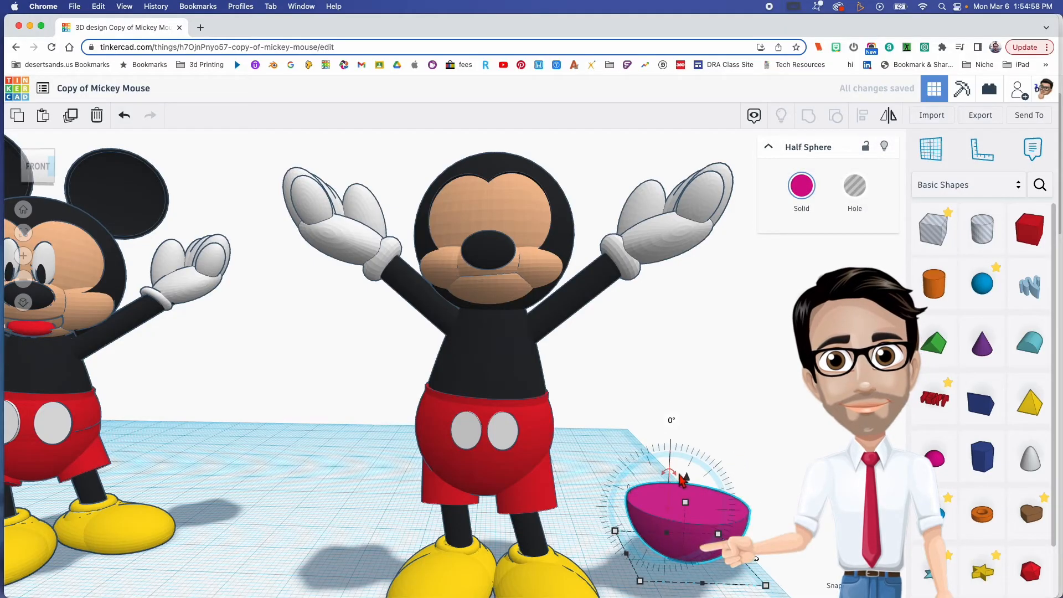
- Duplicate the upturned half sphere, raise the copy slightly, make it a hole and shrink it to 18 mm across
drag(687, 476, 687, 468)
click(868, 208)
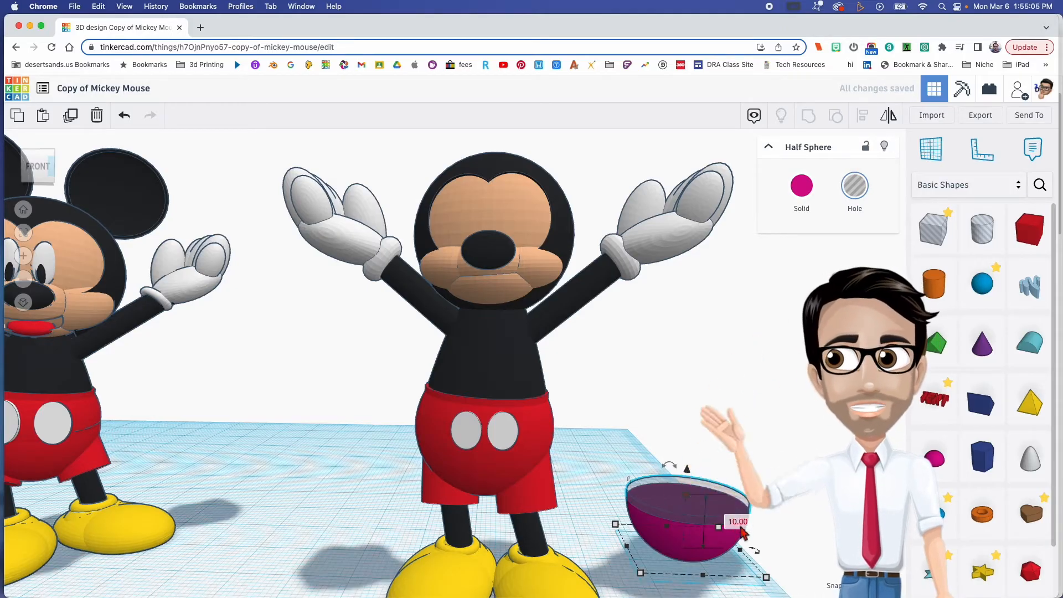
click(688, 497)
drag(689, 501, 691, 504)
mouse_move(731, 500)
right_down()
mouse_move(705, 496)
mouse_move(712, 513)
right_up()
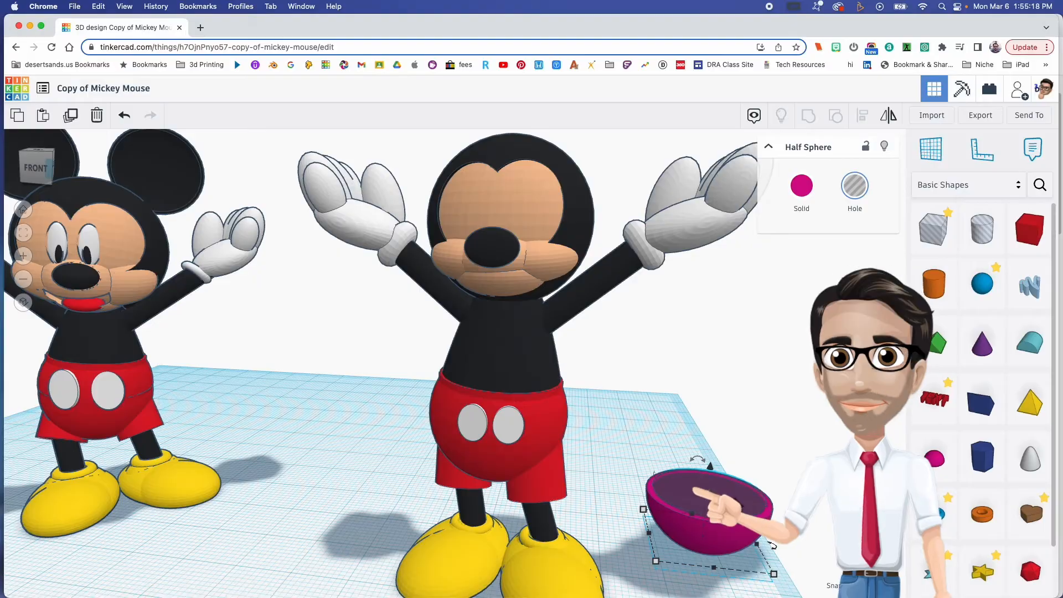
right_drag(820, 531, 830, 522)
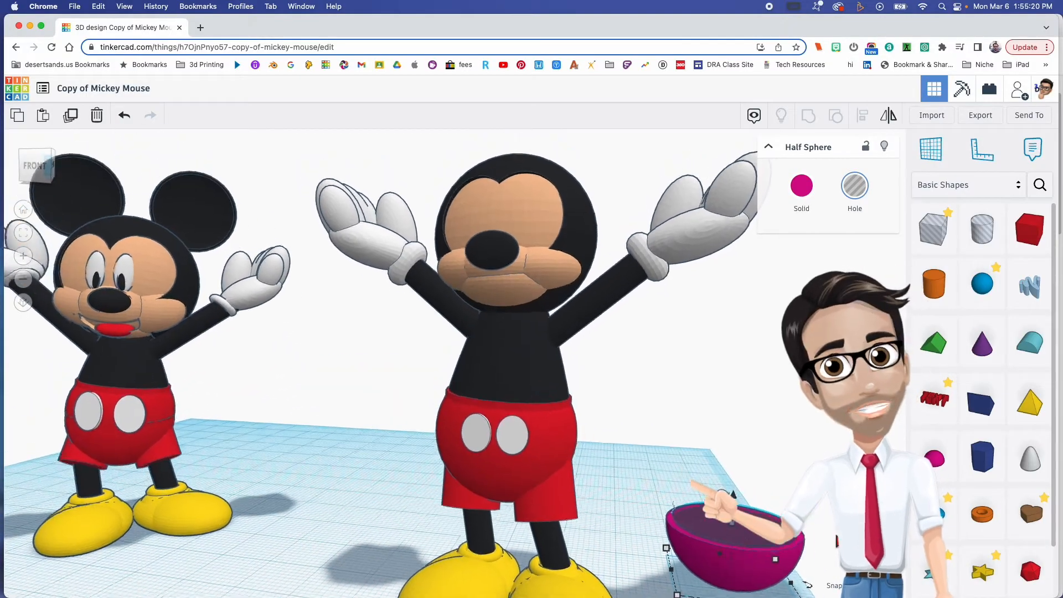
middle_drag(692, 558, 432, 354)
right_drag(441, 374, 513, 419)
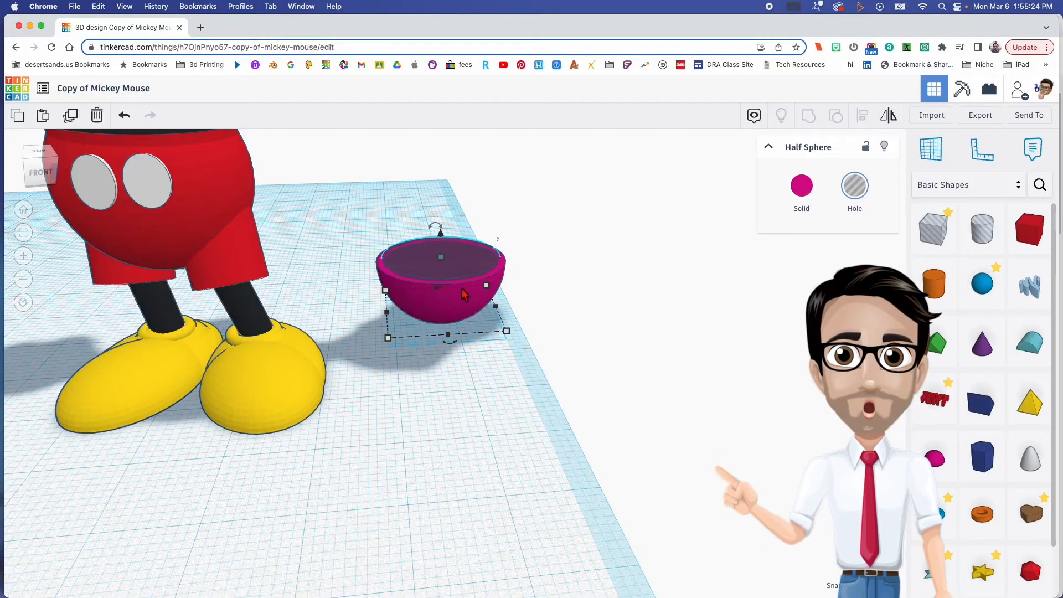
- Set the hole half sphere's depth to 30 mm and width to 25 mm, and shift it back over the solid half sphere
drag(458, 261, 444, 233)
right_drag(479, 315, 464, 283)
right_drag(541, 352, 638, 396)
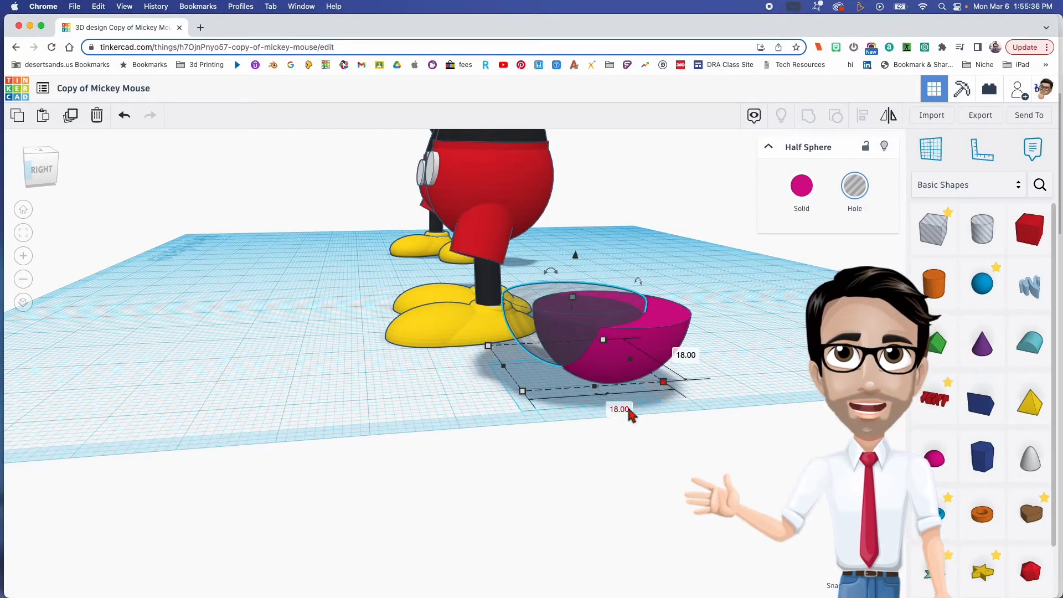
key(Return)
right_drag(554, 346, 499, 374)
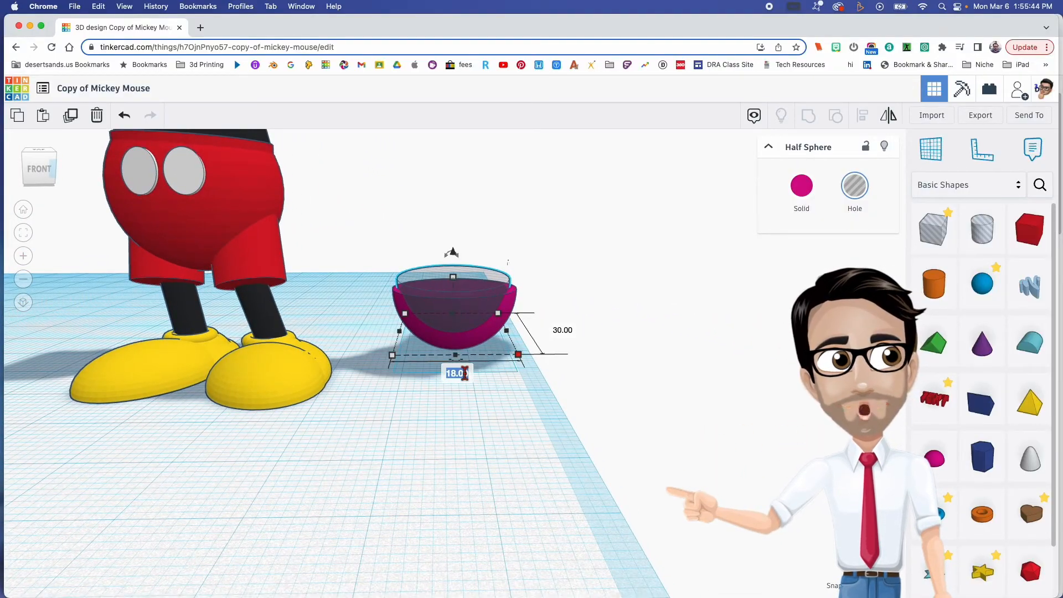
key(Return)
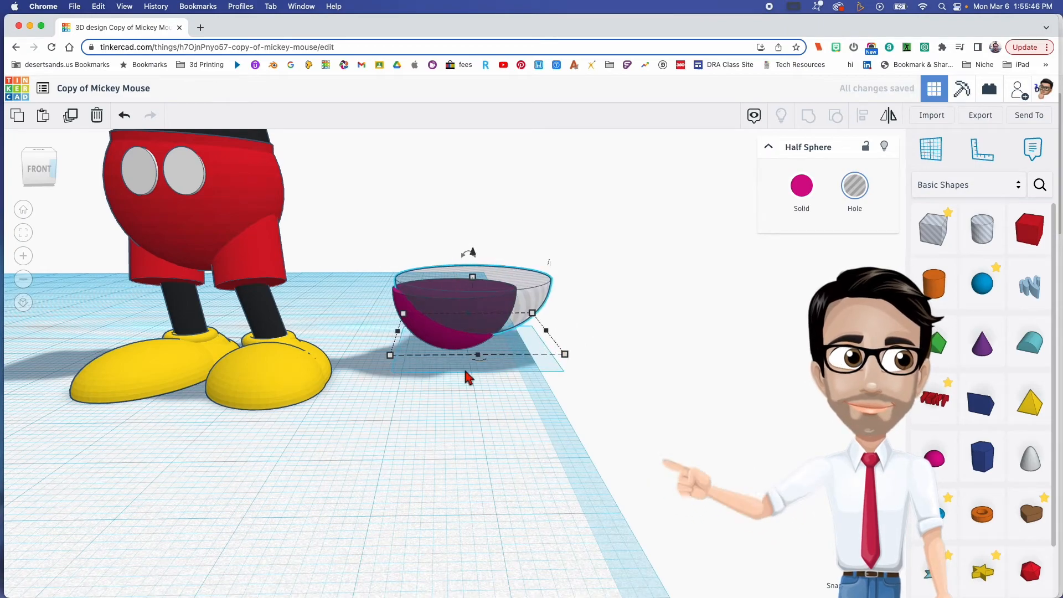
drag(489, 333, 473, 349)
- Select the solid and hole half spheres and align their centres in both horizontal directions
shift+click(413, 272)
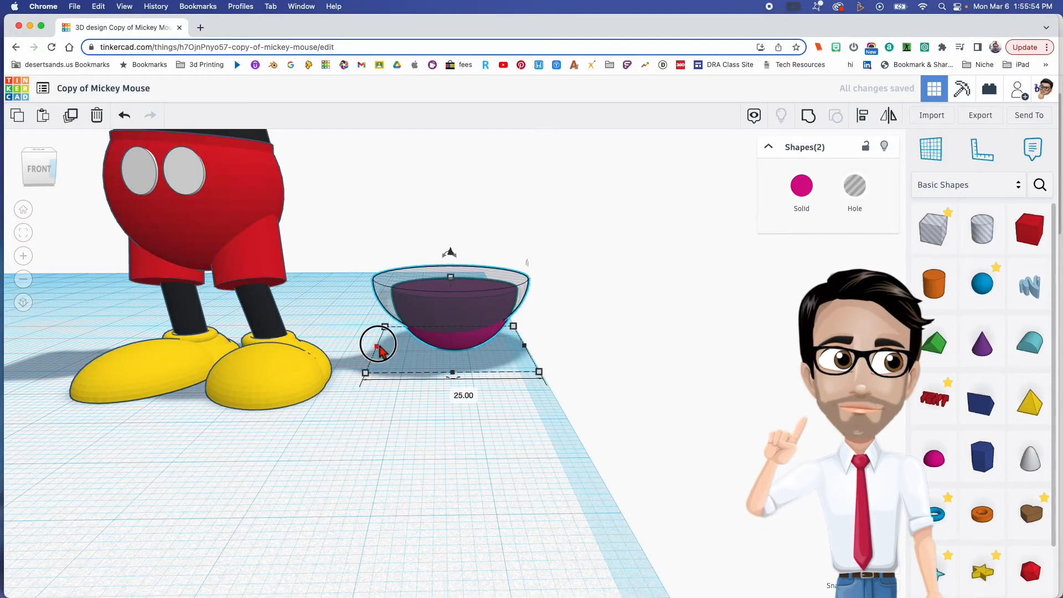
right_drag(487, 380, 510, 400)
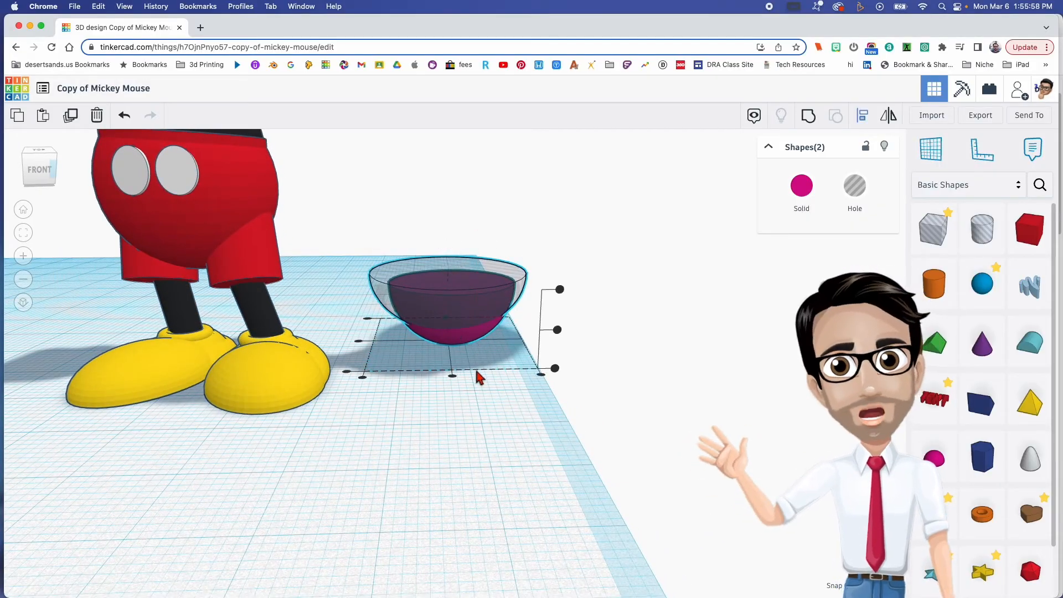
right_drag(393, 352, 468, 349)
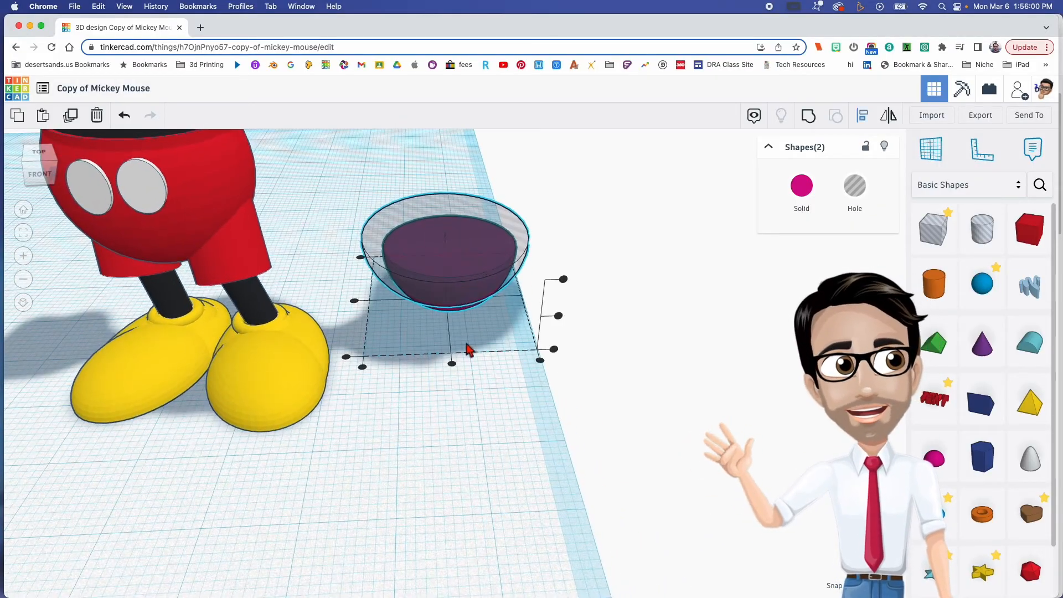
click(355, 301)
click(452, 364)
click(463, 380)
right_drag(463, 380, 463, 320)
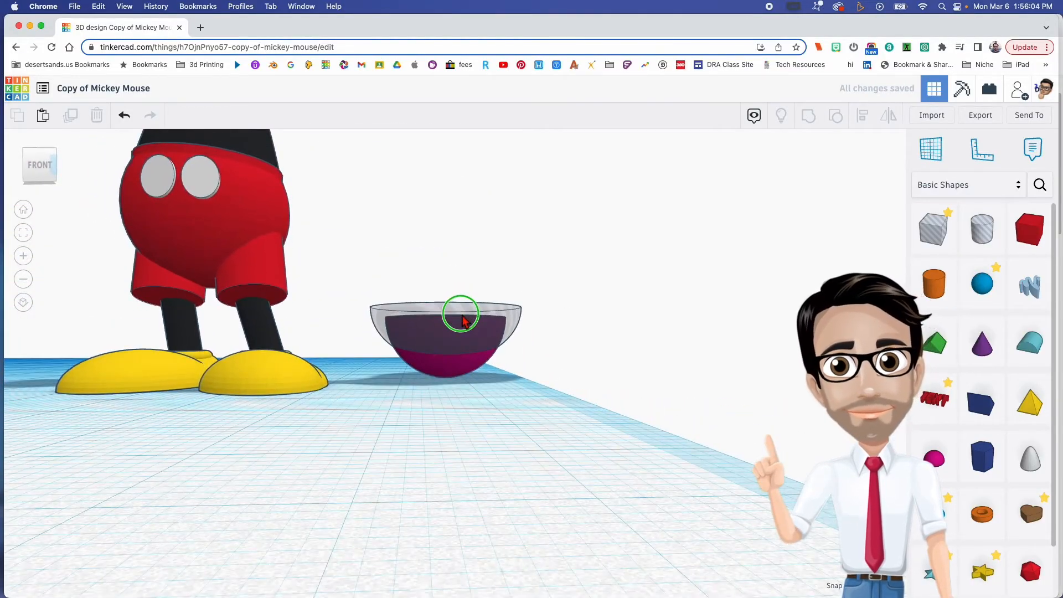
- Group the solid and hole half spheres into a crescent smile and turn the grouped shape into a hole
drag(413, 294, 496, 385)
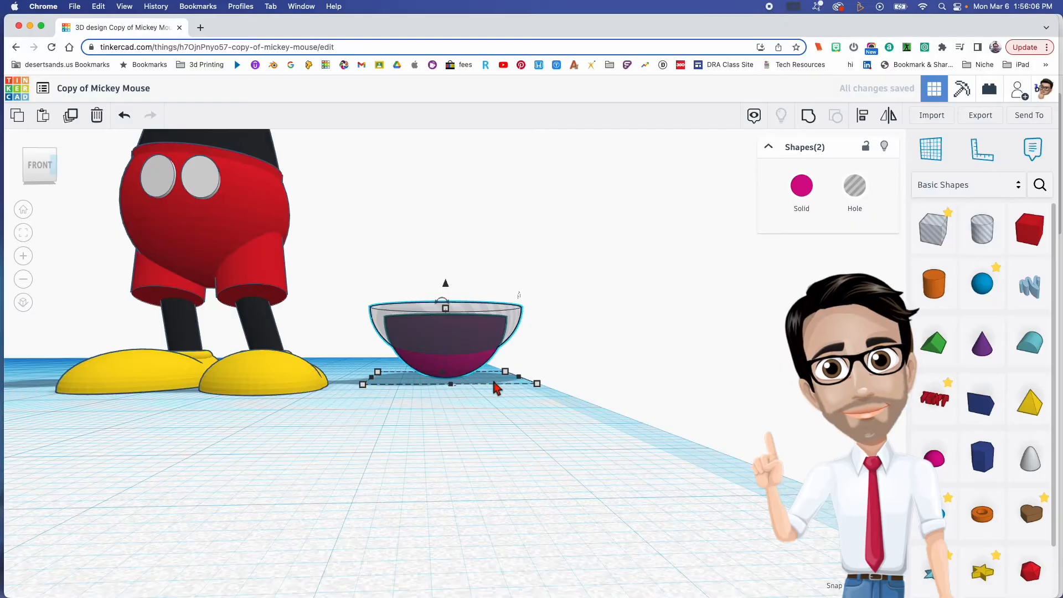
click(809, 115)
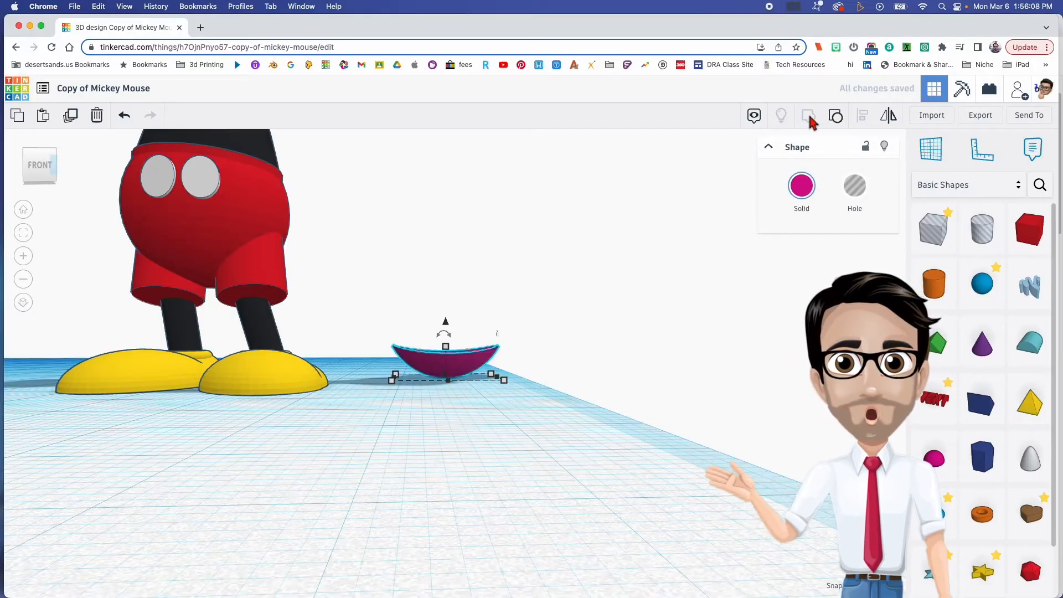
right_drag(515, 379, 509, 412)
click(853, 188)
- Raise the smile-shaped hole from the workplane and position it on the front of the snout below the nose
right_drag(442, 413, 581, 568)
drag(529, 479, 341, 534)
drag(307, 492, 230, 149)
right_drag(230, 150, 486, 243)
drag(411, 211, 410, 214)
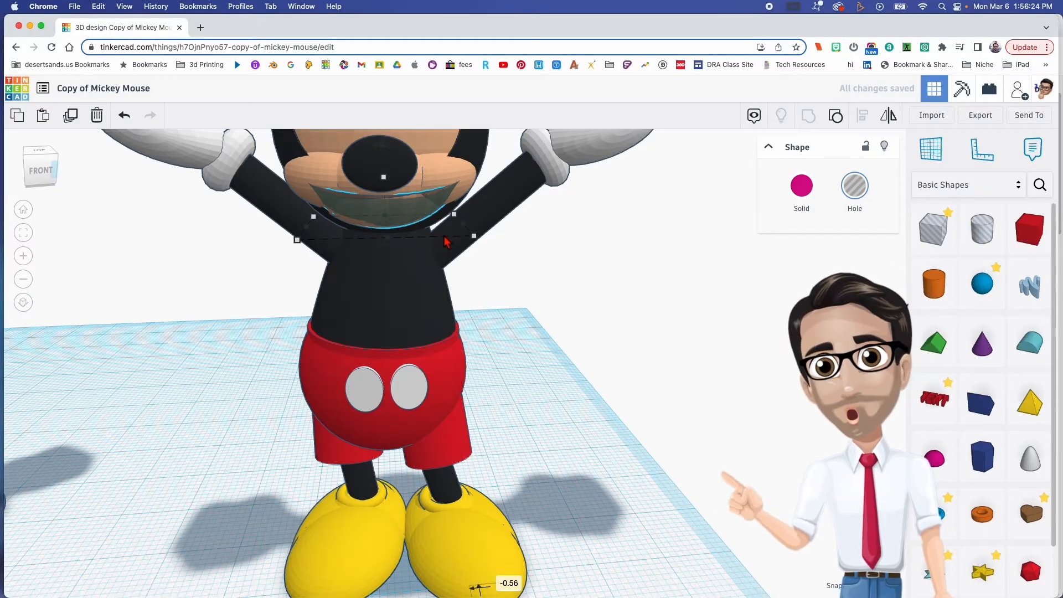
- Shrink the smile hole slightly and adjust its height so it fits within the snout under the nose
click(386, 180)
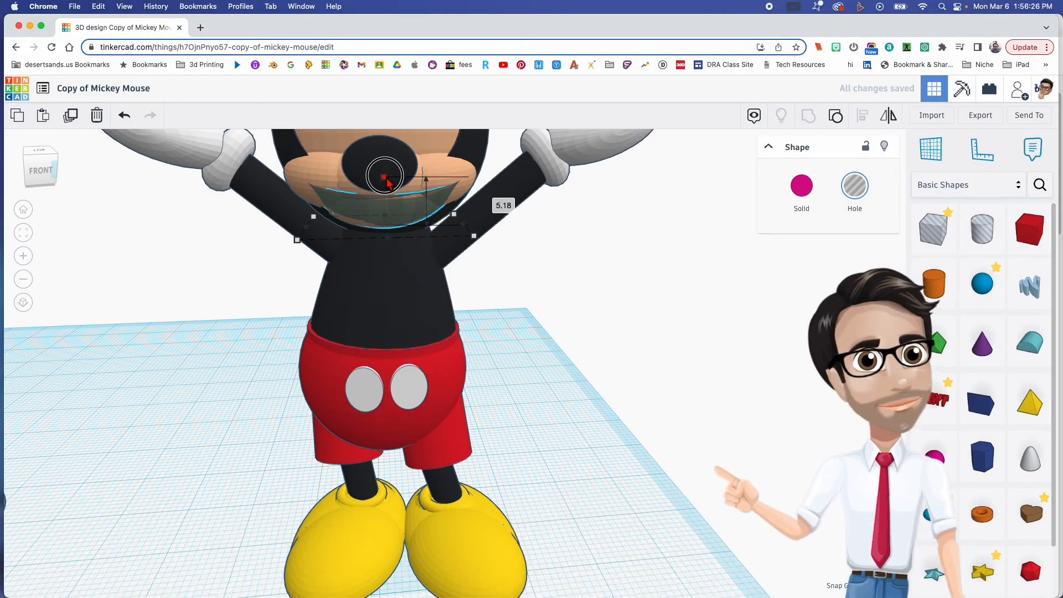
drag(386, 183, 385, 148)
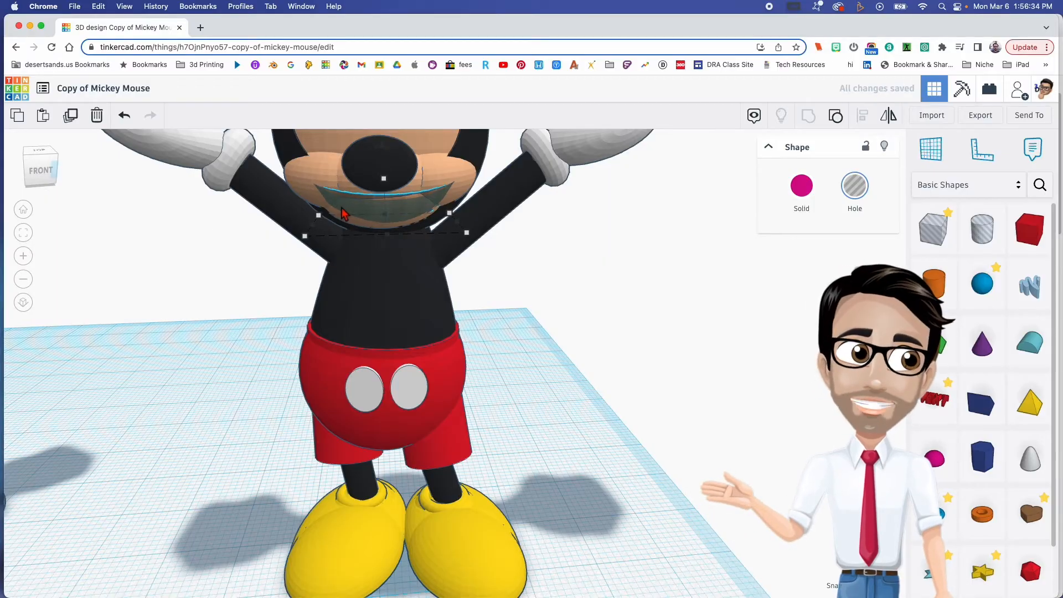
mouse_move(412, 216)
right_down()
mouse_move(372, 218)
mouse_move(412, 193)
mouse_move(391, 188)
mouse_move(401, 201)
right_up()
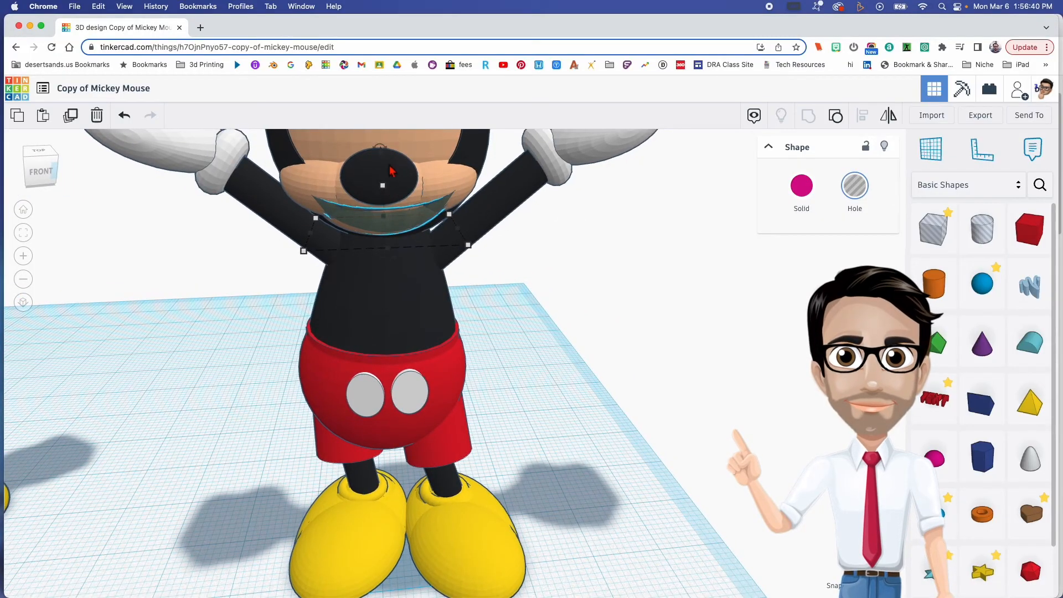
drag(383, 159, 385, 156)
- Tilt the smile hole slightly to follow the snout's slope and fine-tune its rotation and position from the front
right_drag(398, 178, 407, 291)
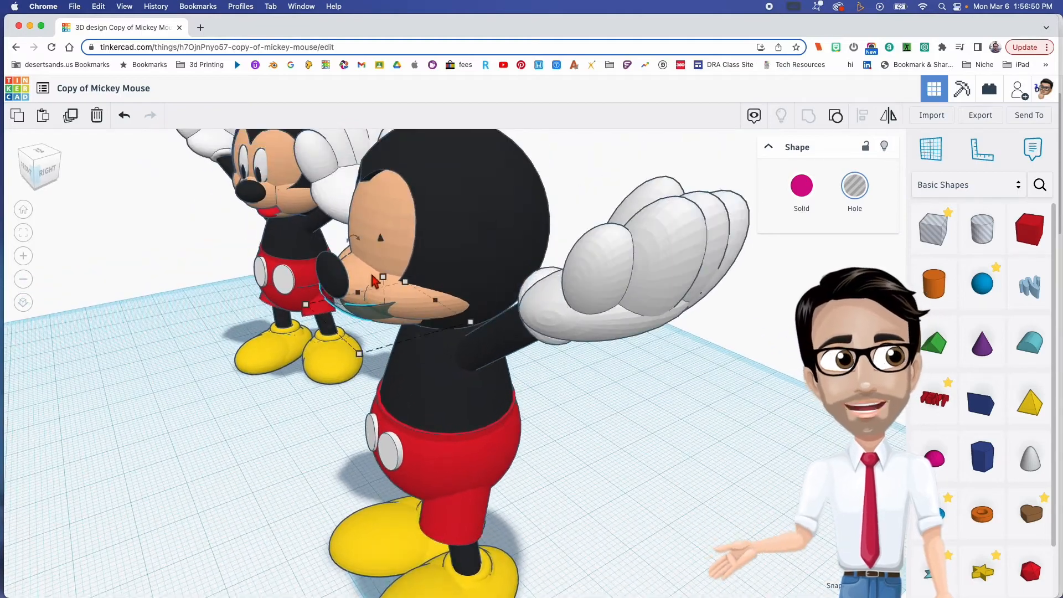
drag(351, 235, 350, 233)
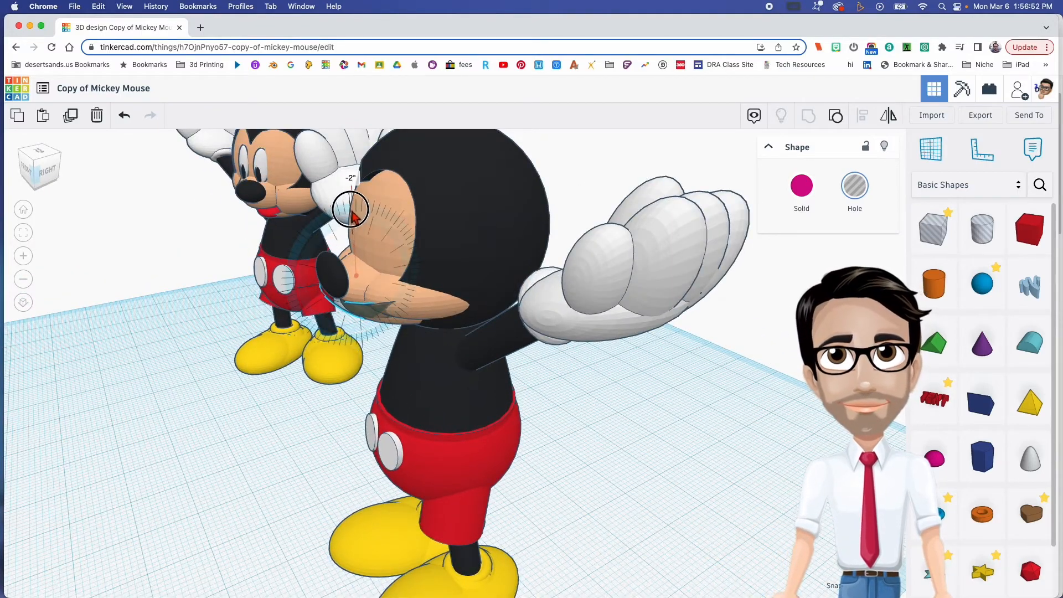
drag(351, 214, 351, 213)
right_drag(351, 213, 510, 220)
drag(442, 238, 441, 239)
right_drag(442, 239, 453, 256)
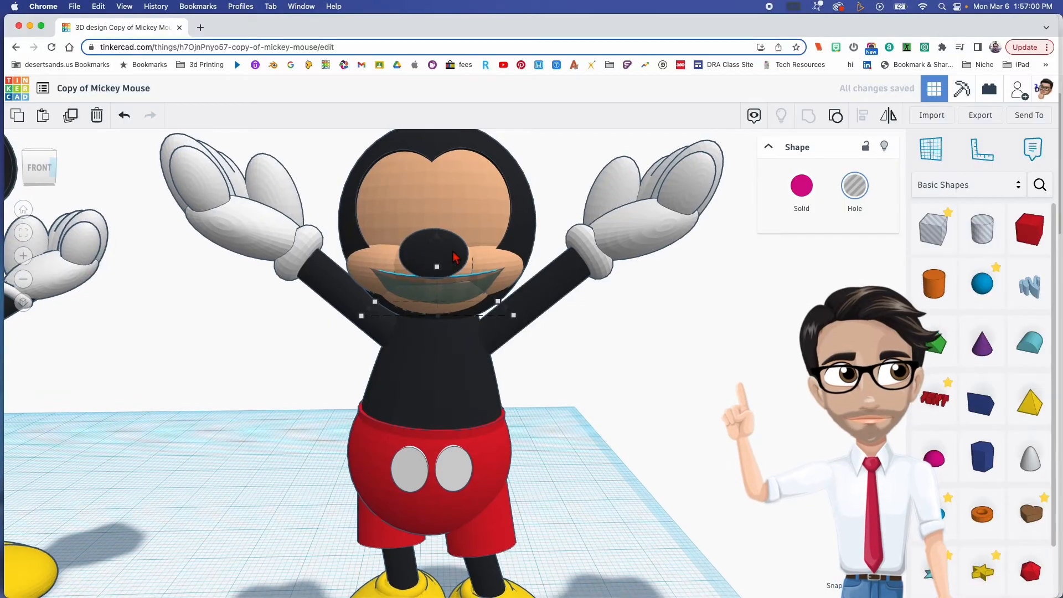
drag(447, 244, 443, 195)
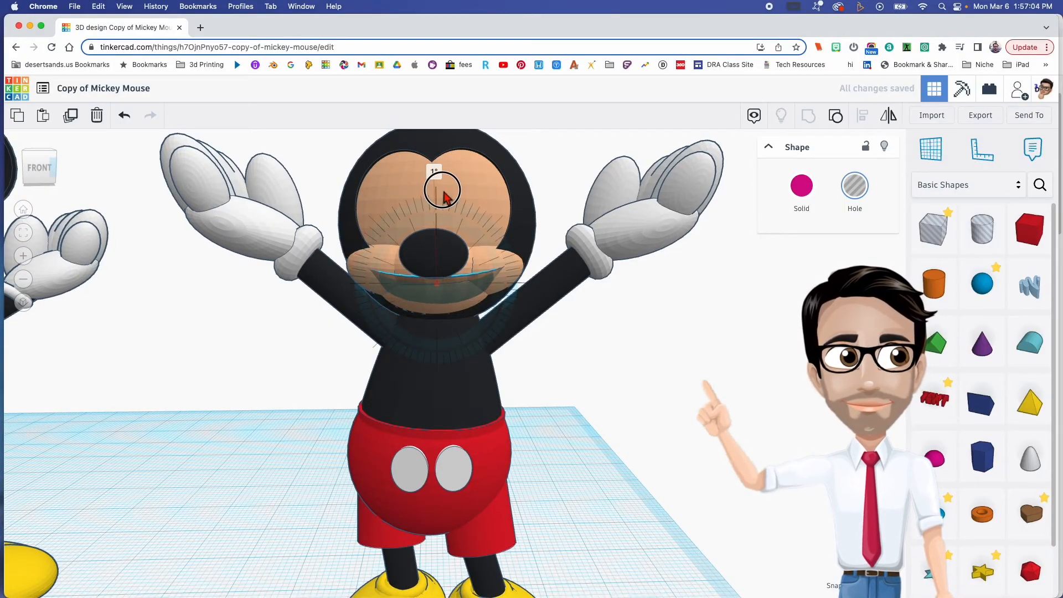
drag(443, 195, 443, 195)
click(576, 361)
right_drag(573, 365, 532, 364)
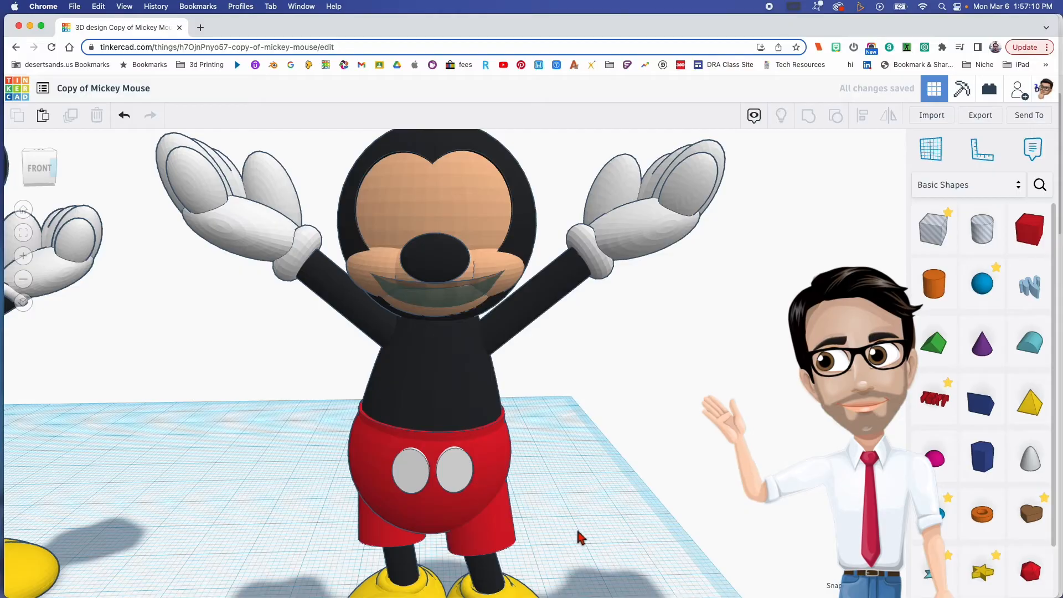
- Place a half sphere on the workplane beside the figure, colour it red and scale it down to tongue size
drag(934, 459, 645, 540)
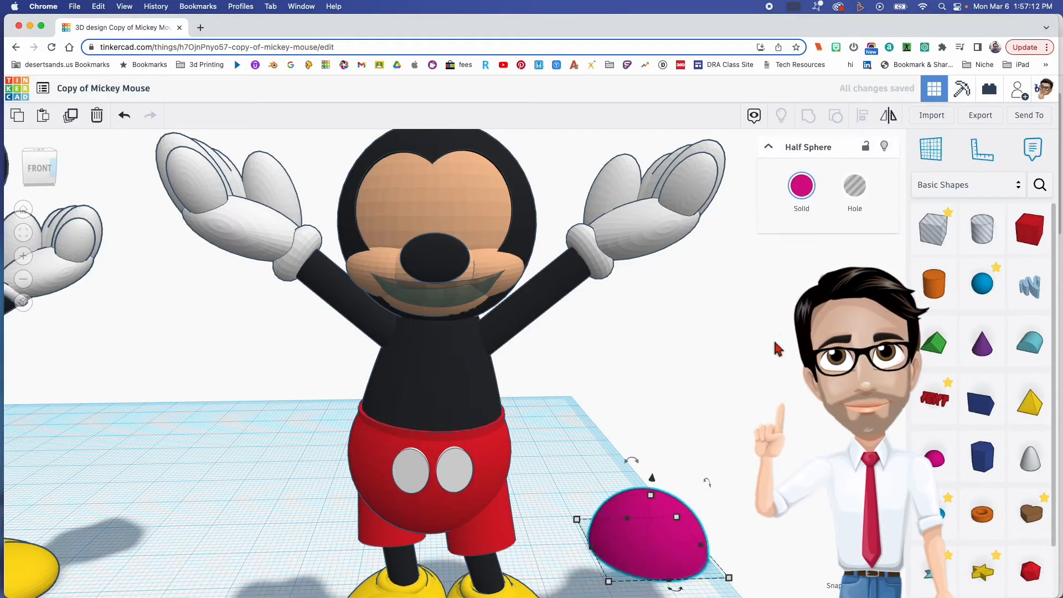
click(806, 203)
click(790, 288)
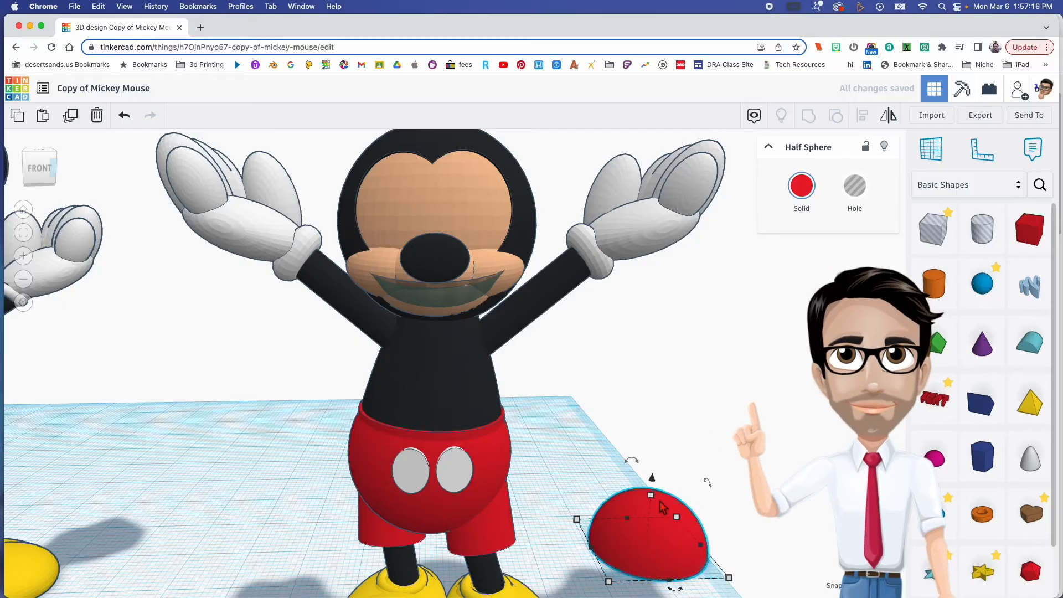
drag(654, 501, 655, 545)
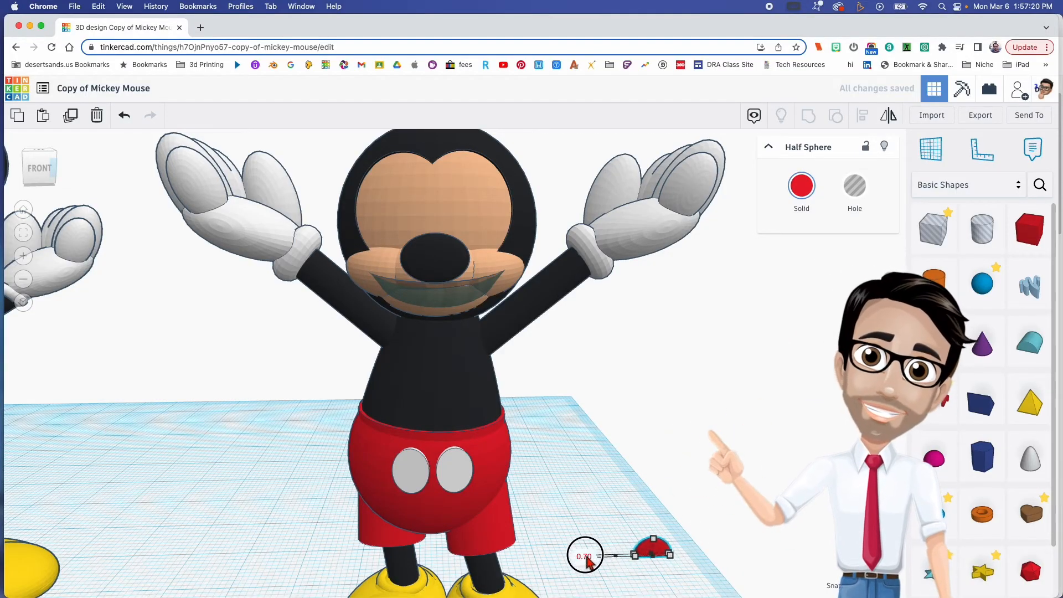
- Move the small red half sphere beside the foot, raise it 40.90 mm and shift it in front of the chest below the mouth
drag(644, 550, 564, 582)
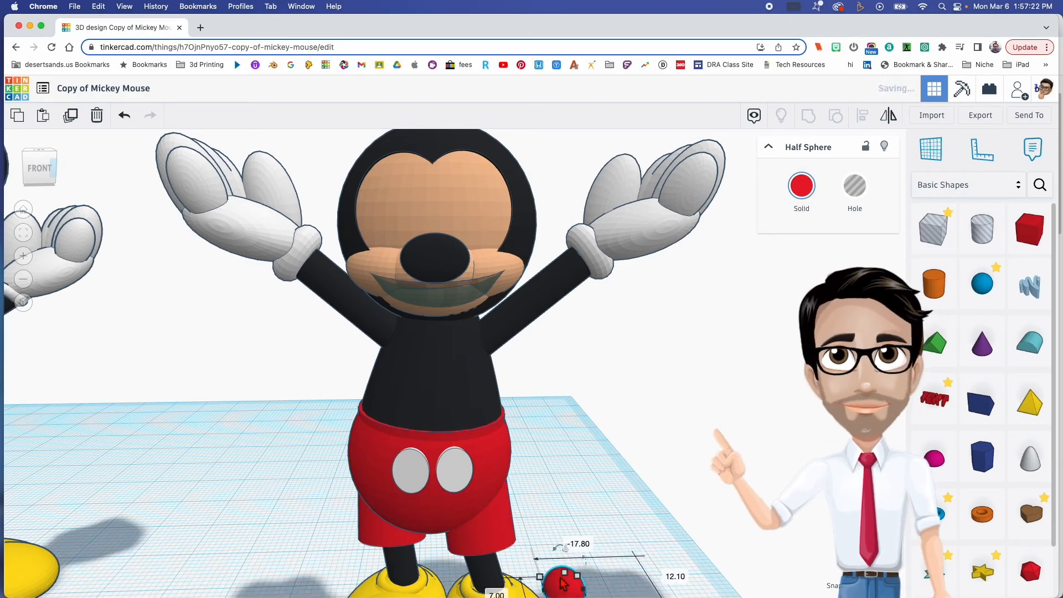
click(577, 544)
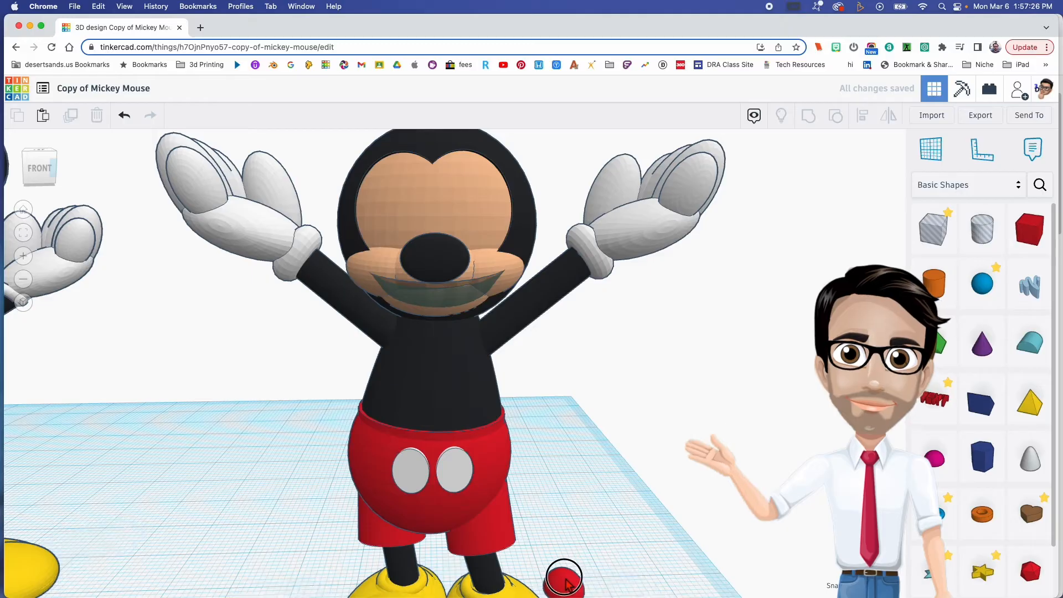
drag(566, 551, 580, 289)
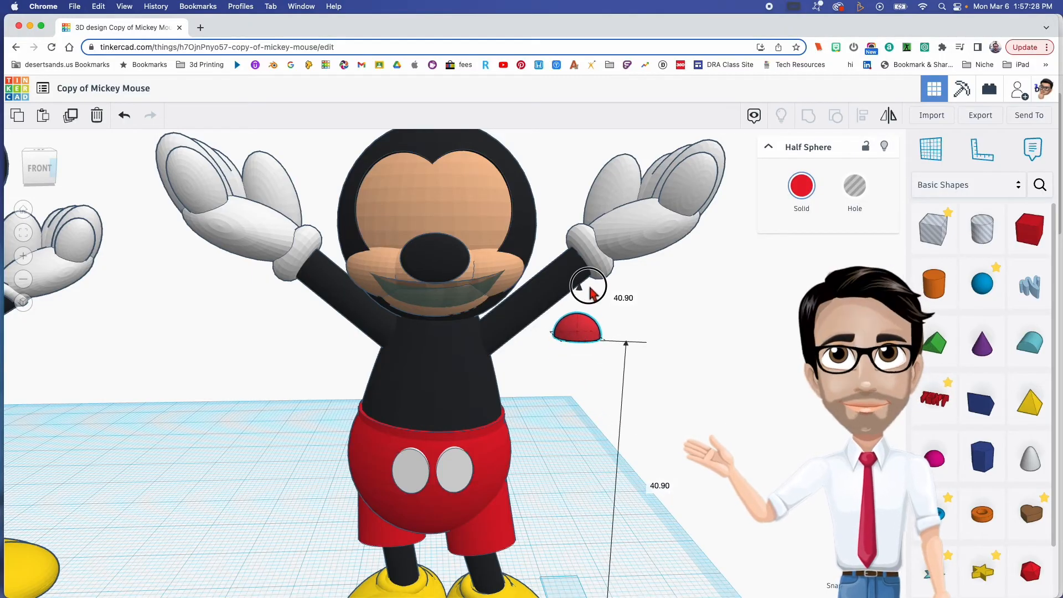
drag(591, 330, 449, 335)
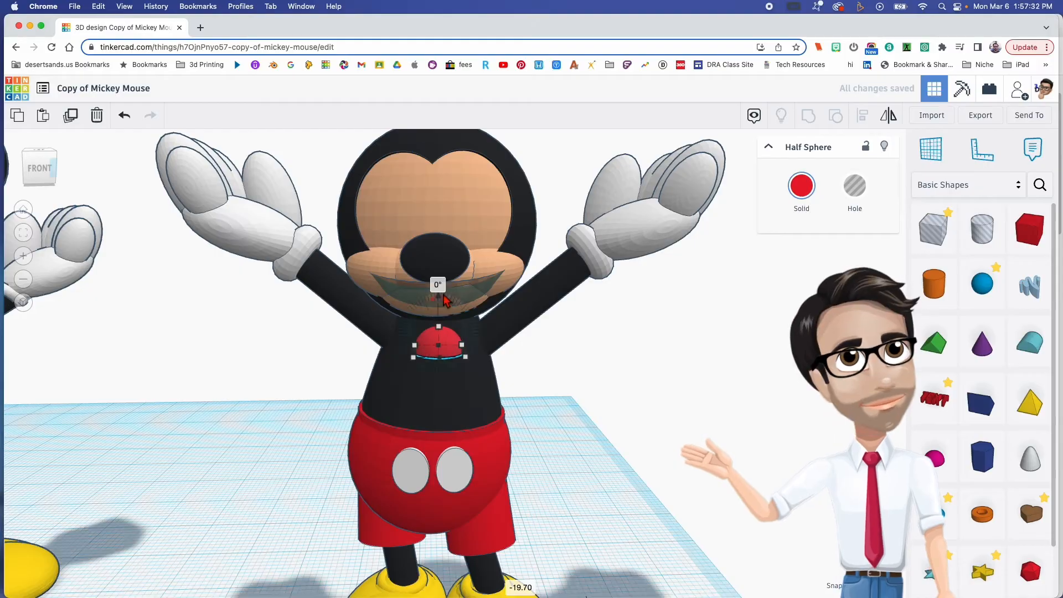
- Select the snout together with the smile hole and group them to cut out the mouth opening
click(380, 275)
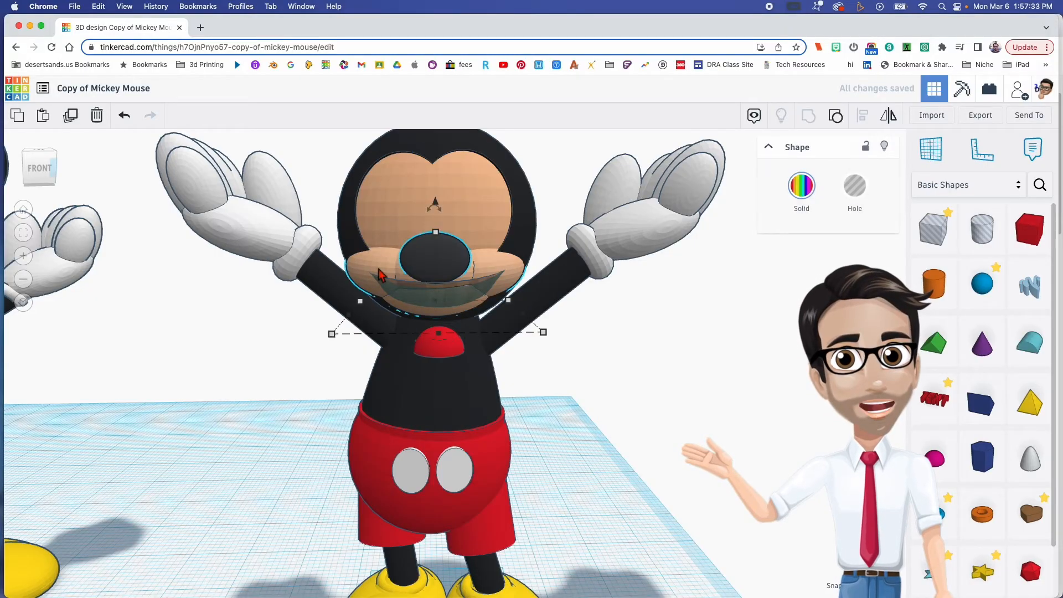
click(453, 300)
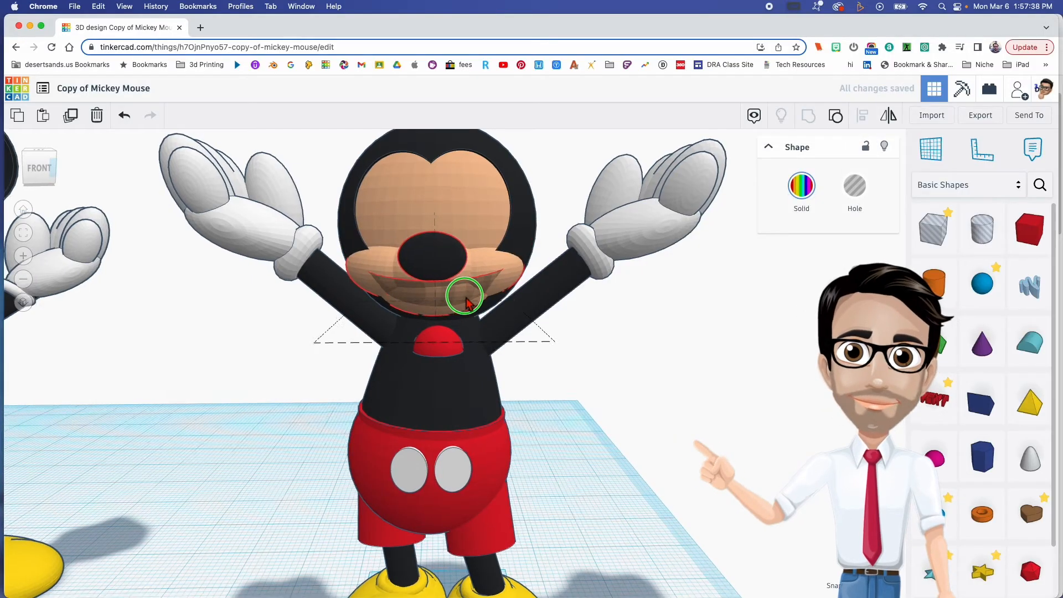
- Raise the red half sphere into the open mouth and adjust its placement so it rests there as a tongue
click(441, 338)
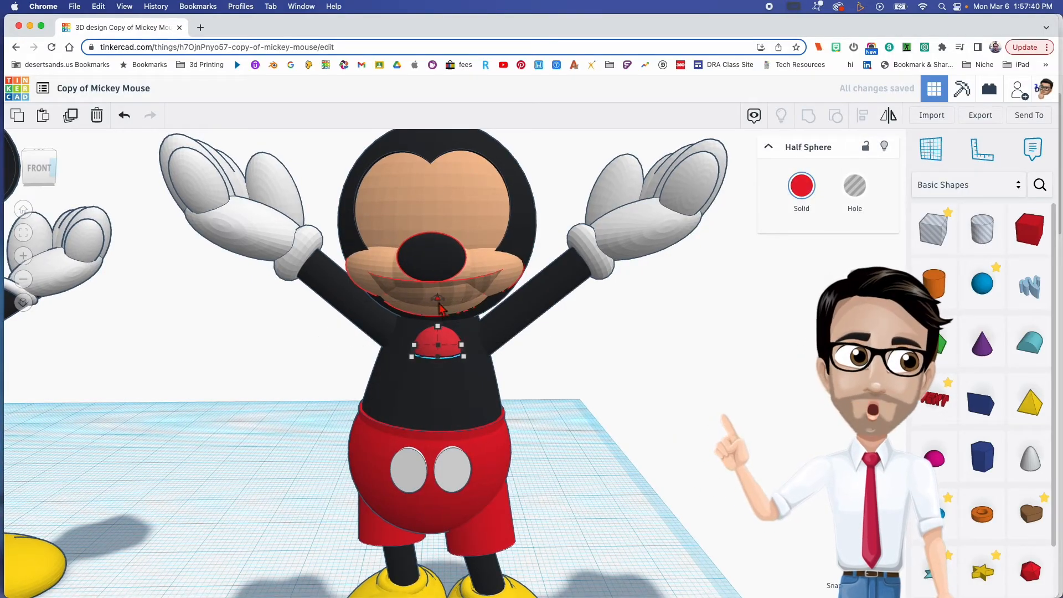
drag(439, 300, 442, 244)
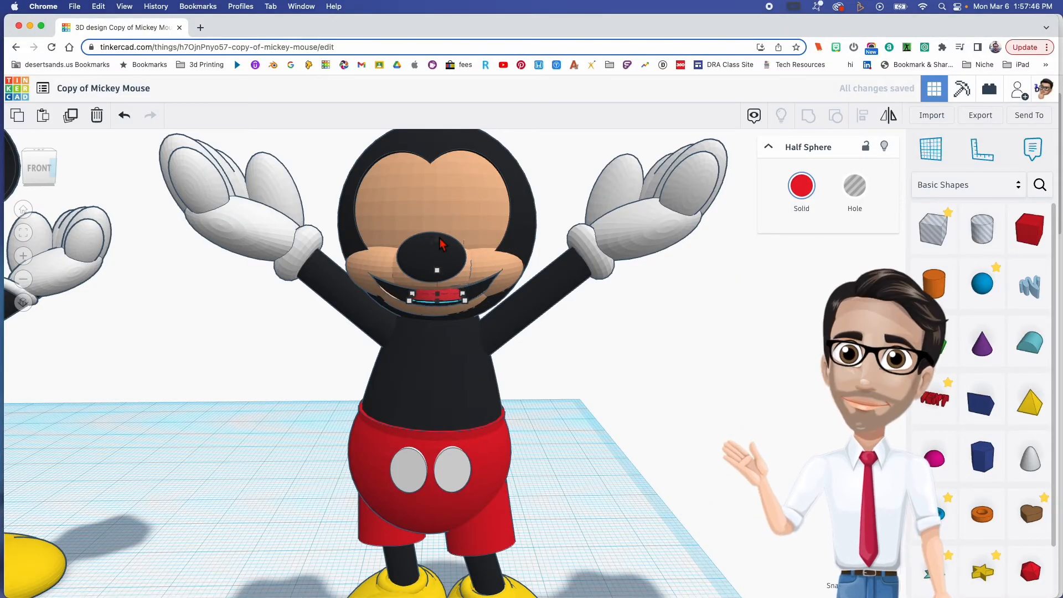
right_drag(441, 243, 375, 259)
drag(370, 251, 360, 236)
right_drag(345, 281, 545, 357)
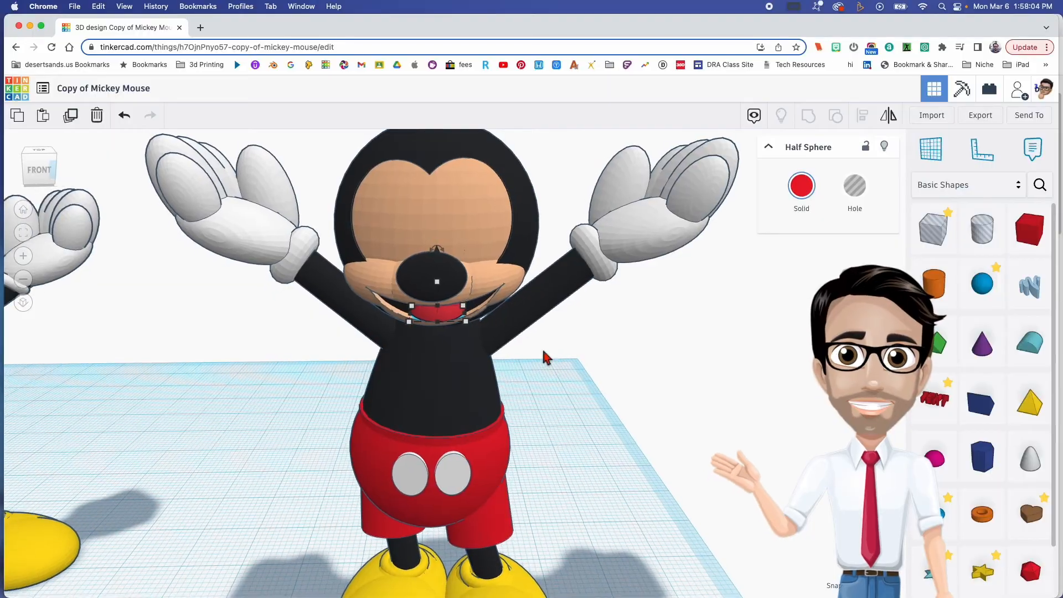
scroll(589, 418, down, 4)
right_drag(521, 407, 537, 380)
click(537, 381)
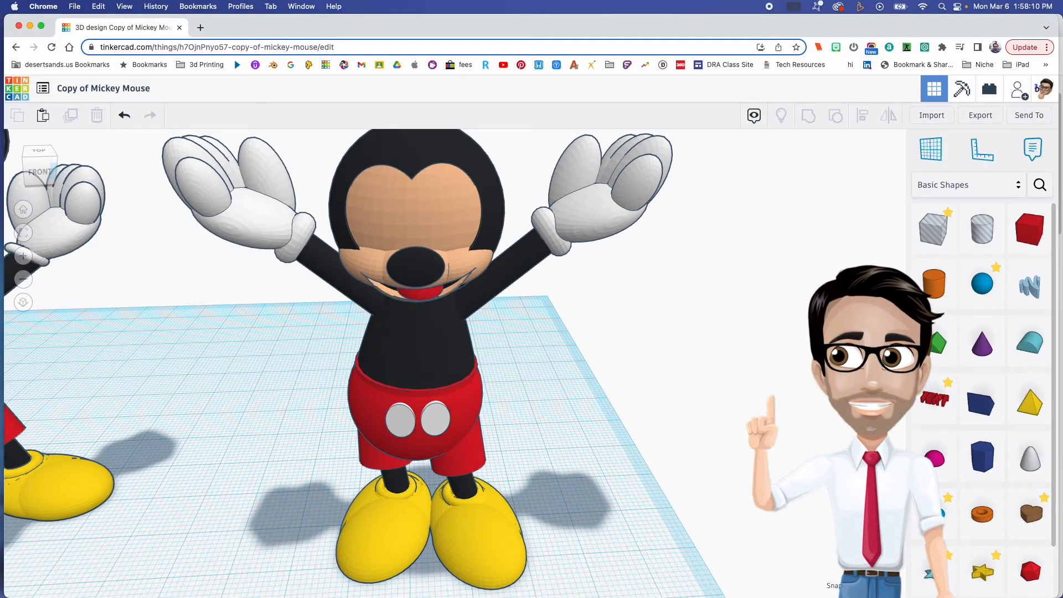
- Duplicate the peach face sphere, bring the copy forward, colour it white and shrink it to 7.10 mm over one eye area
click(414, 224)
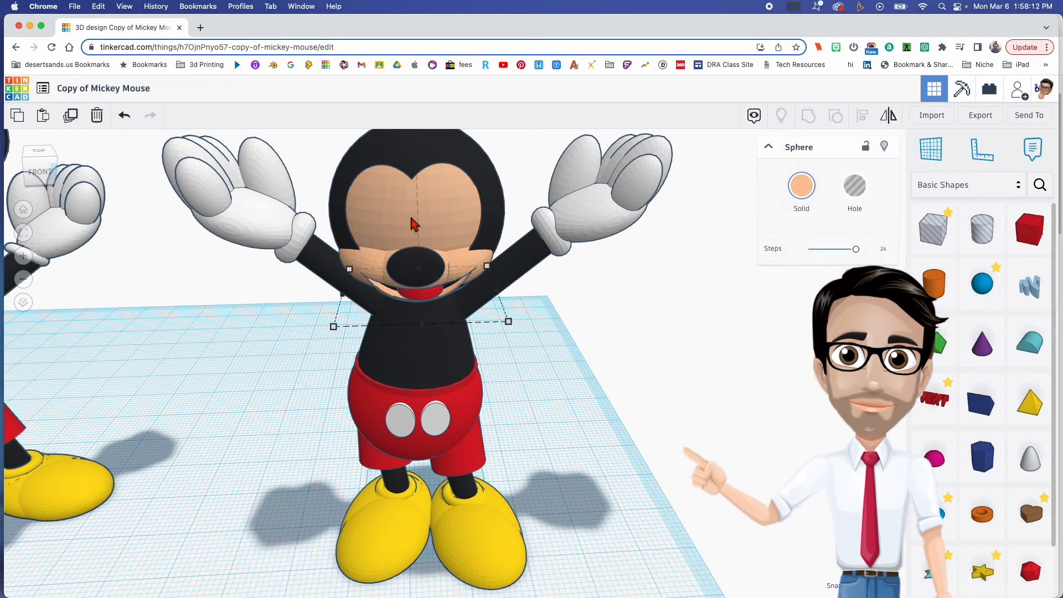
drag(438, 200, 501, 239)
click(802, 185)
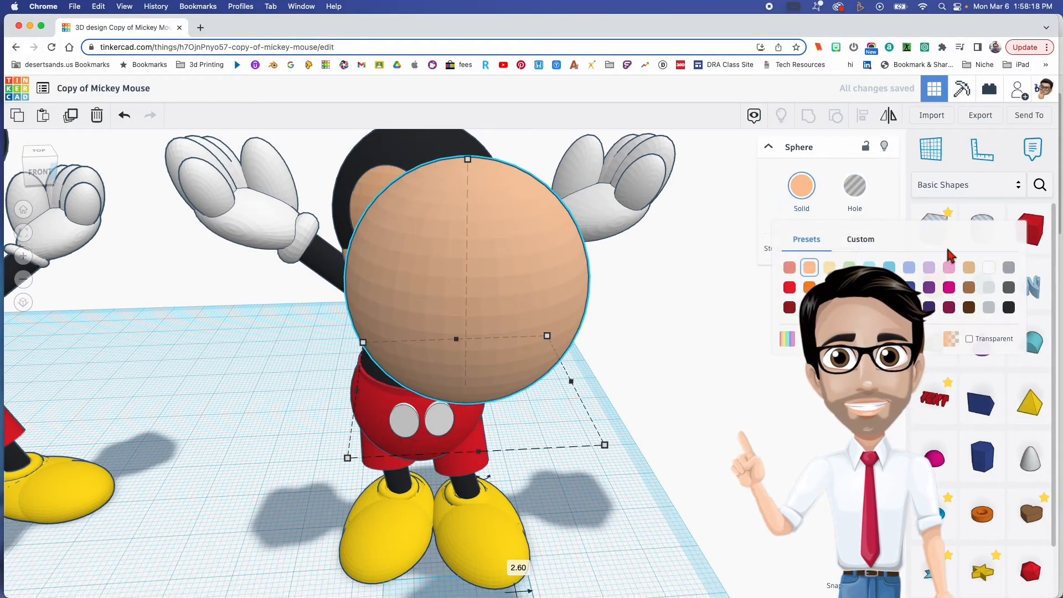
click(990, 268)
shift+drag(477, 162, 461, 292)
drag(455, 252, 454, 171)
- Check the shape of the eyes in the Mickey Mouse reference image in Preview and close it
drag(191, 1, 297, 56)
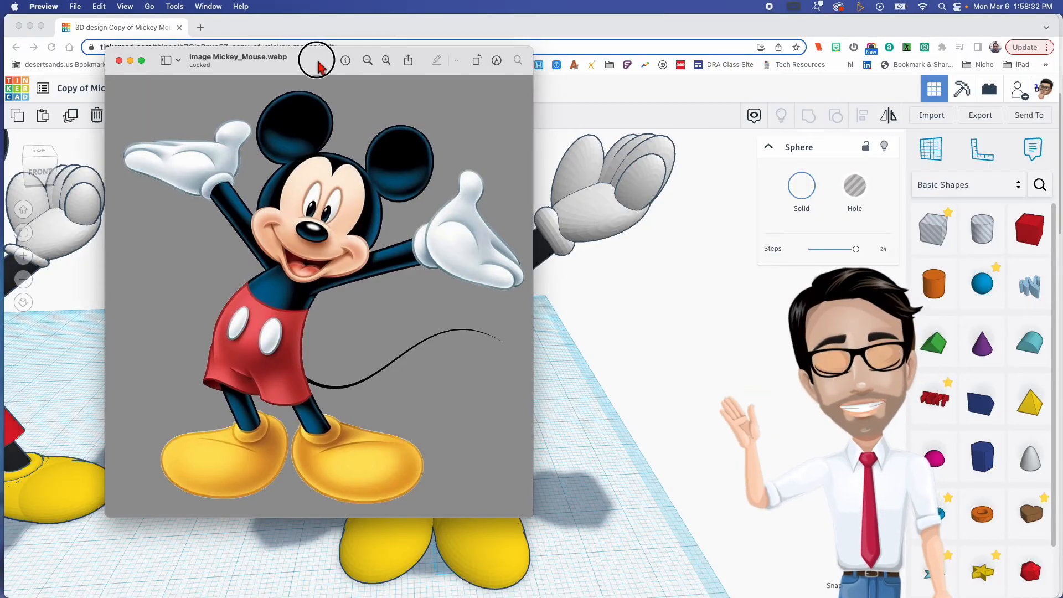
key(super+w)
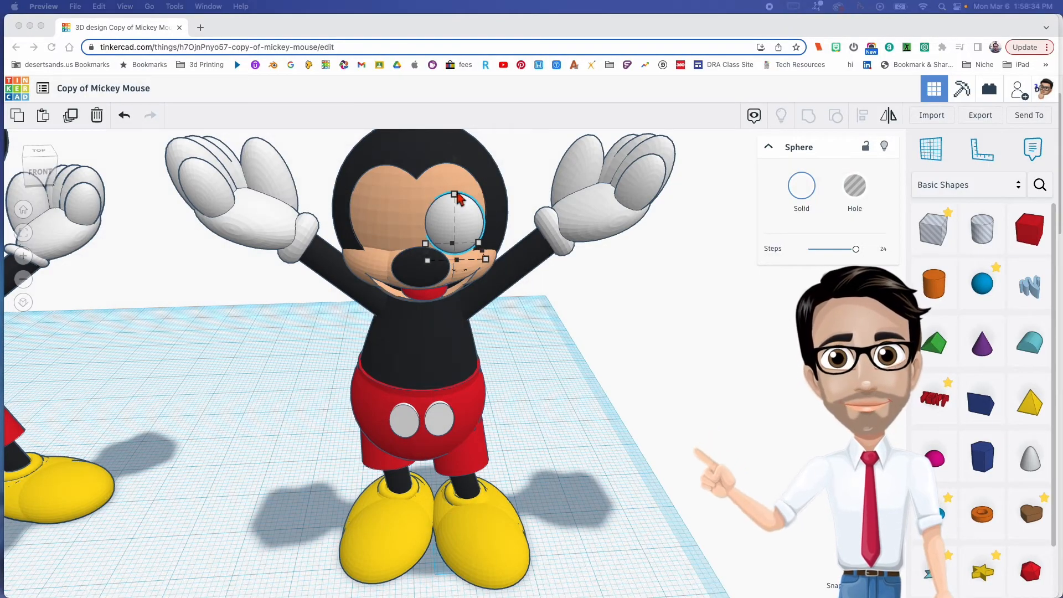
click(457, 191)
drag(455, 195, 455, 143)
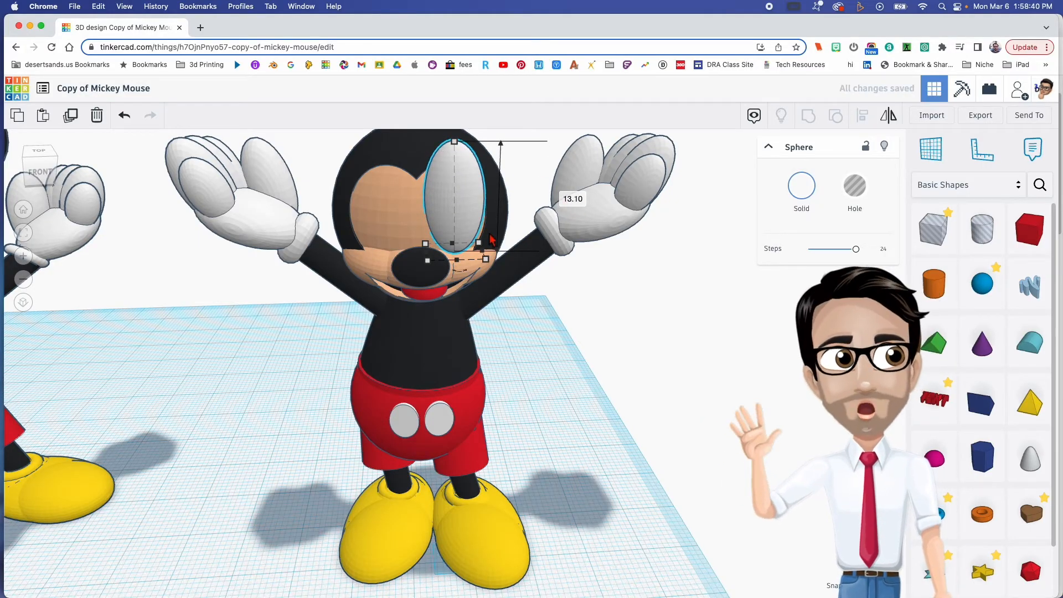
key(super+z)
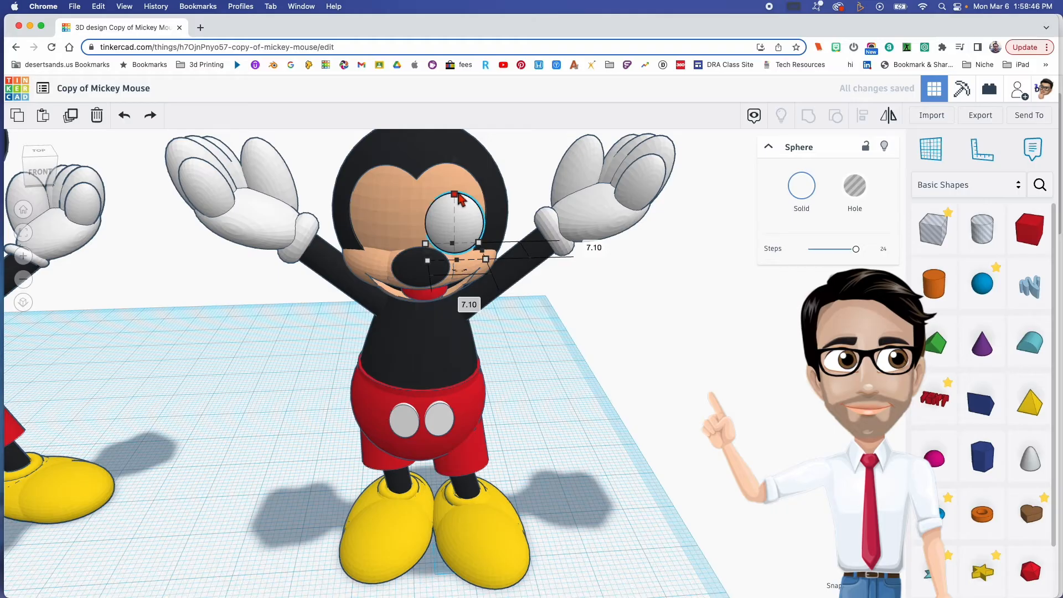
- Reshape the white sphere into a tall oval eye 2.74 mm wide and deep, set against the face
mouse_move(455, 192)
mouse_down()
mouse_move(454, 135)
mouse_move(463, 207)
mouse_up()
right_drag(467, 230, 464, 220)
drag(459, 195, 454, 221)
right_drag(454, 221, 261, 242)
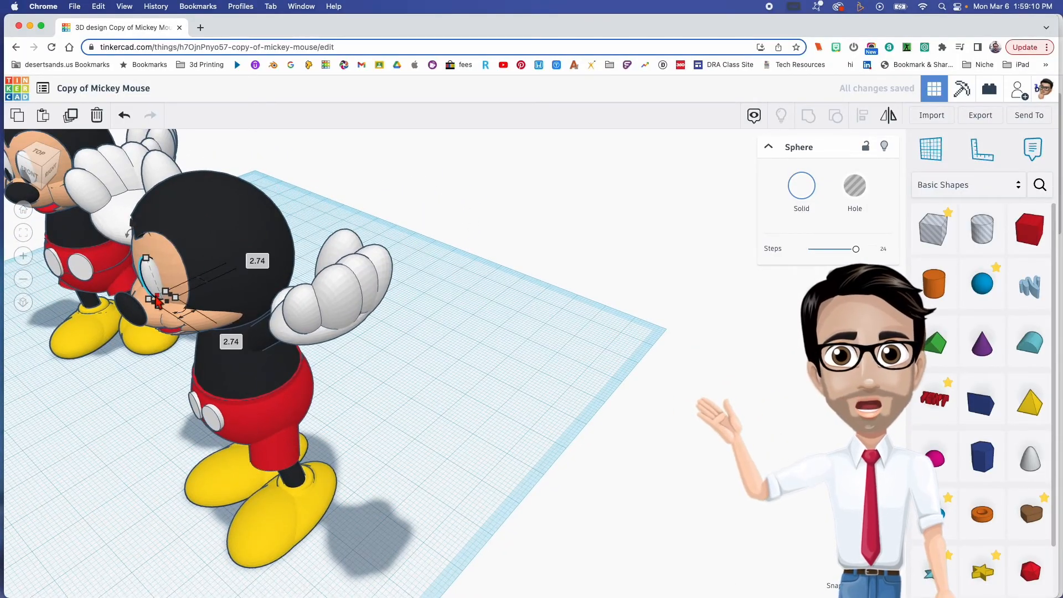
- Tilt the white eye oval slightly in side view so it follows the curve of the face
key(f)
right_drag(429, 342, 277, 321)
right_drag(510, 354, 479, 308)
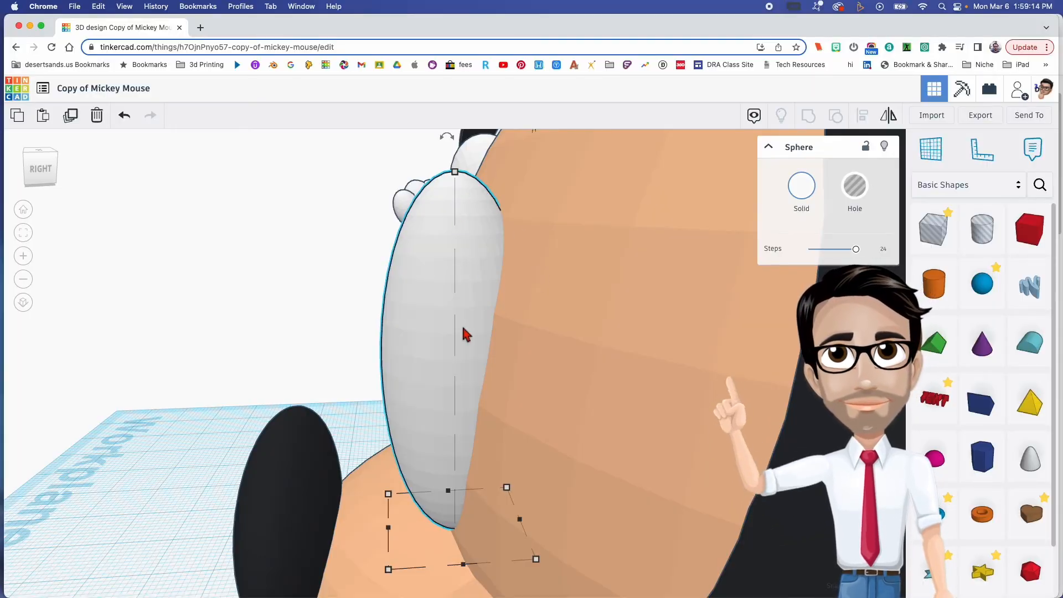
scroll(464, 333, down, 2)
drag(451, 184, 452, 178)
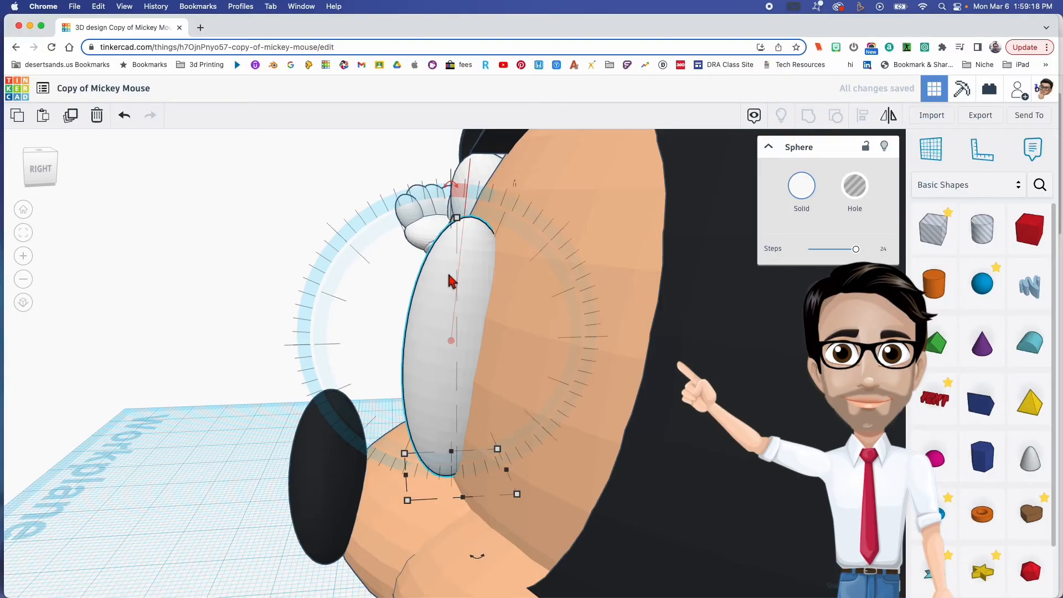
- Duplicate the white eye oval, shrink the copy to about 4.28 mm tall at the eye's lower end and colour it black as a pupil
right_drag(446, 482, 443, 337)
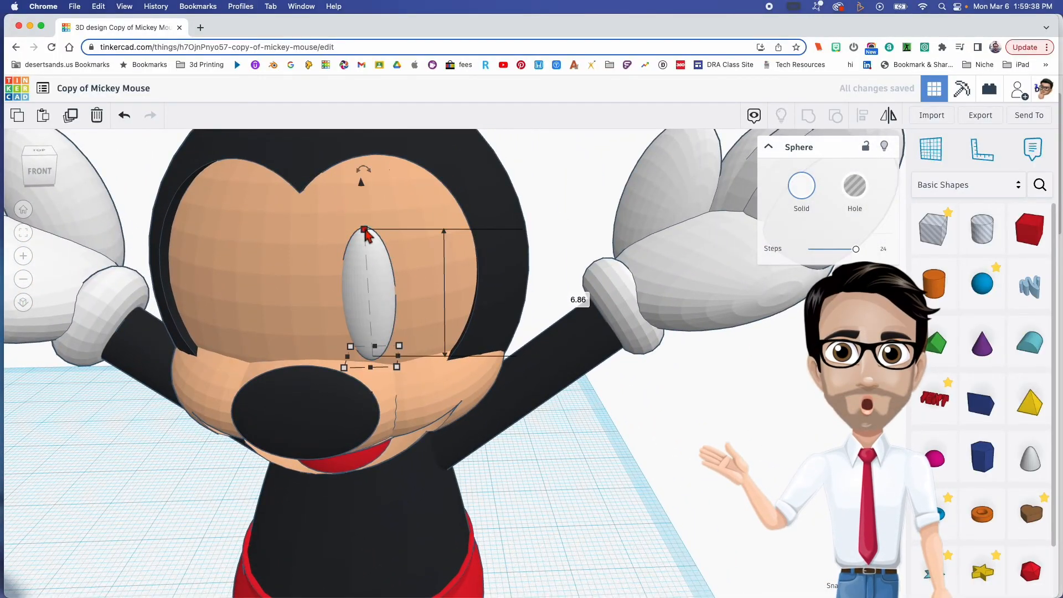
drag(366, 258, 368, 279)
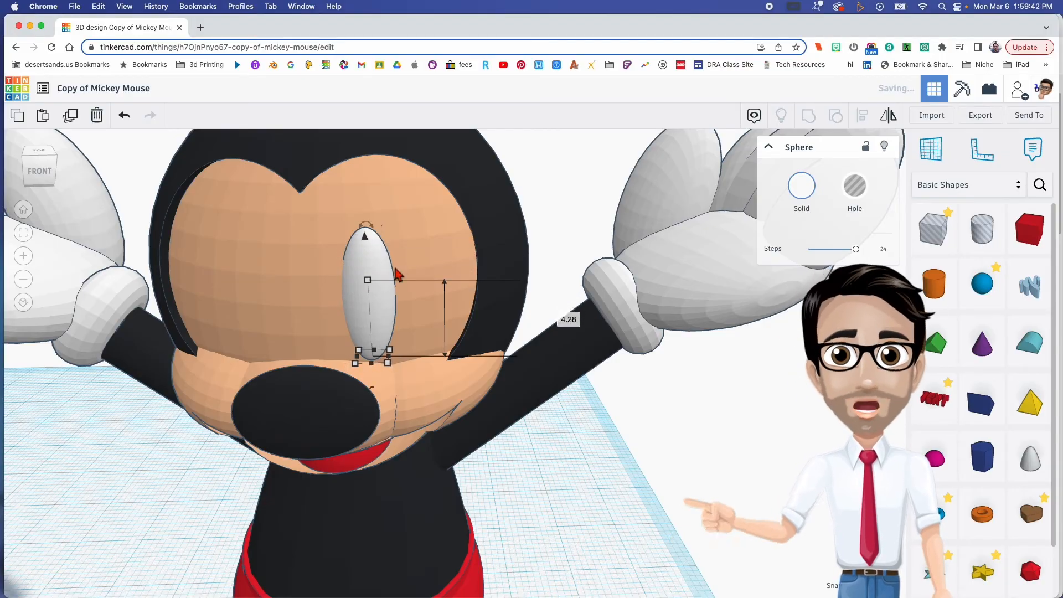
click(802, 188)
click(1008, 310)
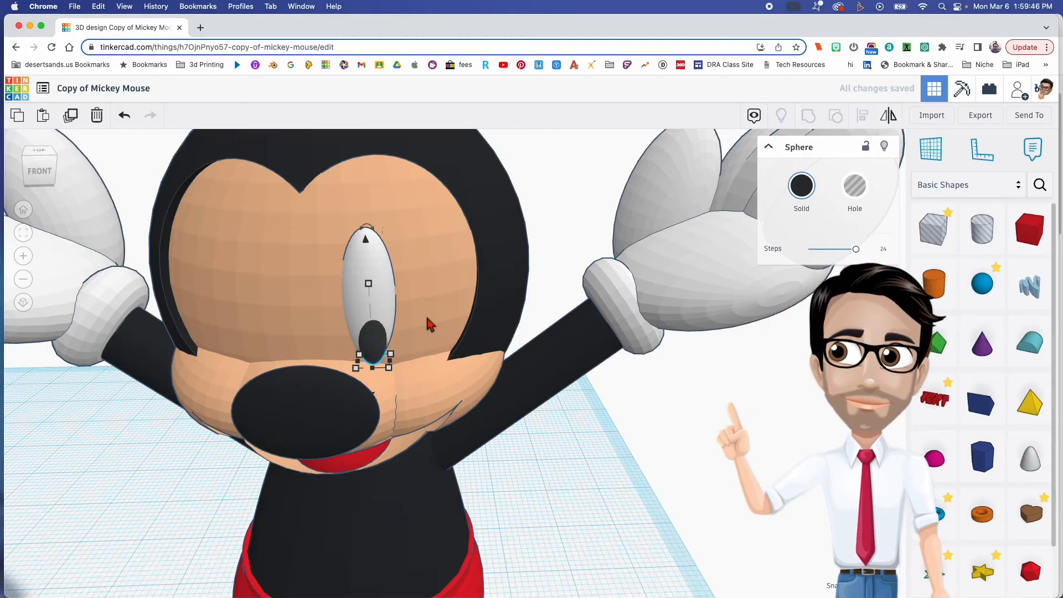
right_drag(430, 325, 409, 351)
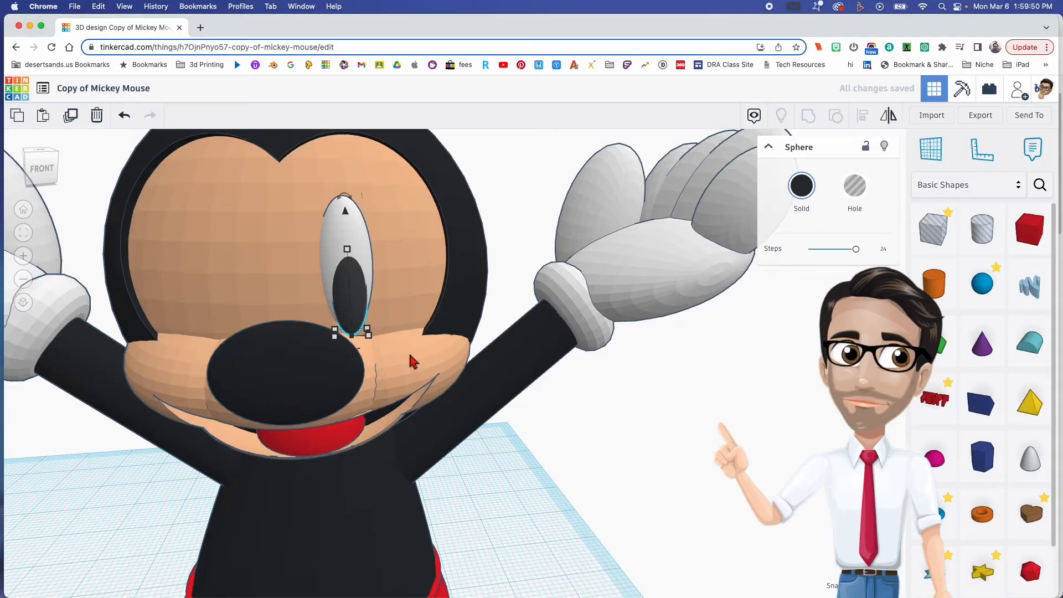
- Group the black pupil with the white eye oval and make the group multicolour
click(365, 287)
shift+click(361, 297)
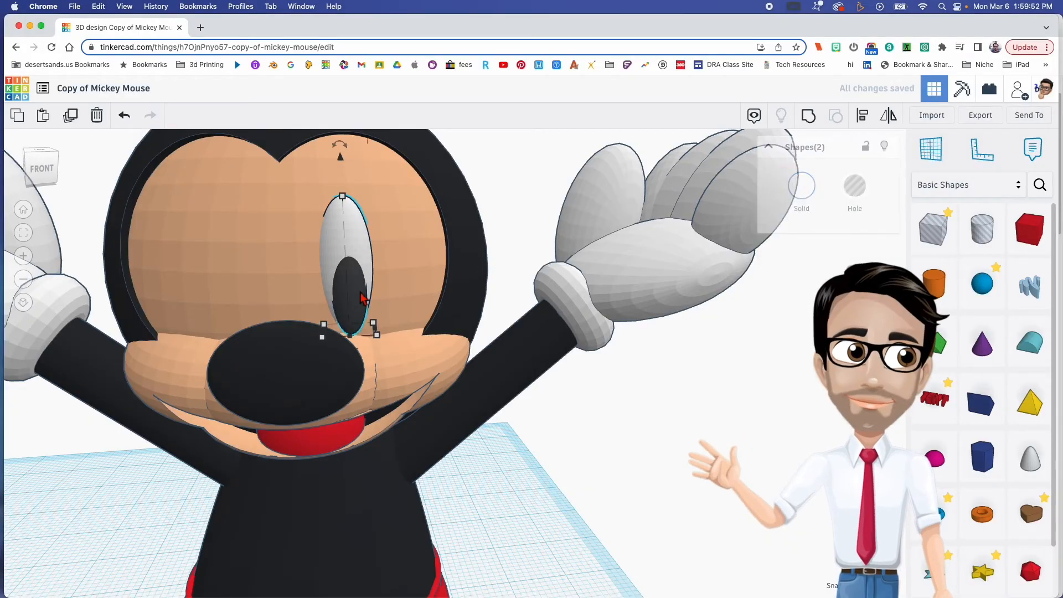
key(ctrl+g)
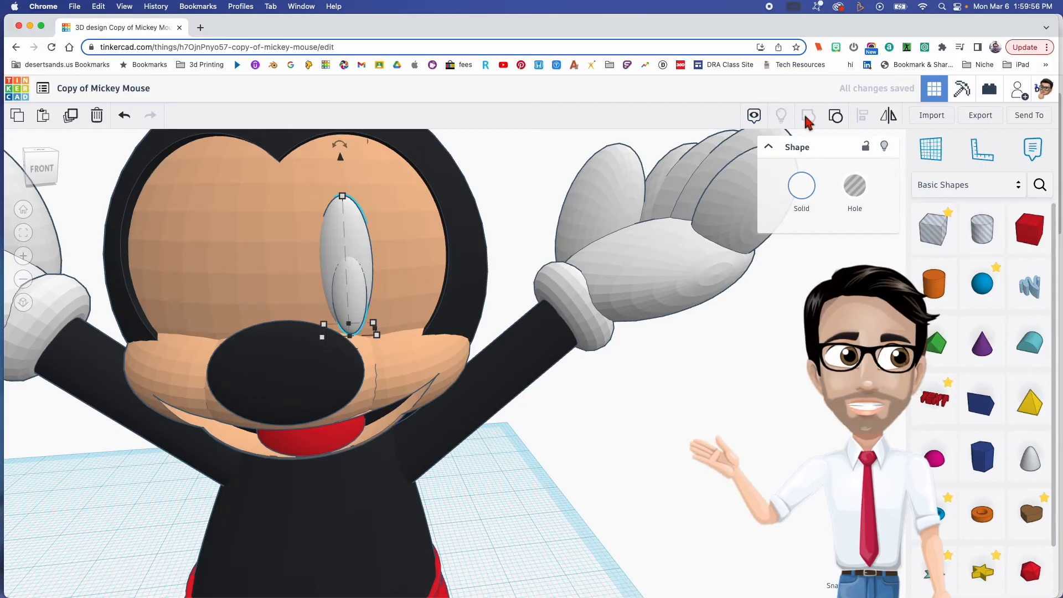
click(809, 191)
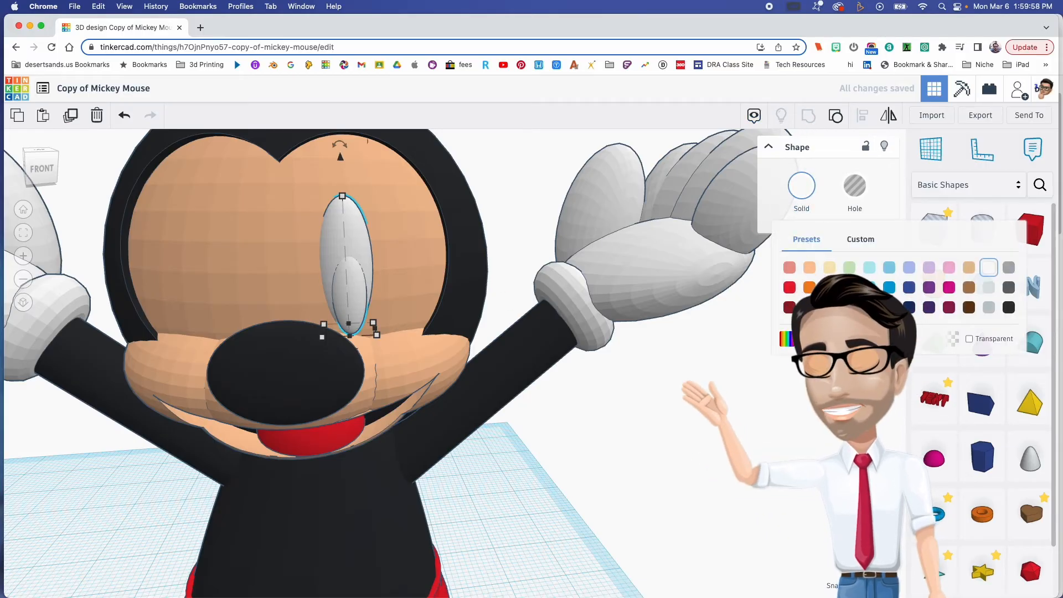
click(803, 340)
click(369, 300)
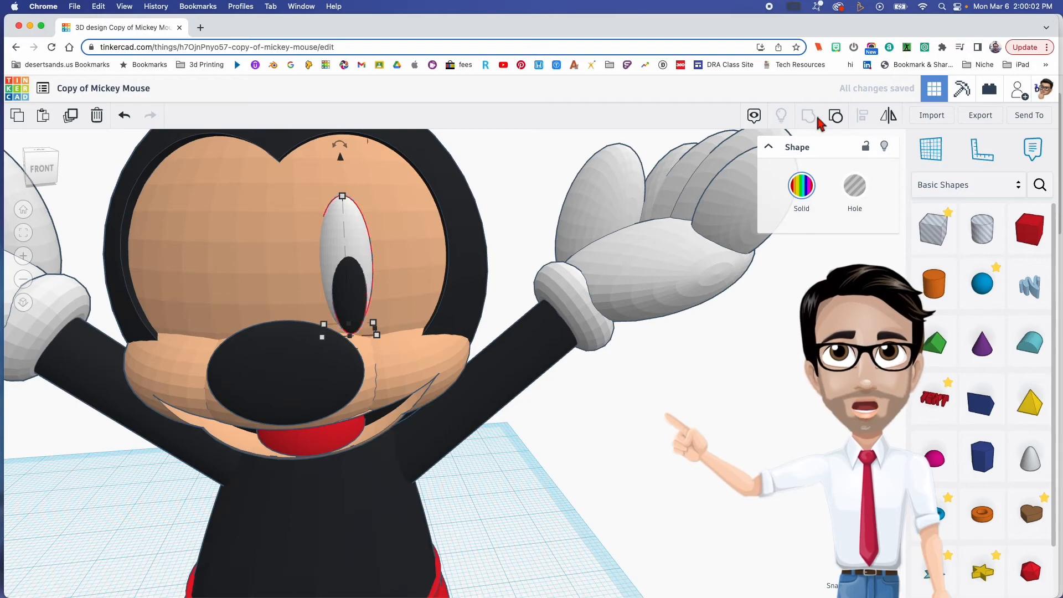
- Duplicate the grouped eye, mirror the copy sideways and move it to the other half of the face
click(890, 116)
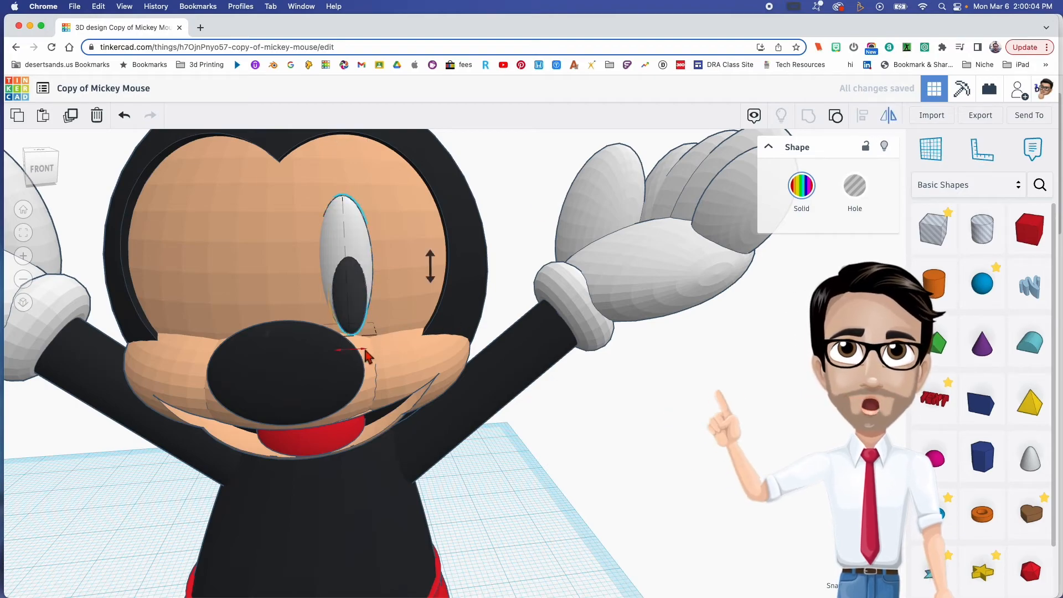
key(shift+Left)
key(shift+Left)
key(shift+Left)
key(shift+Left)
key(shift+Left)
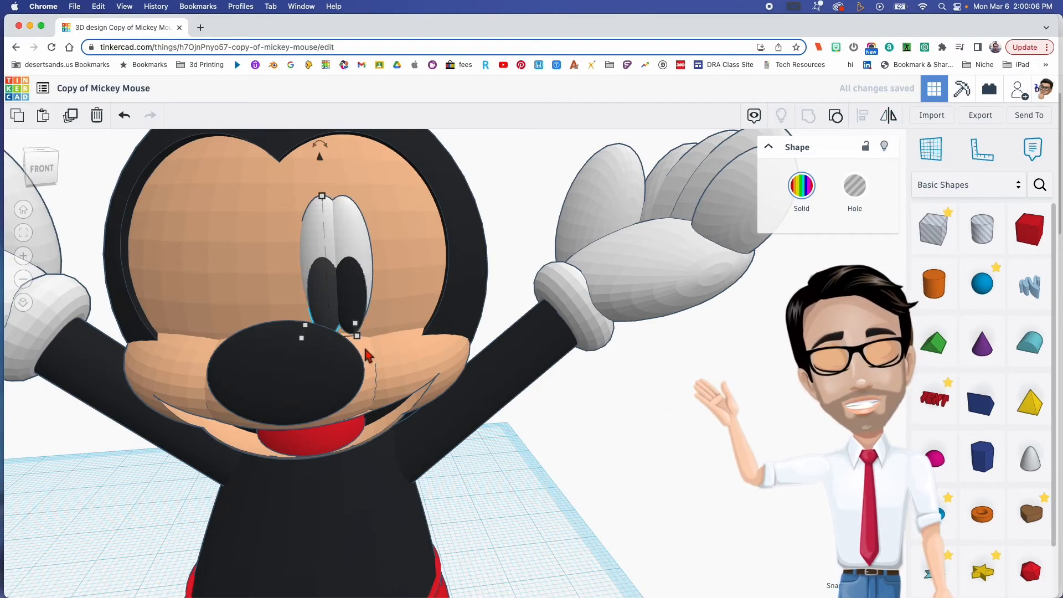
mouse_move(375, 355)
right_down()
mouse_move(399, 344)
mouse_move(365, 342)
right_up()
click(484, 448)
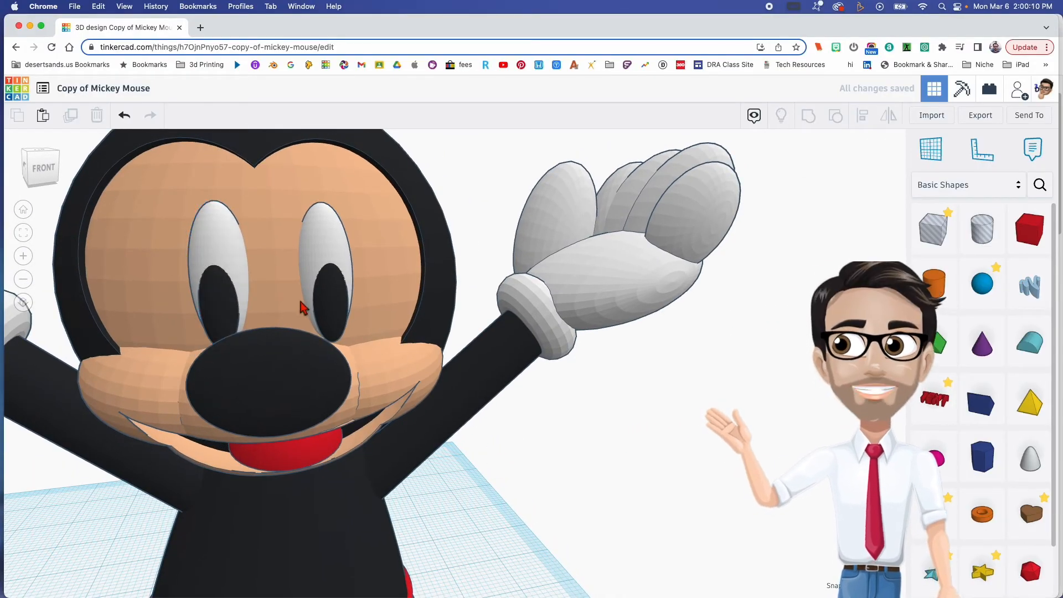
- Nudge both eyes inward so they sit closer together above the nose
click(332, 285)
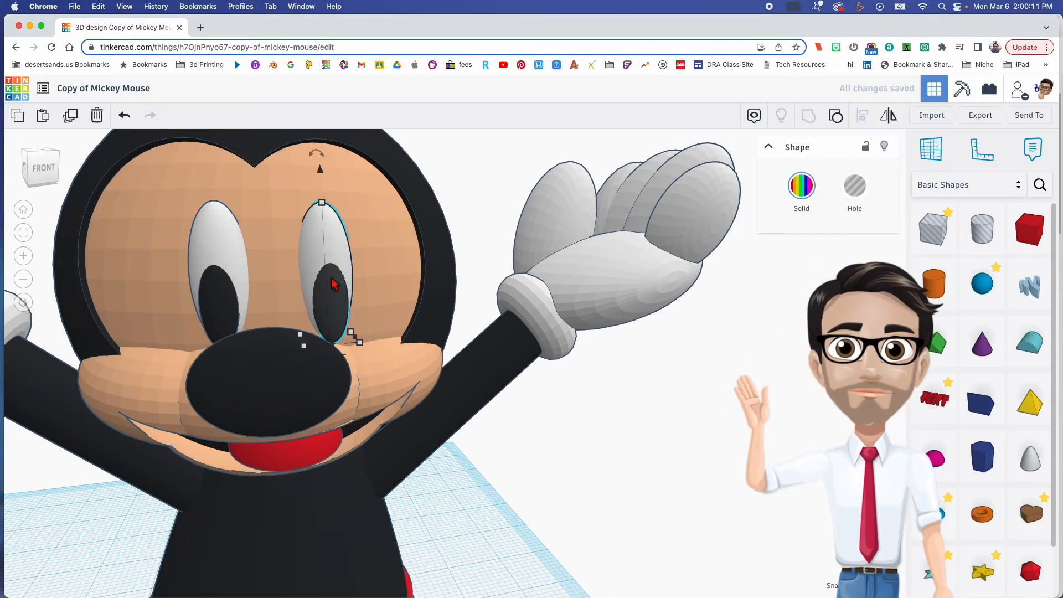
click(238, 274)
mouse_move(220, 159)
drag(216, 153, 223, 159)
key(Right)
key(Right)
scroll(327, 318, down, 5)
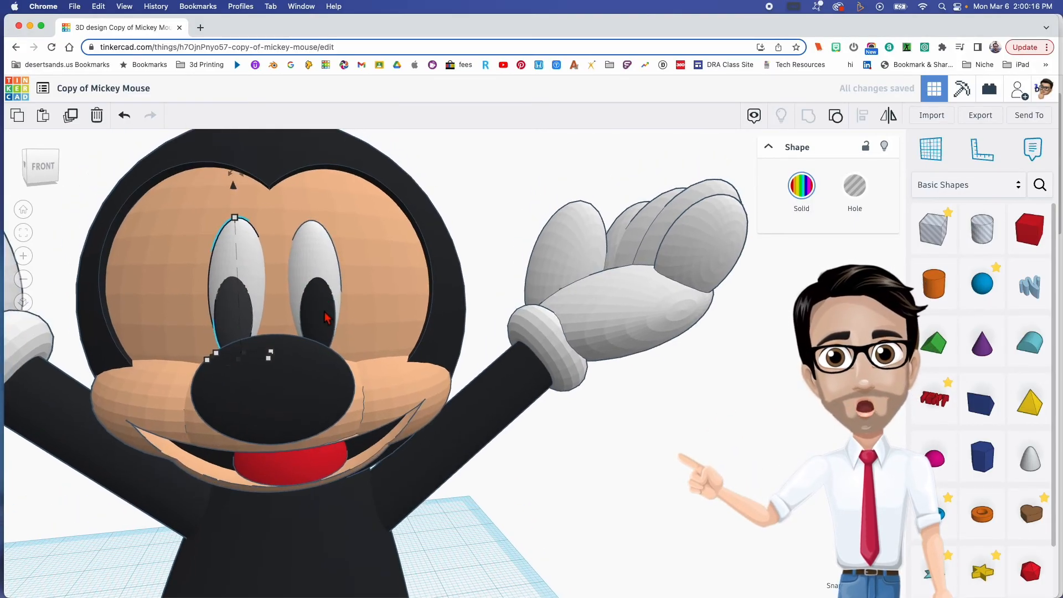
mouse_move(325, 312)
right_down()
mouse_move(294, 336)
mouse_move(289, 327)
mouse_move(317, 303)
right_up()
- Place a half sphere beside the new figure, colour it black and rotate it upright with its flat side facing forward
right_drag(546, 350, 344, 456)
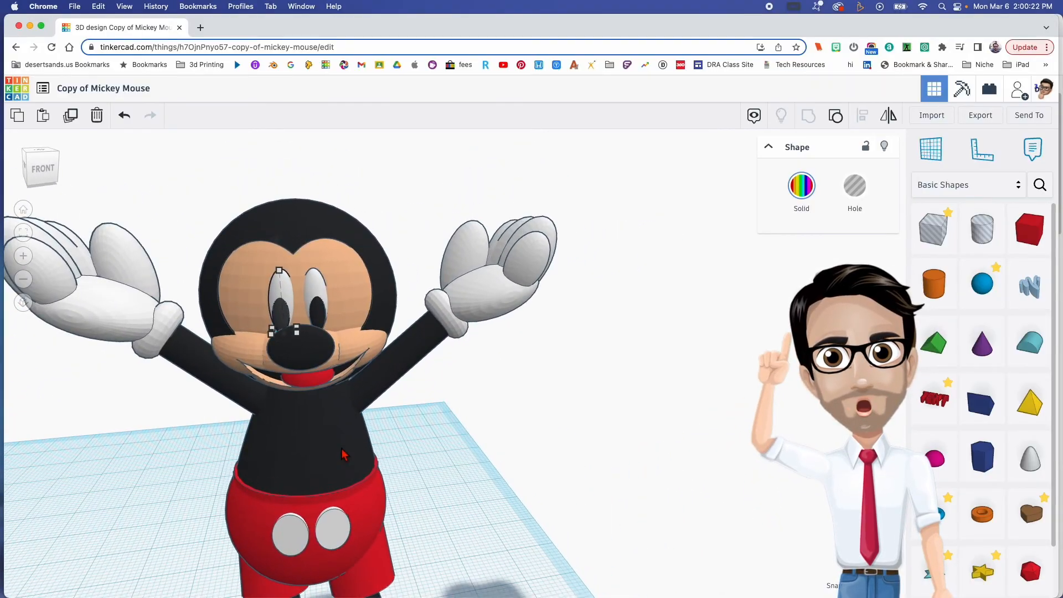
click(355, 455)
click(426, 440)
right_drag(456, 491, 405, 407)
right_drag(533, 485, 515, 498)
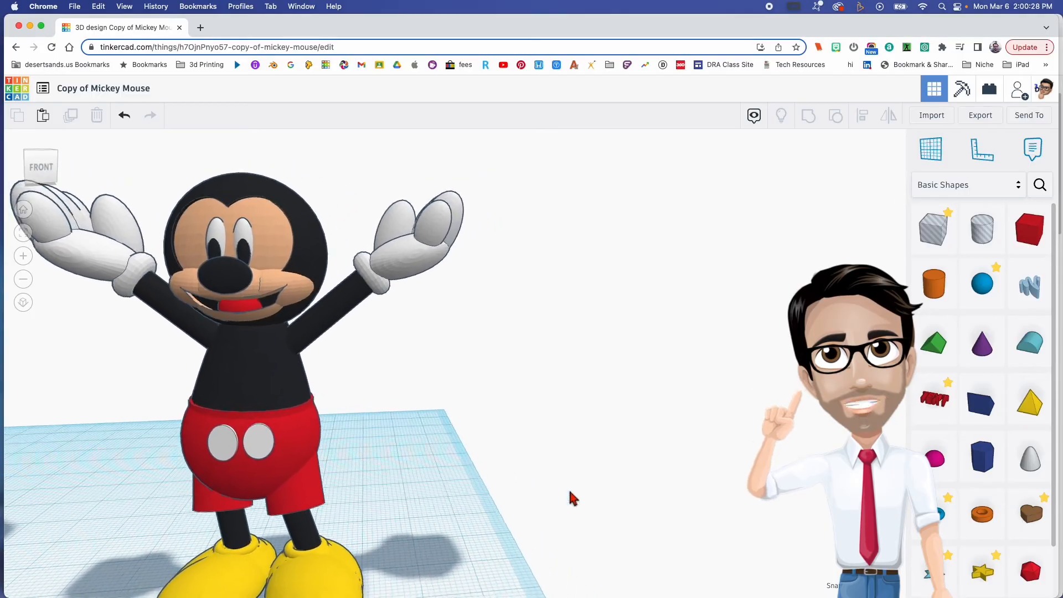
click(934, 461)
click(443, 502)
right_drag(506, 475, 450, 477)
click(802, 189)
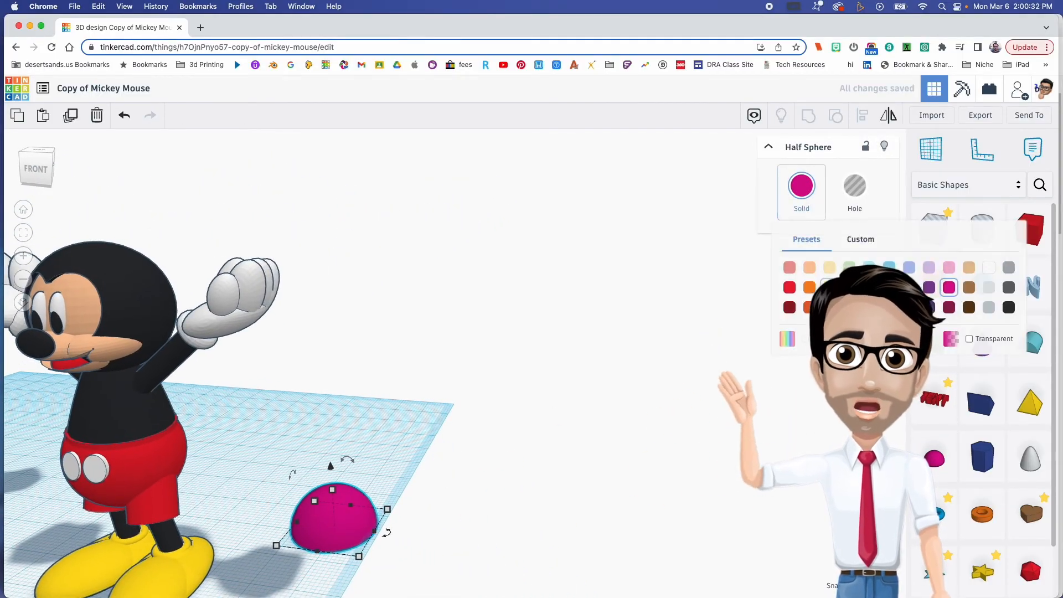
click(1009, 306)
drag(293, 474, 326, 480)
right_drag(320, 392, 291, 390)
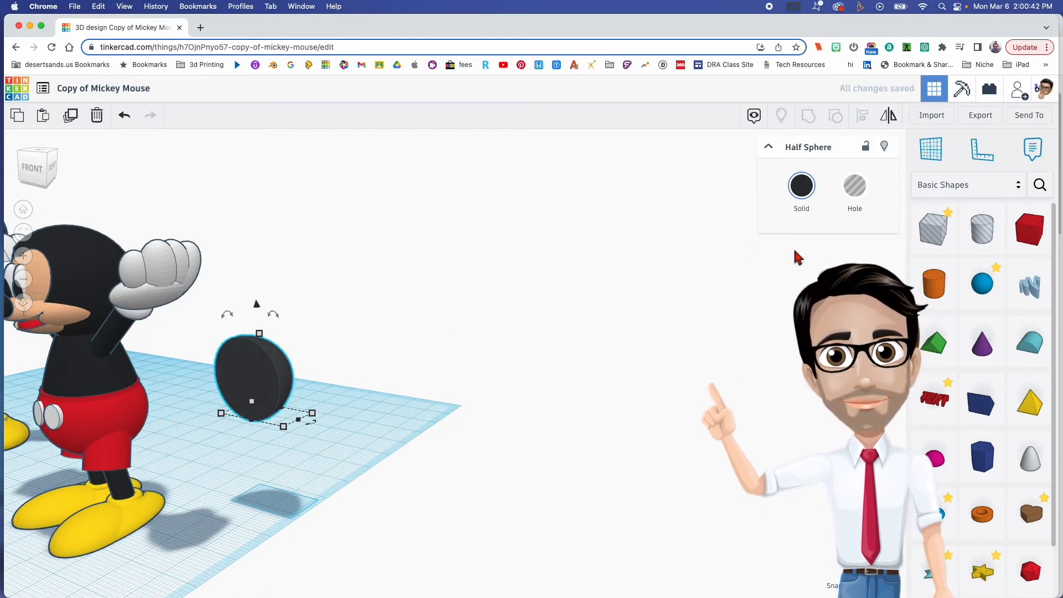
- Duplicate the black half sphere, turn the copy into a hole, shift it forward and shrink it to about 18.9 mm tall
right_drag(446, 371, 416, 375)
key(Left)
key(Left)
key(Left)
key(Left)
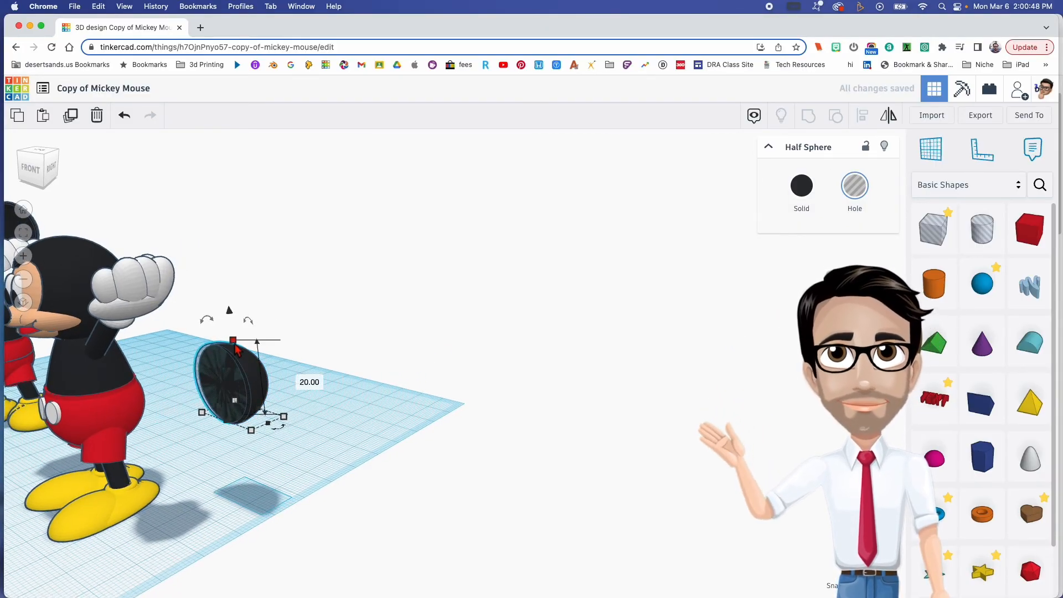
click(233, 340)
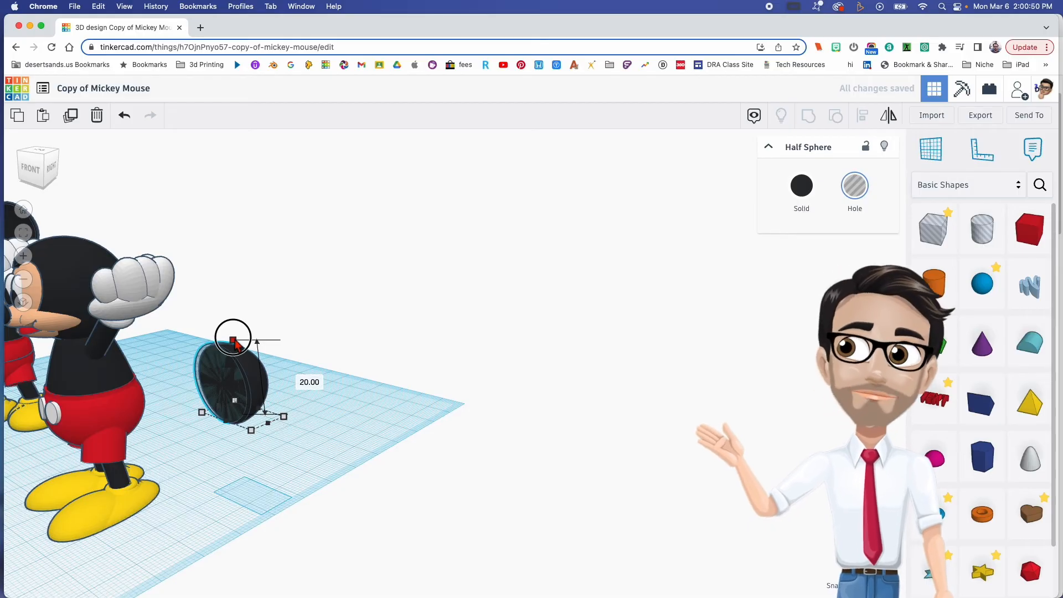
drag(234, 342, 234, 342)
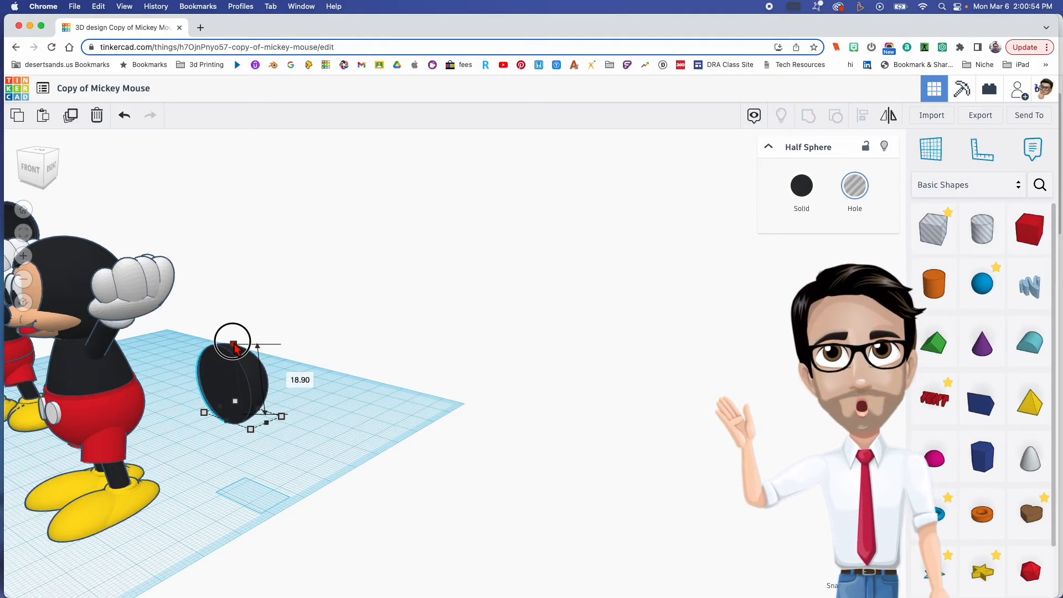
- Align the hole half sphere centrally with the solid black half sphere
right_drag(278, 359, 331, 340)
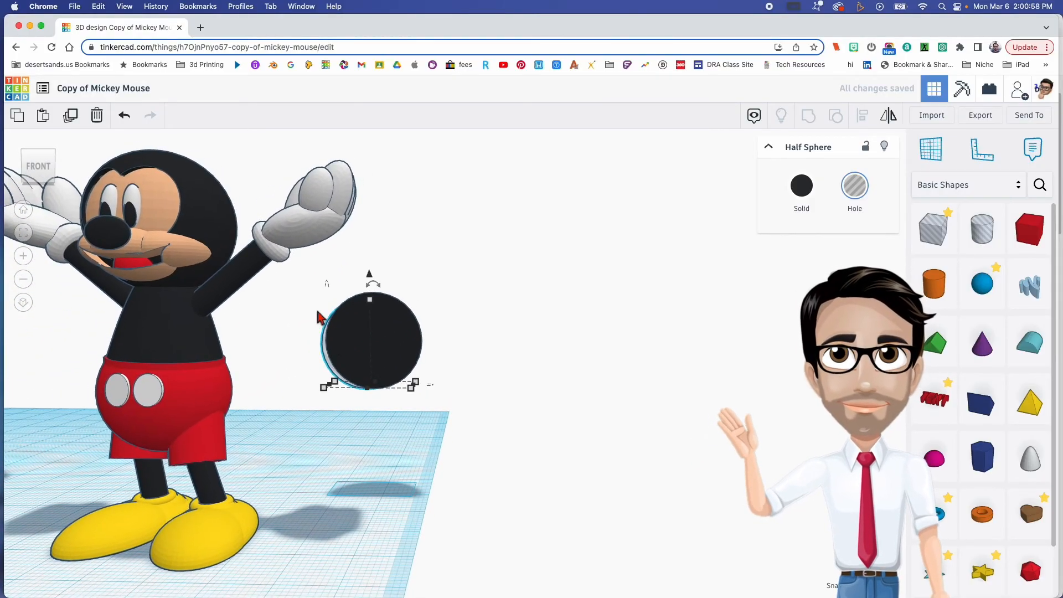
shift+click(380, 350)
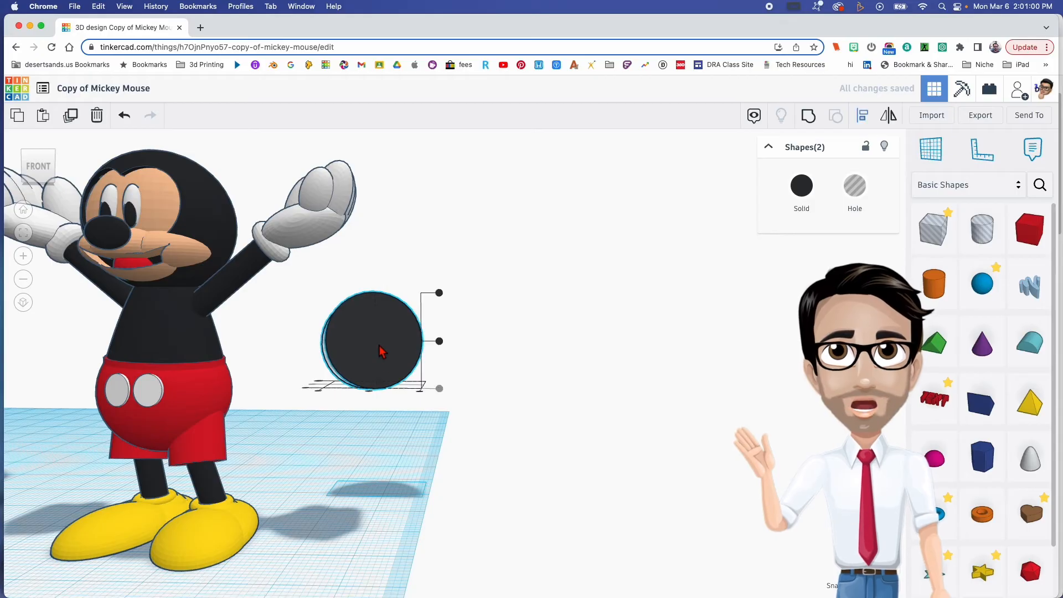
right_drag(382, 408, 399, 404)
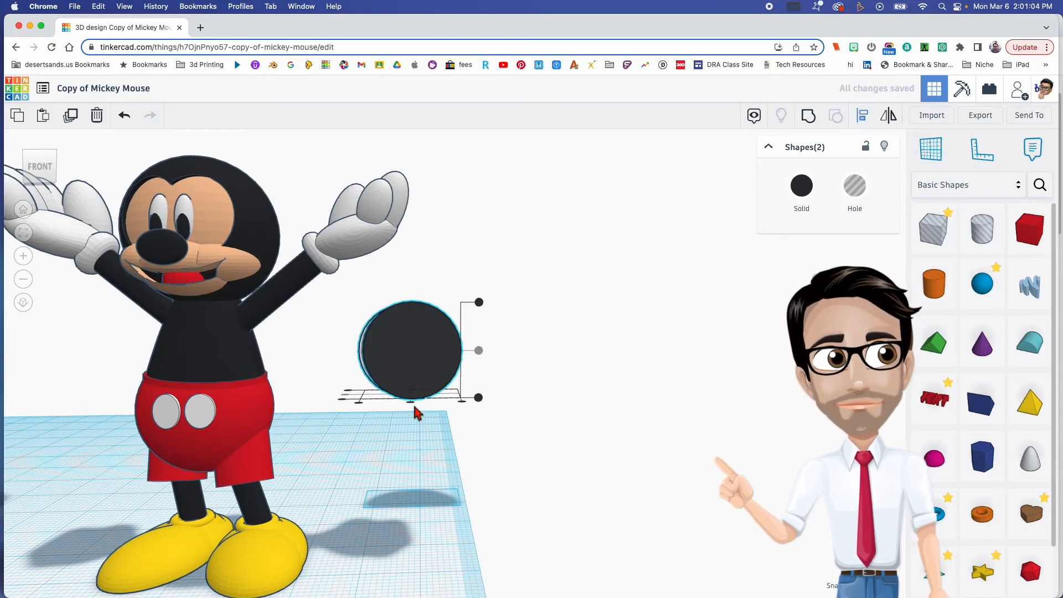
right_drag(427, 415, 293, 412)
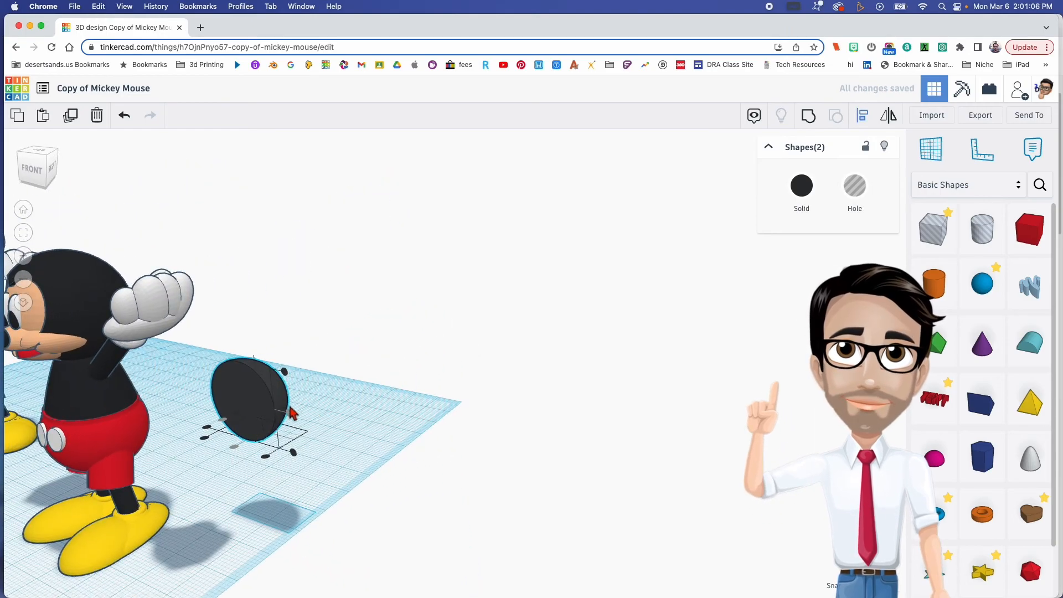
scroll(292, 411, up, 5)
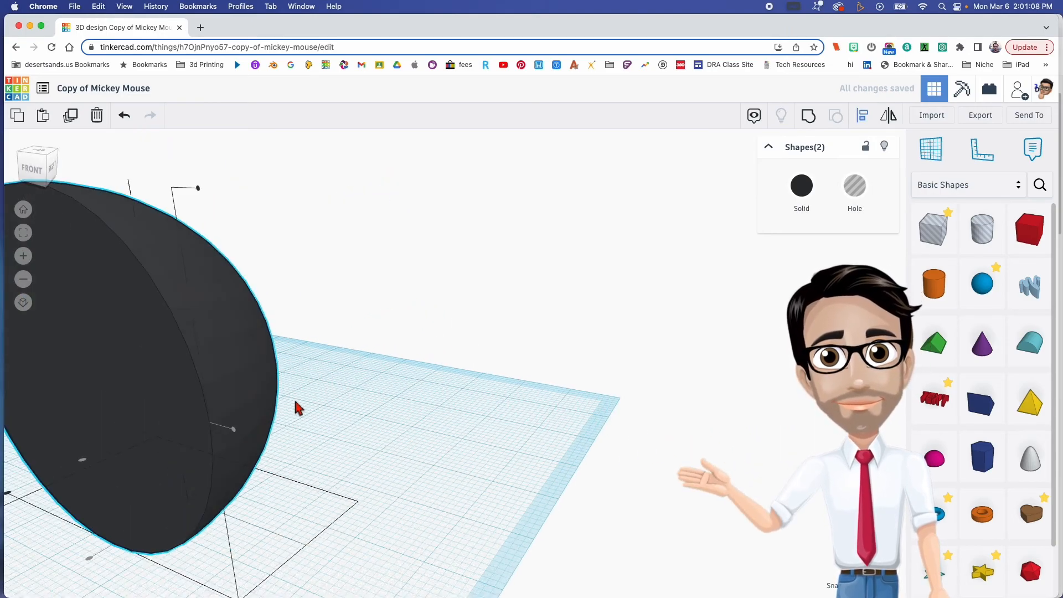
right_drag(296, 408, 344, 412)
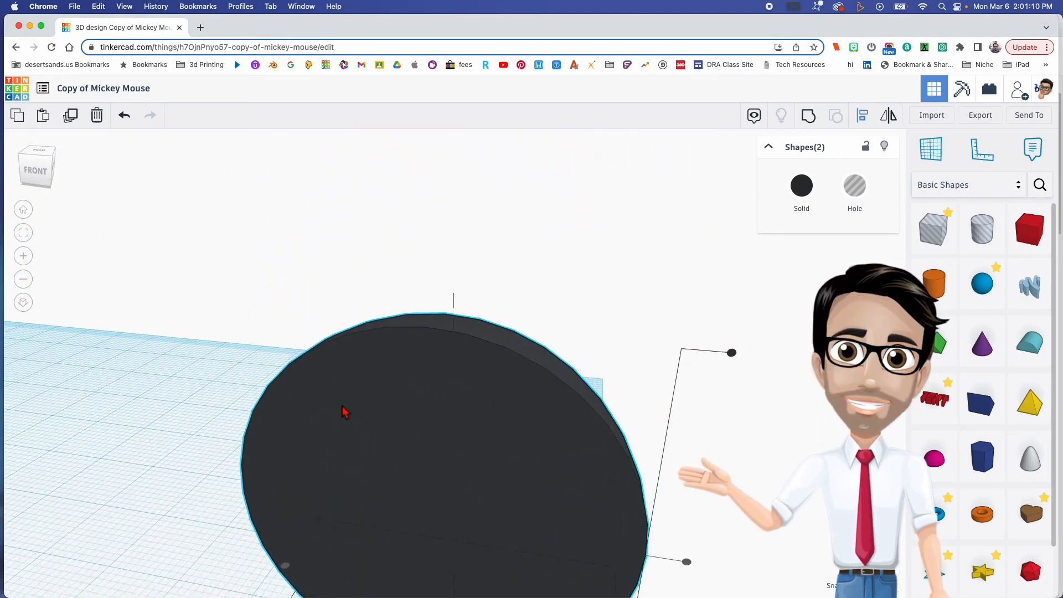
scroll(569, 417, down, 3)
click(698, 461)
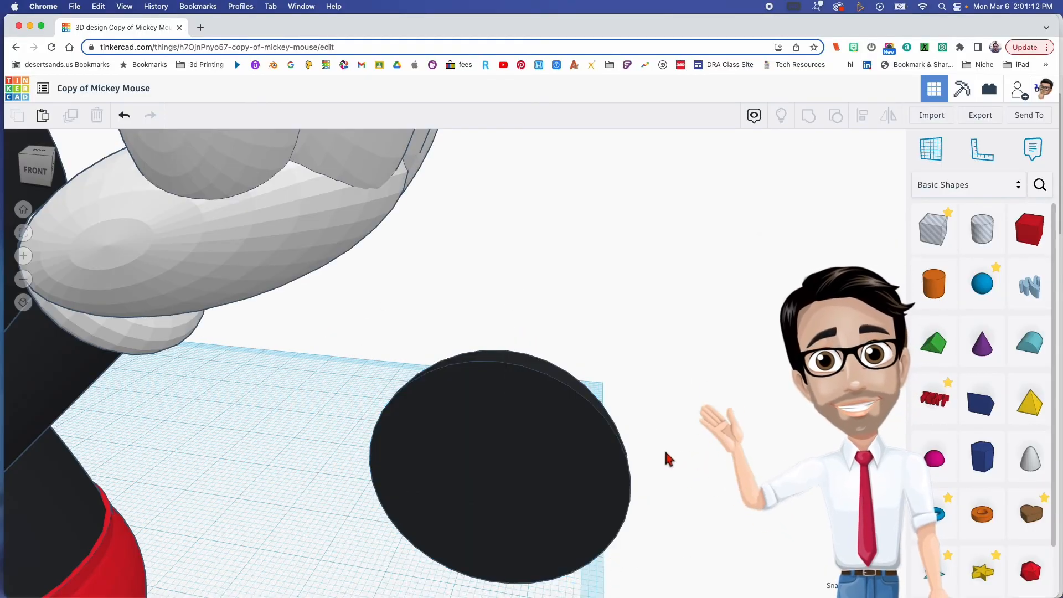
- Flatten the solid and hole half spheres together in depth into a shallow dish
click(528, 427)
right_drag(528, 416, 512, 432)
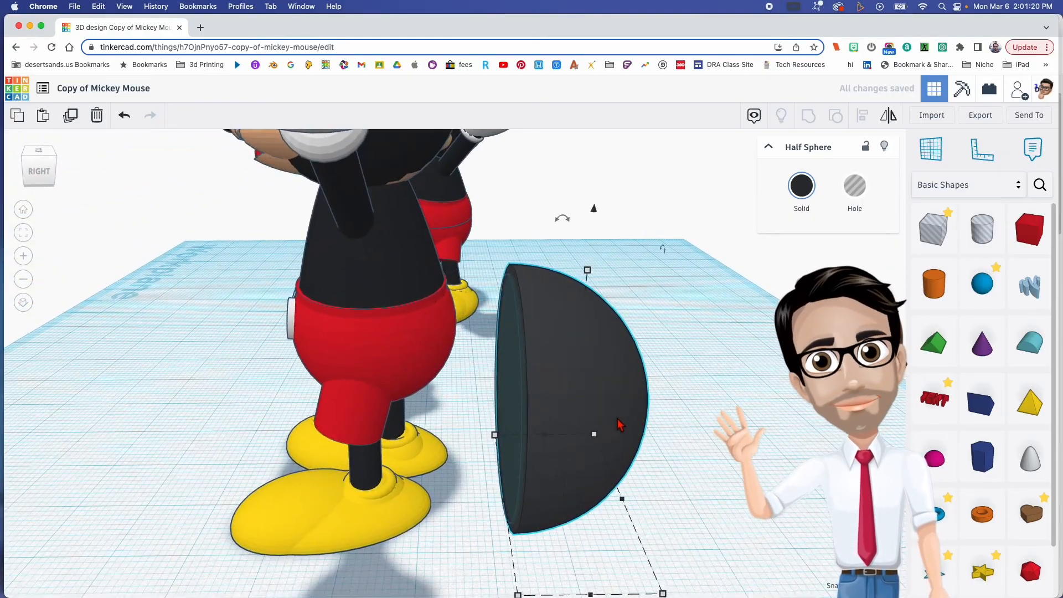
shift+click(484, 339)
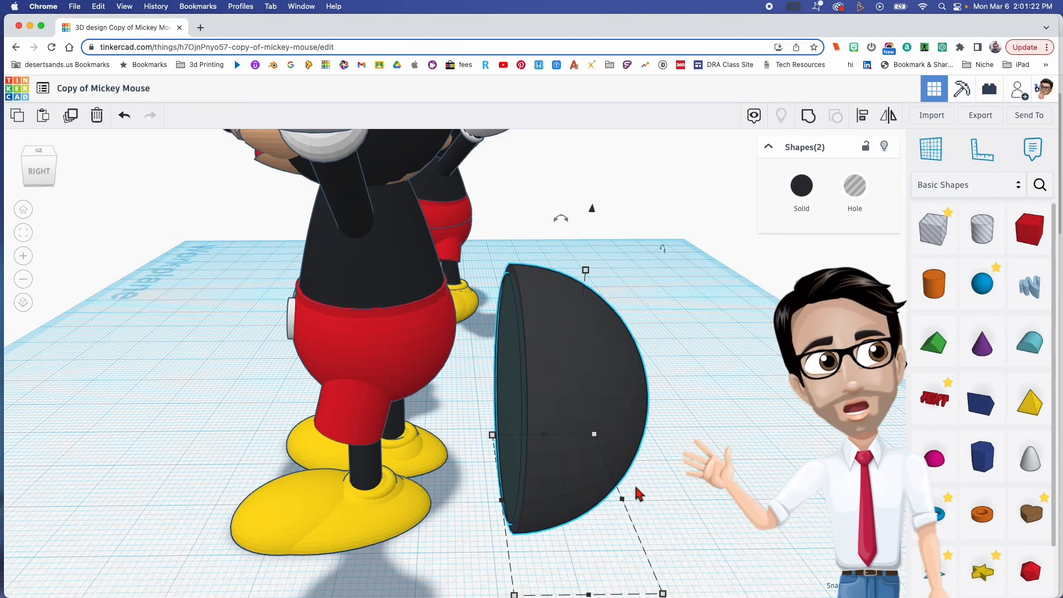
drag(664, 594, 593, 594)
click(621, 503)
- Resize the solid half sphere around the hole to about 20.25 mm wide and 5.22 mm deep
right_drag(574, 464, 565, 434)
click(565, 435)
scroll(618, 581, down, 3)
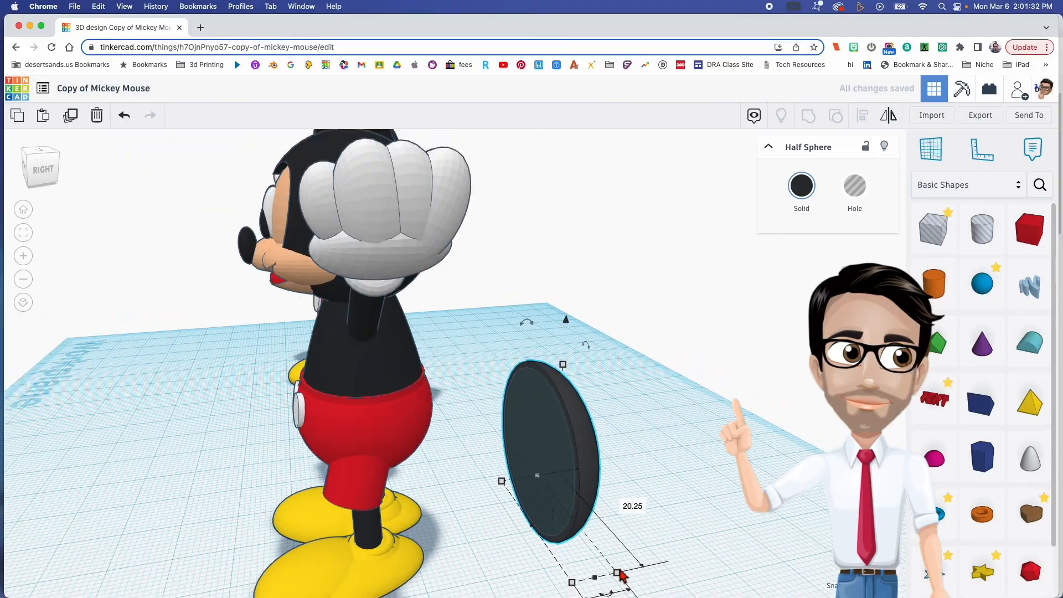
right_drag(608, 554, 536, 475)
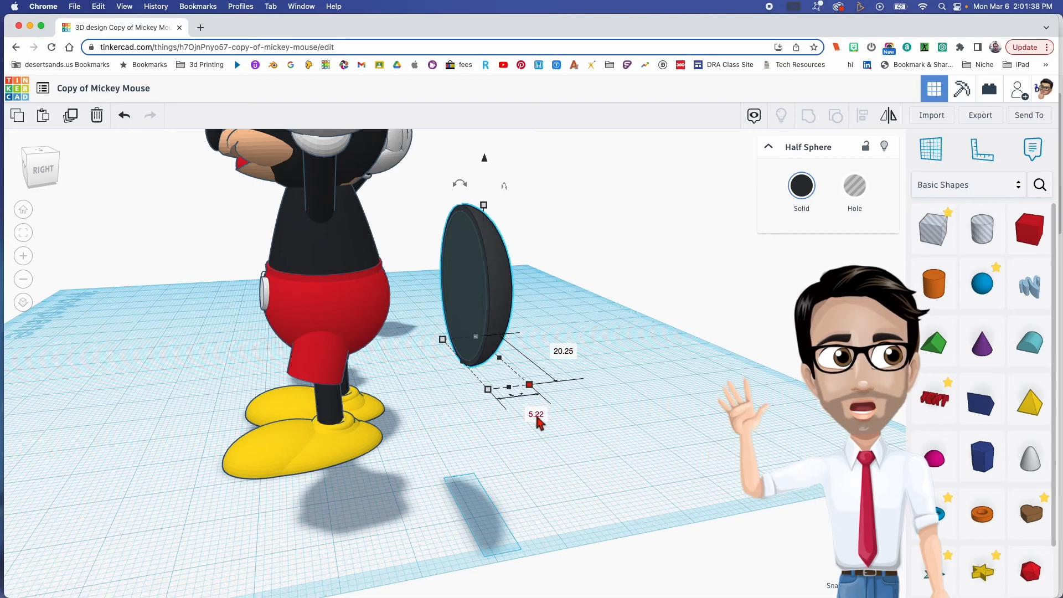
- Group the solid and hole half spheres to cut a hollow, dish-shaped ear
right_drag(480, 406, 623, 417)
click(624, 247)
drag(547, 245, 583, 290)
click(587, 300)
right_drag(653, 356, 540, 339)
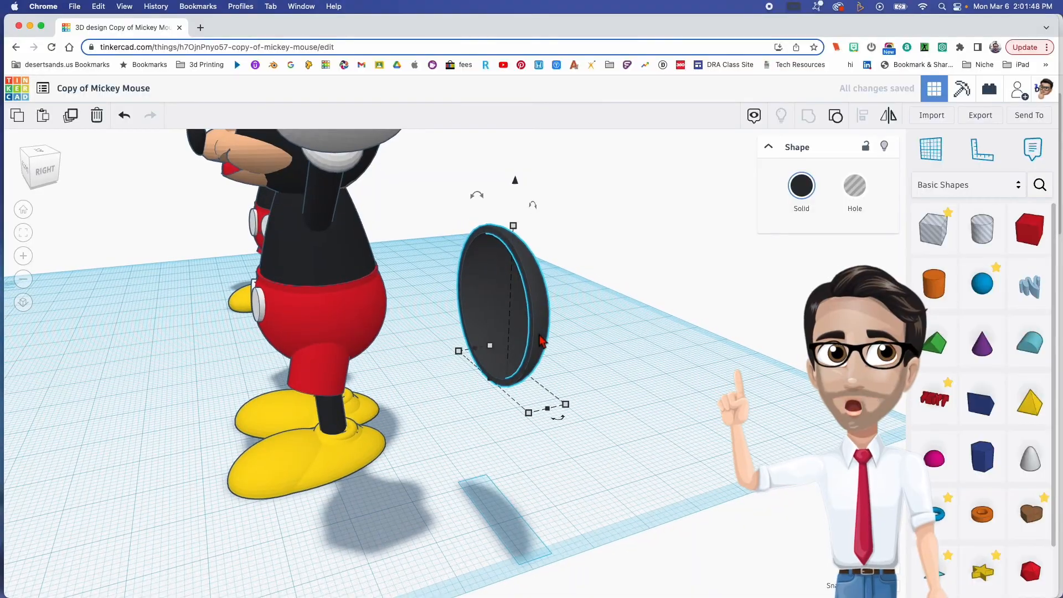
- Move the hollow ear against the back of the new figure and raise it to head height
right_drag(397, 304, 626, 404)
drag(649, 407, 443, 387)
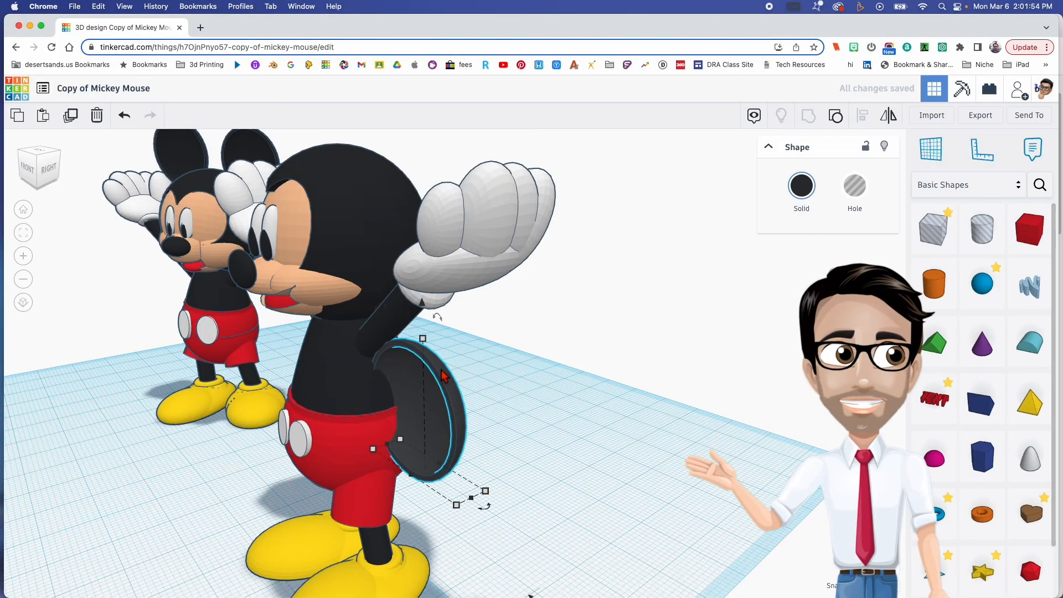
drag(421, 309, 390, 158)
scroll(336, 407, down, 5)
right_drag(314, 388, 499, 392)
right_drag(272, 455, 310, 426)
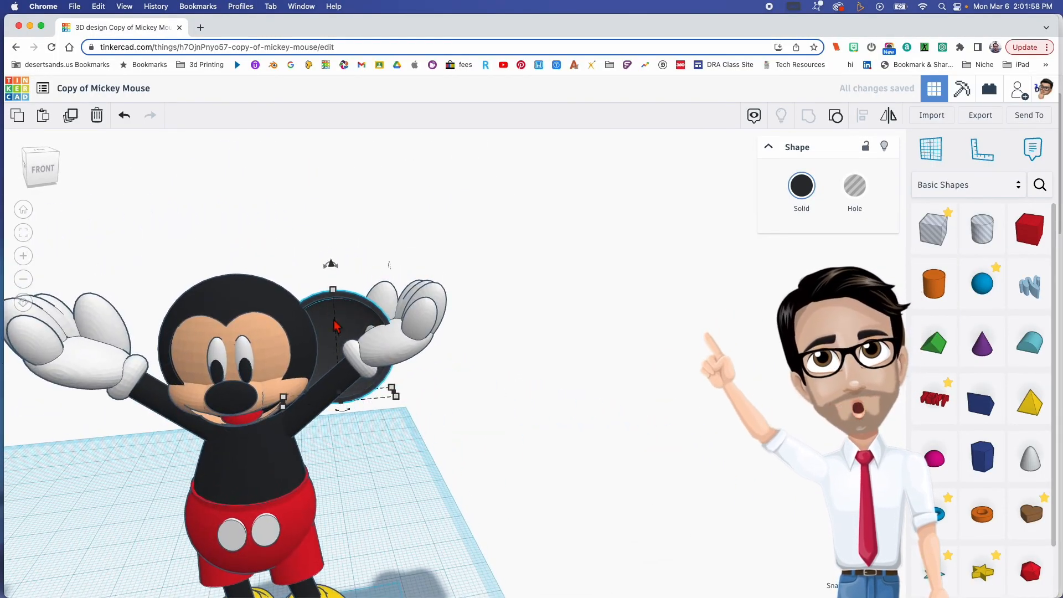
- Position the ear on top of the head, offset to one side
drag(331, 262, 299, 287)
right_drag(299, 287, 303, 320)
drag(428, 214, 441, 215)
right_drag(437, 238, 654, 268)
scroll(245, 339, up, 3)
right_drag(245, 339, 325, 429)
click(349, 243)
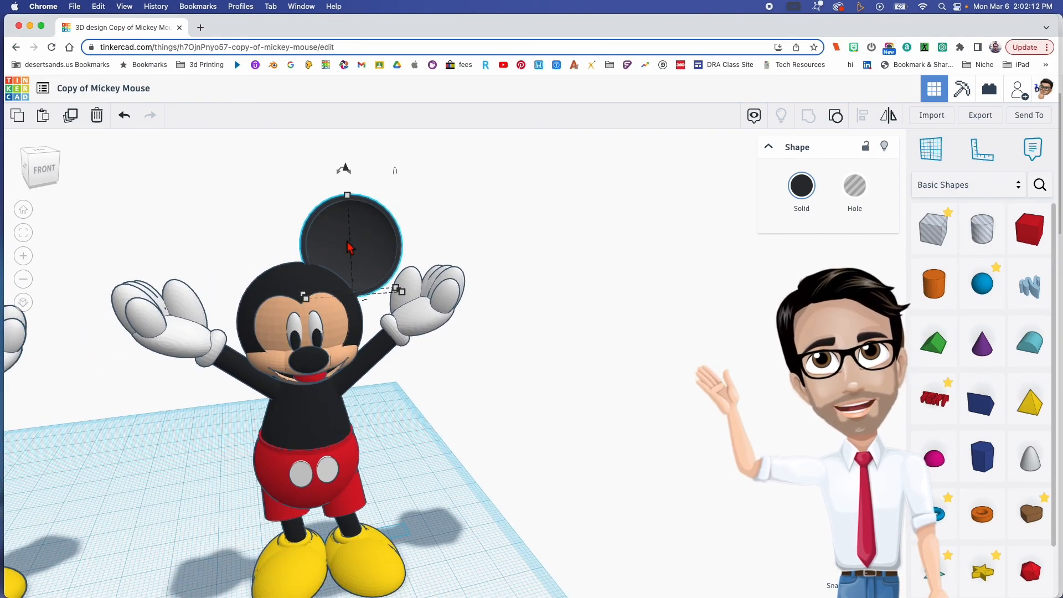
- Duplicate the ear and place the copy on the opposite side of the head
alt+drag(348, 248, 232, 257)
right_drag(331, 397, 434, 468)
click(442, 482)
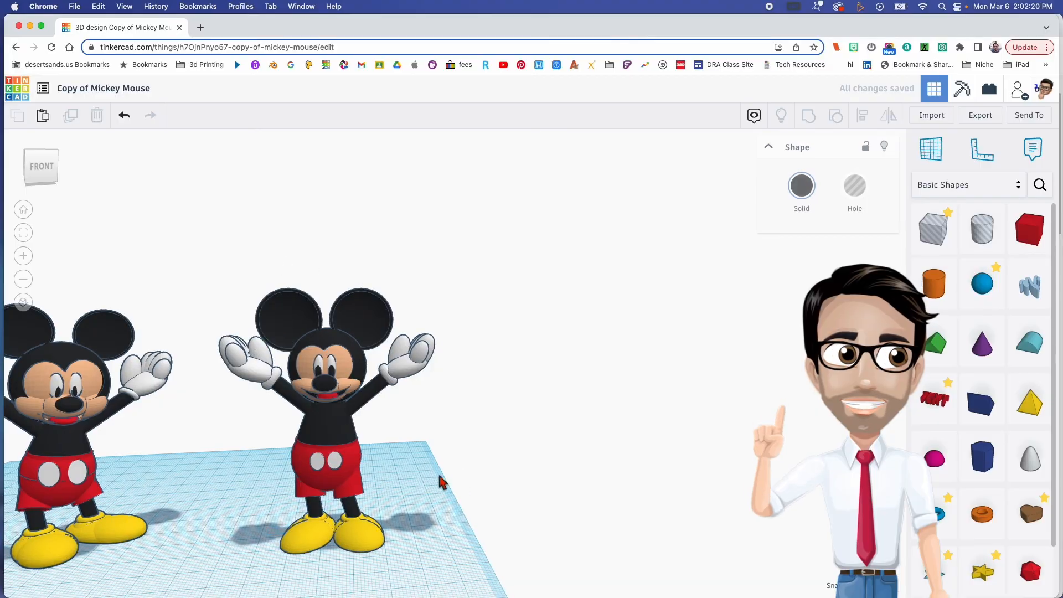
drag(434, 524, 437, 537)
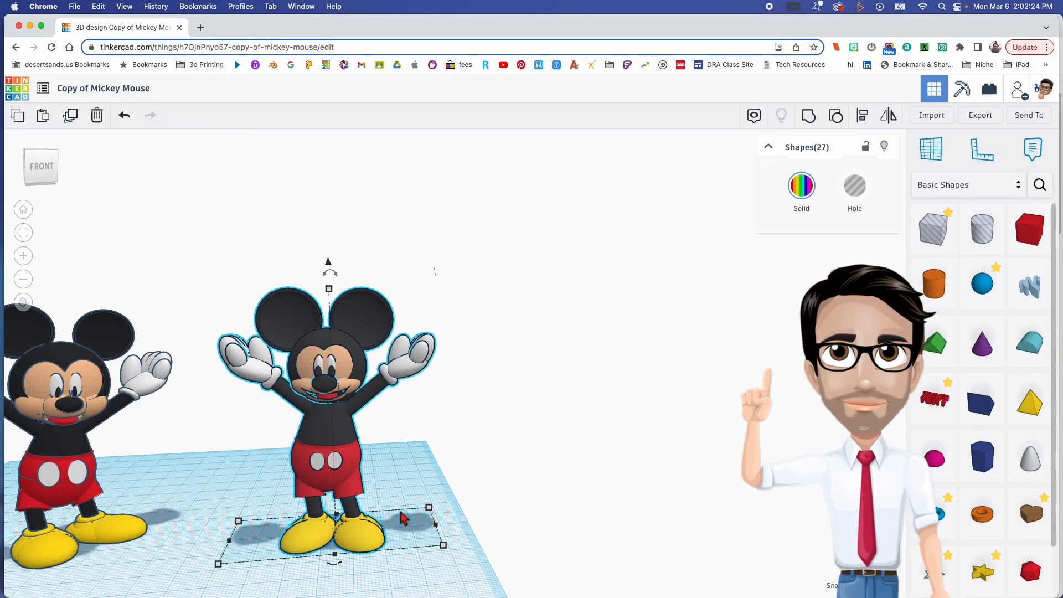
scroll(403, 518, up, 2)
right_drag(378, 507, 442, 476)
click(427, 449)
- Select the new figure's head, face and ear shapes without the raised hands and stretch them slightly taller
right_drag(442, 471, 436, 441)
mouse_move(359, 317)
right_down()
mouse_move(319, 315)
mouse_move(355, 328)
right_up()
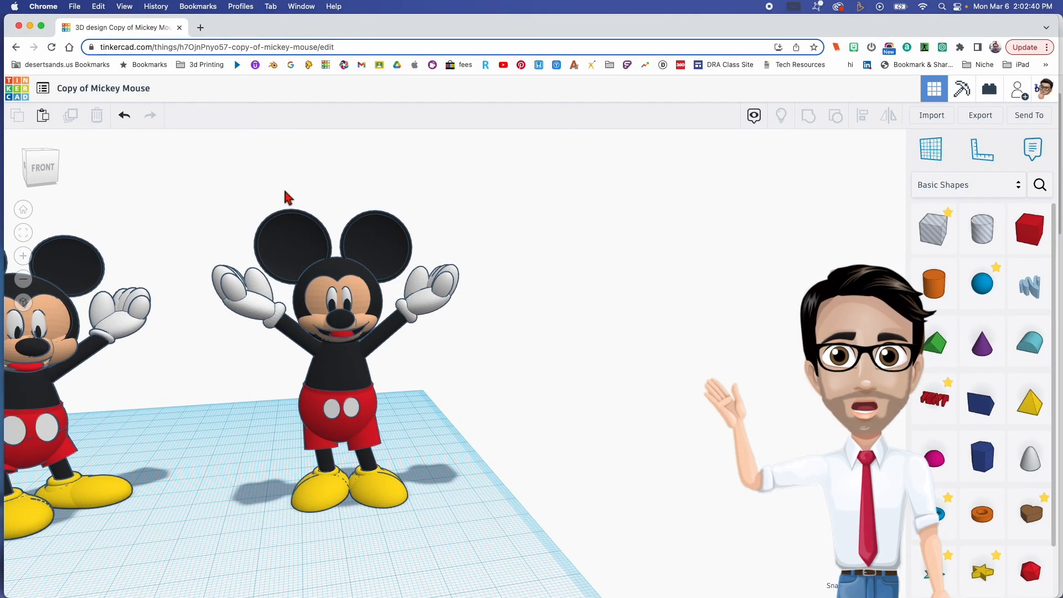
click(394, 331)
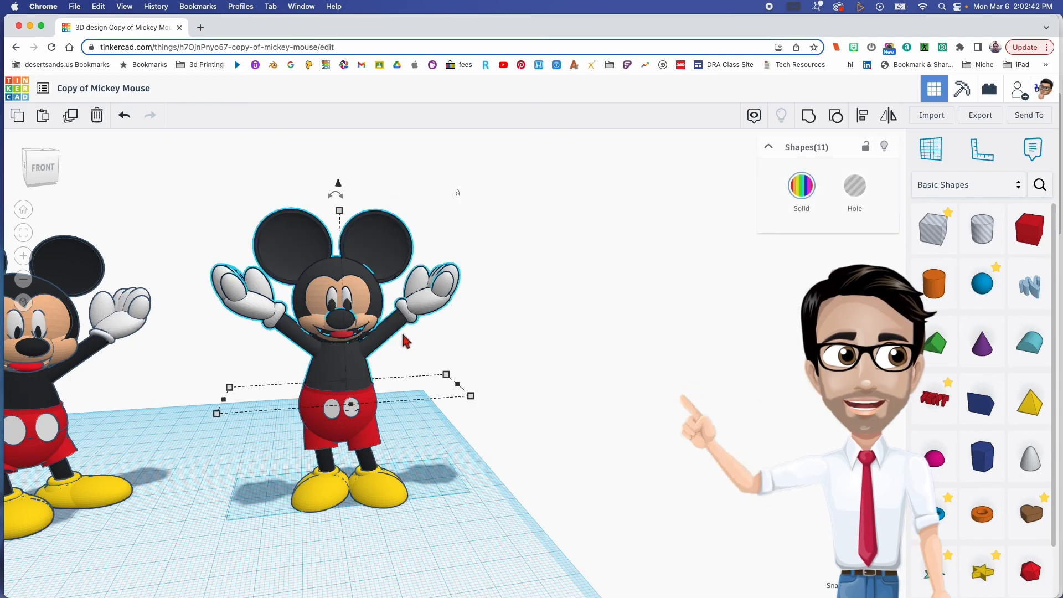
shift+click(285, 327)
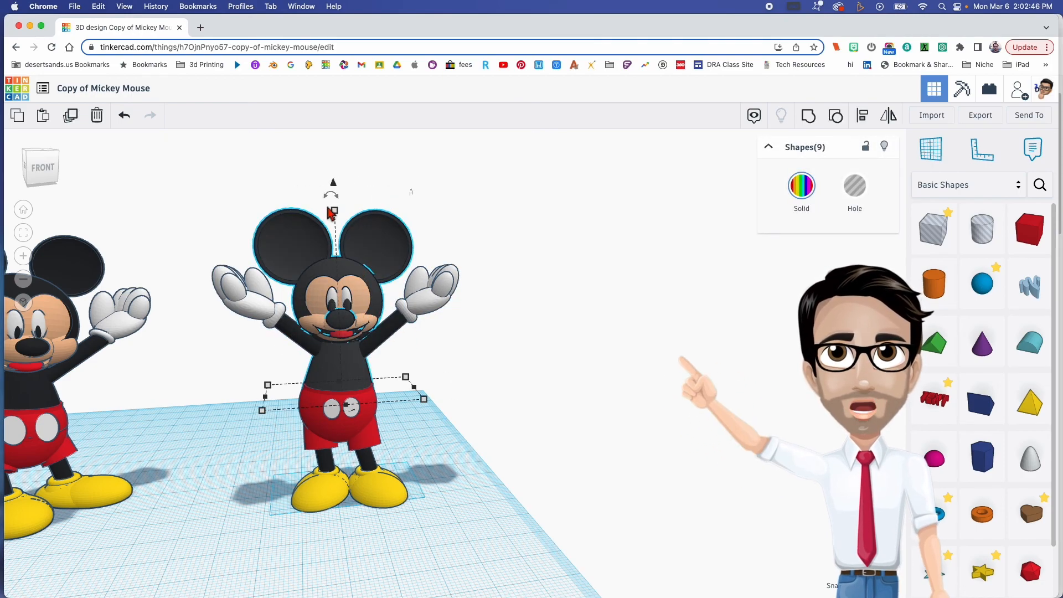
mouse_move(335, 214)
mouse_down()
mouse_move(342, 190)
mouse_move(336, 208)
mouse_up()
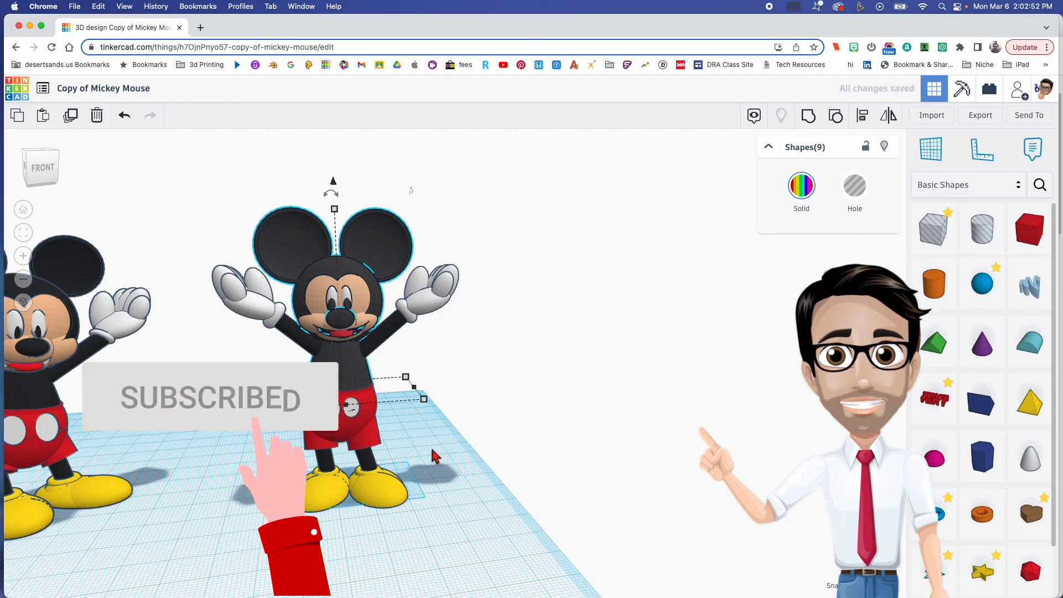
click(463, 458)
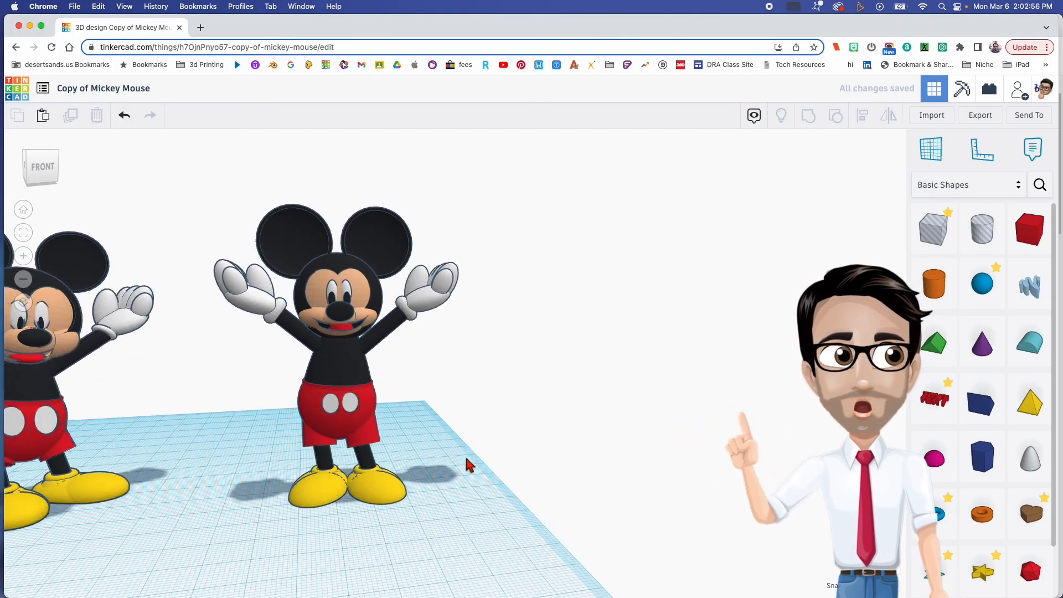
mouse_move(495, 473)
right_down()
mouse_move(460, 469)
mouse_move(497, 486)
right_up()
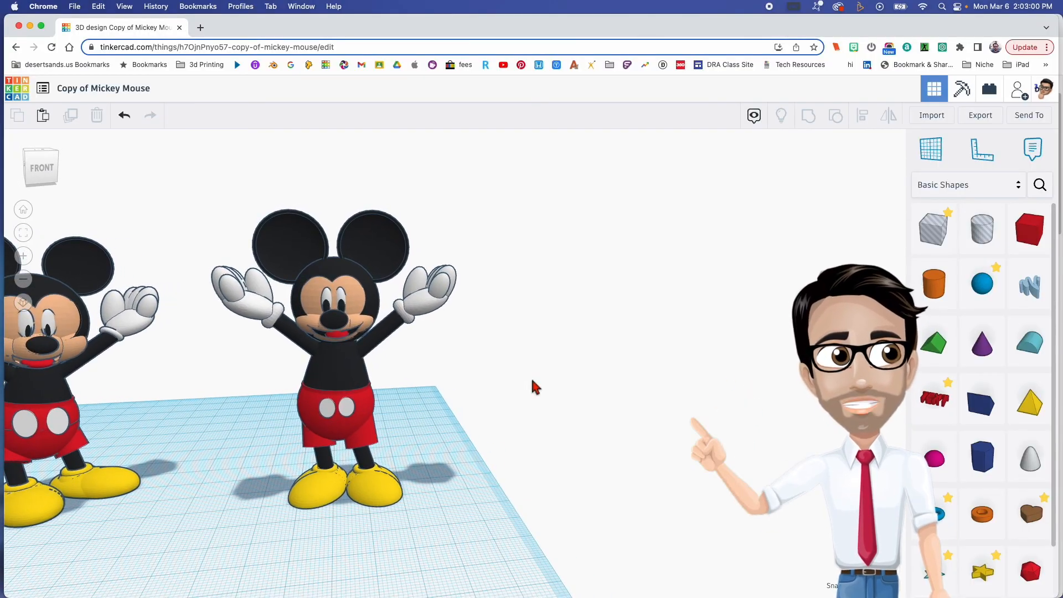